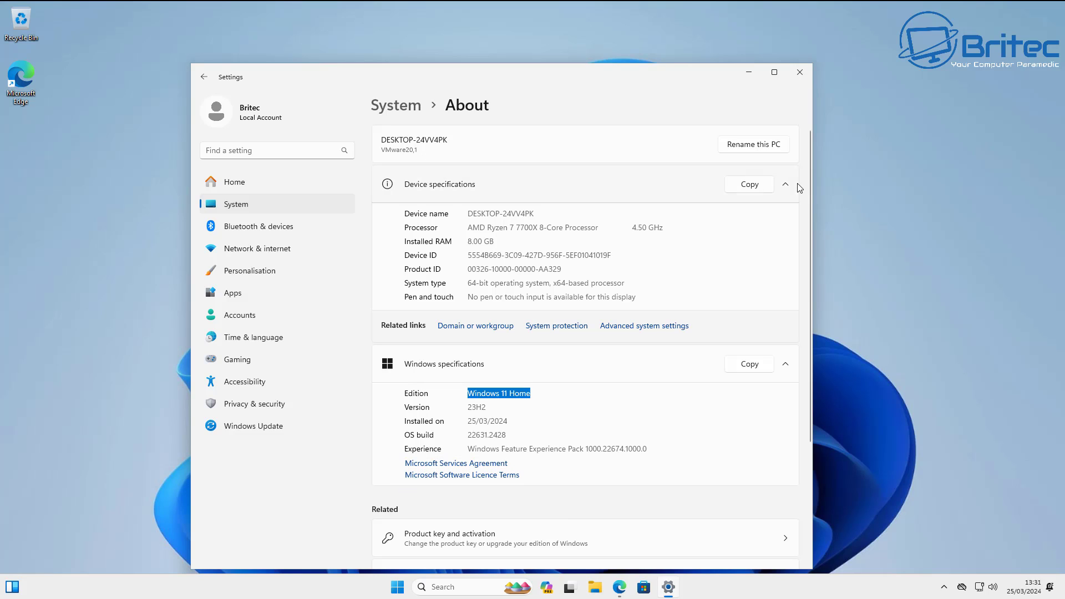
View the Inking & typing personalisation page under Privacy & security, and close the Settings window.
{"action": "left_click", "coordinate": [248, 410]}
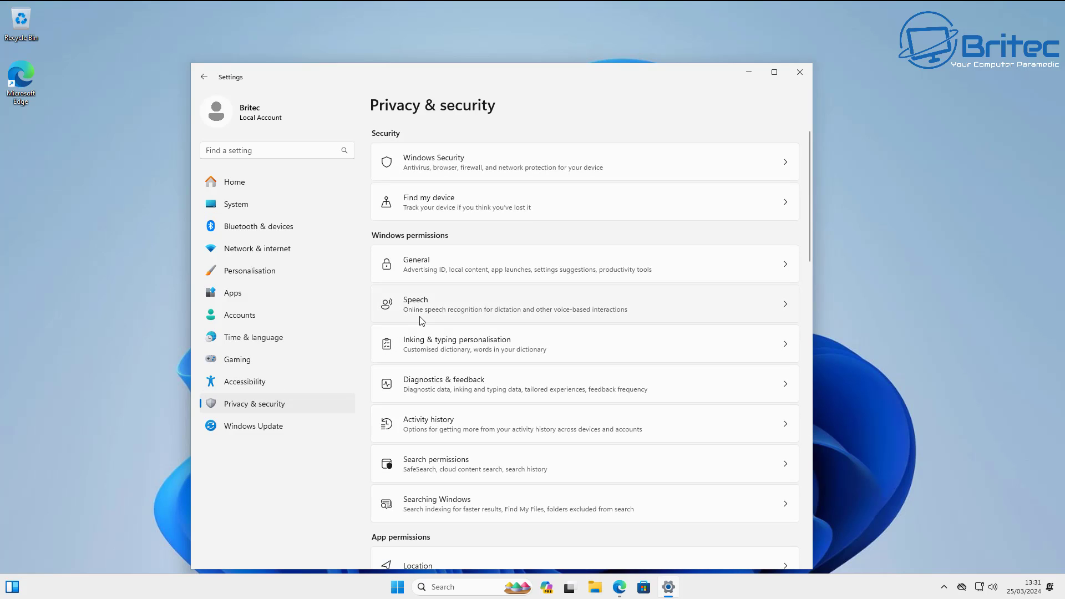
{"action": "left_click", "coordinate": [531, 339]}
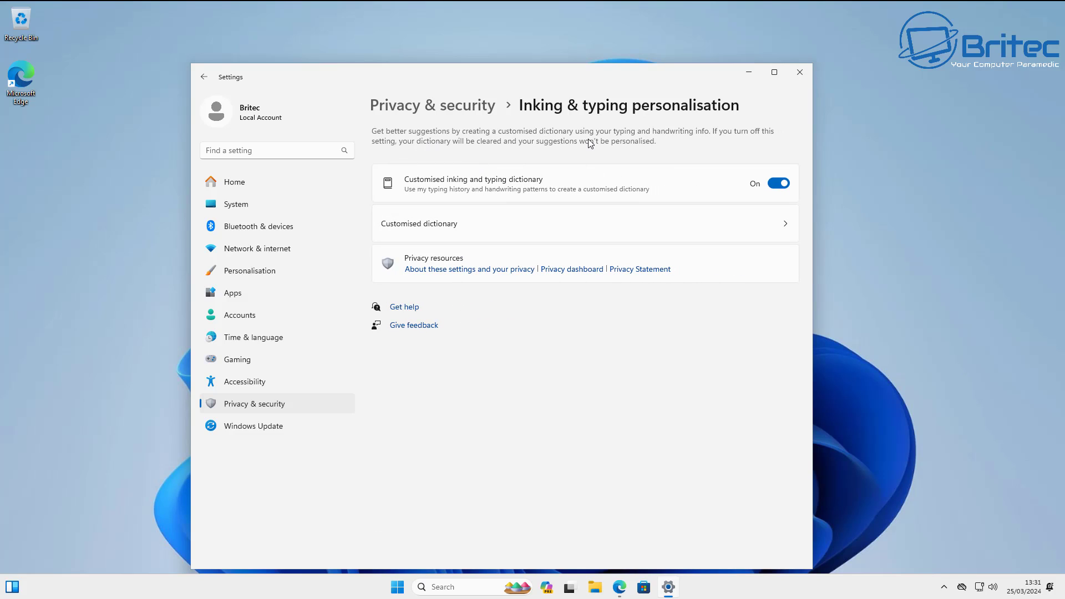
{"action": "left_click", "coordinate": [798, 74]}
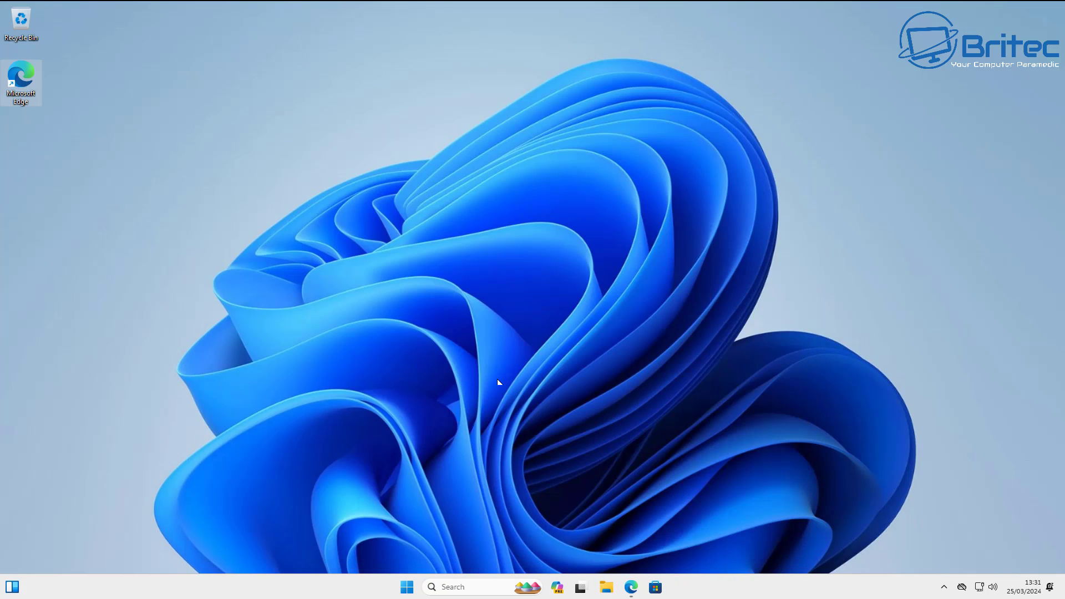
Try to open the built-in group policy editor by searching for gpedit, granting it permission to run.
{"action": "left_click", "coordinate": [410, 589]}
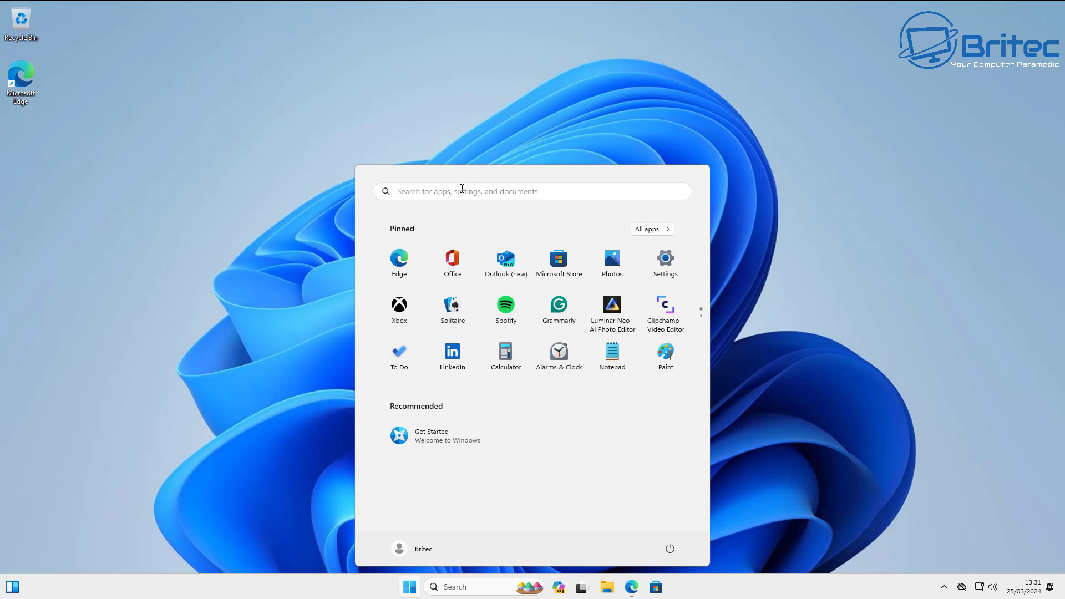
{"action": "left_click", "coordinate": [462, 194]}
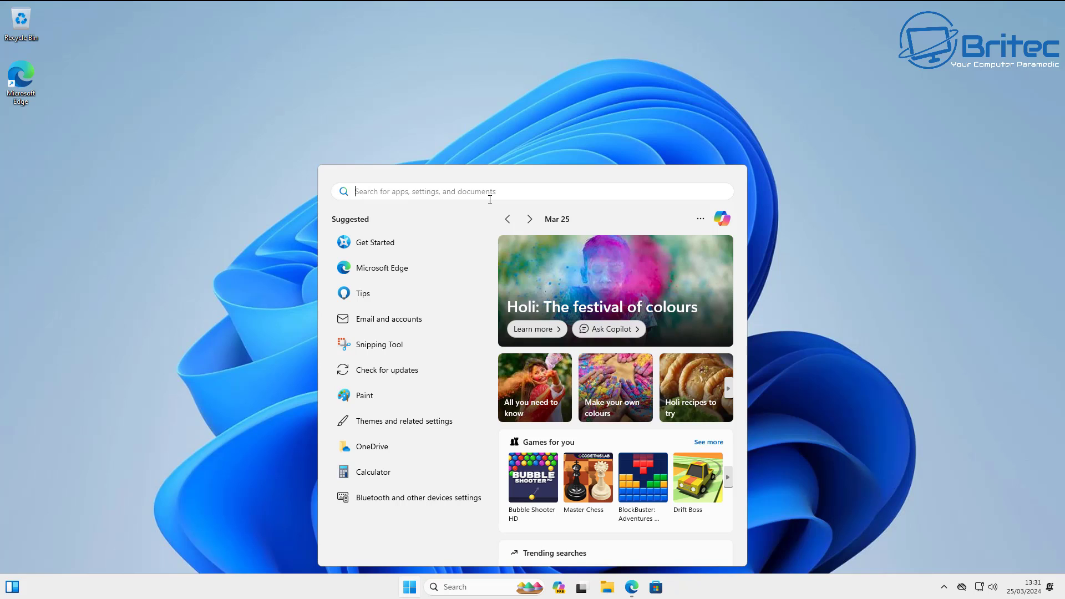
{"action": "type", "text": "gpe"}
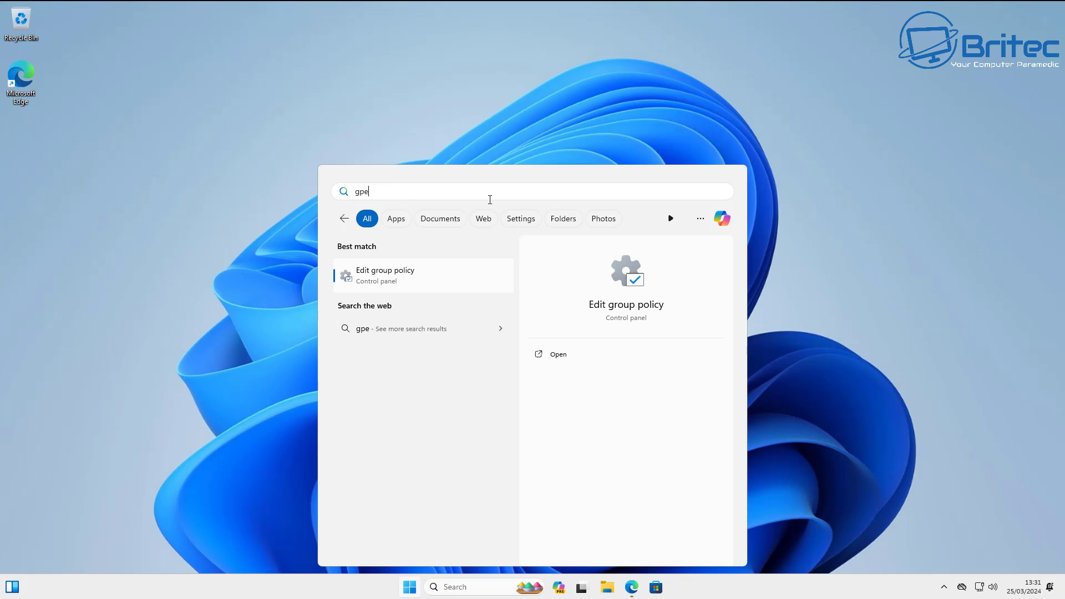
{"action": "type", "text": "dit"}
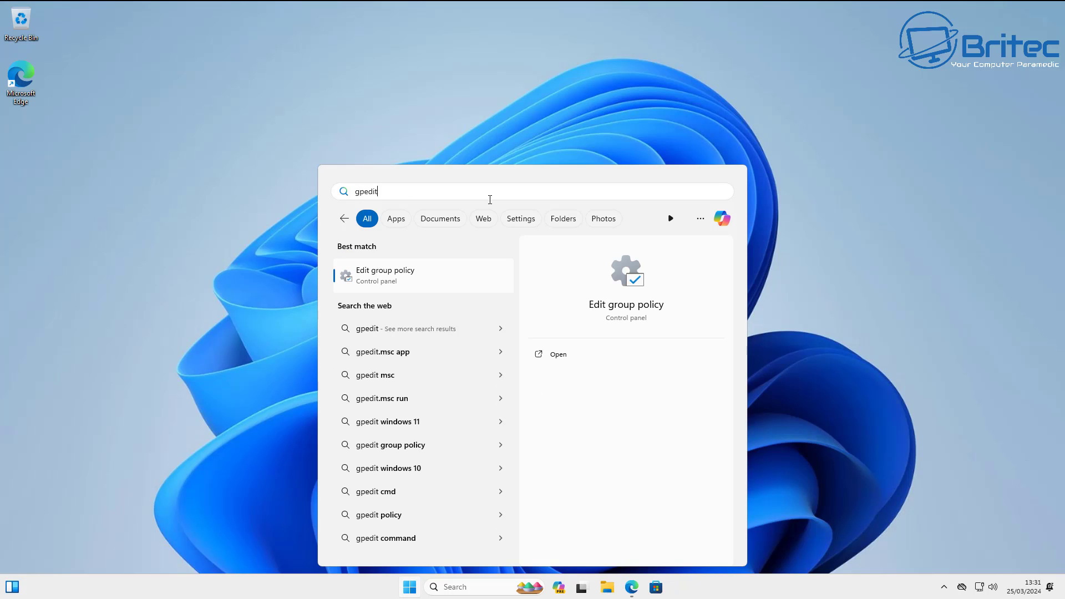
{"action": "left_click", "coordinate": [386, 271]}
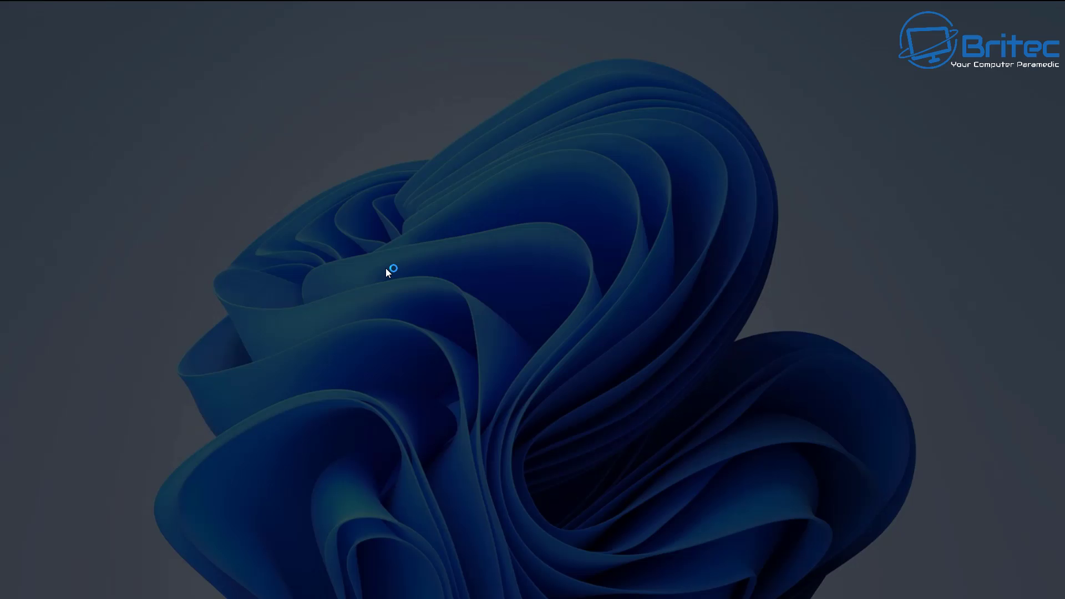
{"action": "left_click", "coordinate": [494, 388]}
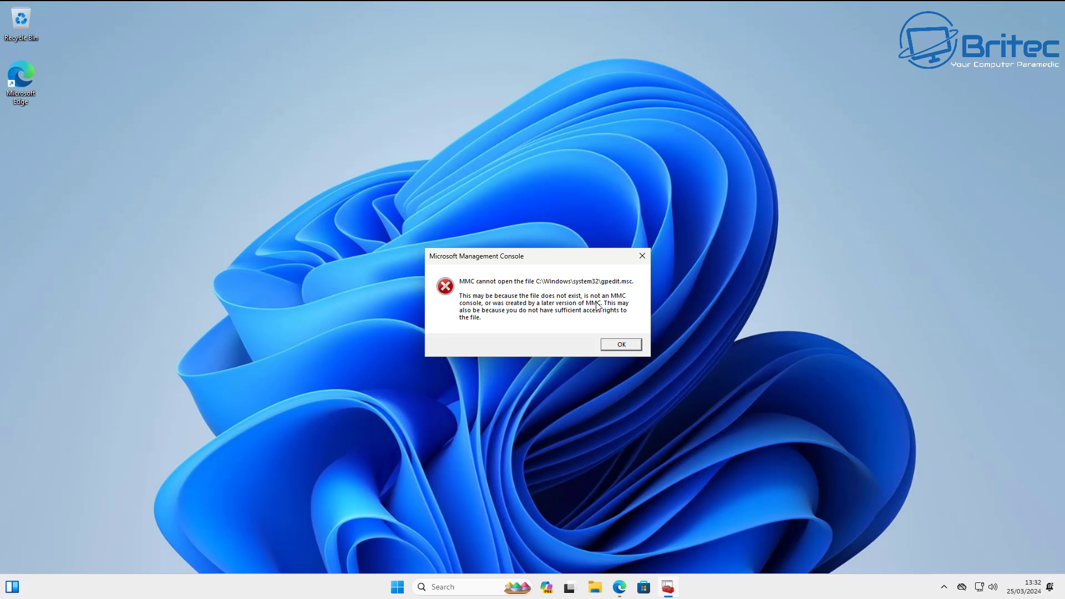
{"action": "left_click", "coordinate": [634, 347]}
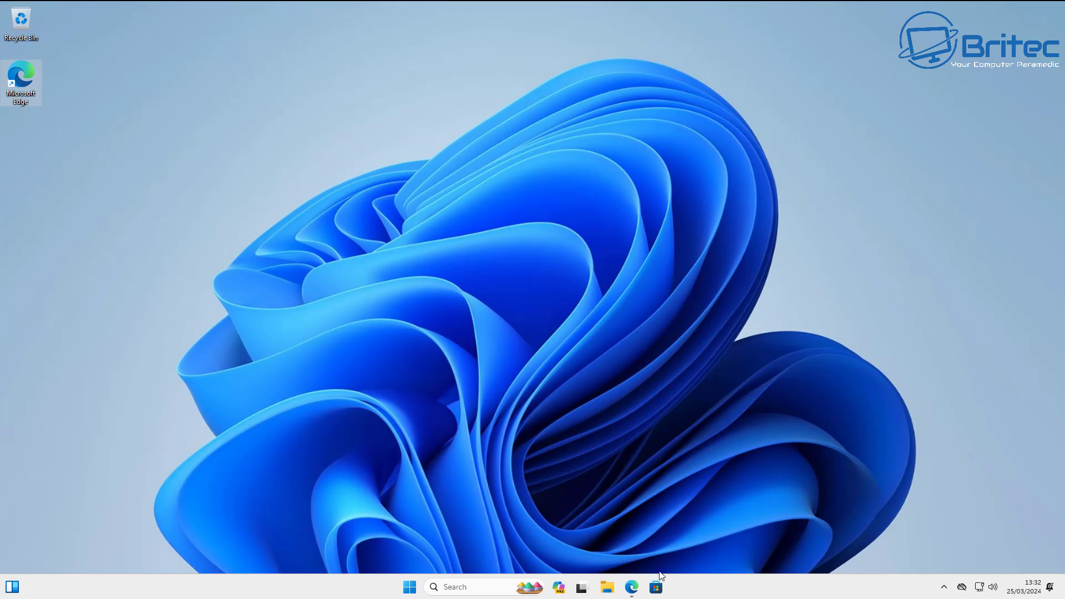
Switch to Microsoft Edge, download PolicyPlus.exe from the June 2021 snapshot release on GitHub, and run it with permission to make changes.
{"action": "left_click", "coordinate": [632, 587]}
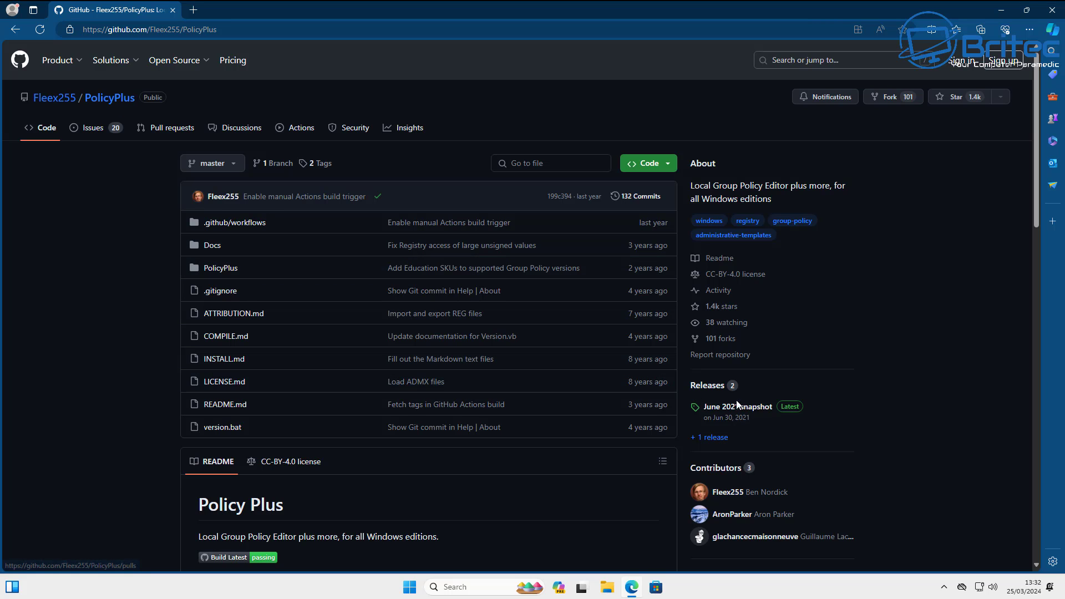
{"action": "left_click", "coordinate": [788, 409]}
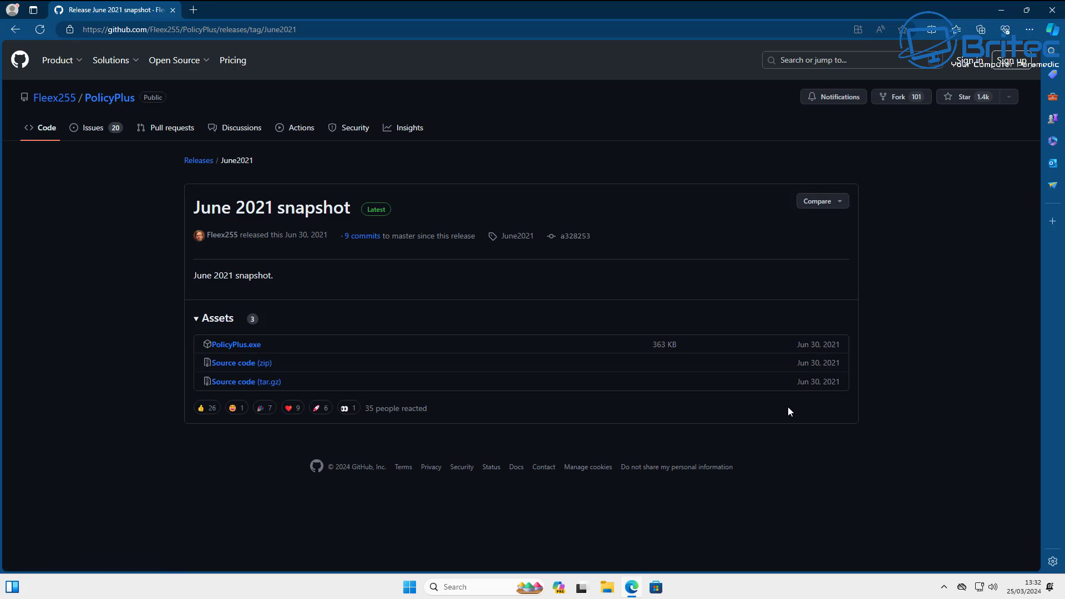
{"action": "left_click", "coordinate": [243, 345]}
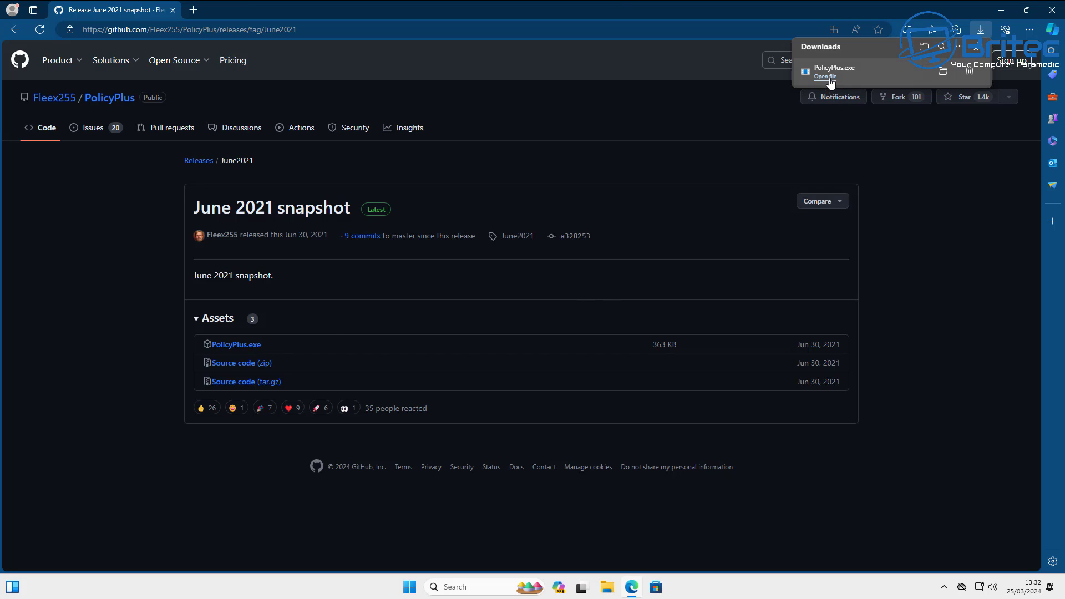
{"action": "left_click", "coordinate": [826, 78]}
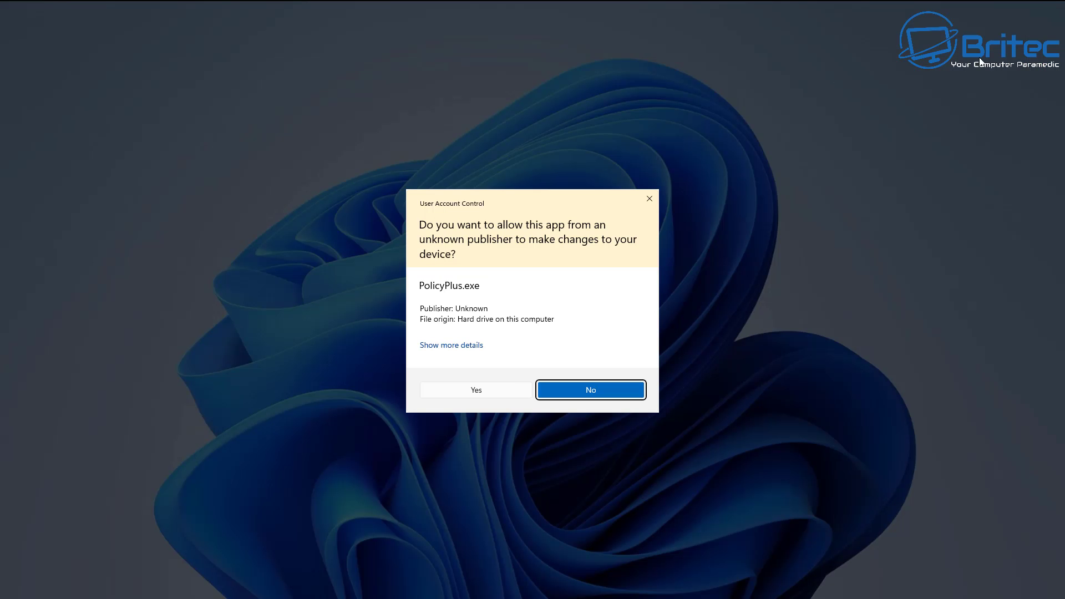
{"action": "left_click", "coordinate": [489, 392]}
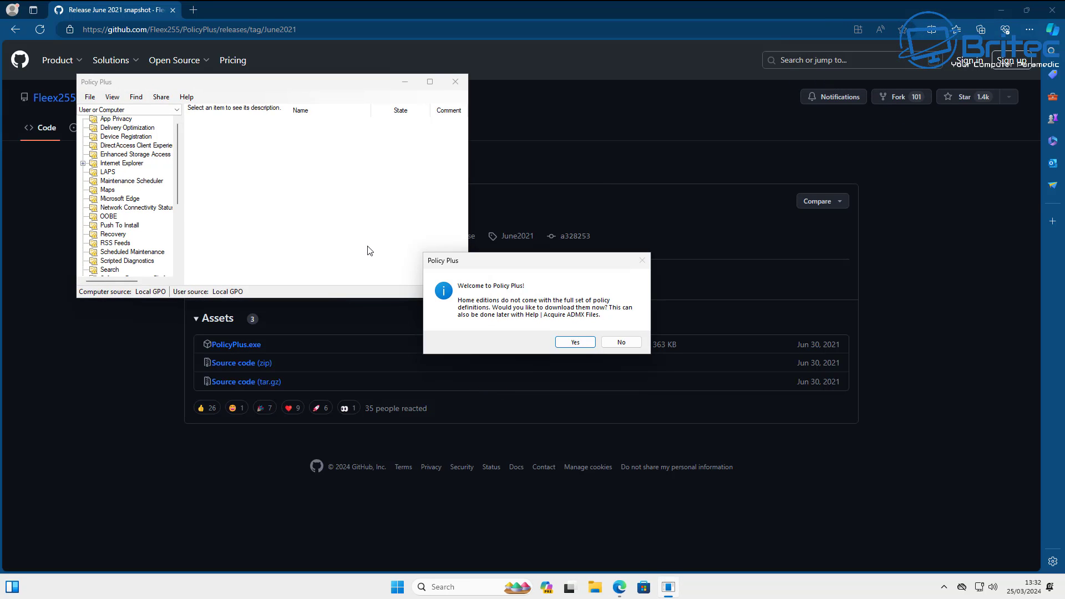
Minimise the browser, and download the full set of ADMX policy definitions to C:\Windows\PolicyDefinitions and open them in Policy Plus.
{"action": "left_click", "coordinate": [1000, 11]}
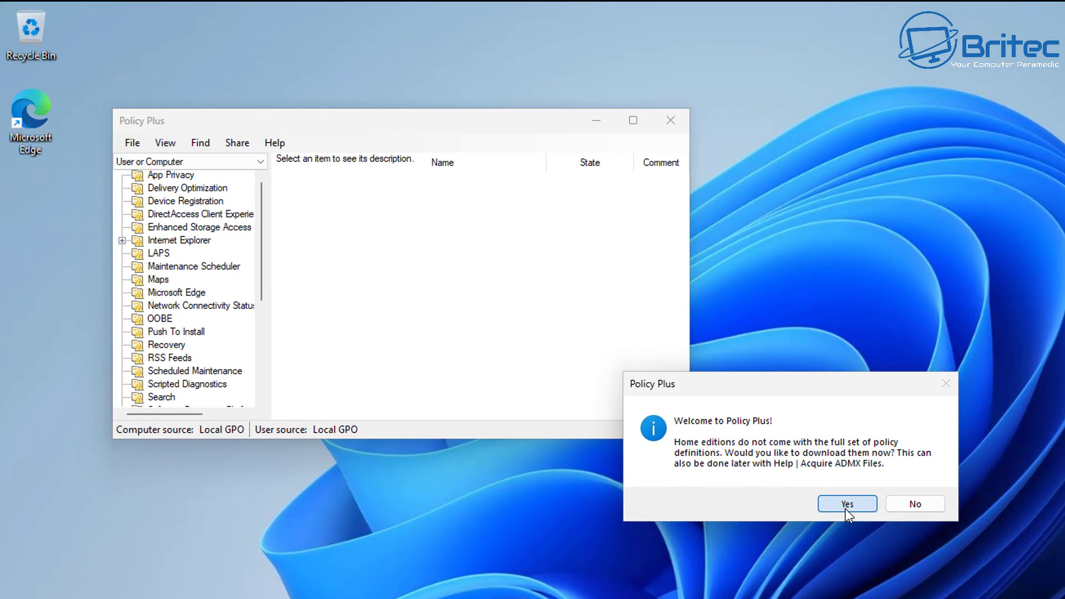
{"action": "left_click", "coordinate": [574, 342]}
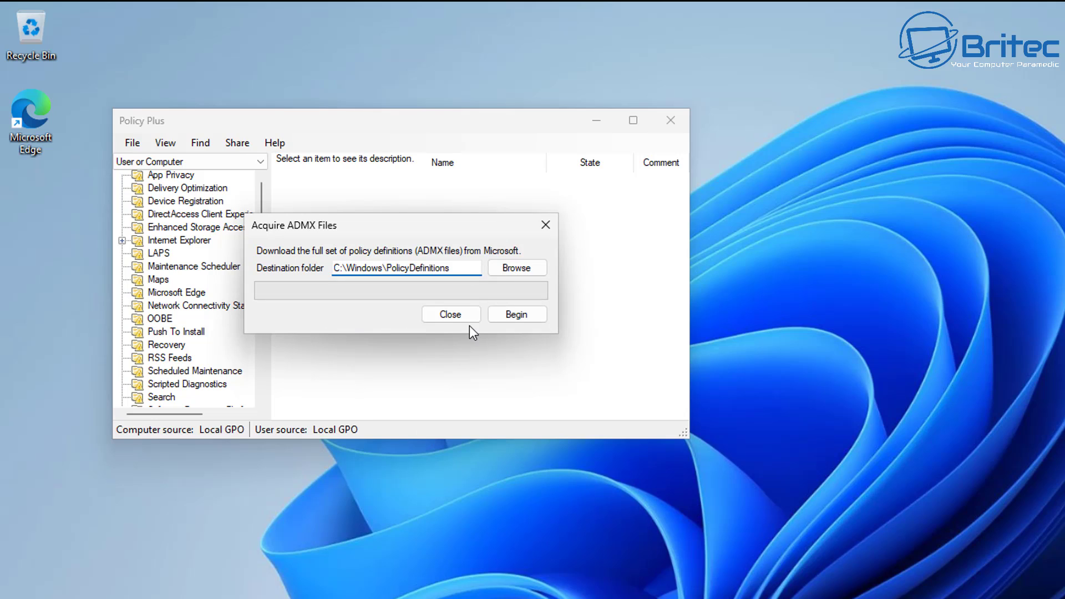
{"action": "left_click", "coordinate": [517, 314]}
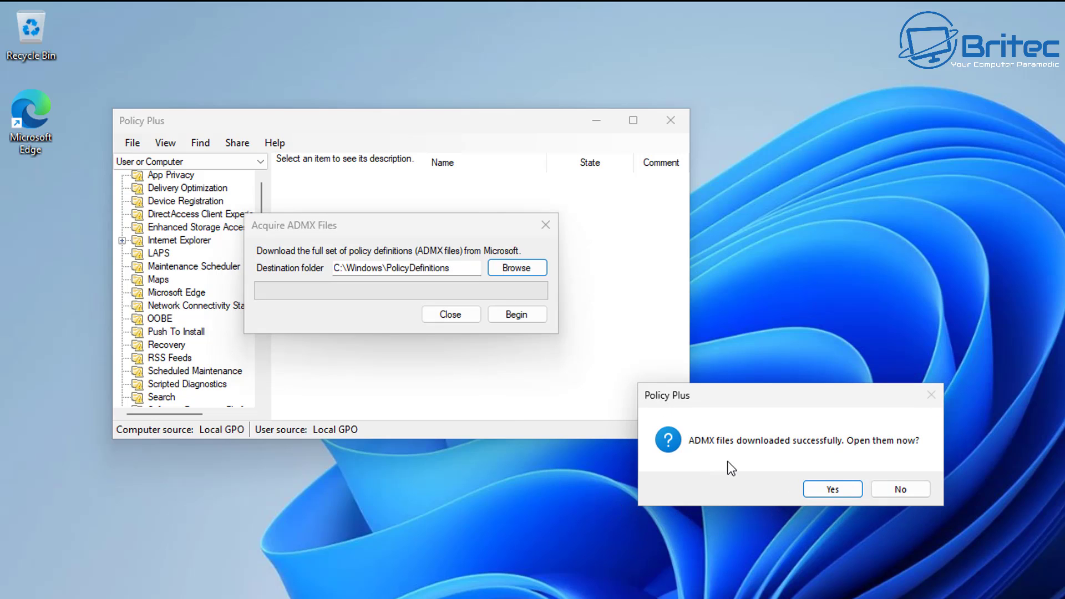
{"action": "left_click", "coordinate": [839, 494]}
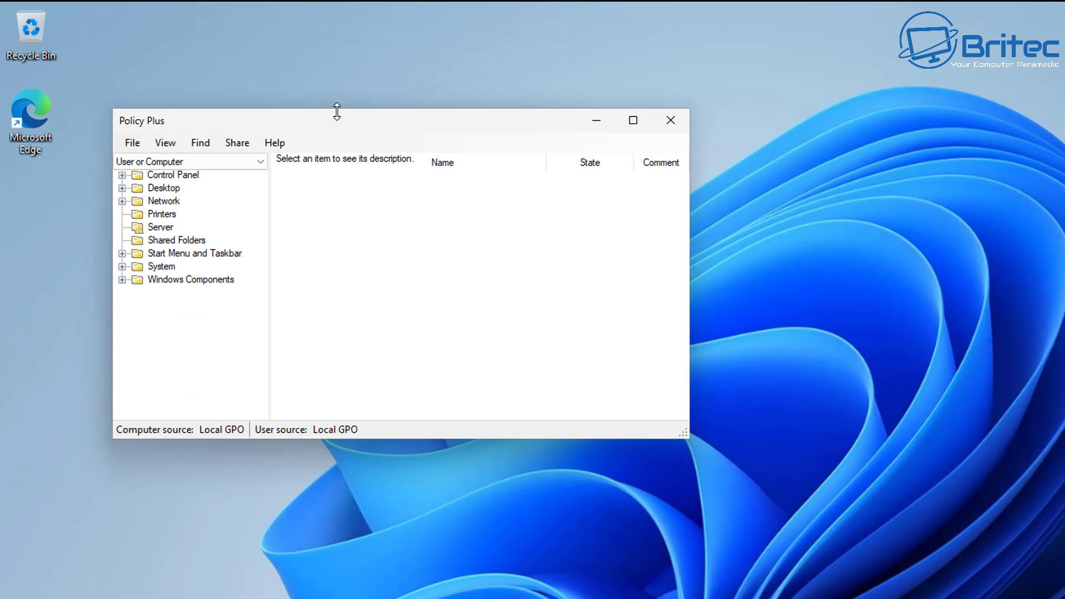
Maximise the Policy Plus window and open the App Privacy category within Windows Components.
{"action": "left_click", "coordinate": [633, 121]}
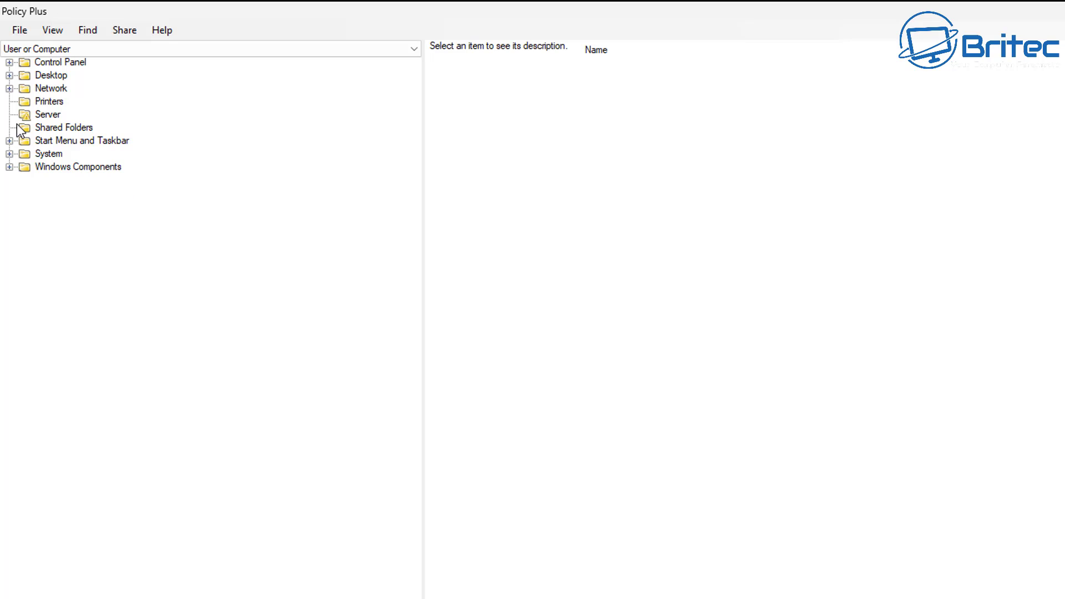
{"action": "left_click", "coordinate": [8, 167]}
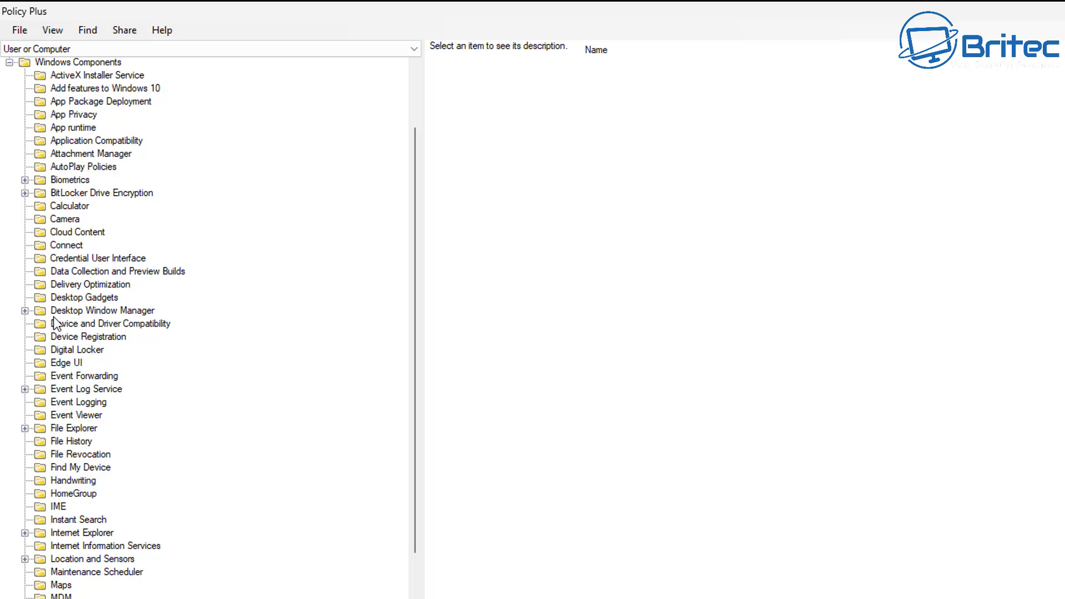
{"action": "left_click", "coordinate": [71, 114]}
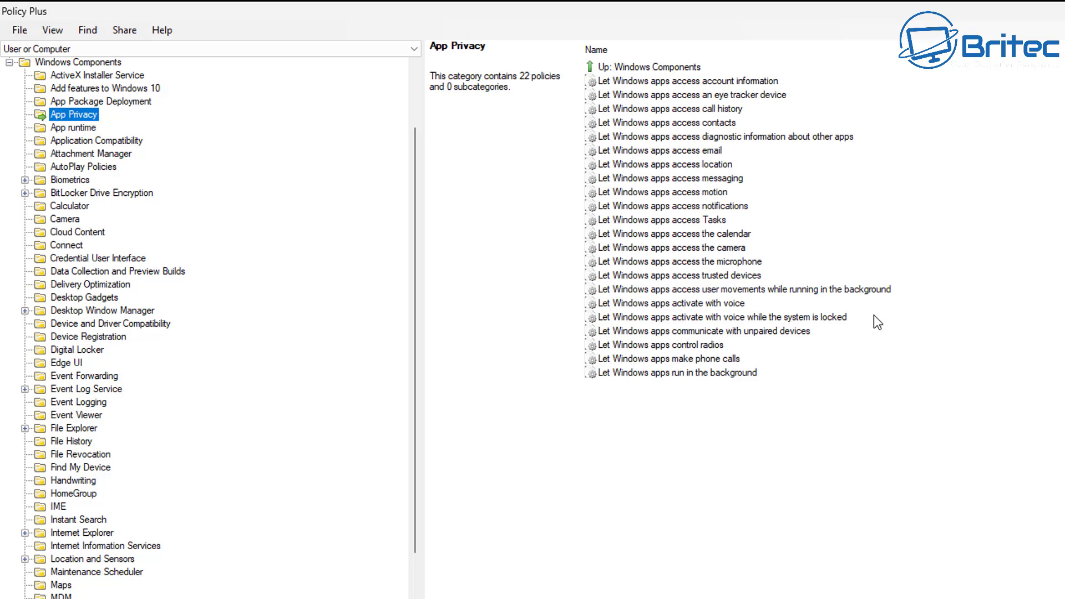
Enable the policy "Let Windows apps run in the background" with the default for all apps set to Force Deny.
{"action": "double_click", "coordinate": [689, 373]}
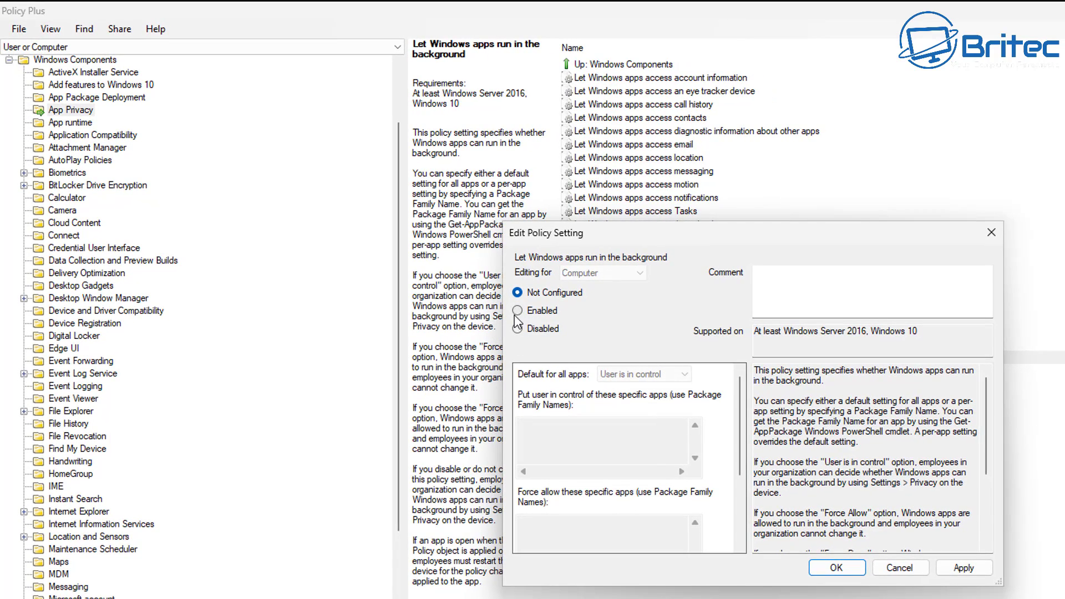
{"action": "left_click", "coordinate": [517, 311]}
{"action": "left_click", "coordinate": [683, 375]}
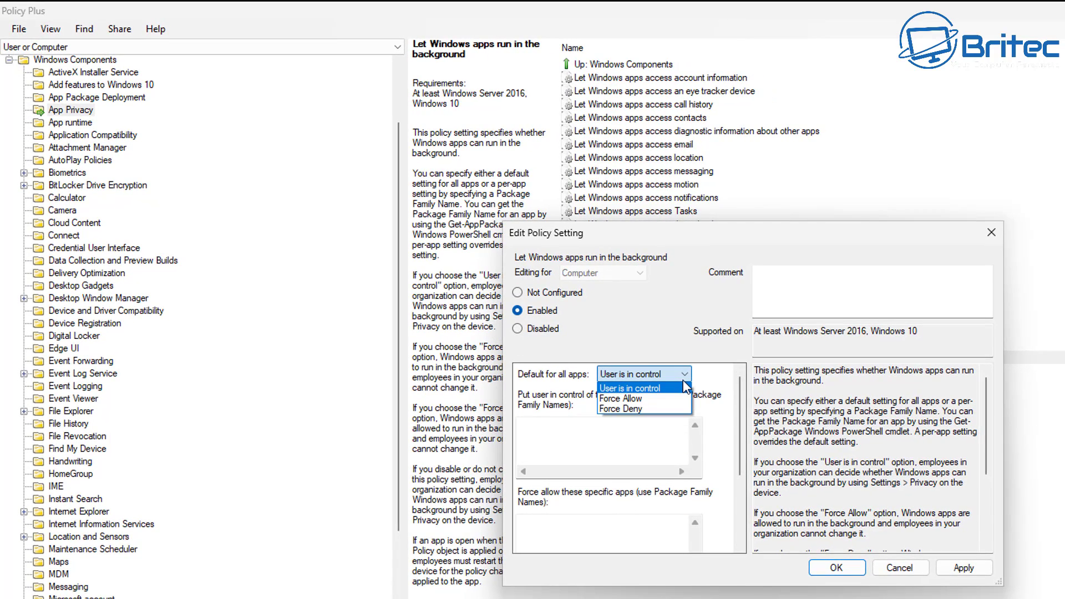
{"action": "left_click", "coordinate": [613, 411]}
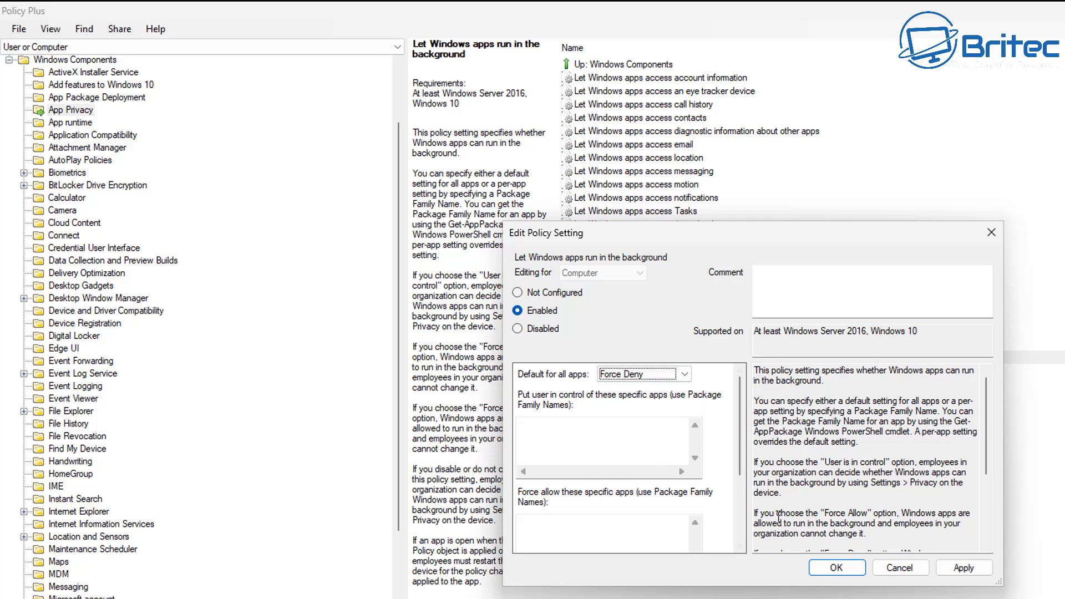
{"action": "left_click", "coordinate": [964, 569]}
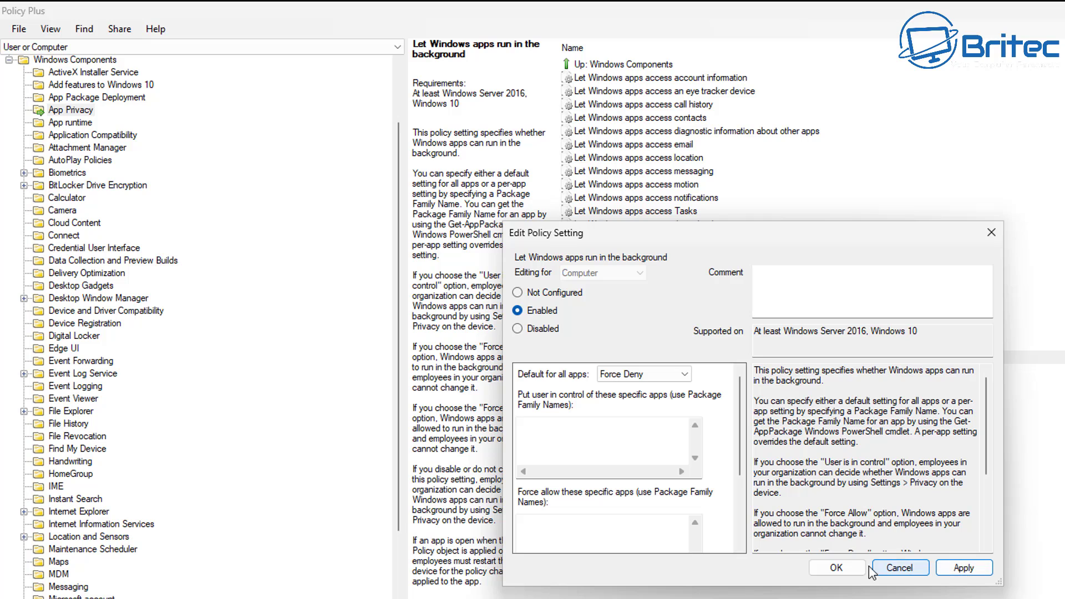
{"action": "left_click", "coordinate": [836, 567]}
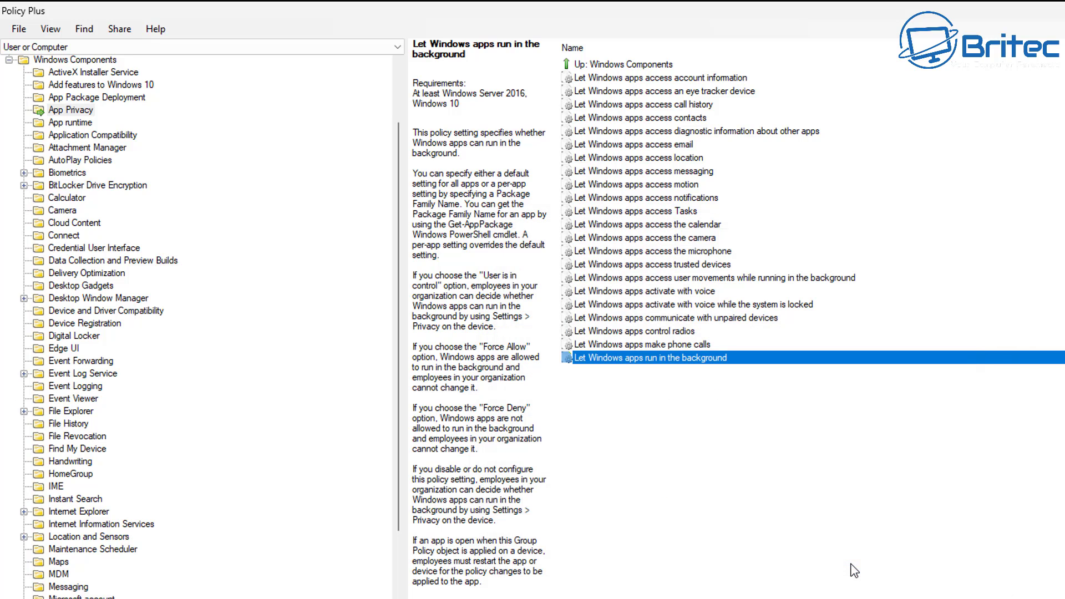
Enable the policy "Let Windows apps make phone calls" with the default for all apps set to Force Deny.
{"action": "double_click", "coordinate": [657, 345]}
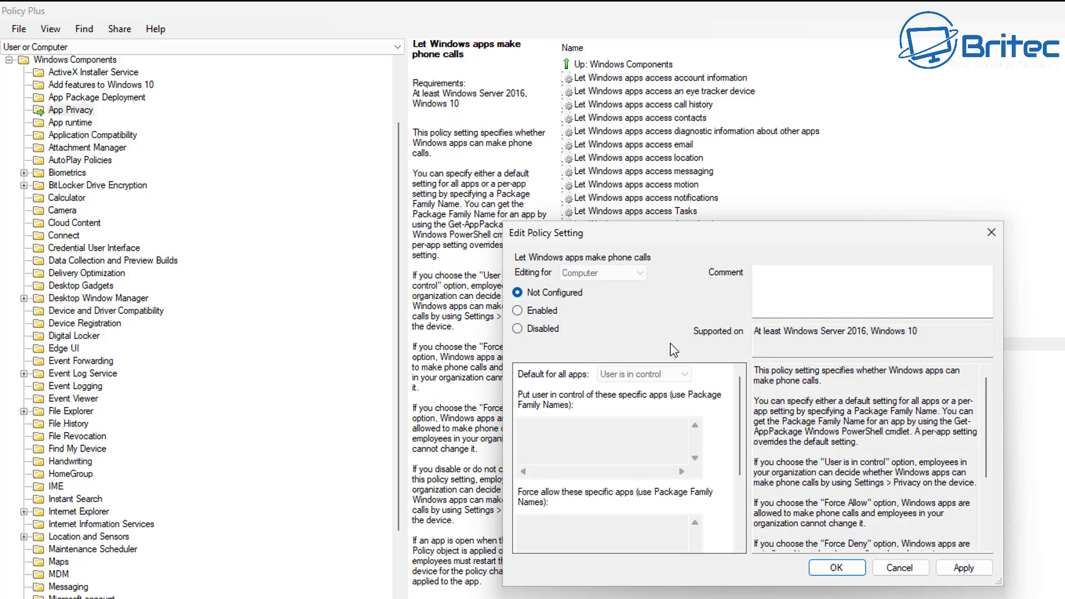
{"action": "left_click", "coordinate": [528, 311]}
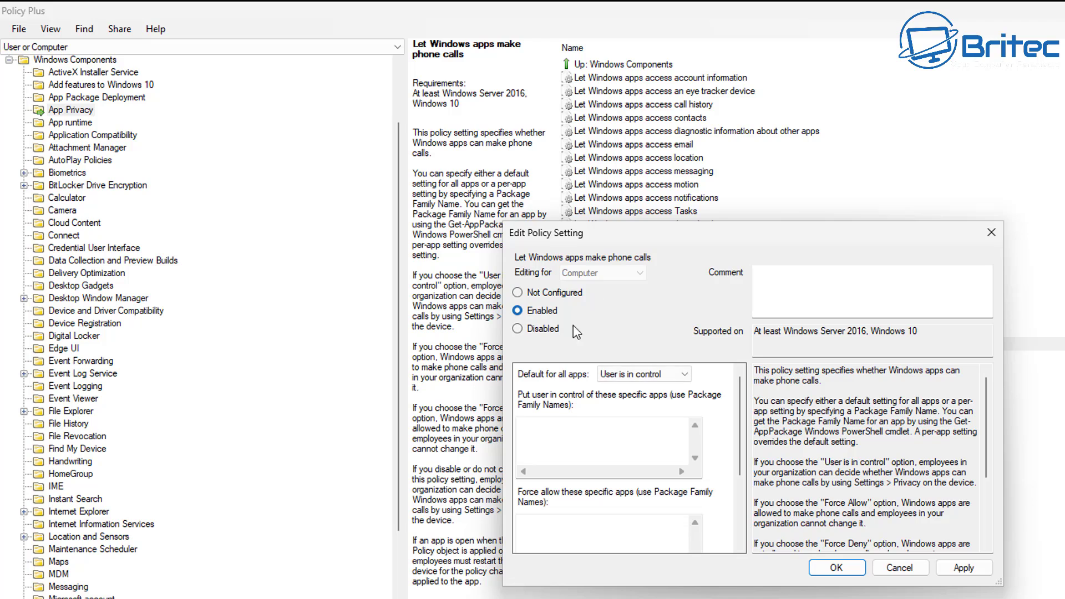
{"action": "left_click", "coordinate": [685, 375]}
{"action": "left_click", "coordinate": [663, 410]}
{"action": "left_click", "coordinate": [964, 568]}
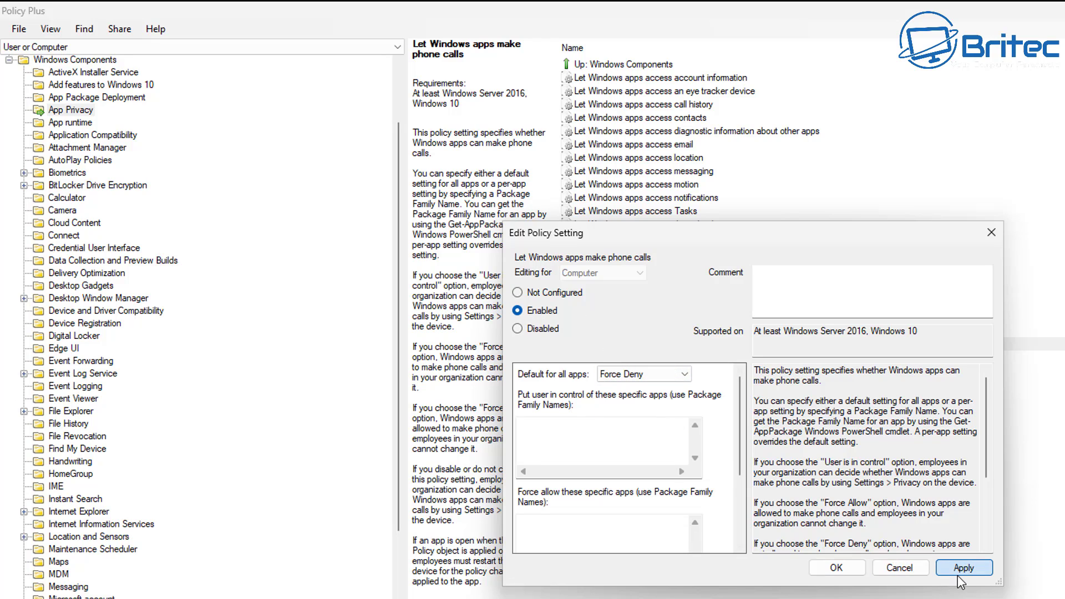
{"action": "left_click", "coordinate": [847, 574]}
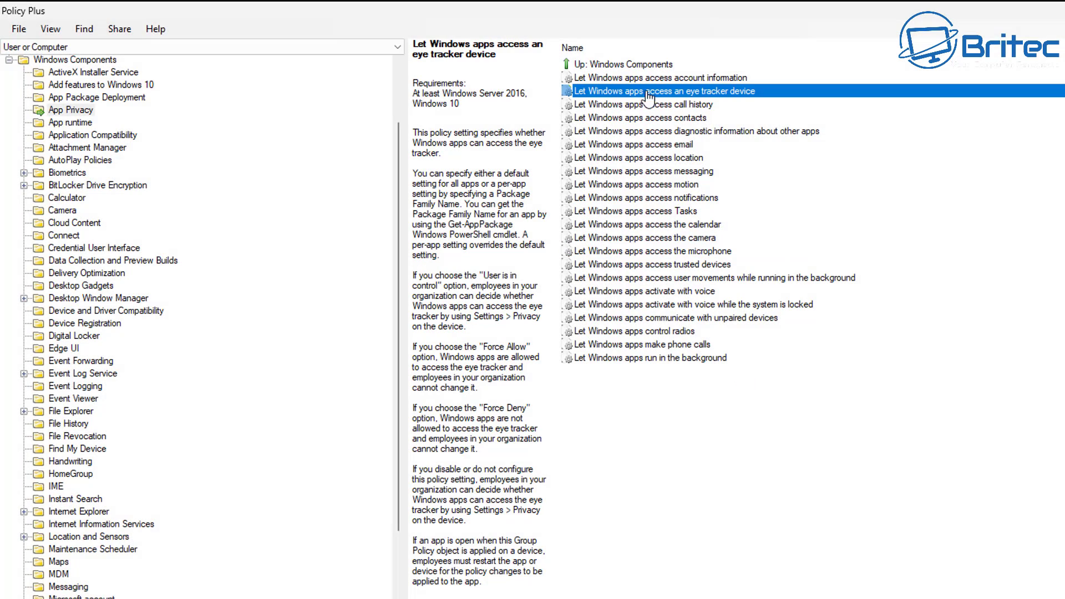
Enable the policy "Let Windows apps access account information" with the default for all apps set to Force Deny.
{"action": "double_click", "coordinate": [664, 78]}
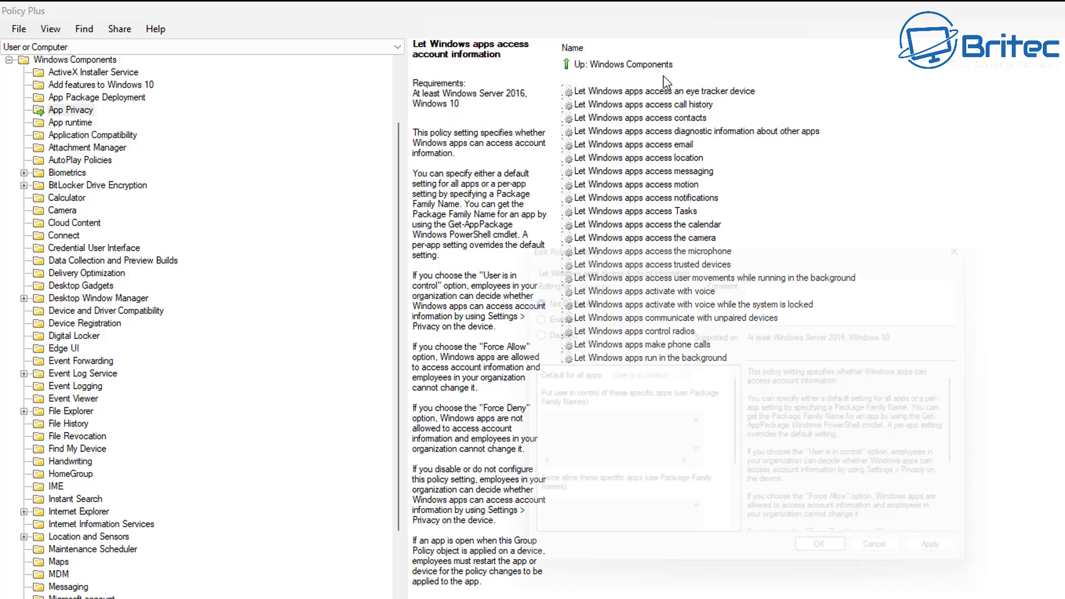
{"action": "left_click", "coordinate": [546, 313]}
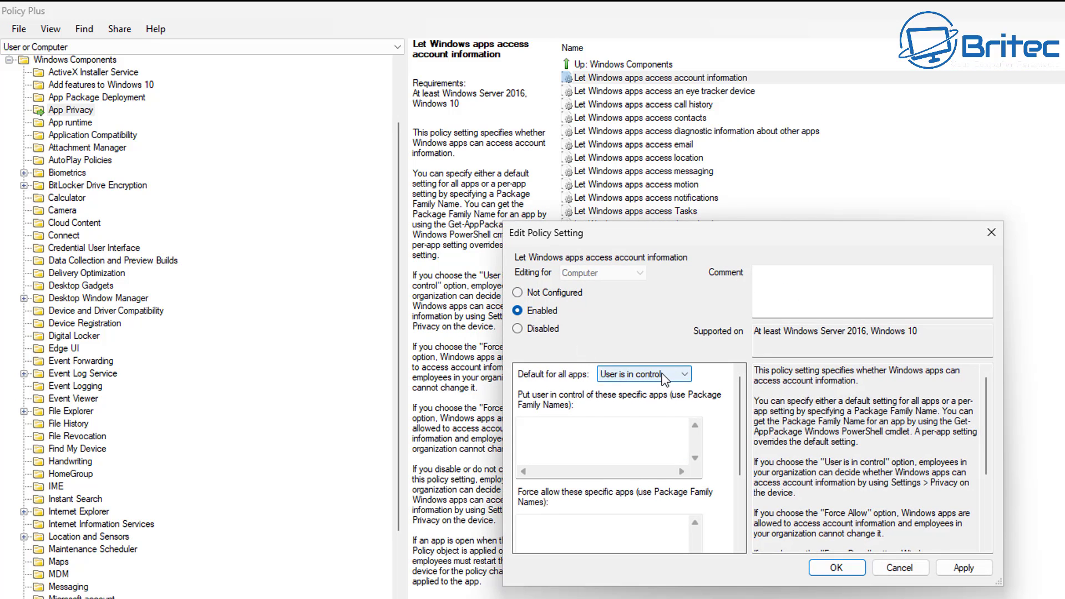
{"action": "left_click", "coordinate": [643, 374]}
{"action": "left_click", "coordinate": [638, 409]}
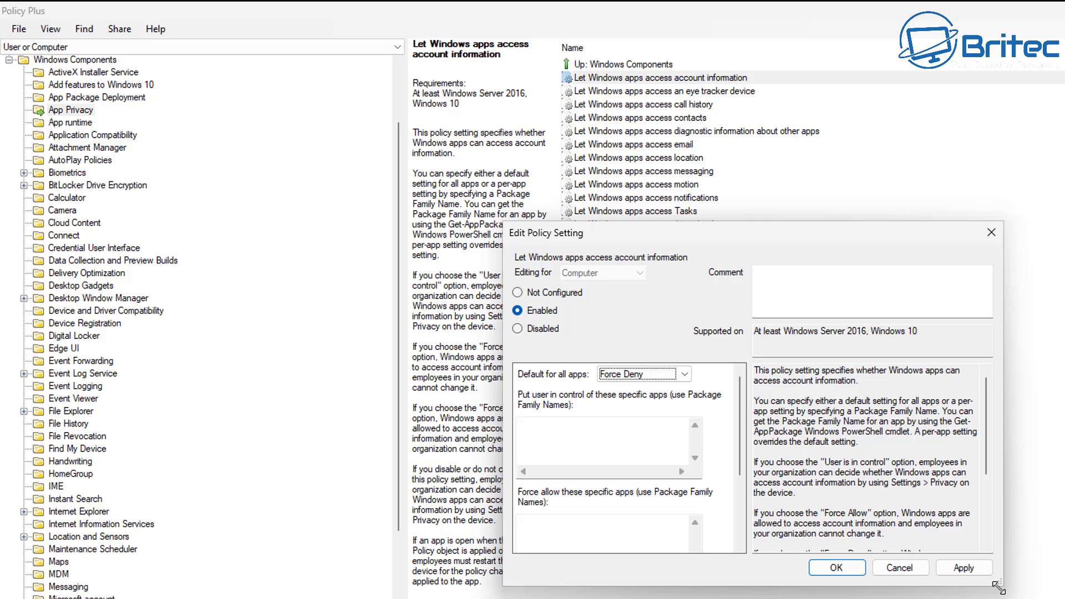
{"action": "left_click", "coordinate": [971, 566]}
{"action": "left_click", "coordinate": [841, 567]}
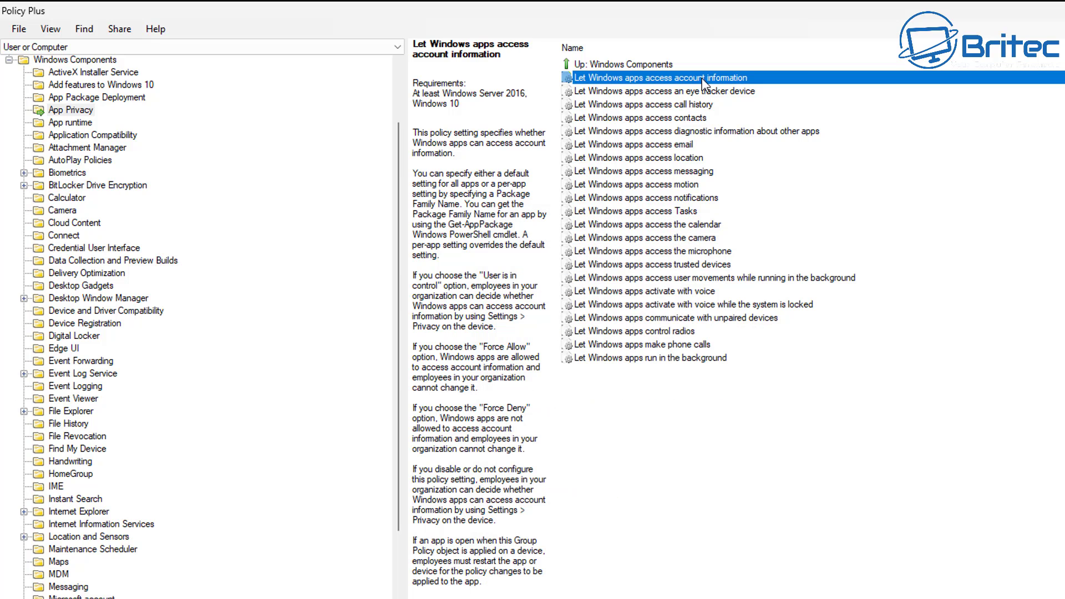
Review the App Privacy policies for the microphone, calendar, camera and trusted devices, including the settings of the trusted devices policy.
{"action": "left_click", "coordinate": [697, 251]}
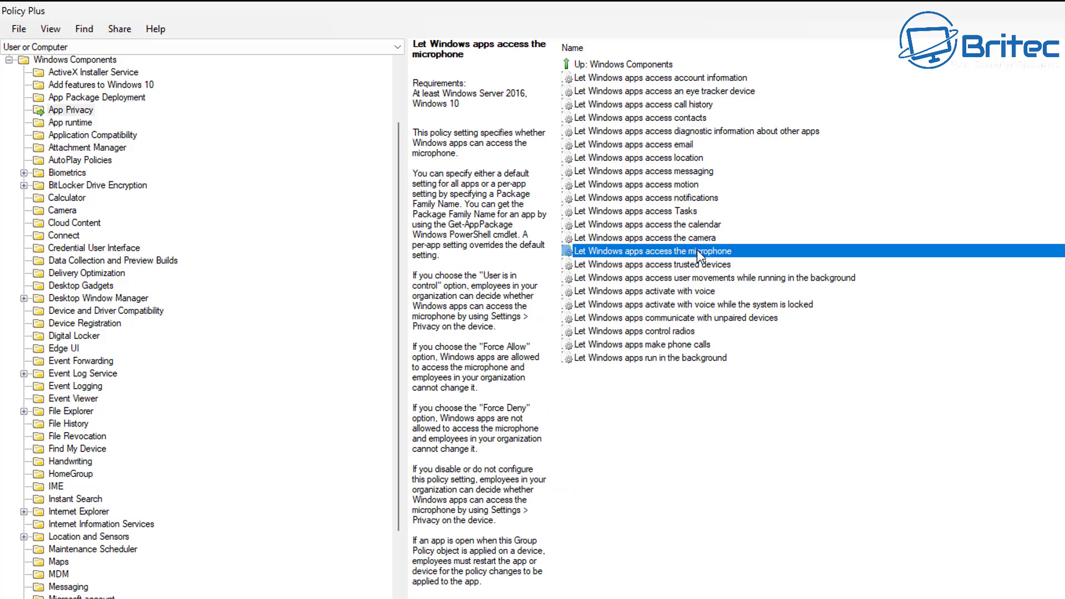
{"action": "left_click", "coordinate": [692, 227]}
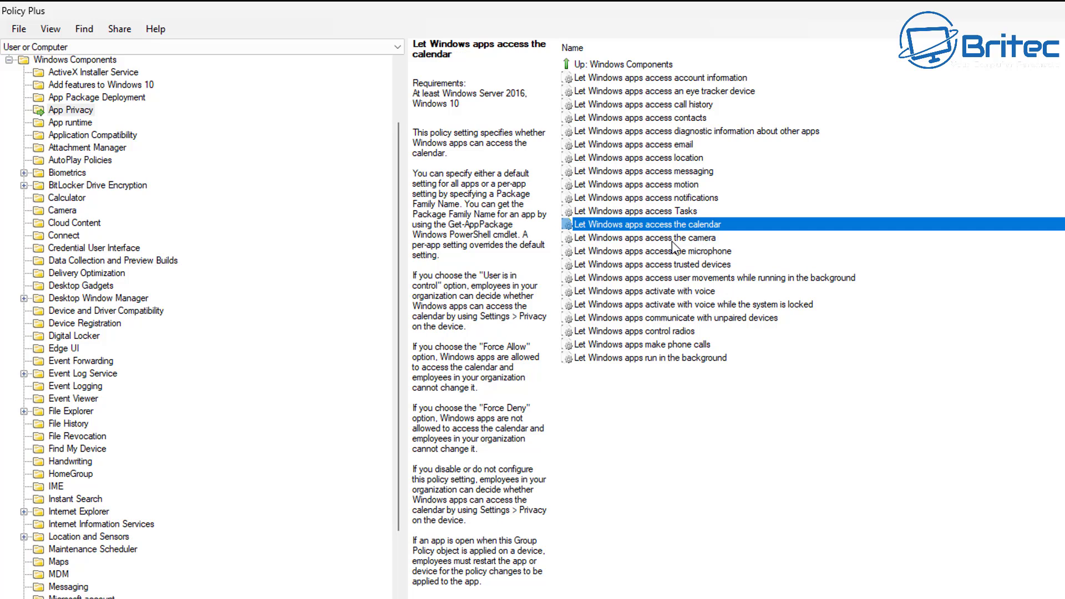
{"action": "left_click", "coordinate": [670, 240]}
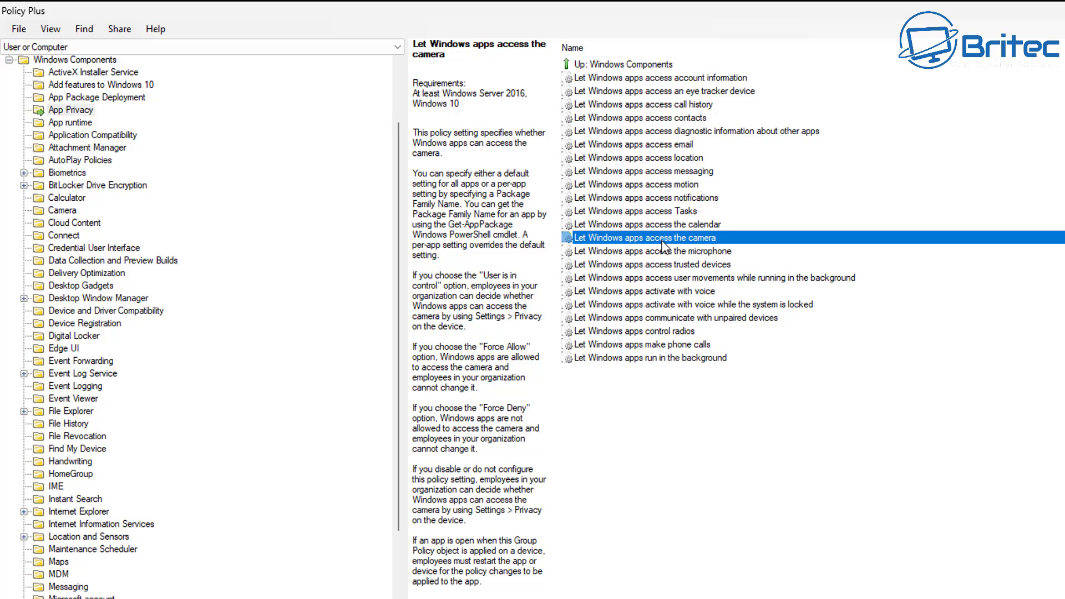
{"action": "left_click", "coordinate": [697, 266]}
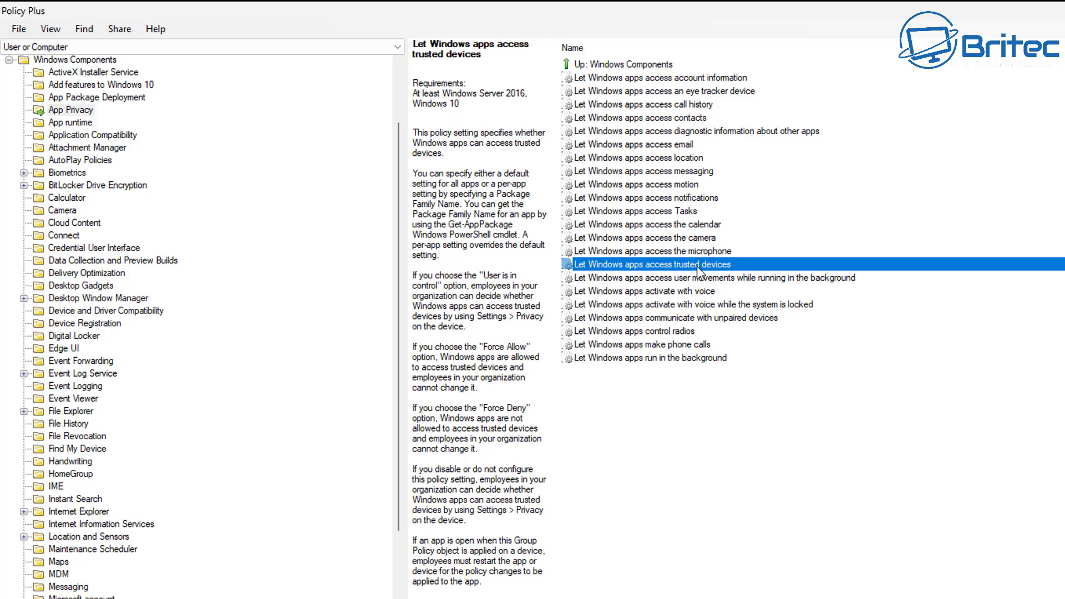
{"action": "double_click", "coordinate": [697, 271]}
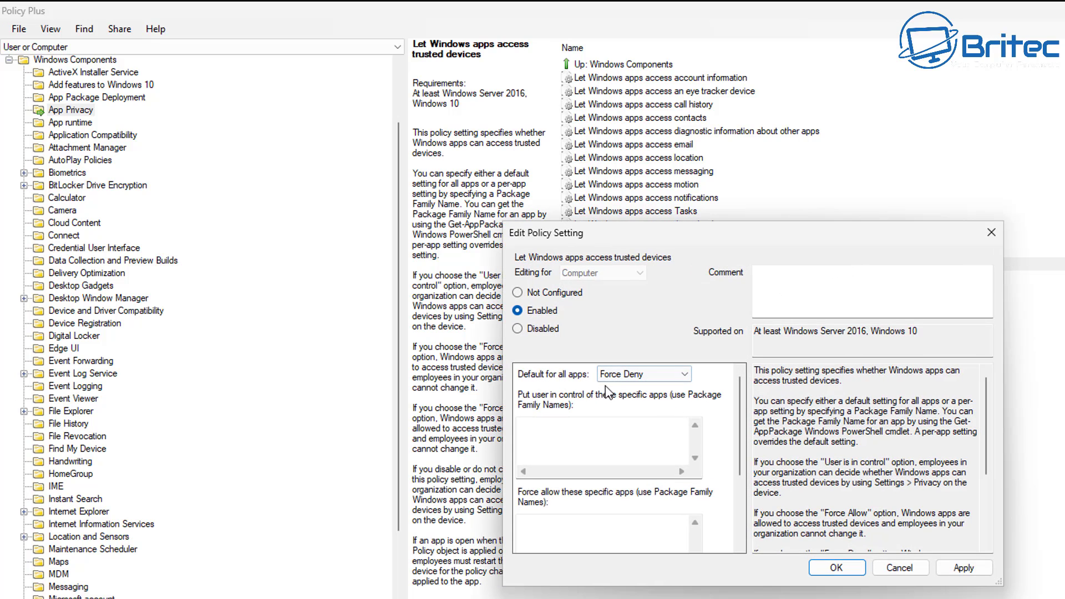
{"action": "left_click", "coordinate": [899, 568]}
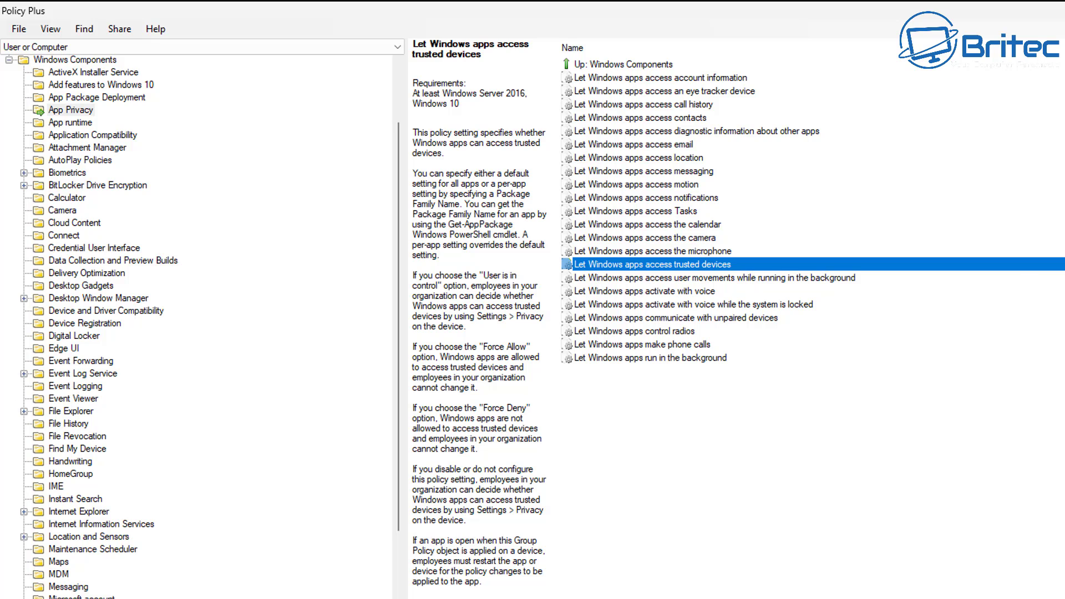
Open the Cloud Content category and enable the policy "Do not show Windows tips".
{"action": "left_click", "coordinate": [204, 452]}
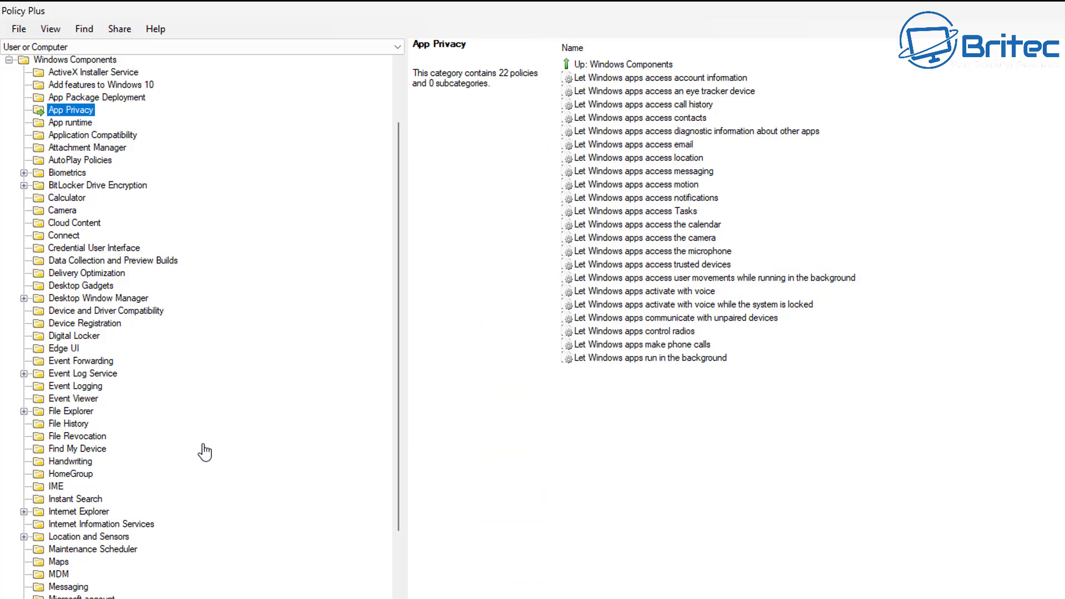
{"action": "left_click", "coordinate": [83, 223]}
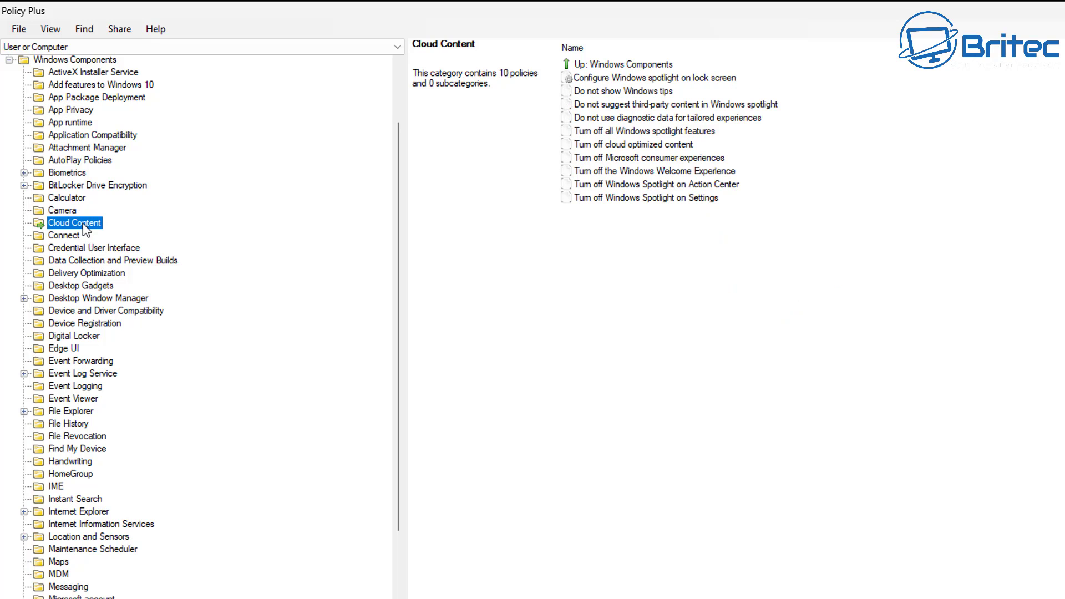
{"action": "left_click", "coordinate": [650, 91]}
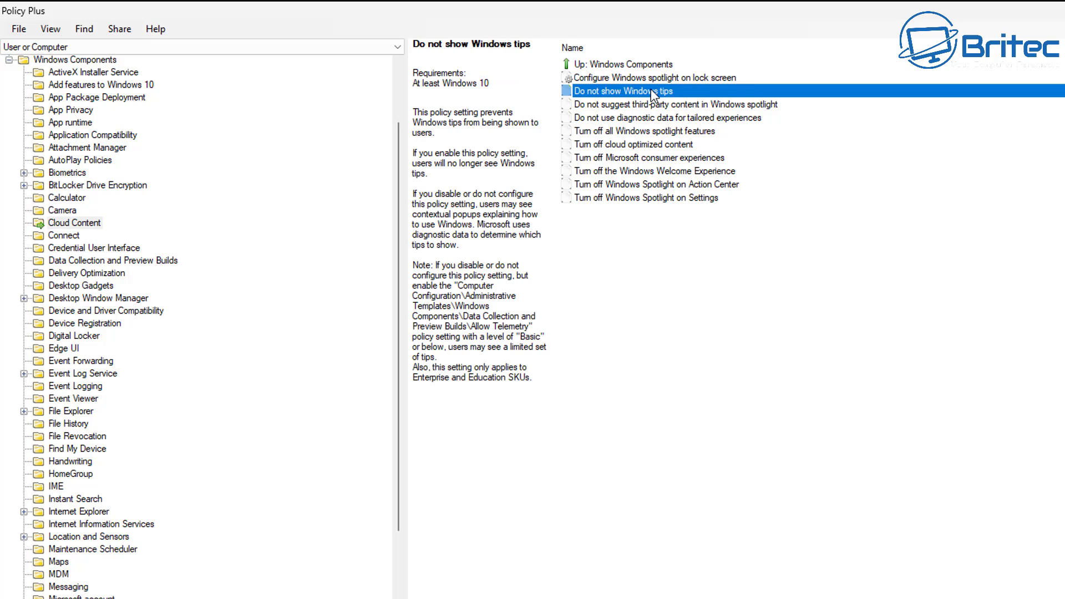
{"action": "double_click", "coordinate": [650, 90]}
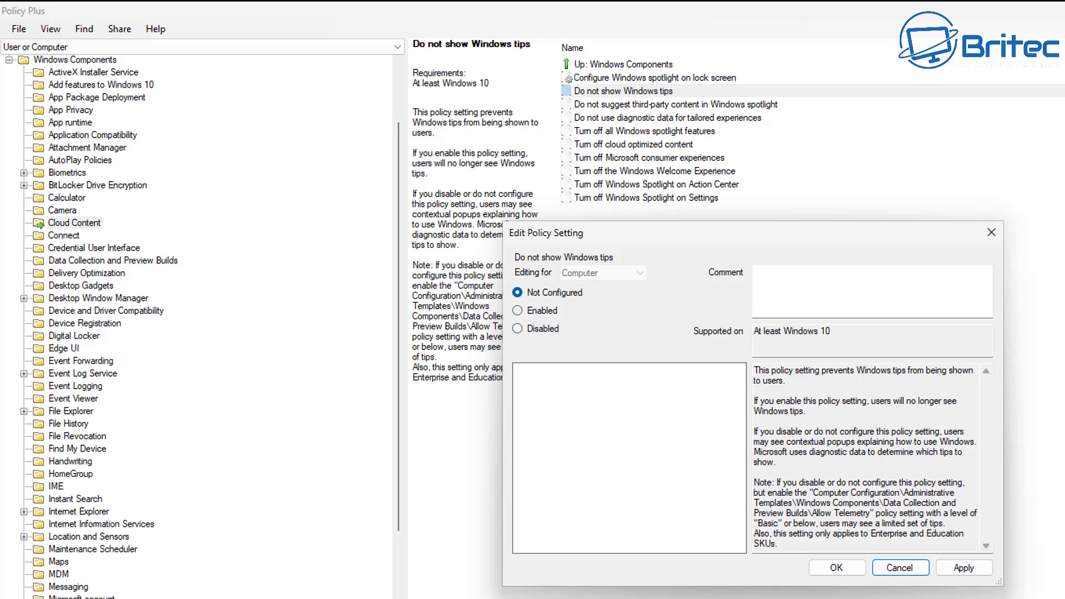
{"action": "left_click", "coordinate": [524, 312]}
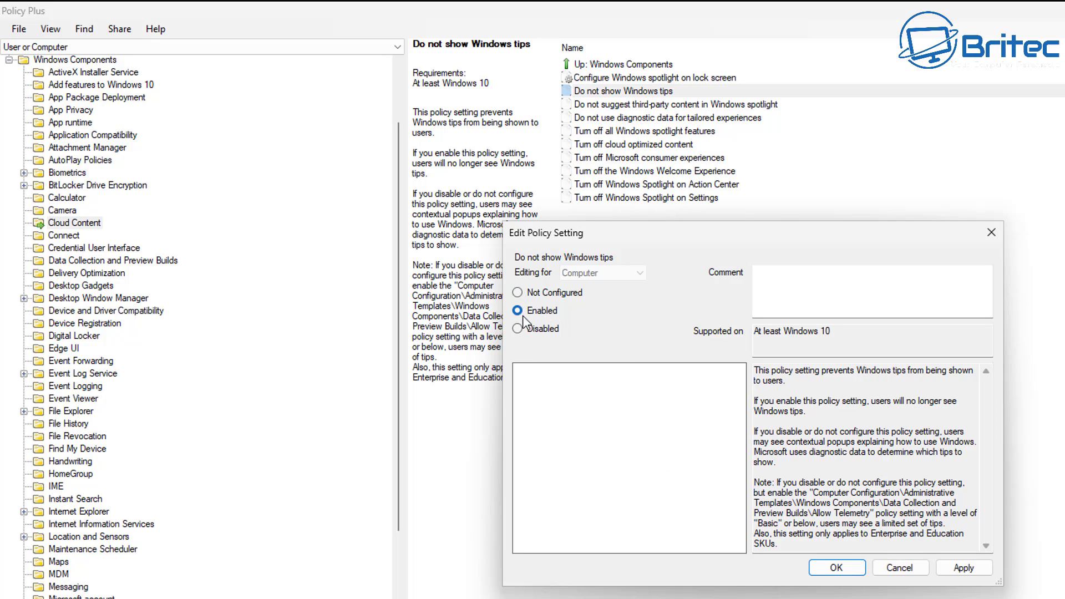
{"action": "left_click", "coordinate": [979, 571]}
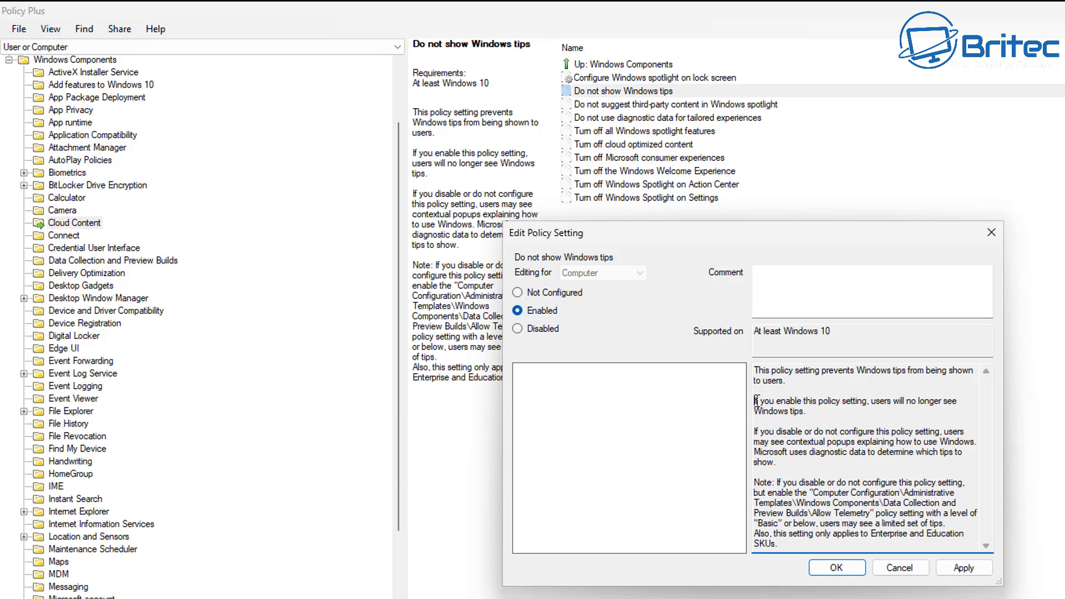
{"action": "left_click_drag", "start_coordinate": [755, 402], "coordinate": [851, 420]}
{"action": "left_click", "coordinate": [840, 569]}
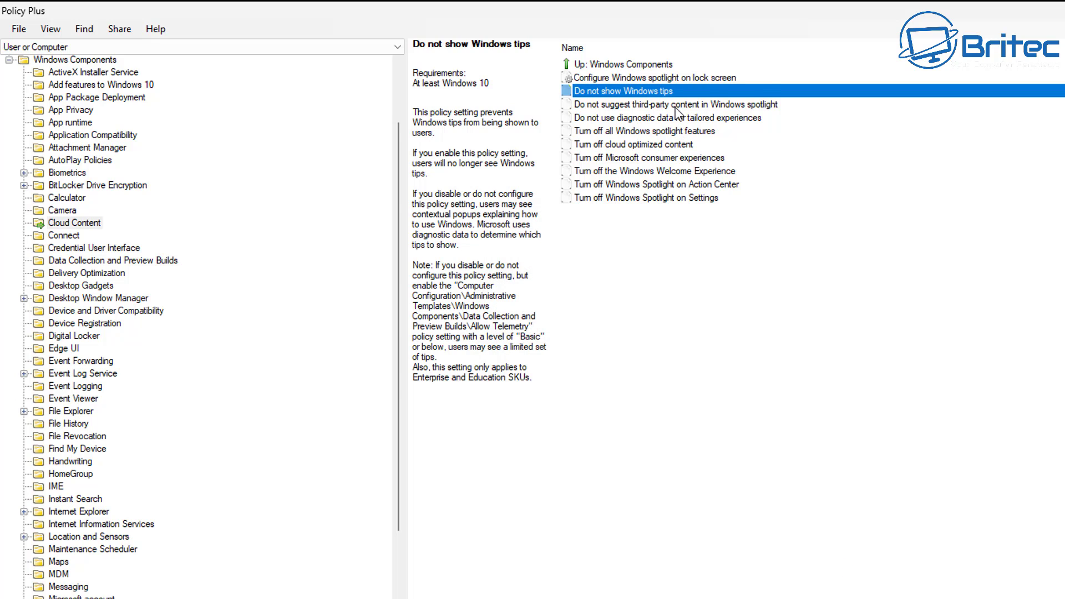
Enable the Cloud Content policy "Do not suggest third-party content in Windows spotlight".
{"action": "left_click", "coordinate": [682, 105]}
{"action": "double_click", "coordinate": [684, 105]}
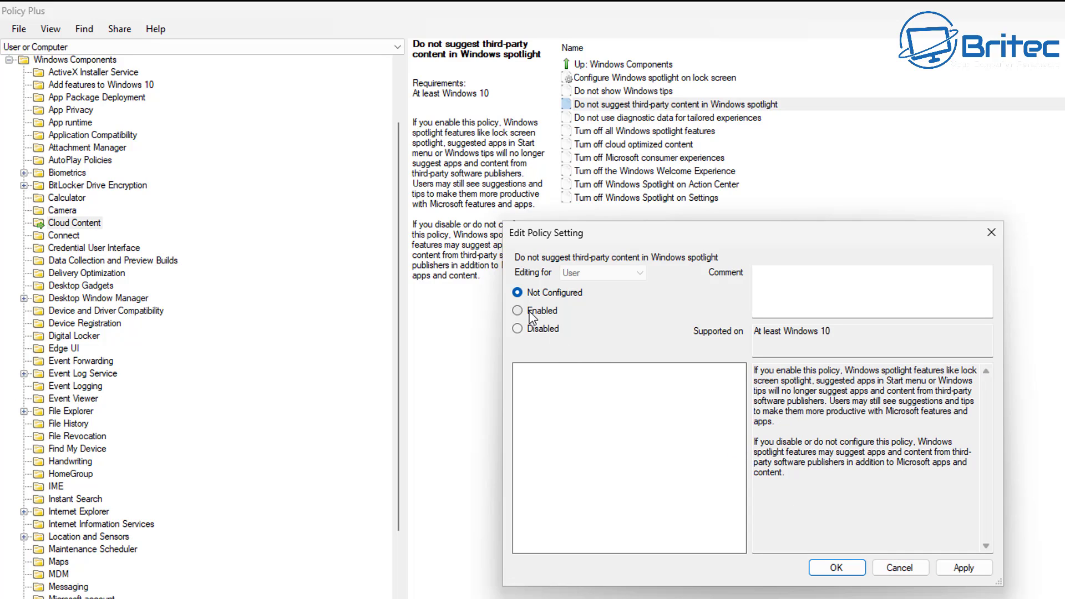
{"action": "left_click_drag", "start_coordinate": [783, 420], "coordinate": [747, 368]}
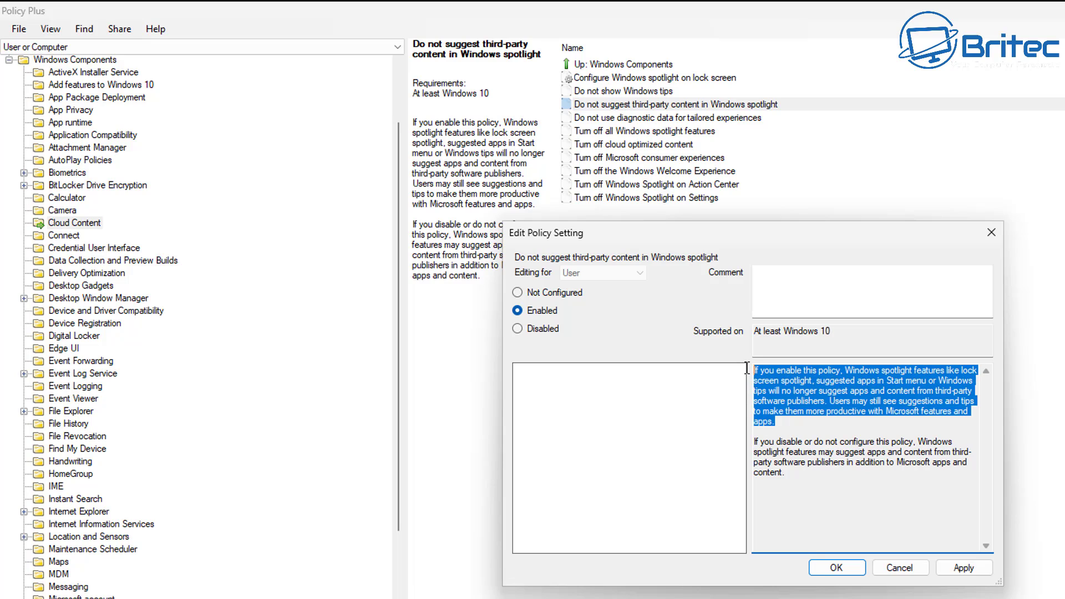
{"action": "left_click", "coordinate": [836, 568]}
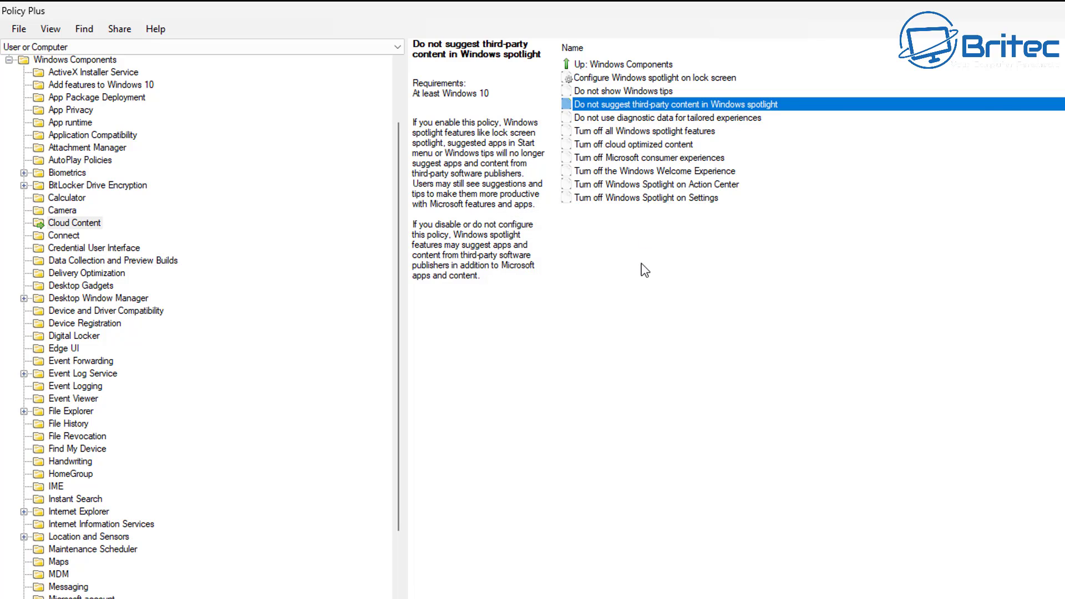
Enable the Cloud Content policy "Do not use diagnostic data for tailored experiences".
{"action": "left_click", "coordinate": [665, 118]}
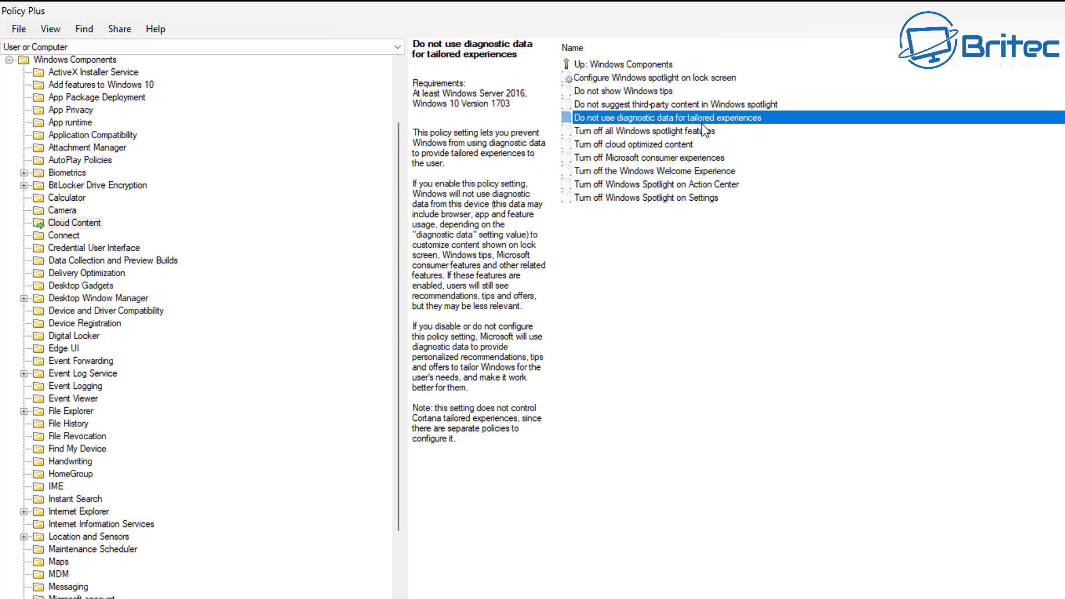
{"action": "double_click", "coordinate": [707, 122]}
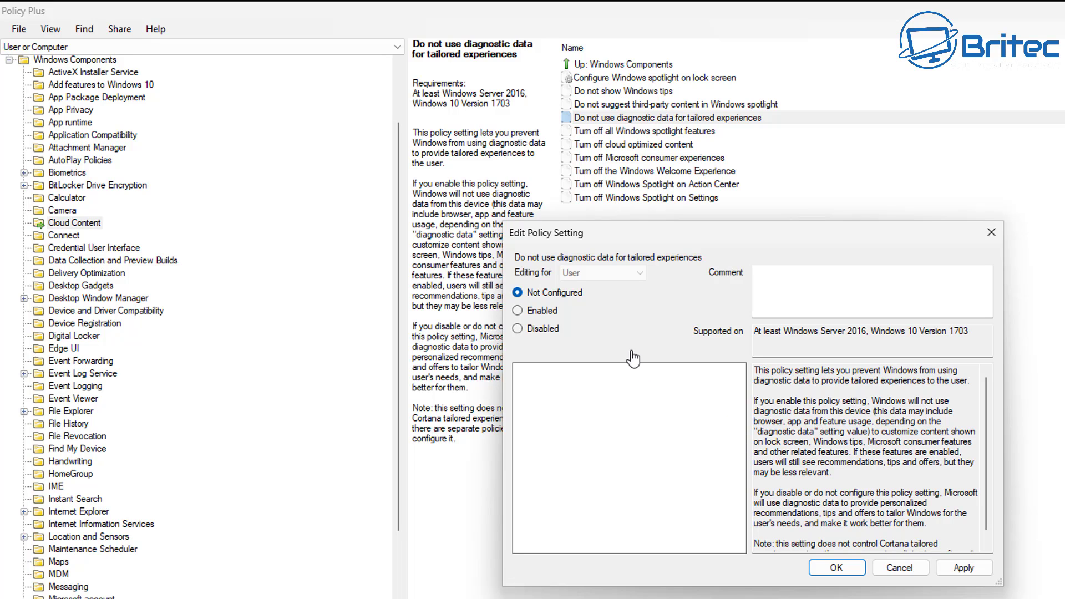
{"action": "left_click", "coordinate": [531, 316]}
{"action": "left_click_drag", "start_coordinate": [755, 401], "coordinate": [948, 413]}
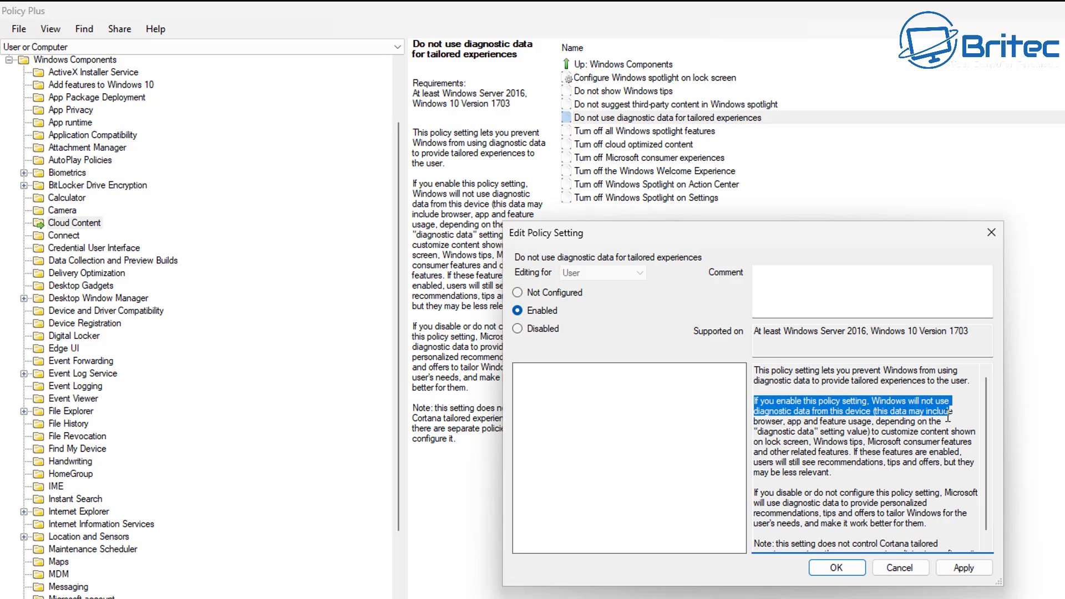
{"action": "left_click", "coordinate": [835, 570]}
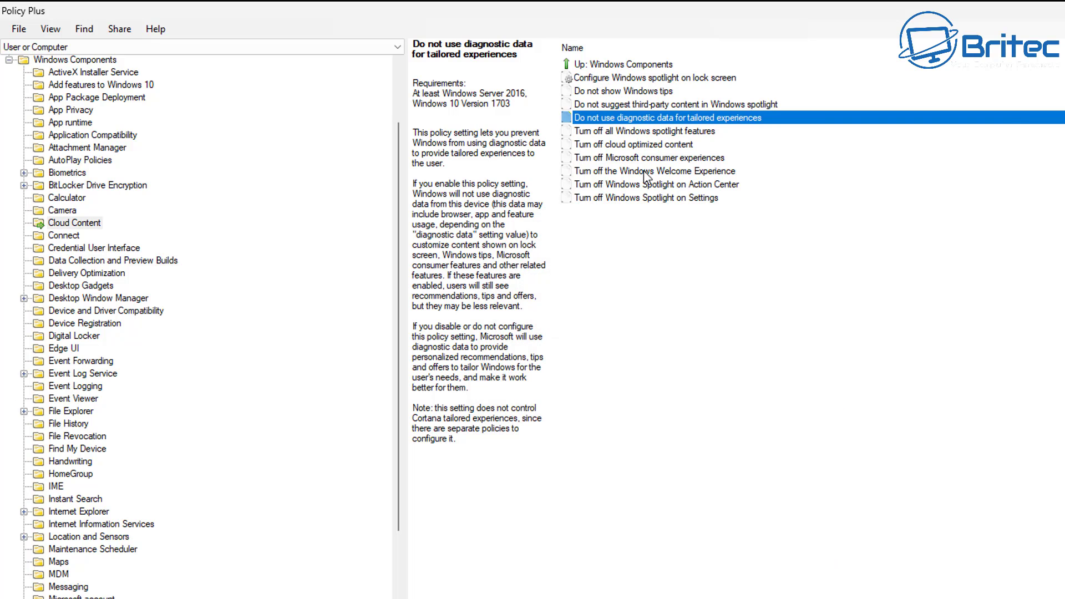
Enable the Cloud Content policy "Turn off all Windows spotlight features".
{"action": "left_click", "coordinate": [664, 136]}
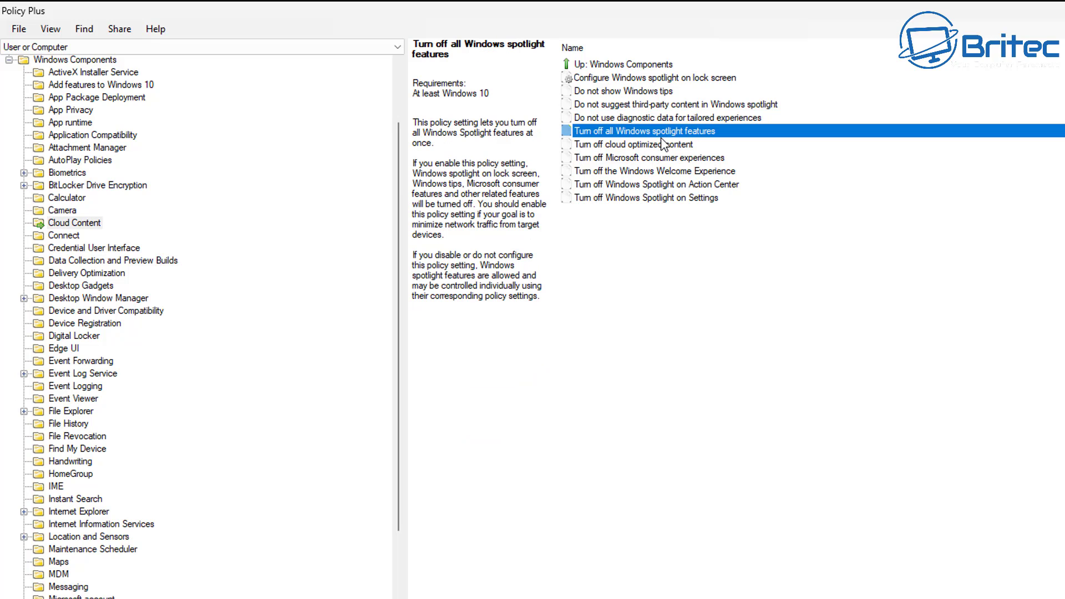
{"action": "double_click", "coordinate": [665, 136]}
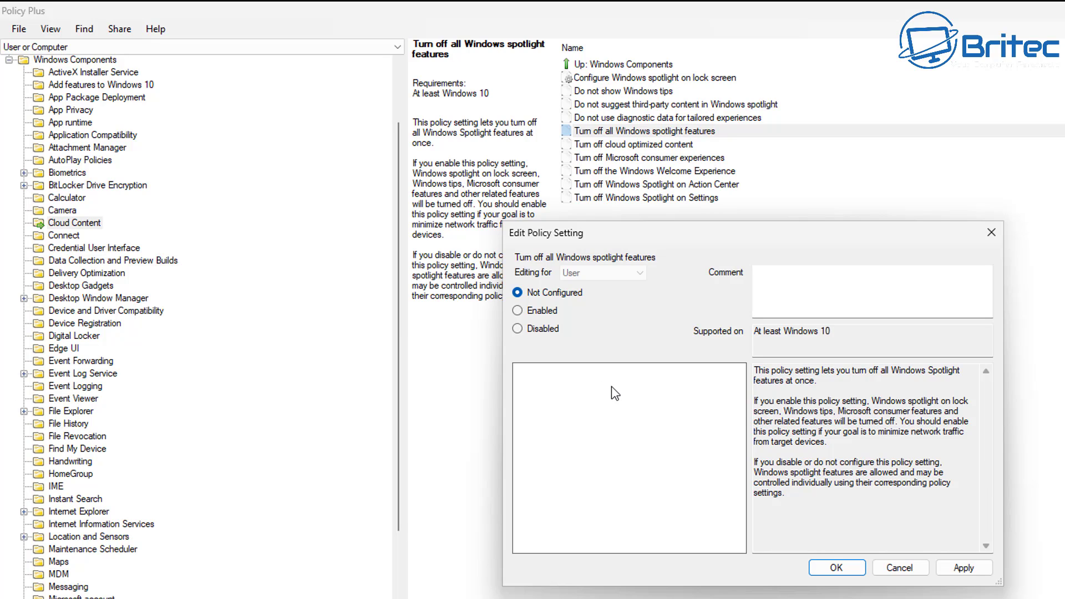
{"action": "left_click", "coordinate": [545, 310]}
{"action": "left_click", "coordinate": [832, 568]}
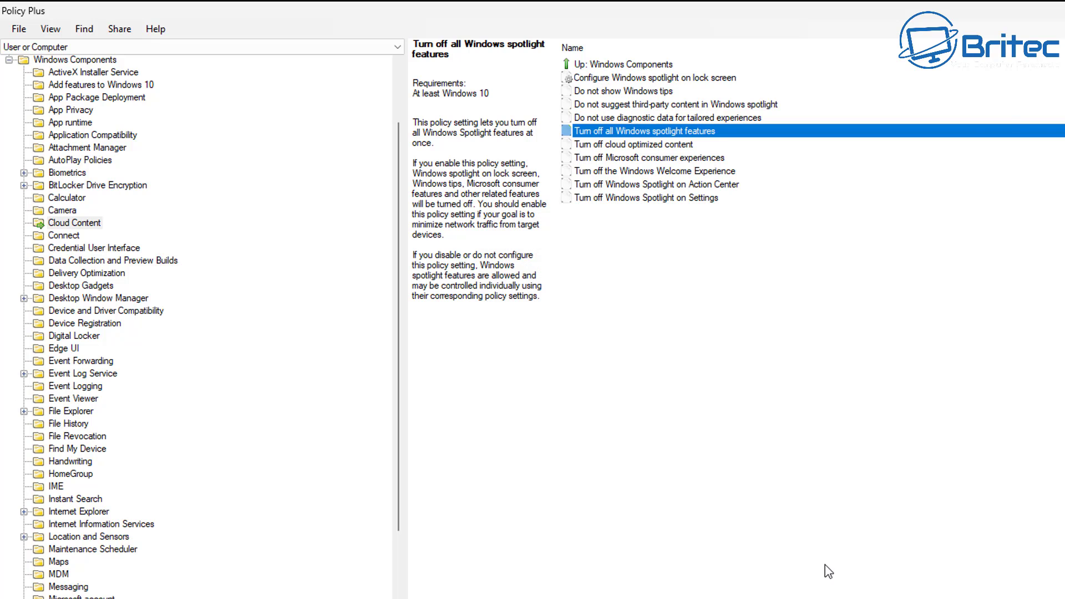
Enable the Cloud Content policy "Turn off cloud optimized content".
{"action": "double_click", "coordinate": [680, 145]}
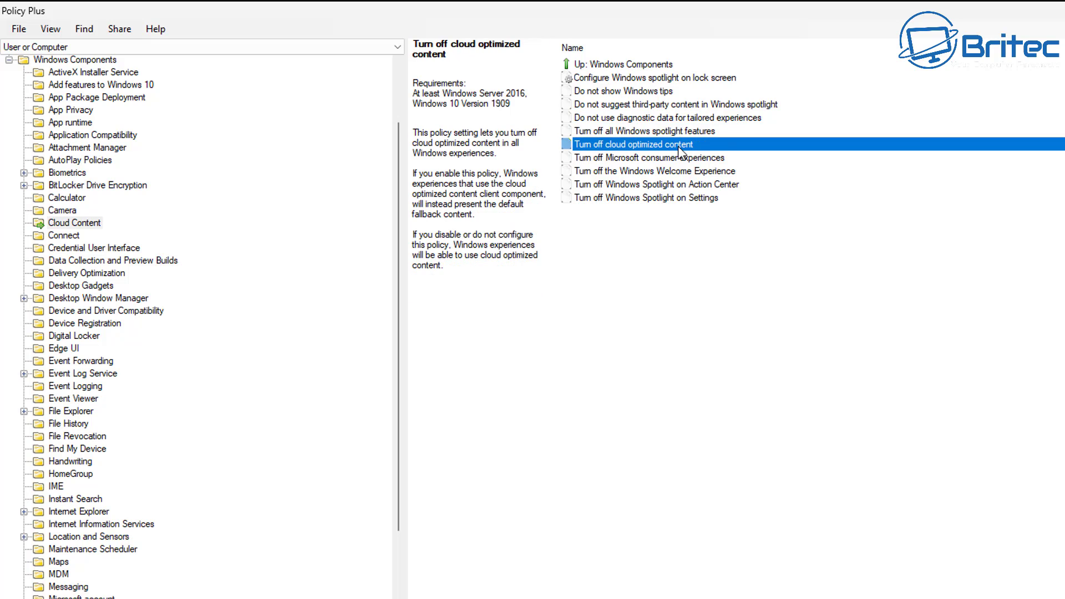
{"action": "left_click_drag", "start_coordinate": [772, 231], "coordinate": [815, 255]}
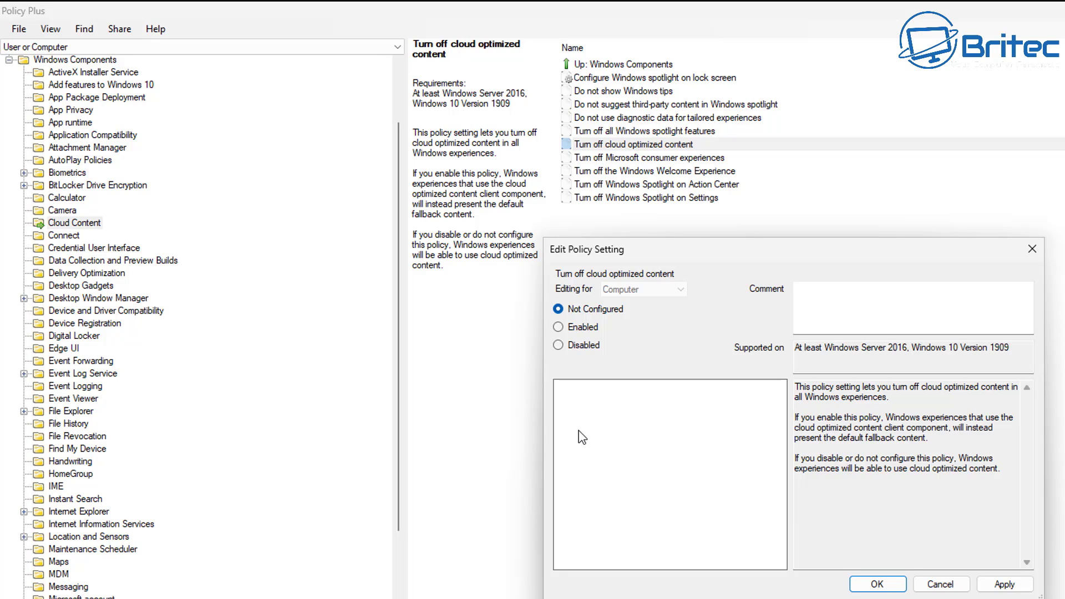
{"action": "left_click", "coordinate": [579, 328]}
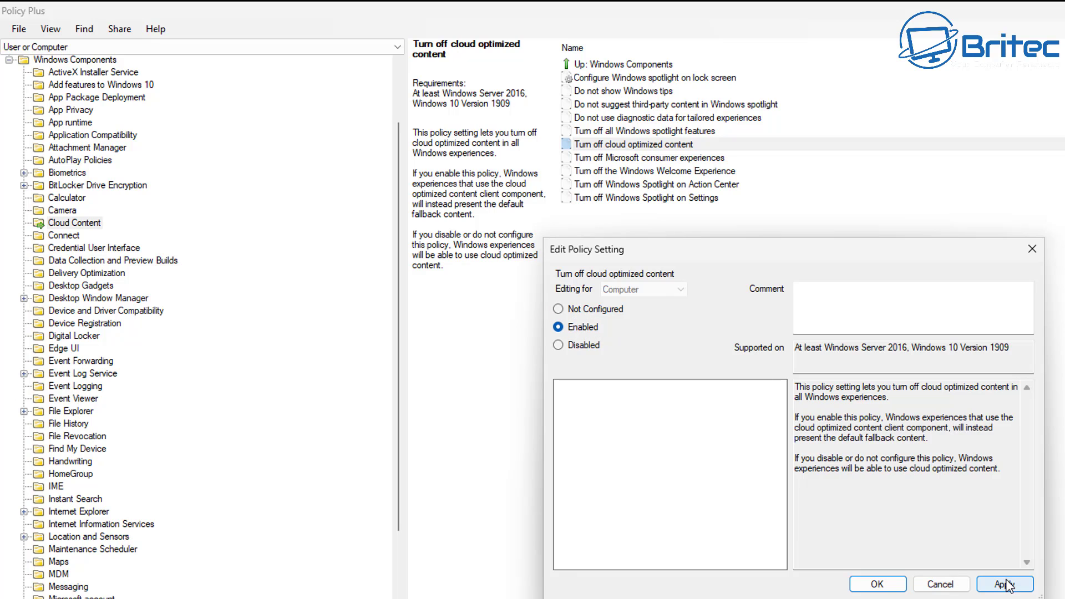
{"action": "left_click", "coordinate": [878, 584]}
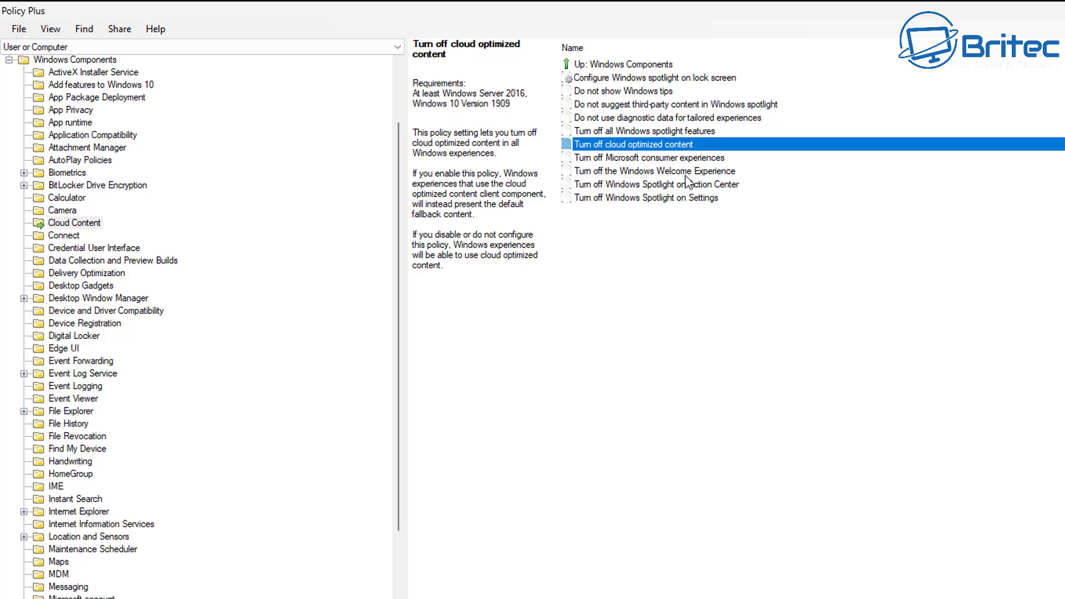
Enable the Cloud Content policy "Turn off Microsoft consumer experiences".
{"action": "double_click", "coordinate": [687, 158]}
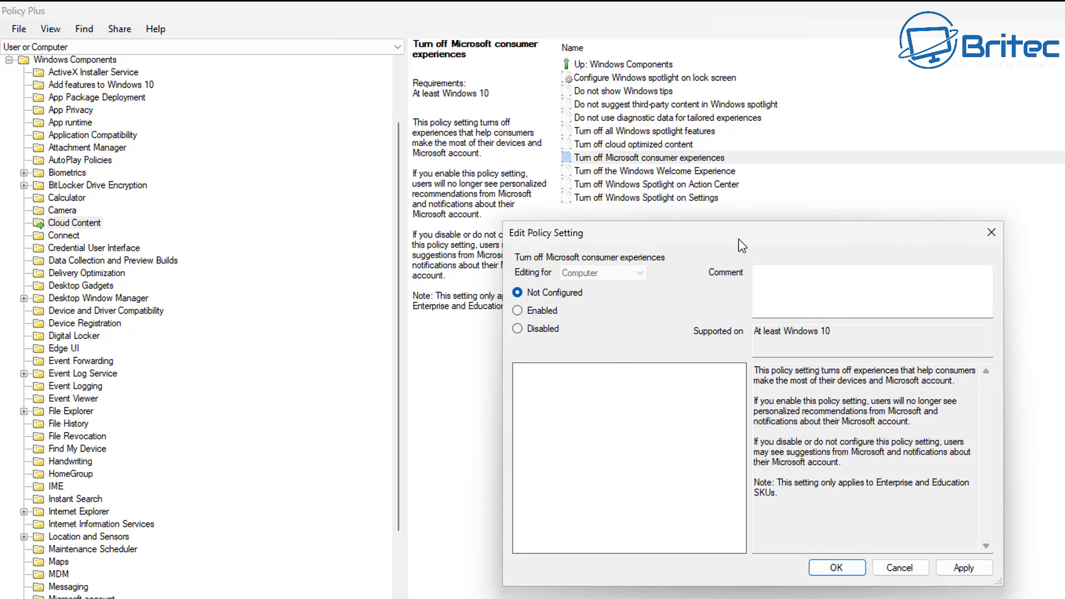
{"action": "left_click", "coordinate": [534, 315]}
{"action": "left_click", "coordinate": [850, 566]}
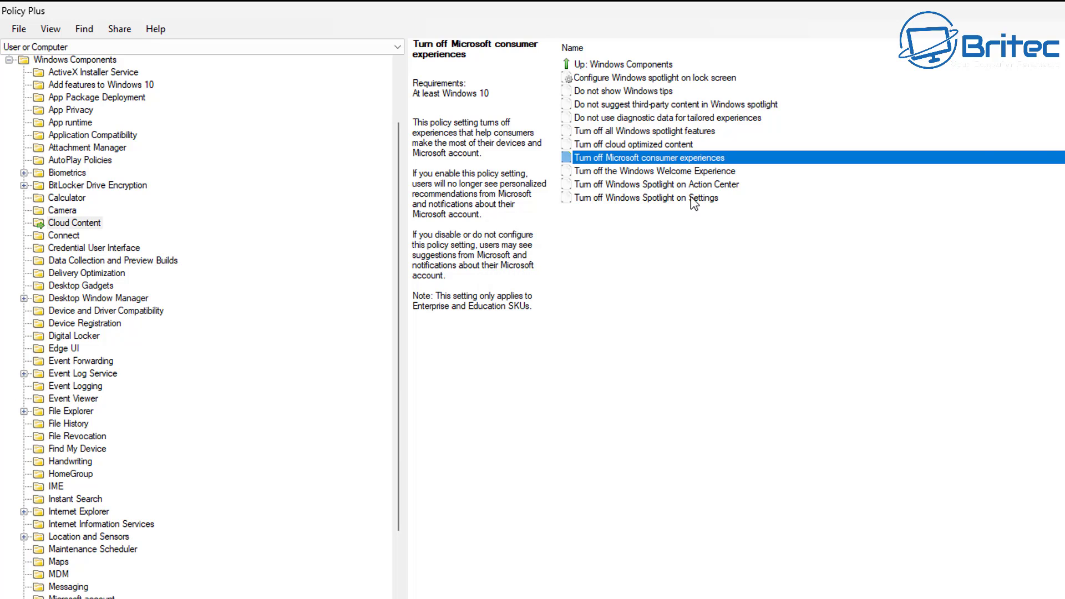
Enable the Cloud Content policy "Turn off the Windows Welcome Experience".
{"action": "left_click", "coordinate": [762, 173]}
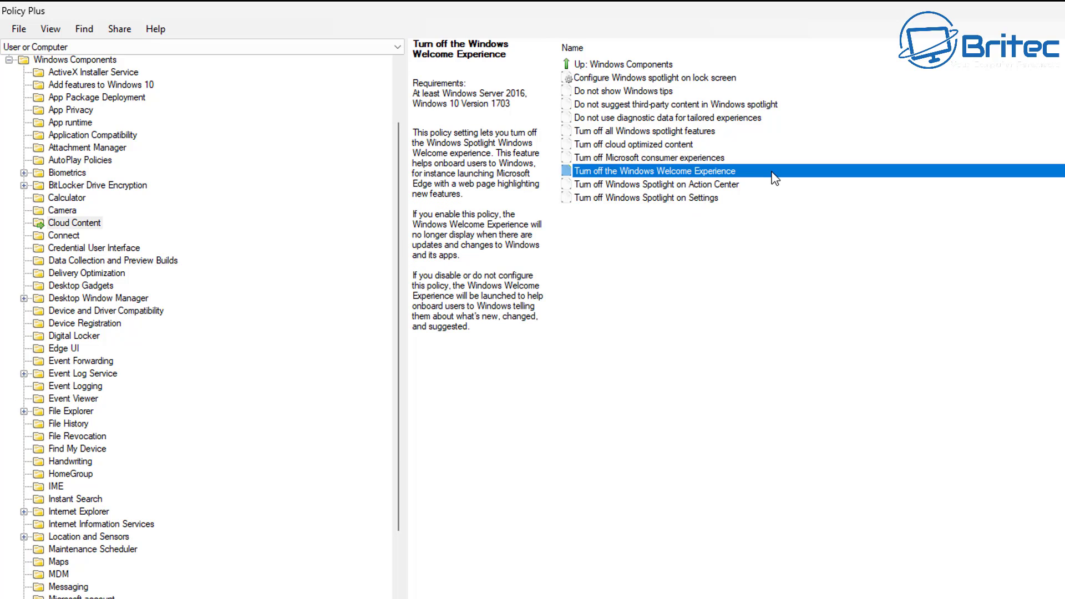
{"action": "double_click", "coordinate": [765, 175]}
{"action": "left_click_drag", "start_coordinate": [722, 240], "coordinate": [775, 261]}
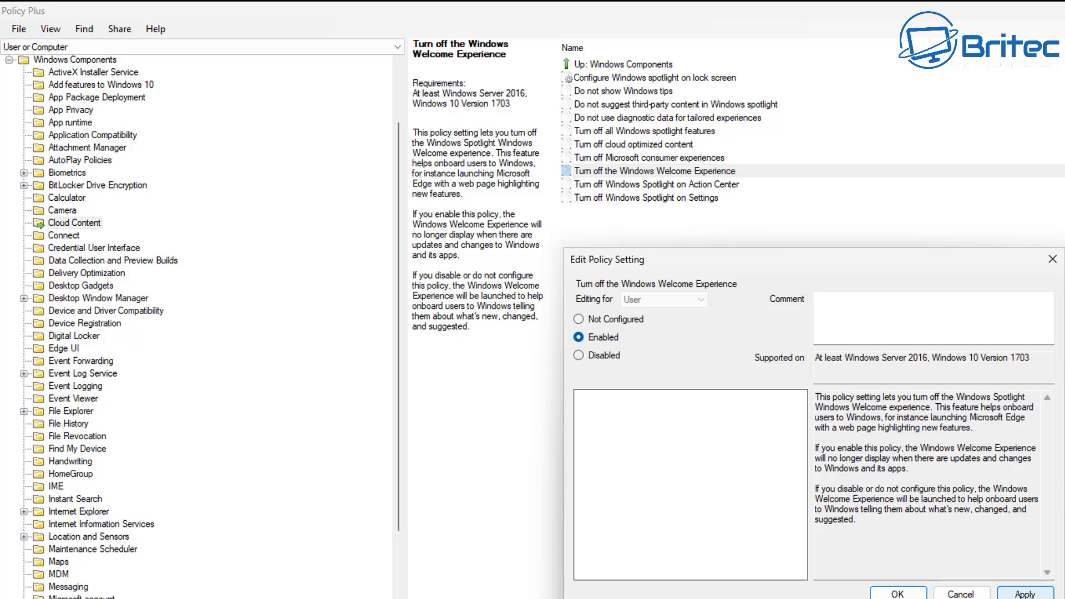
{"action": "left_click", "coordinate": [897, 594]}
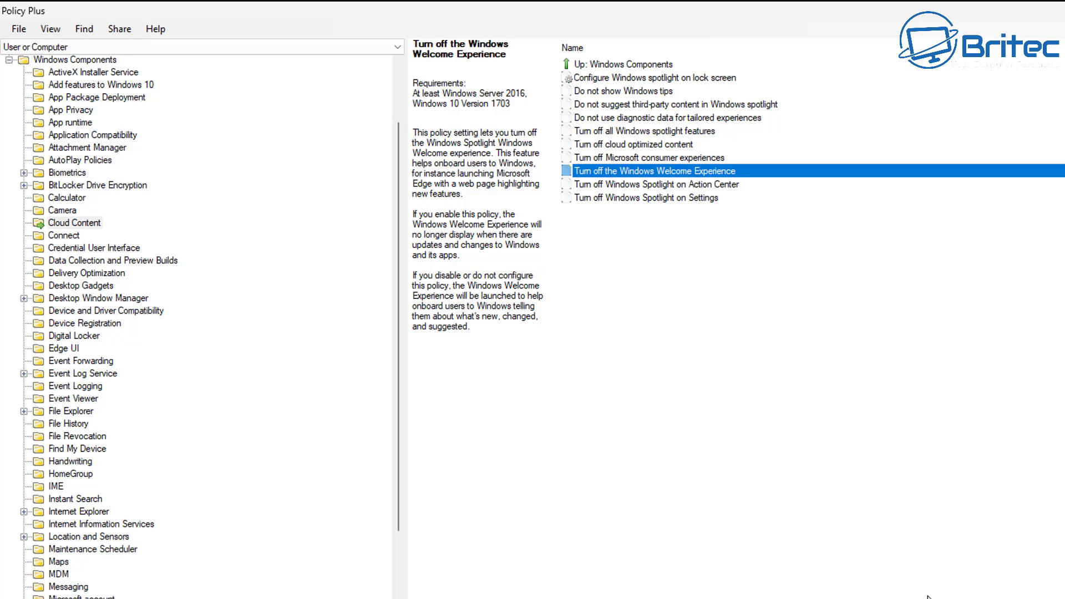
Enable the Cloud Content policy "Turn off Windows Spotlight on Action Center".
{"action": "left_click", "coordinate": [754, 188]}
{"action": "double_click", "coordinate": [755, 189]}
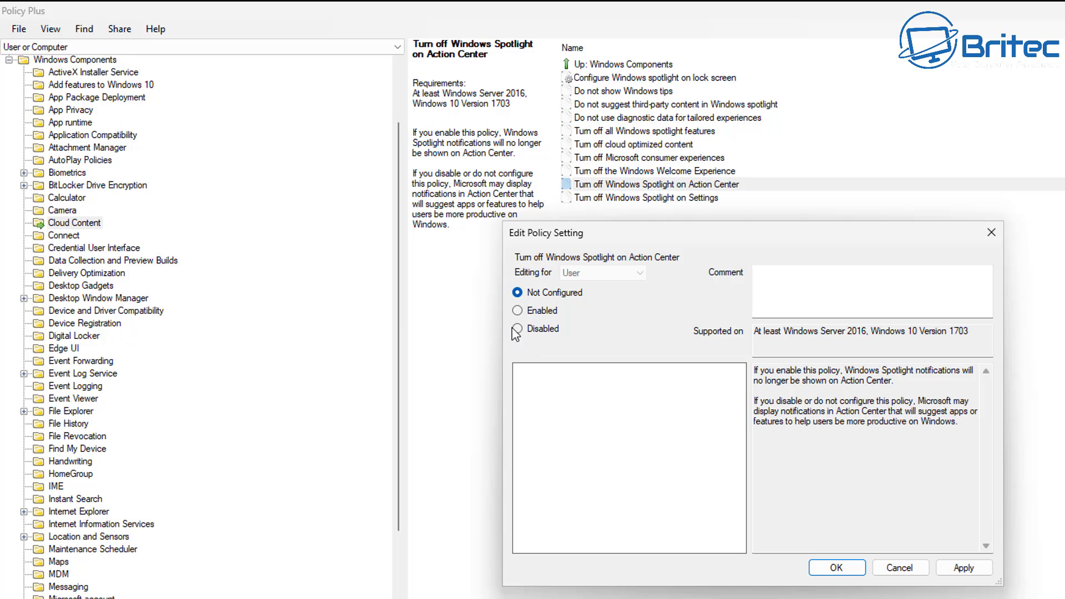
{"action": "left_click", "coordinate": [521, 310]}
{"action": "left_click", "coordinate": [950, 570]}
{"action": "left_click", "coordinate": [837, 568]}
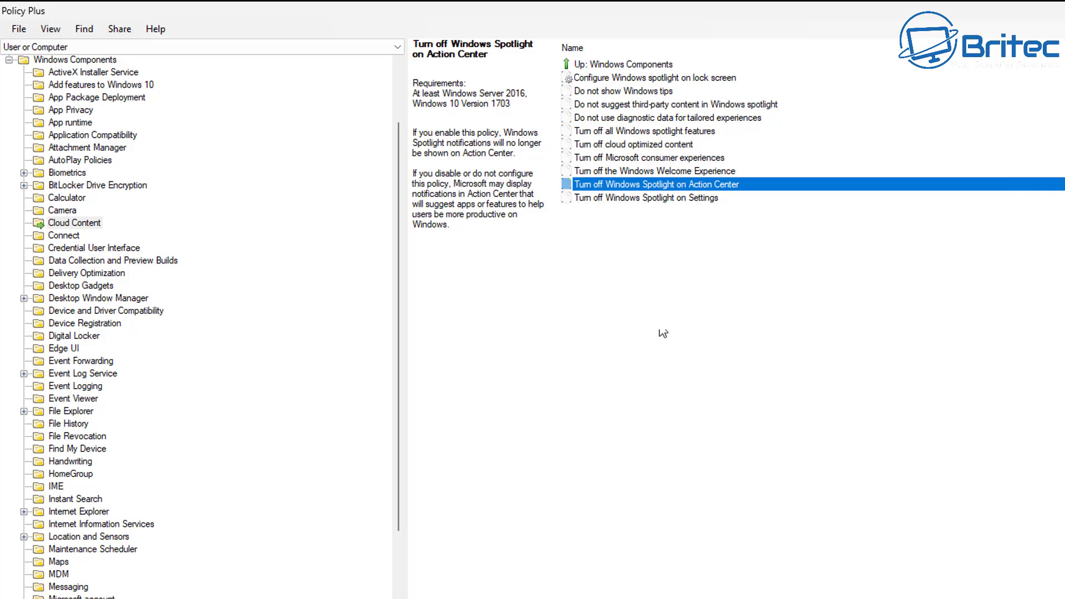
Enable the Cloud Content policy "Turn off Windows Spotlight on Settings".
{"action": "left_click", "coordinate": [730, 202]}
{"action": "double_click", "coordinate": [754, 199]}
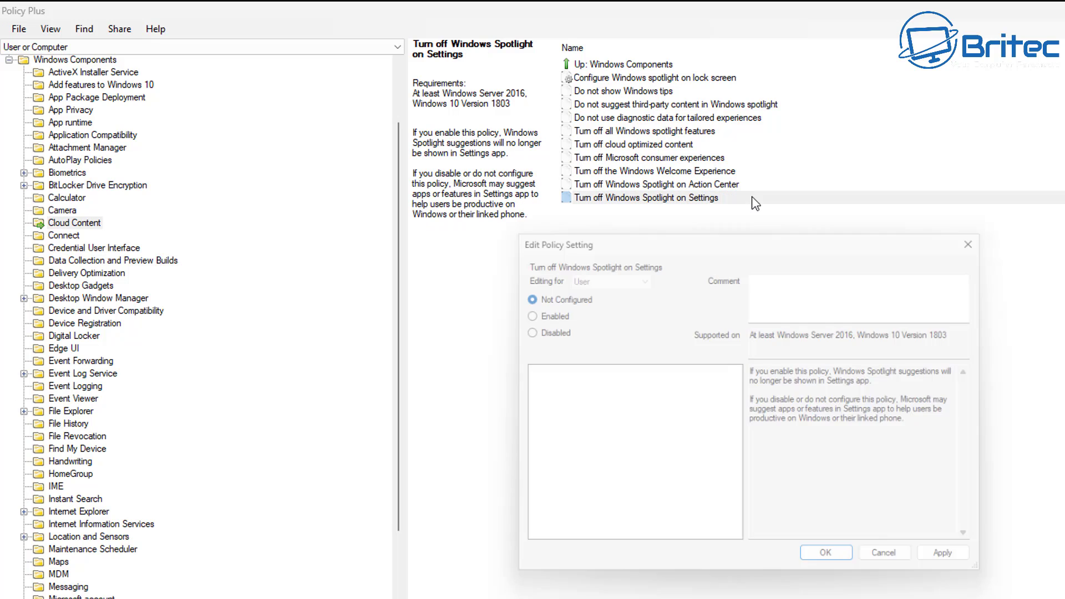
{"action": "left_click", "coordinate": [550, 315]}
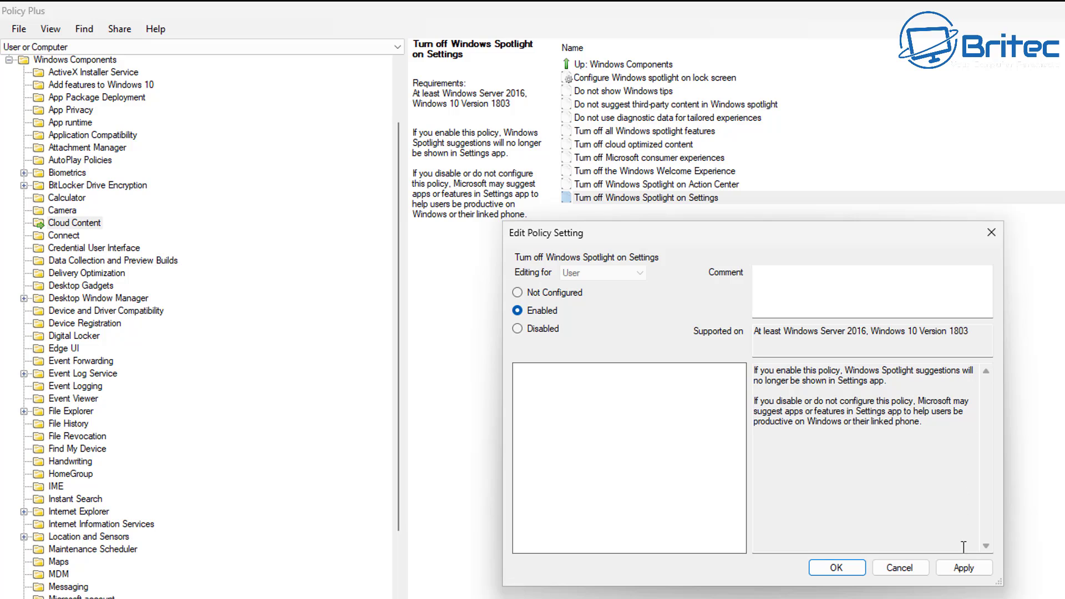
{"action": "left_click", "coordinate": [963, 568]}
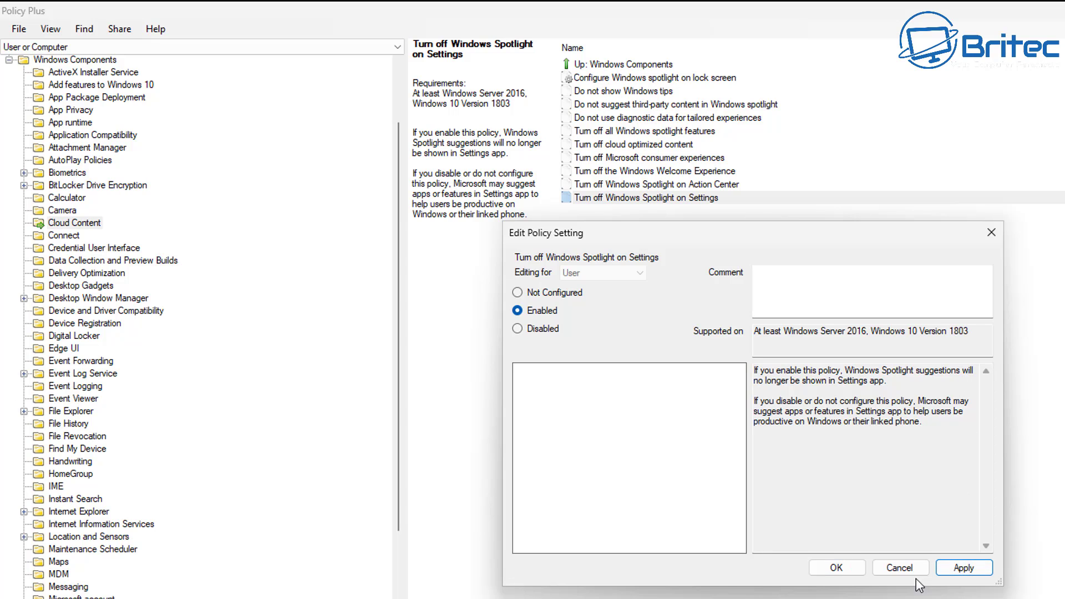
{"action": "left_click", "coordinate": [838, 568]}
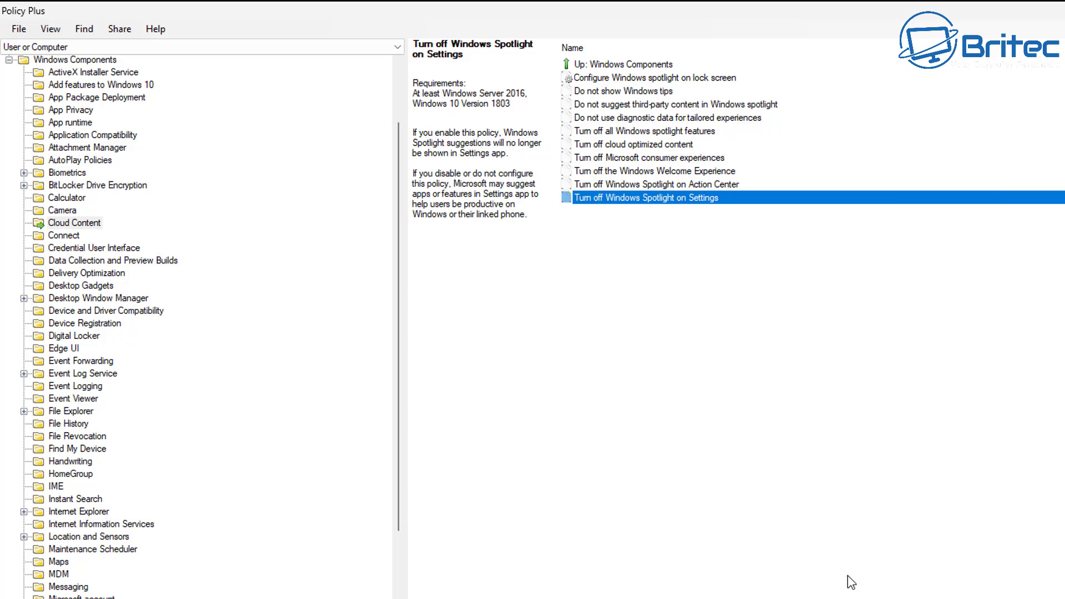
Enable the policy "Don't allow this PC to be projected to" in the Connect category of Windows Components.
{"action": "left_click", "coordinate": [639, 65]}
{"action": "double_click", "coordinate": [637, 64]}
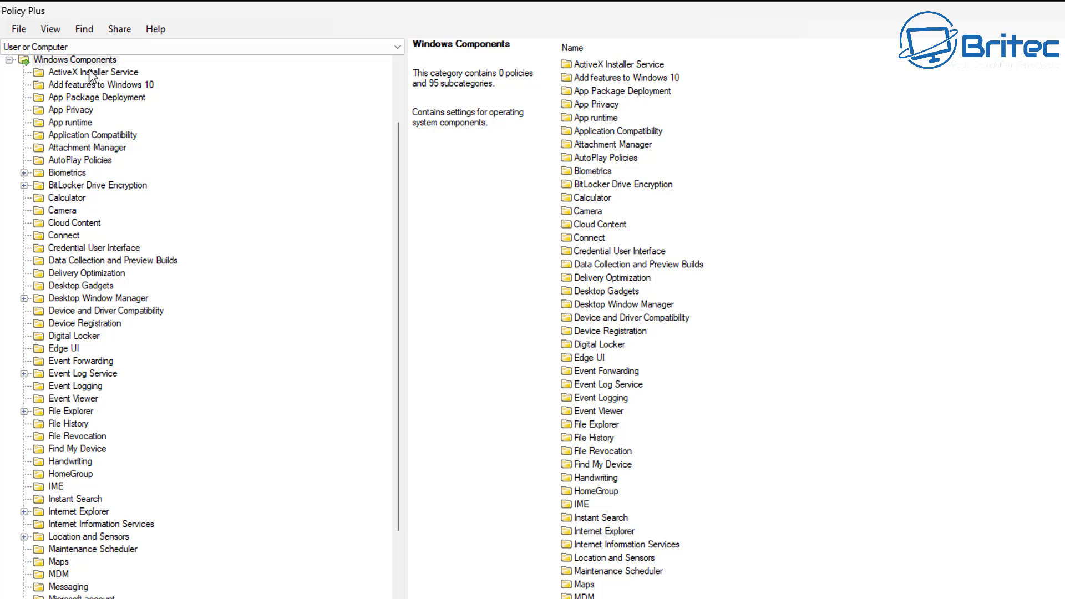
{"action": "left_click", "coordinate": [63, 173]}
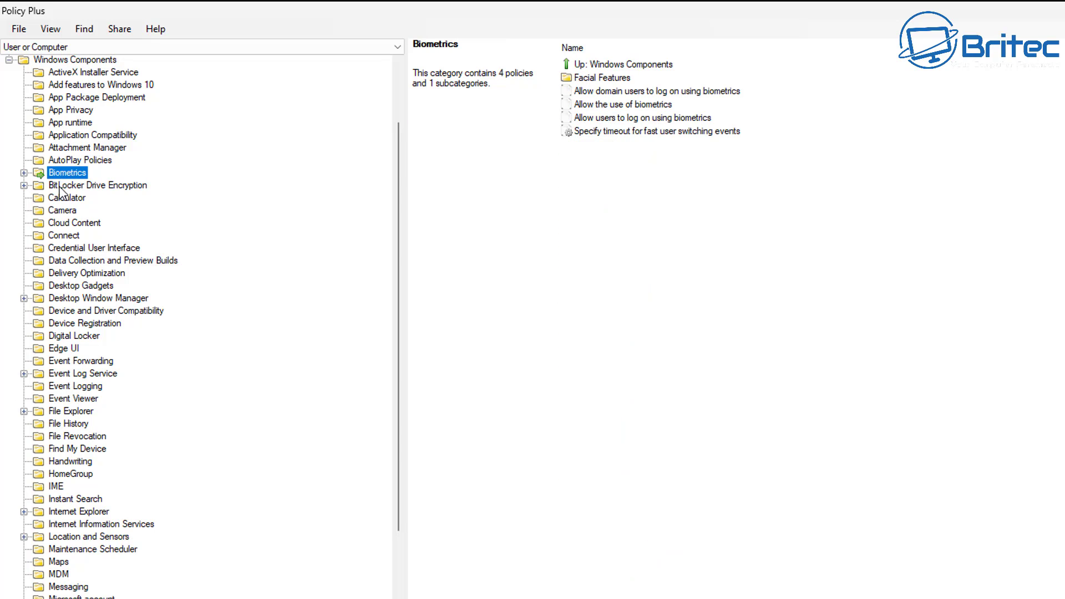
{"action": "left_click", "coordinate": [74, 223]}
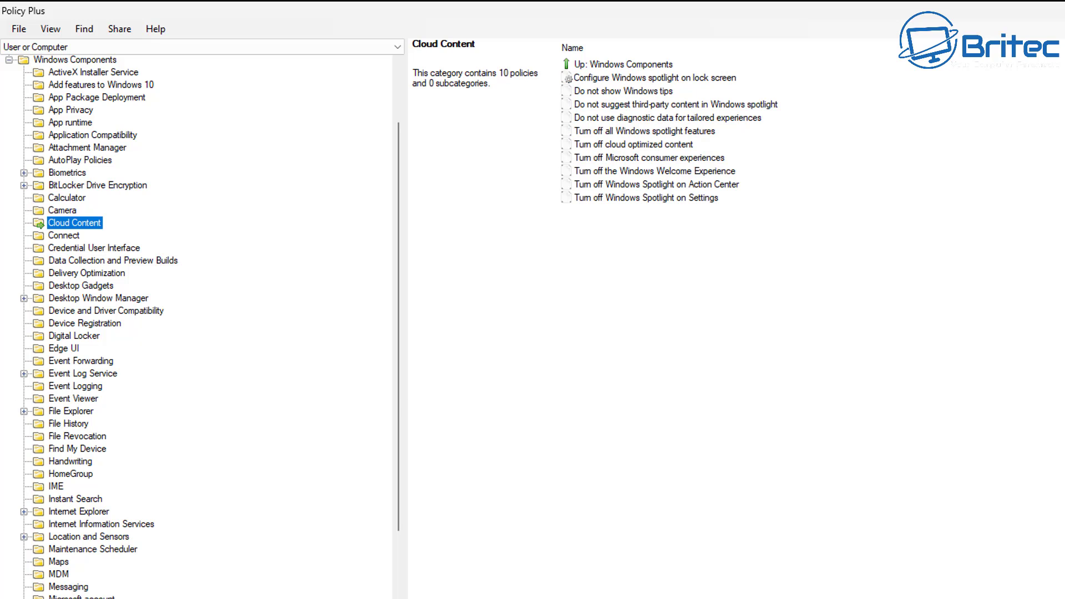
{"action": "left_click", "coordinate": [67, 238]}
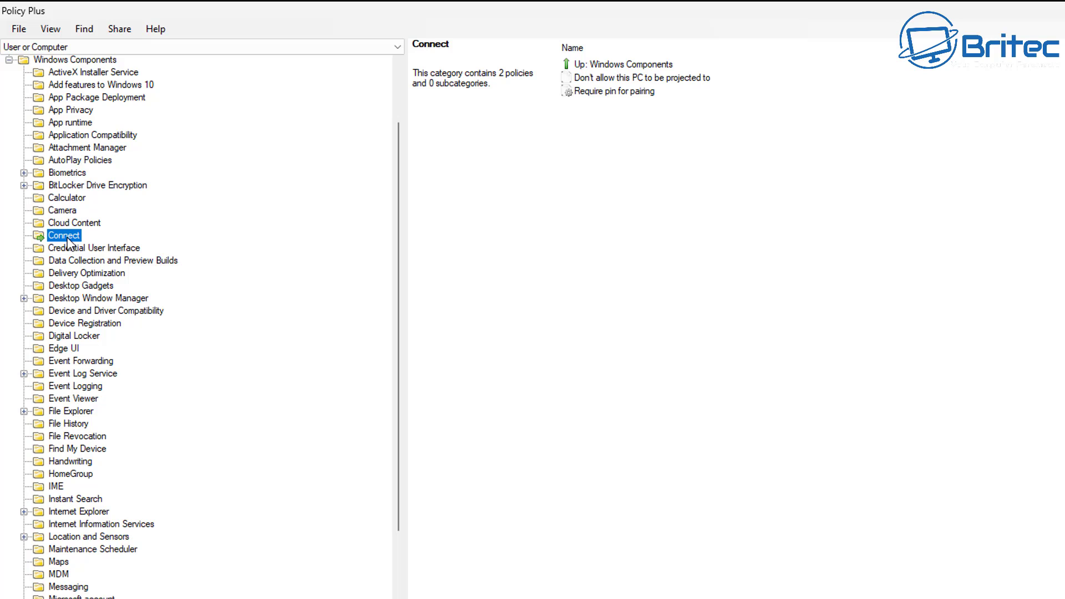
{"action": "double_click", "coordinate": [698, 80]}
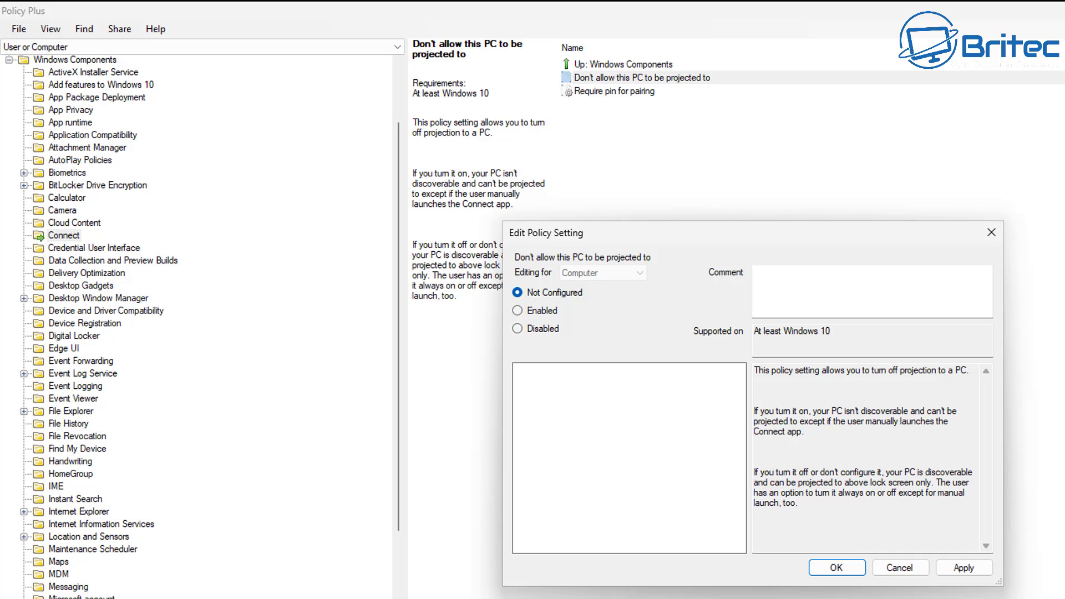
{"action": "left_click", "coordinate": [519, 310]}
{"action": "left_click", "coordinate": [837, 568]}
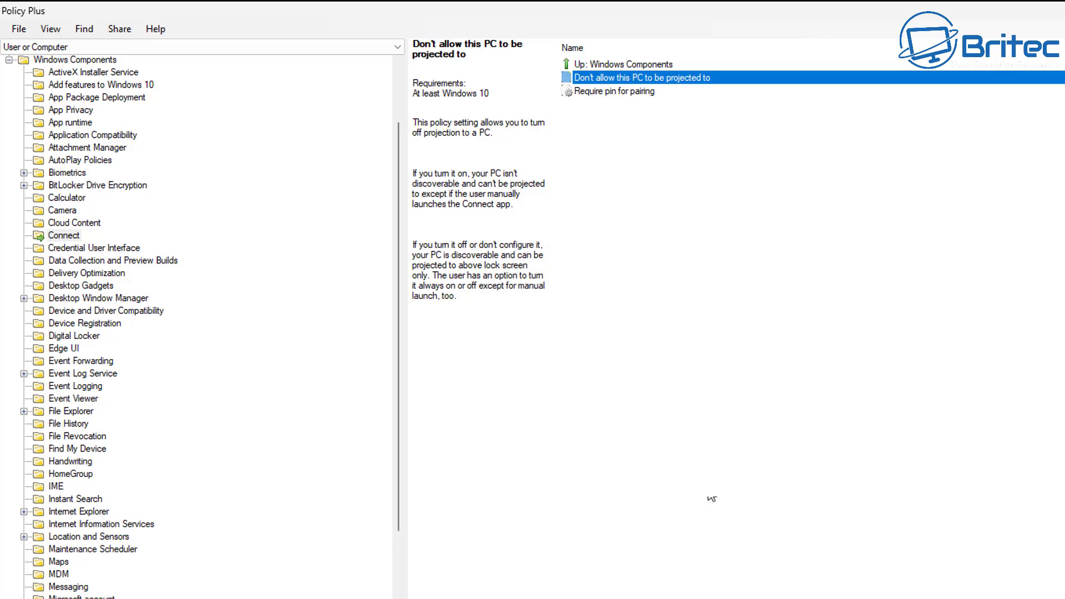
Enable the Connect policy "Require pin for pairing" with the action Always and apply it.
{"action": "left_click", "coordinate": [611, 101]}
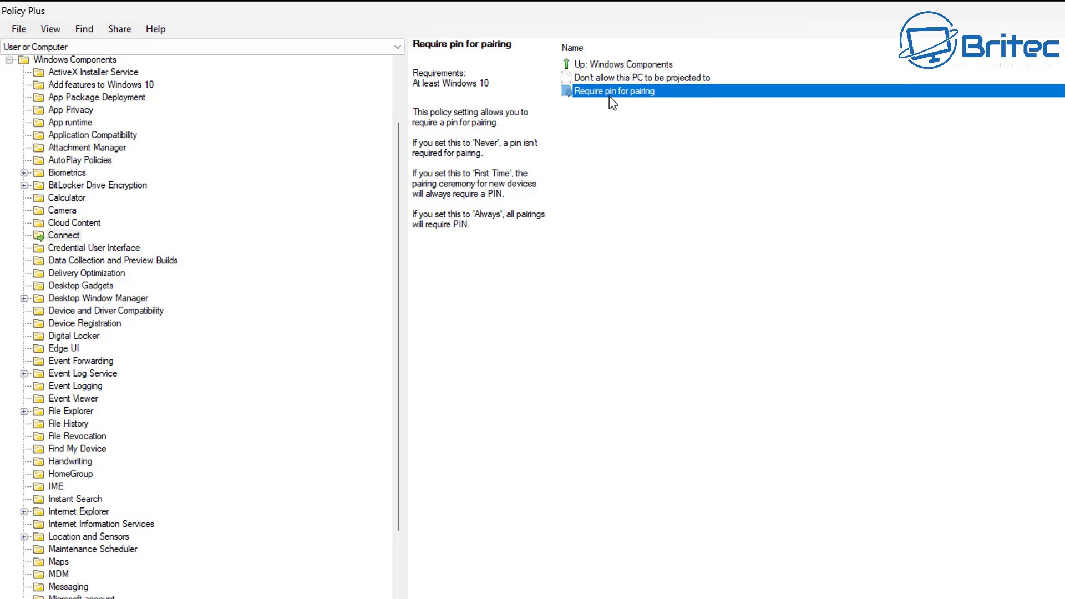
{"action": "double_click", "coordinate": [610, 96]}
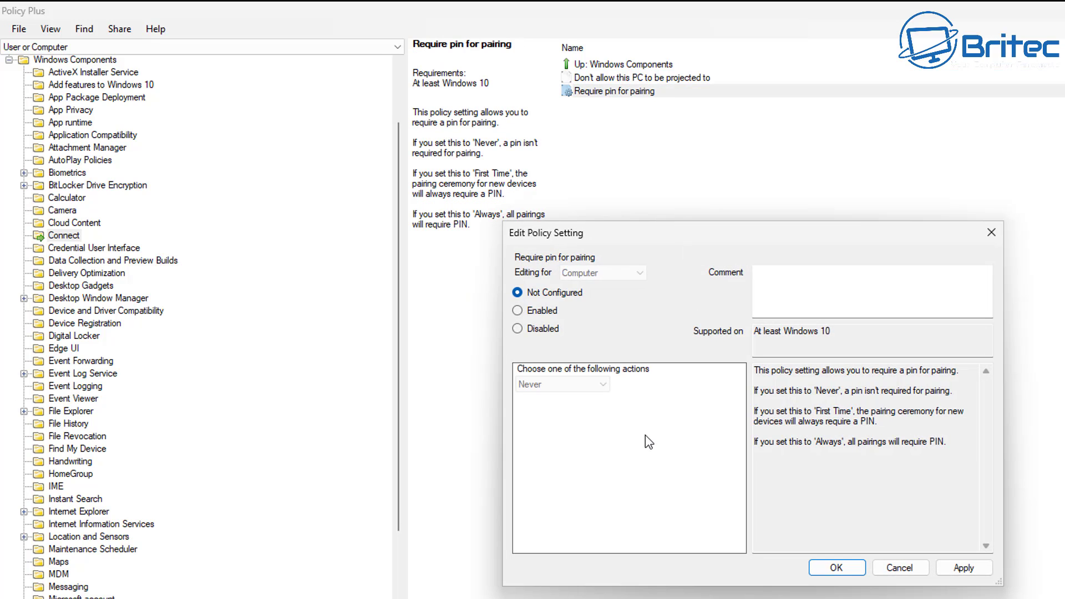
{"action": "left_click", "coordinate": [535, 312]}
{"action": "left_click", "coordinate": [591, 385]}
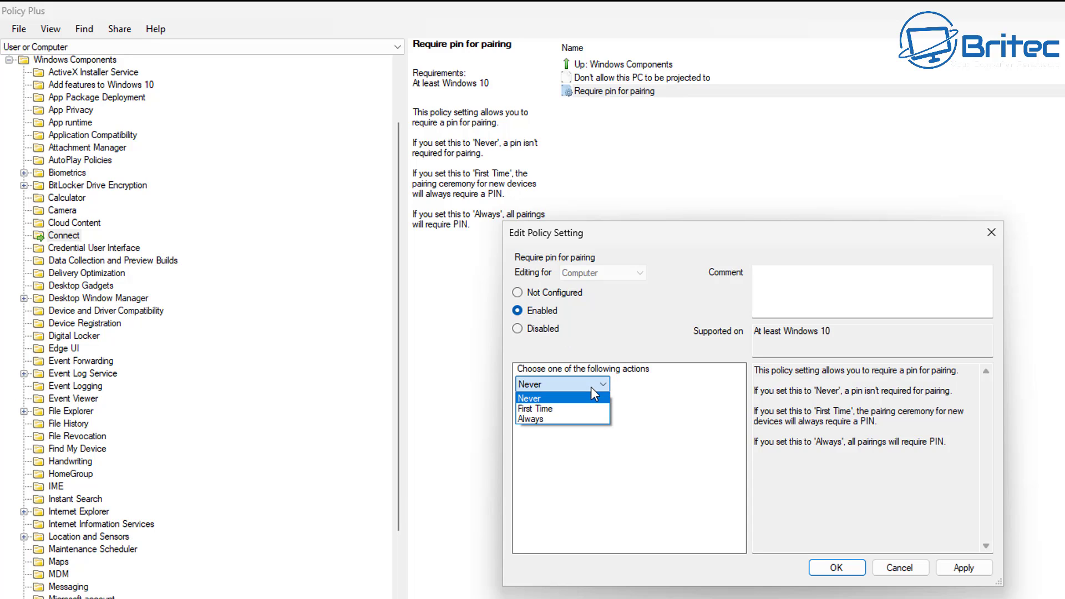
{"action": "left_click", "coordinate": [590, 387]}
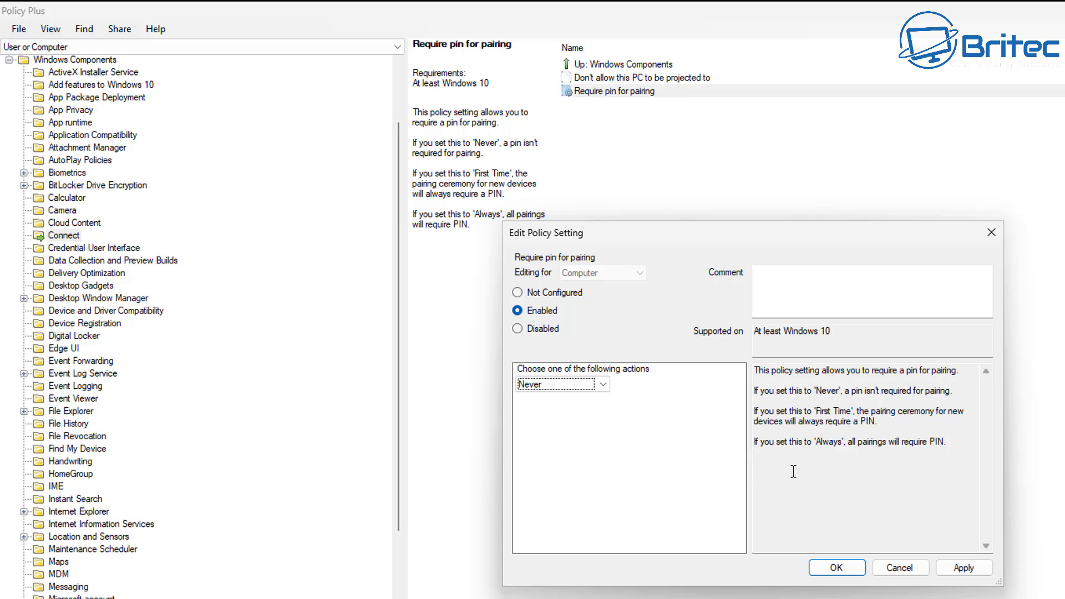
{"action": "left_click", "coordinate": [564, 388]}
{"action": "left_click", "coordinate": [531, 420]}
{"action": "left_click", "coordinate": [967, 569]}
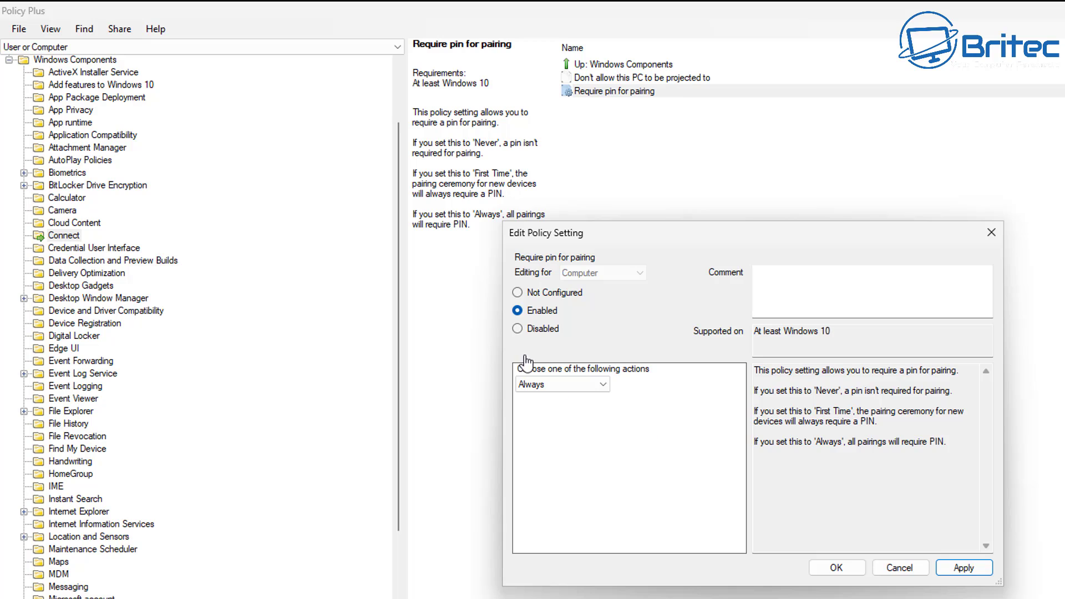
Set the Connect policy "Require pin for pairing" to Disabled and save it.
{"action": "left_click", "coordinate": [518, 328]}
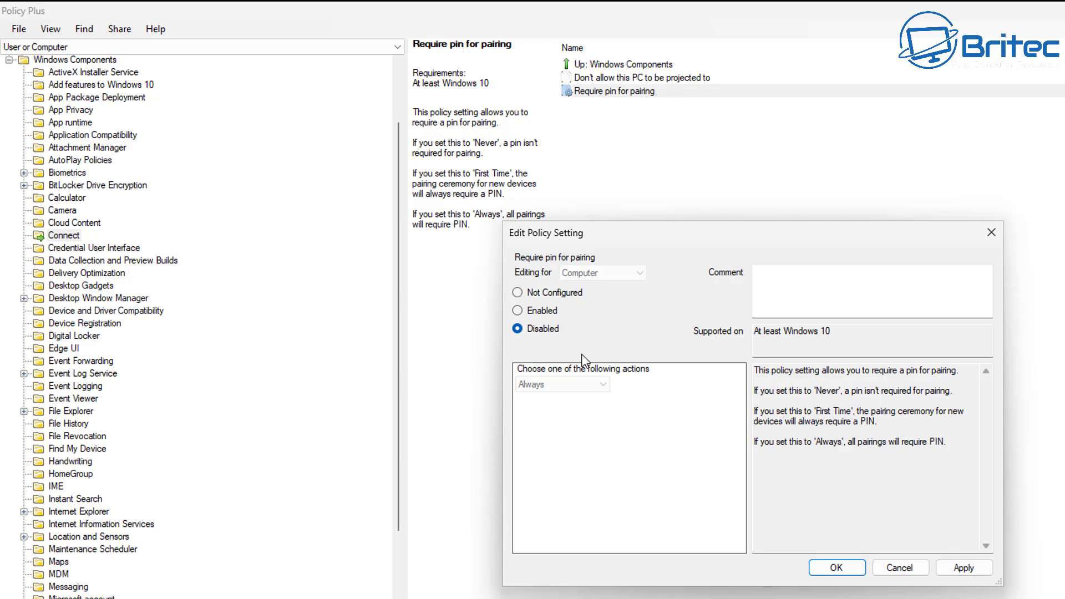
{"action": "left_click", "coordinate": [954, 569]}
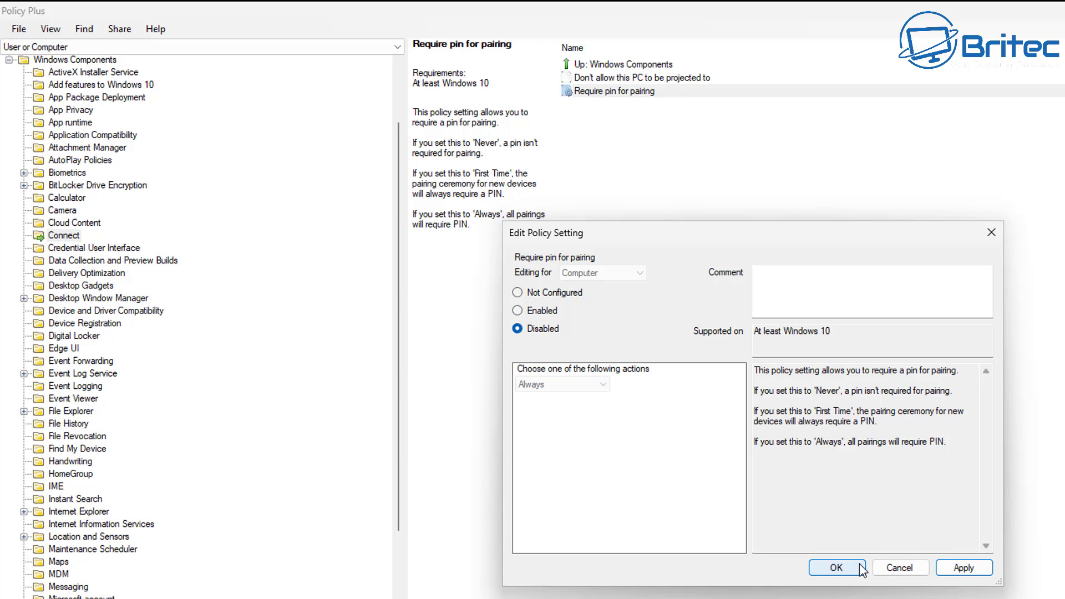
{"action": "left_click", "coordinate": [836, 567]}
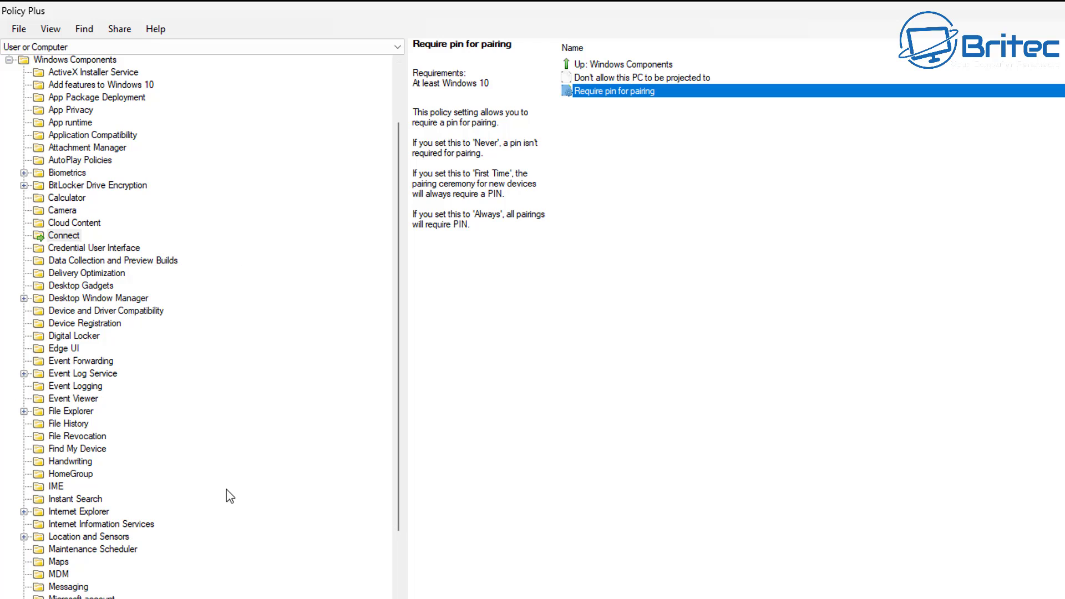
Enable "Allow Telemetry" under Data Collection and Preview Builds with the level "0 - Security [Enterprise Only]".
{"action": "left_click", "coordinate": [64, 236]}
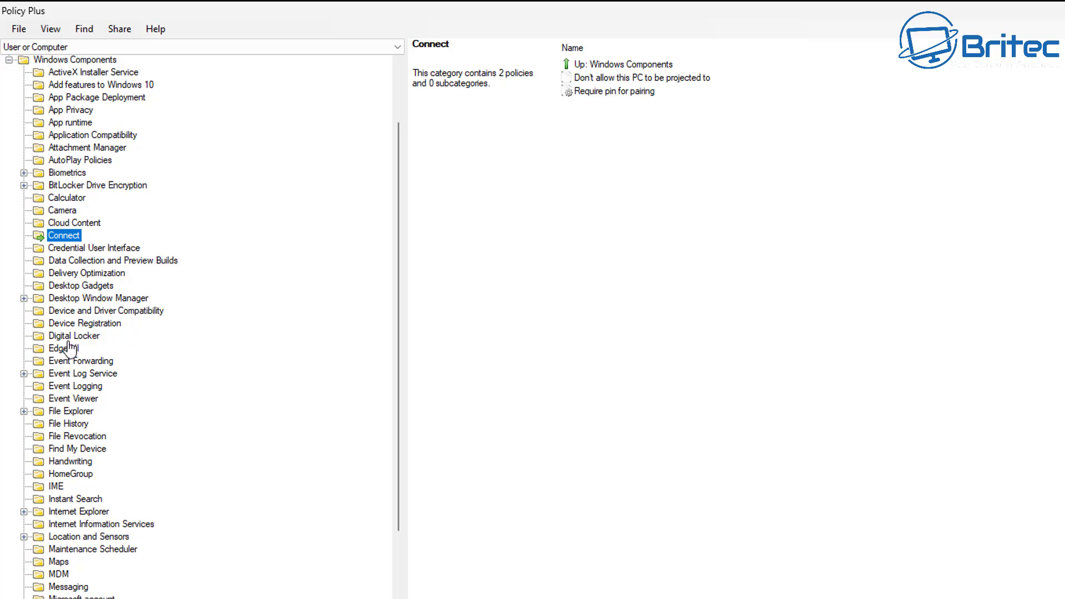
{"action": "left_click", "coordinate": [81, 259]}
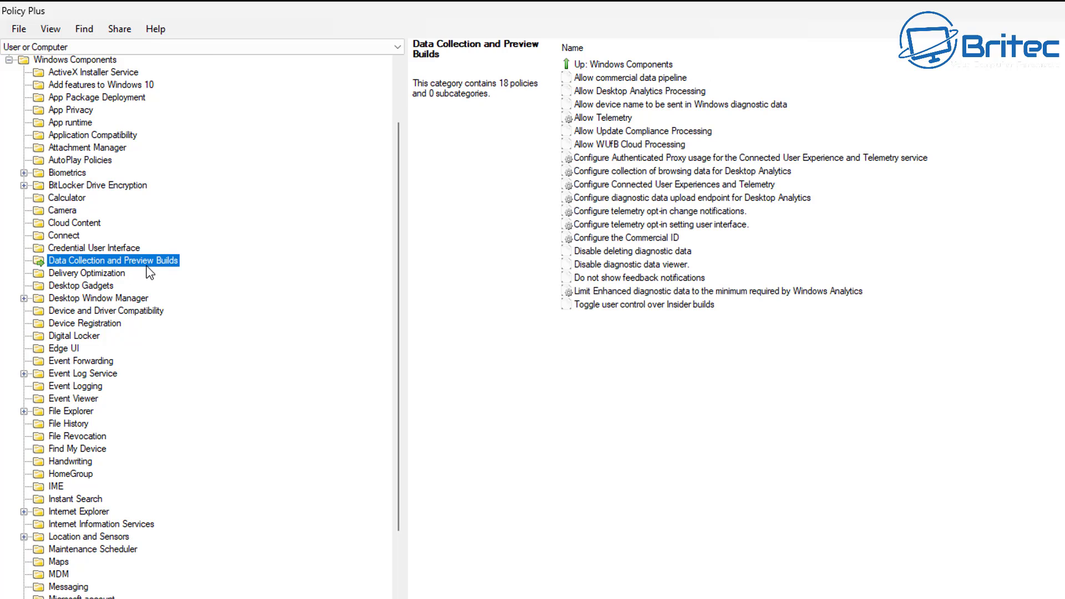
{"action": "left_click", "coordinate": [617, 119]}
{"action": "double_click", "coordinate": [679, 123]}
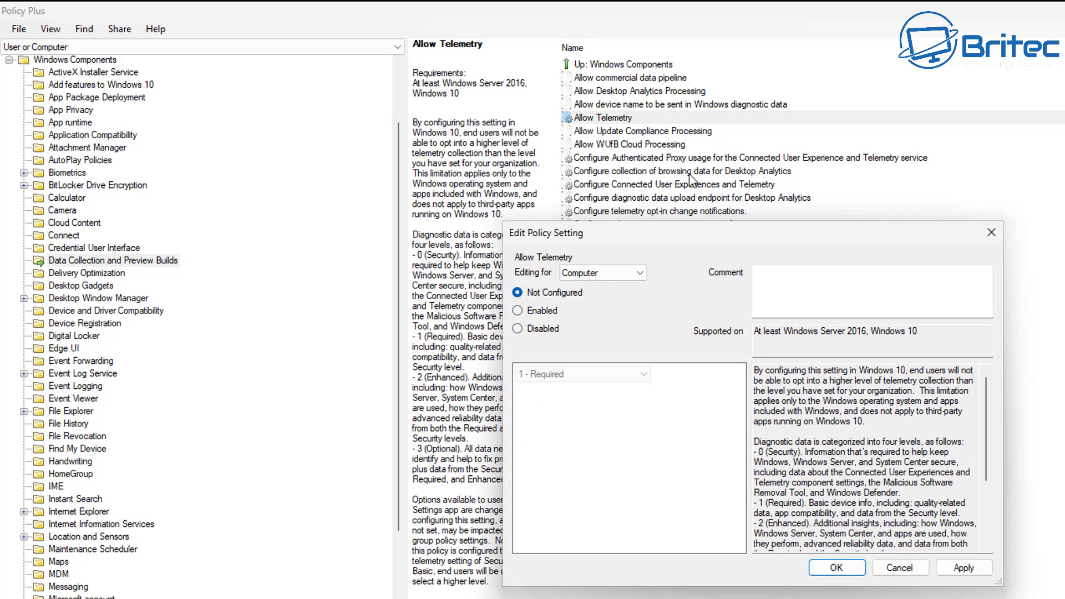
{"action": "key", "text": "Down"}
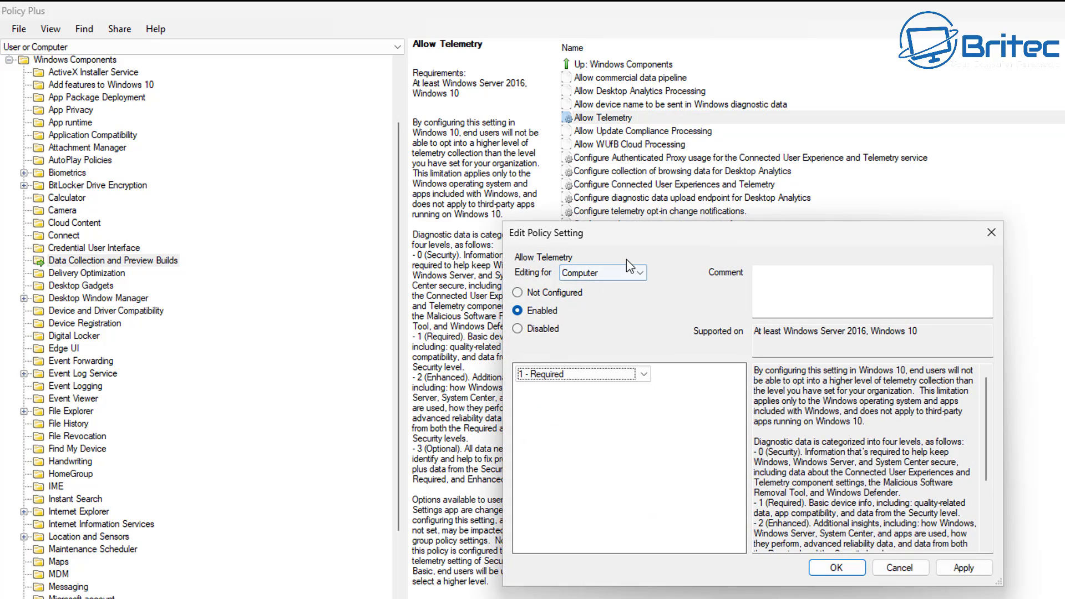
{"action": "left_click", "coordinate": [601, 375]}
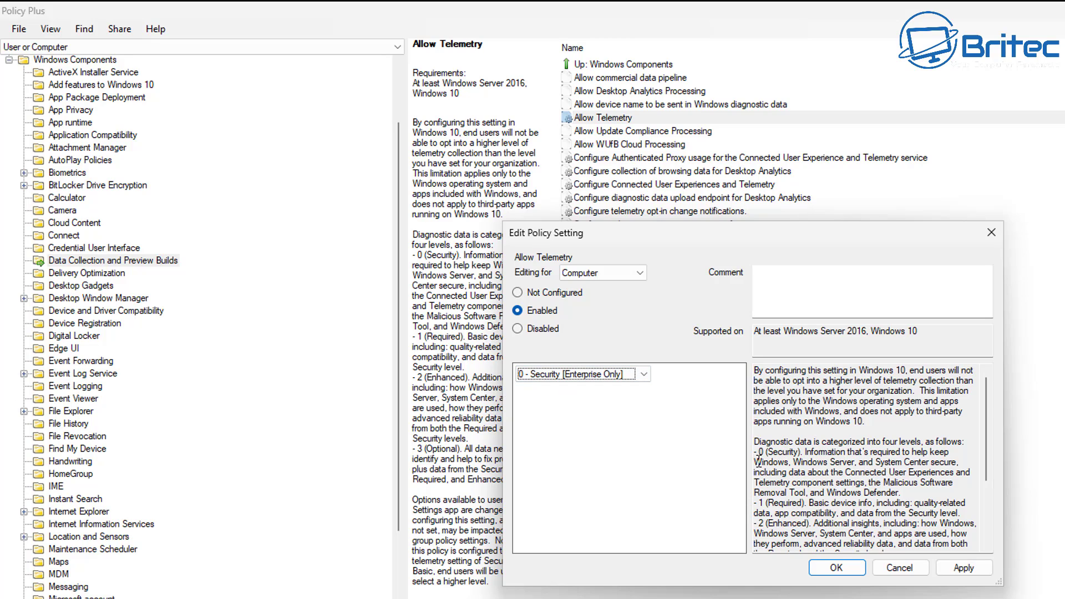
{"action": "left_click", "coordinate": [974, 570]}
{"action": "left_click", "coordinate": [838, 568]}
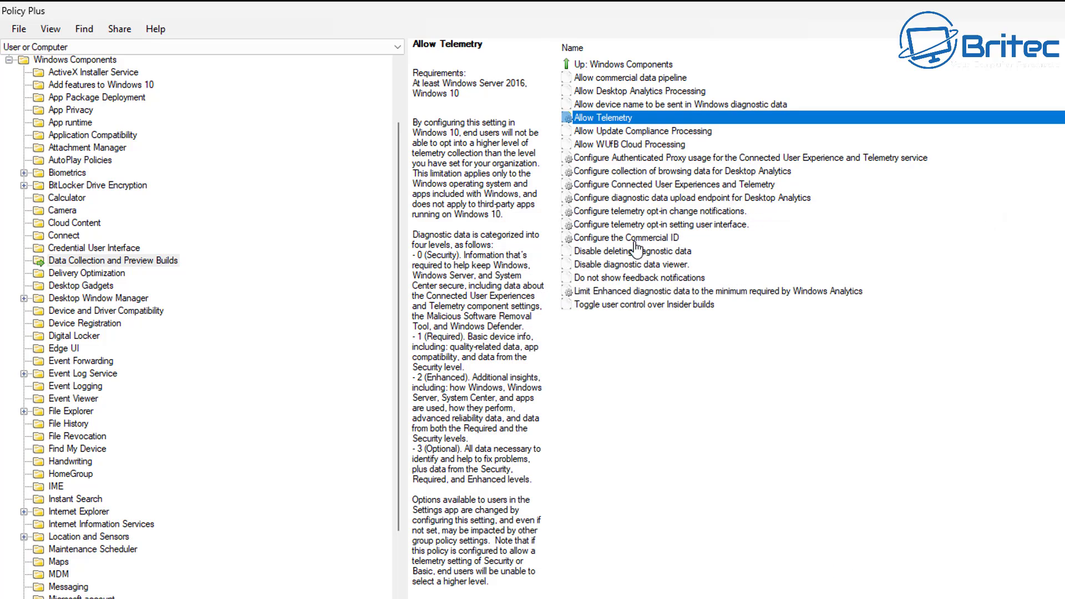
Examine the options and description of the policy "Configure Connected User Experiences and Telemetry" and close it without changes.
{"action": "left_click", "coordinate": [691, 185]}
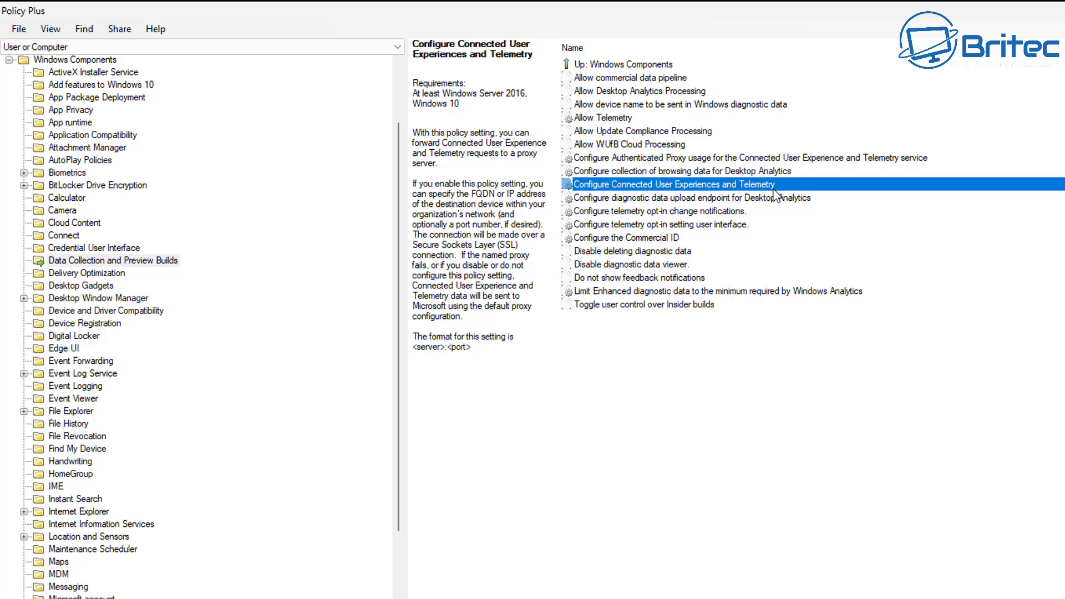
{"action": "double_click", "coordinate": [821, 186]}
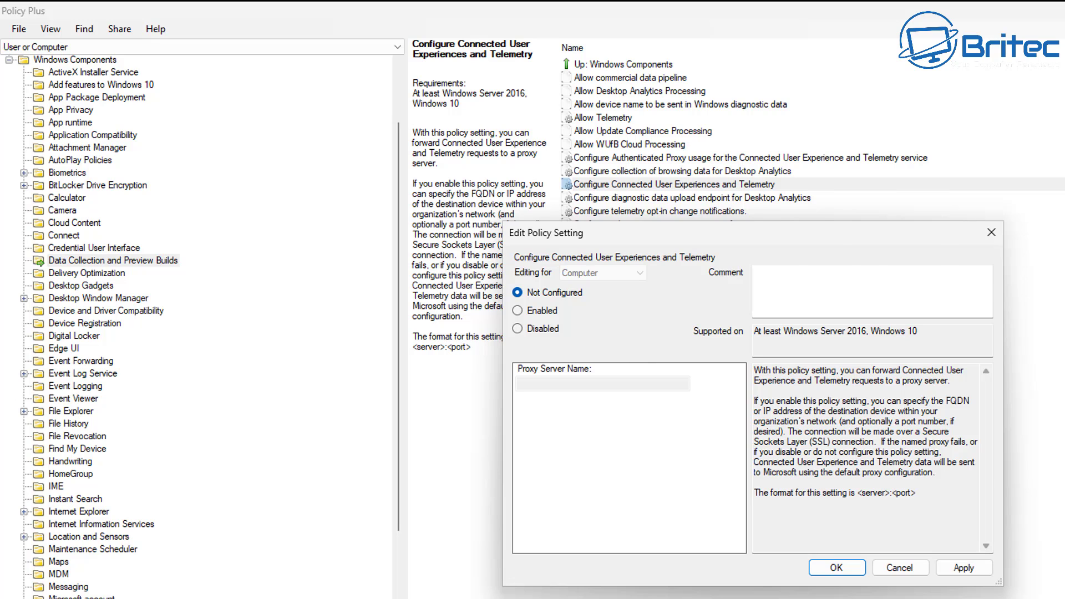
{"action": "key", "text": "Escape"}
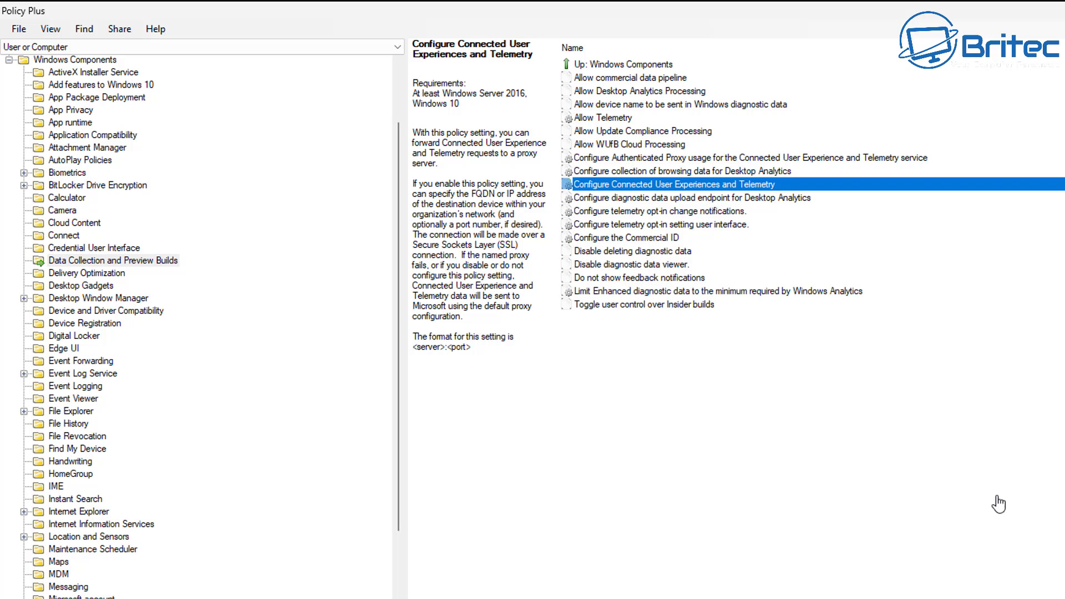
Disable the Data Collection and Preview Builds policy "Allow commercial data pipeline".
{"action": "double_click", "coordinate": [637, 78]}
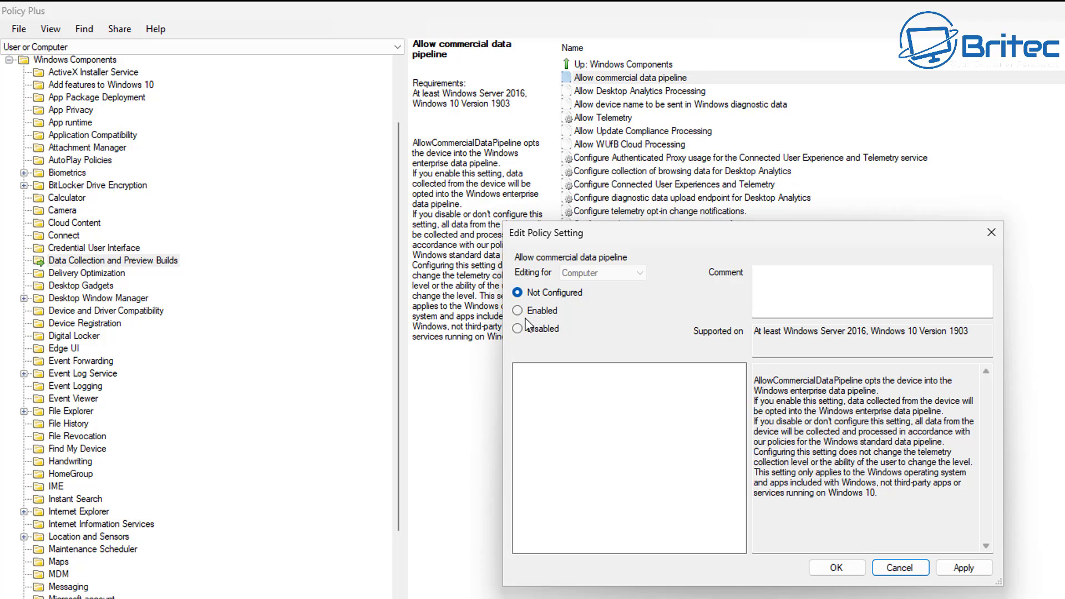
{"action": "left_click", "coordinate": [518, 329]}
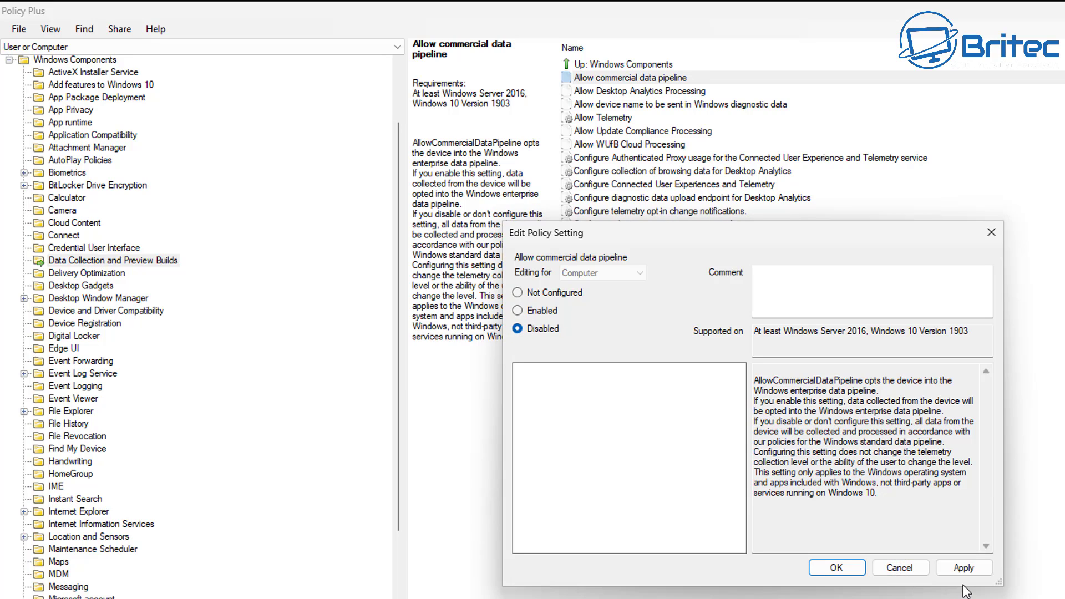
{"action": "left_click", "coordinate": [964, 568]}
{"action": "left_click", "coordinate": [835, 568]}
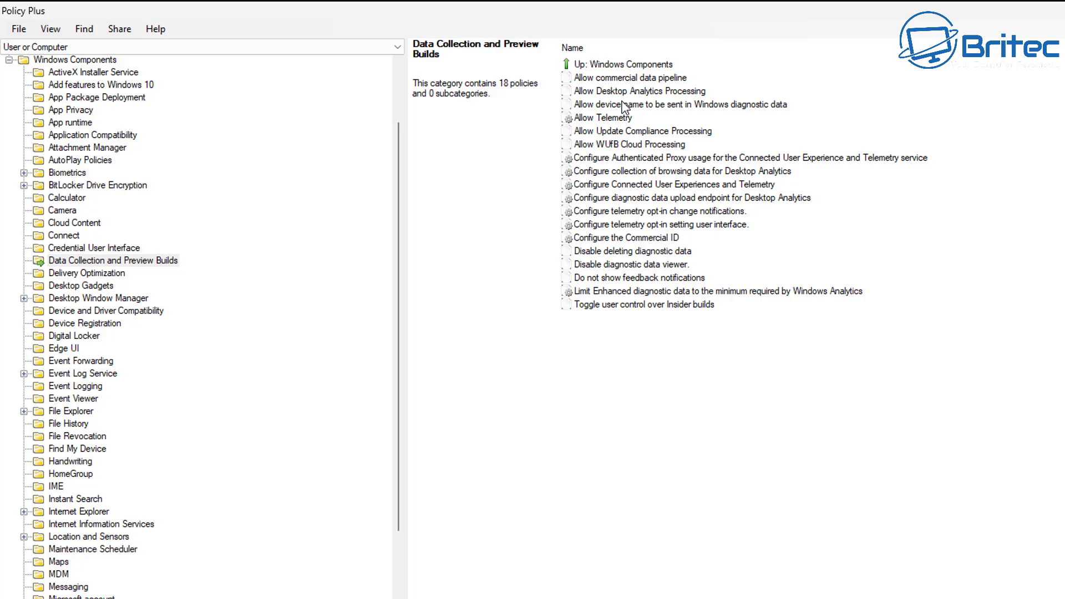
Disable the Data Collection and Preview Builds policy "Allow Desktop Analytics Processing".
{"action": "double_click", "coordinate": [676, 91]}
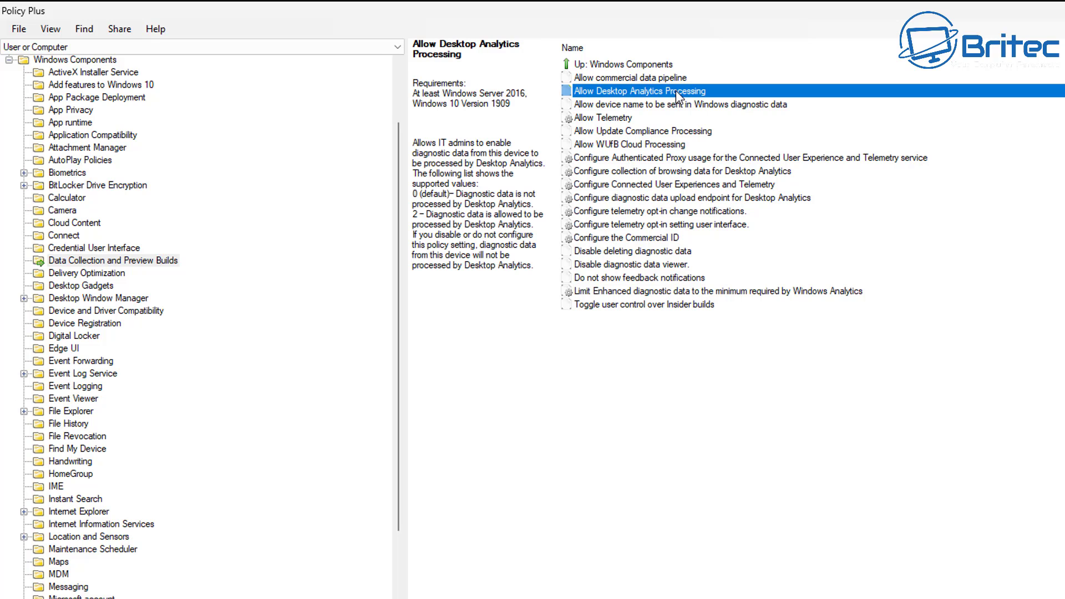
{"action": "left_click", "coordinate": [518, 330]}
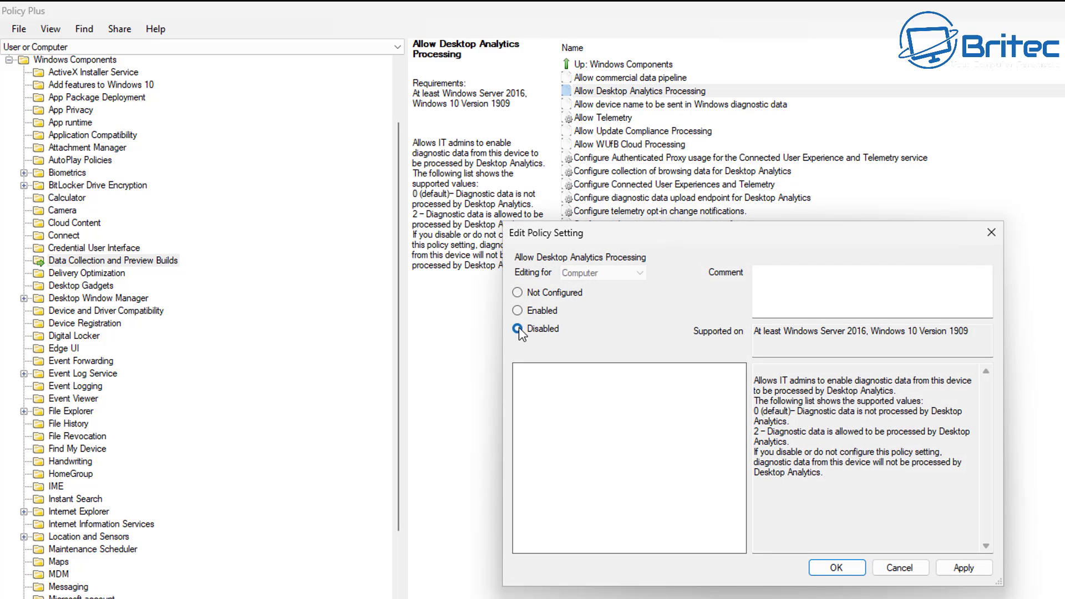
{"action": "left_click", "coordinate": [963, 568]}
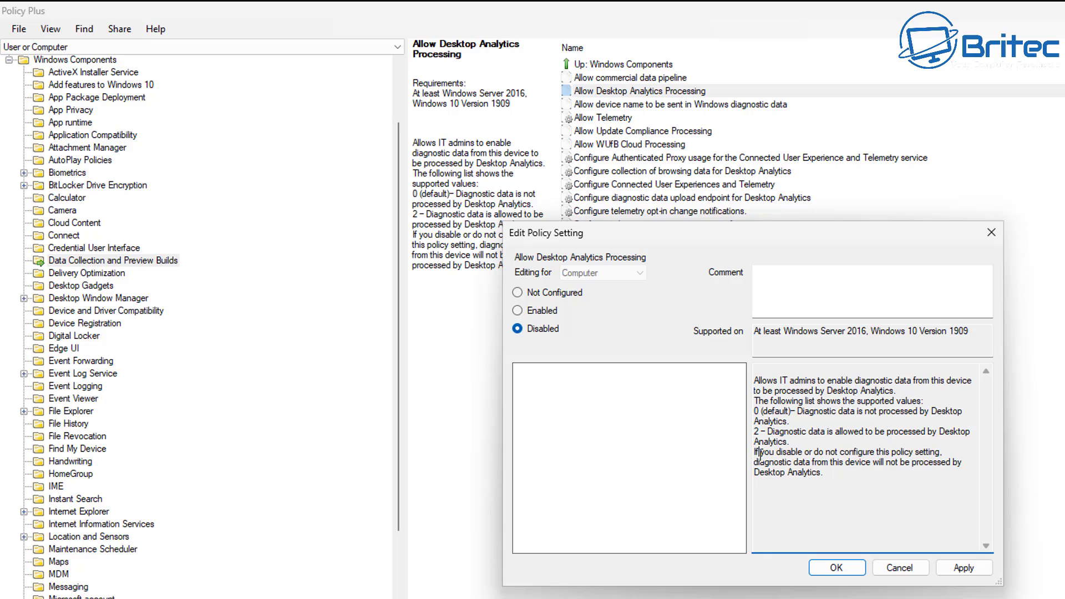
{"action": "left_click_drag", "start_coordinate": [754, 453], "coordinate": [854, 482]}
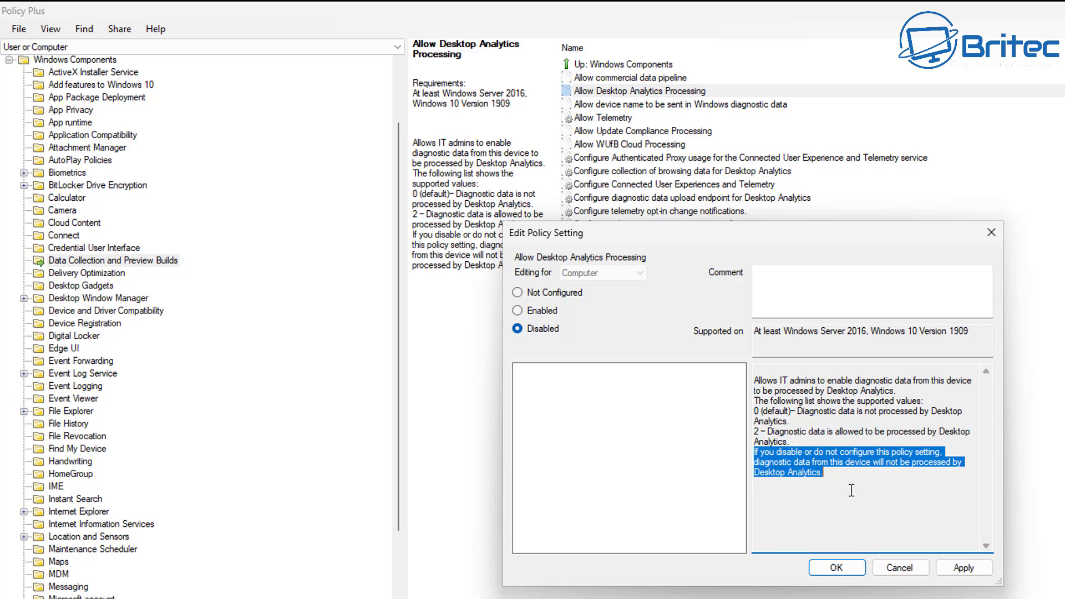
{"action": "left_click", "coordinate": [844, 566]}
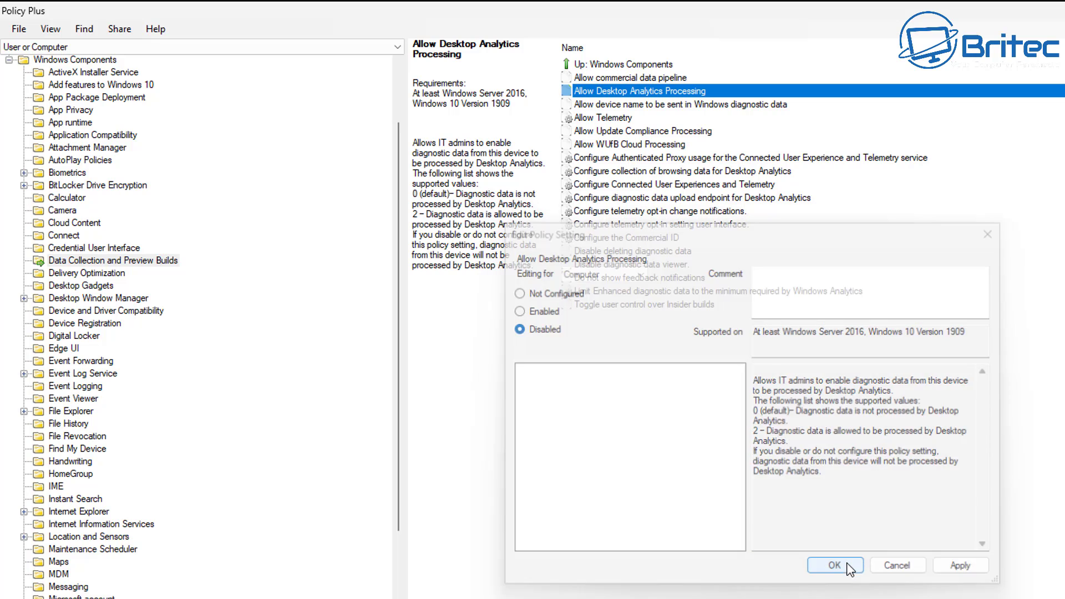
Disable the Data Collection and Preview Builds policy "Allow device name to be sent in Windows diagnostic data".
{"action": "left_click", "coordinate": [636, 107]}
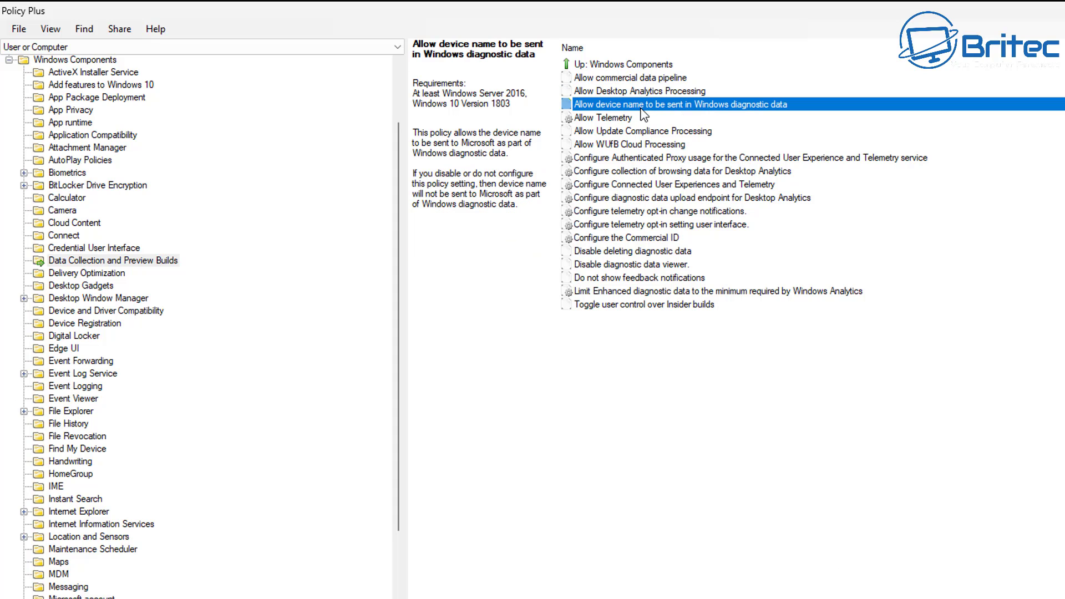
{"action": "double_click", "coordinate": [794, 108]}
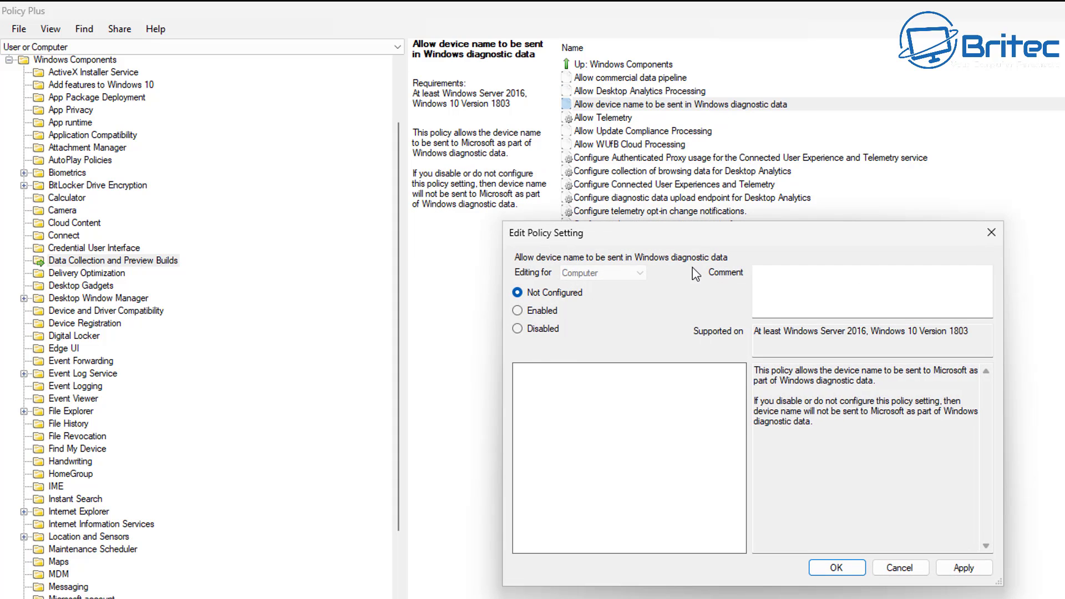
{"action": "left_click", "coordinate": [530, 330]}
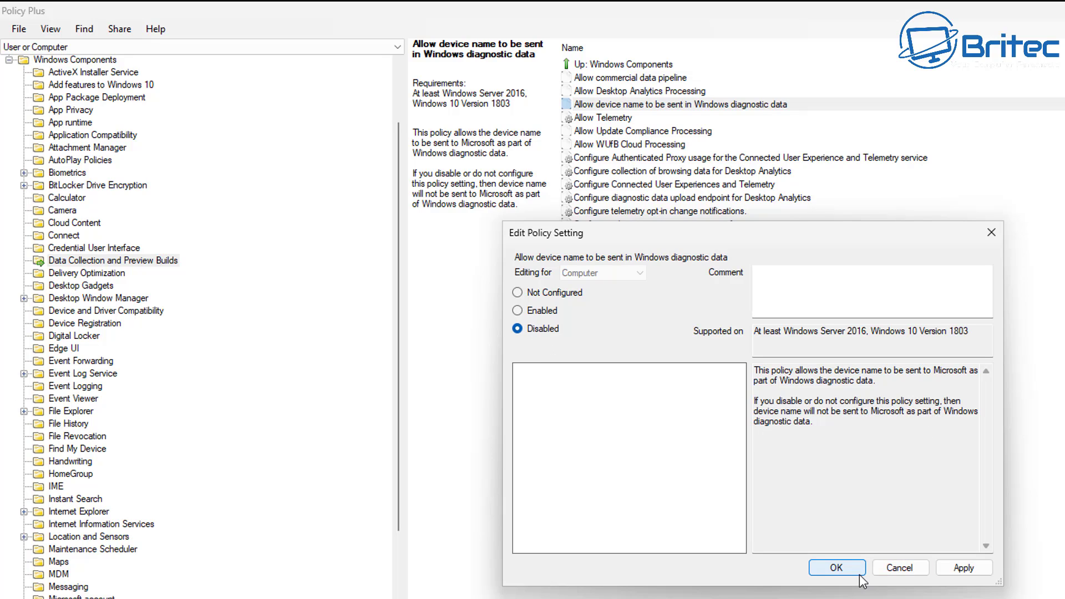
{"action": "left_click_drag", "start_coordinate": [754, 402], "coordinate": [844, 421]}
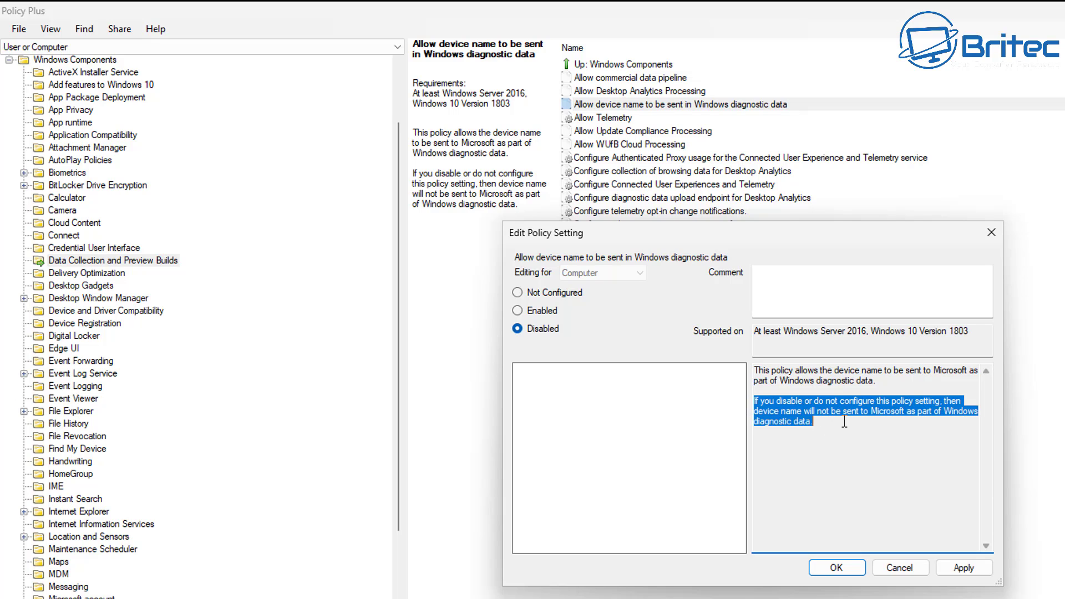
{"action": "left_click", "coordinate": [837, 568]}
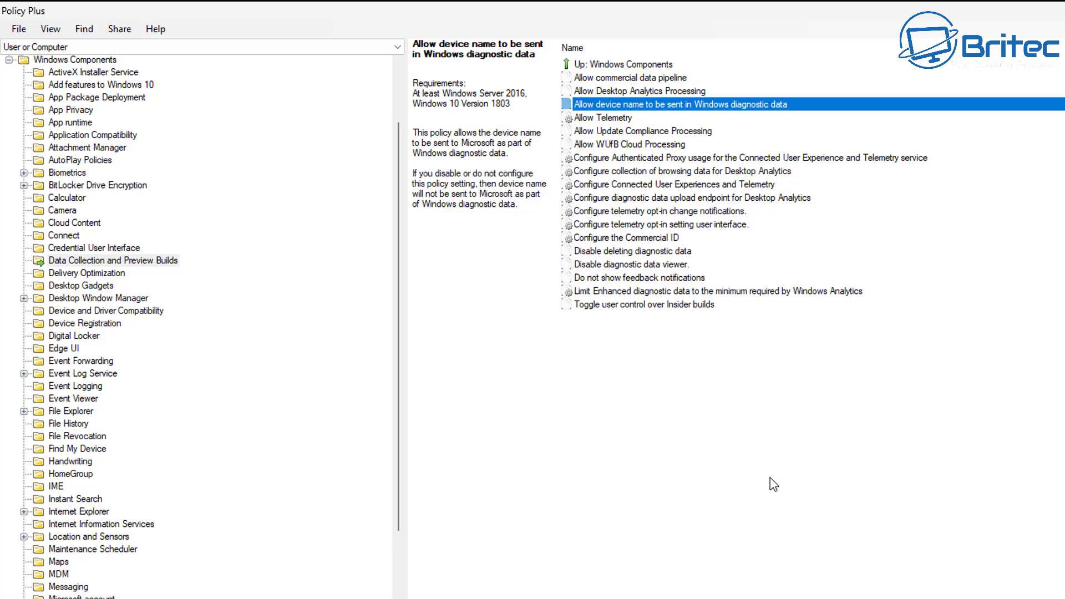
Disable the Data Collection and Preview Builds policy "Allow WUfB Cloud Processing".
{"action": "left_click", "coordinate": [621, 132]}
{"action": "double_click", "coordinate": [630, 144]}
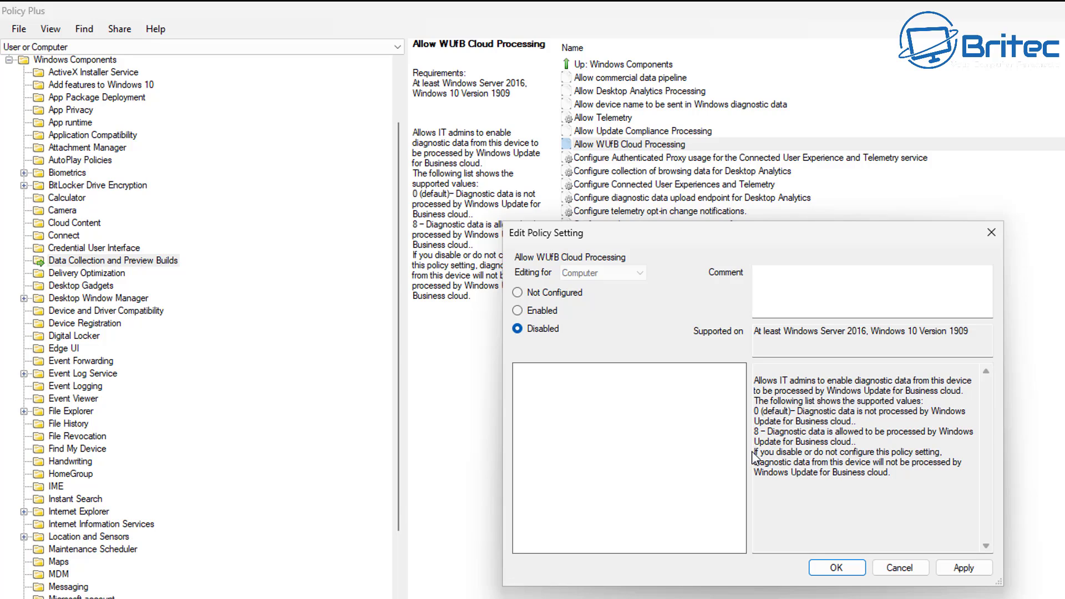
{"action": "left_click_drag", "start_coordinate": [890, 472], "coordinate": [745, 454]}
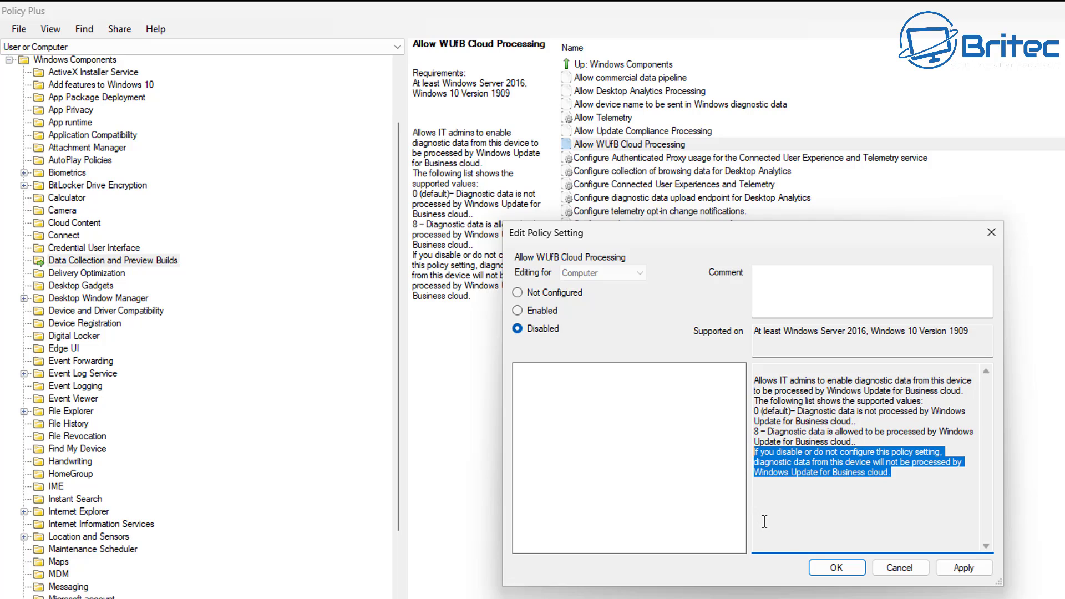
{"action": "left_click", "coordinate": [837, 568]}
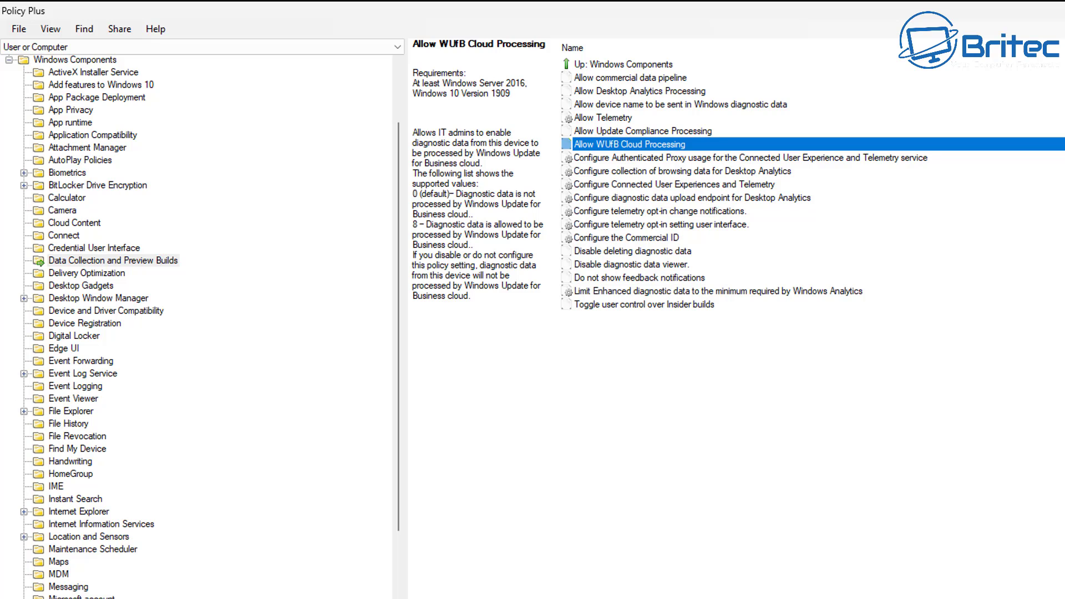
Enable "Configure Authenticated Proxy usage for the Connected User Experience and Telemetry service" with the option "Disable Authenticated Proxy usage".
{"action": "left_click", "coordinate": [696, 158]}
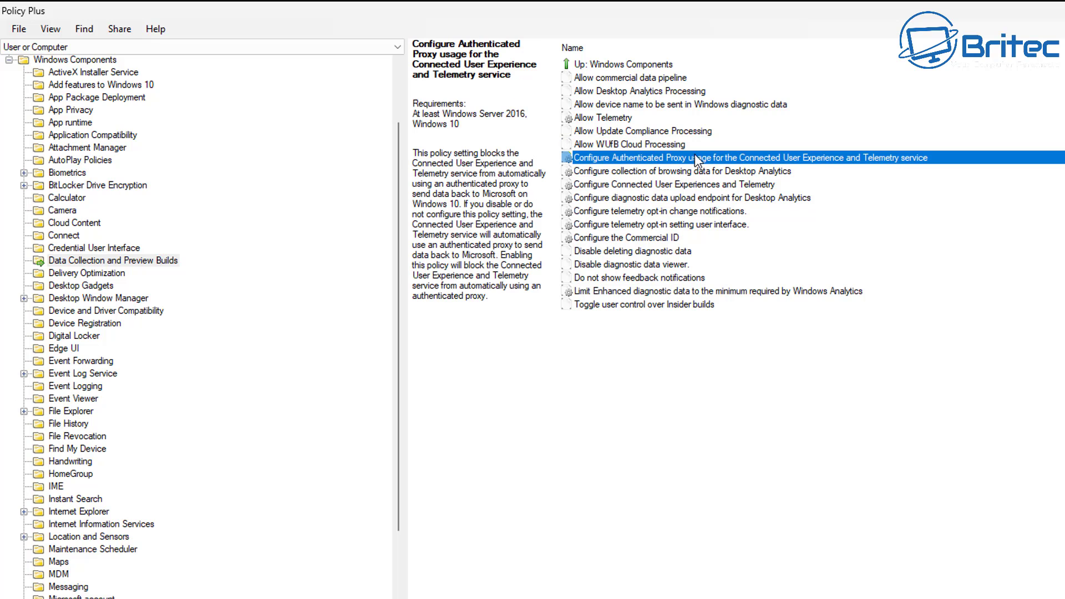
{"action": "double_click", "coordinate": [937, 160]}
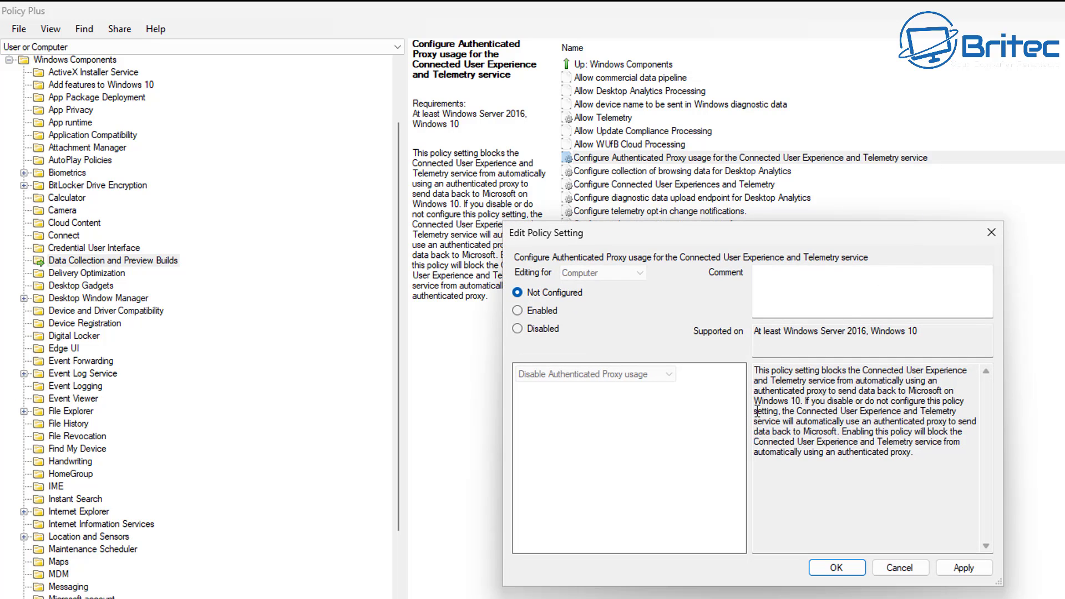
{"action": "left_click", "coordinate": [518, 310]}
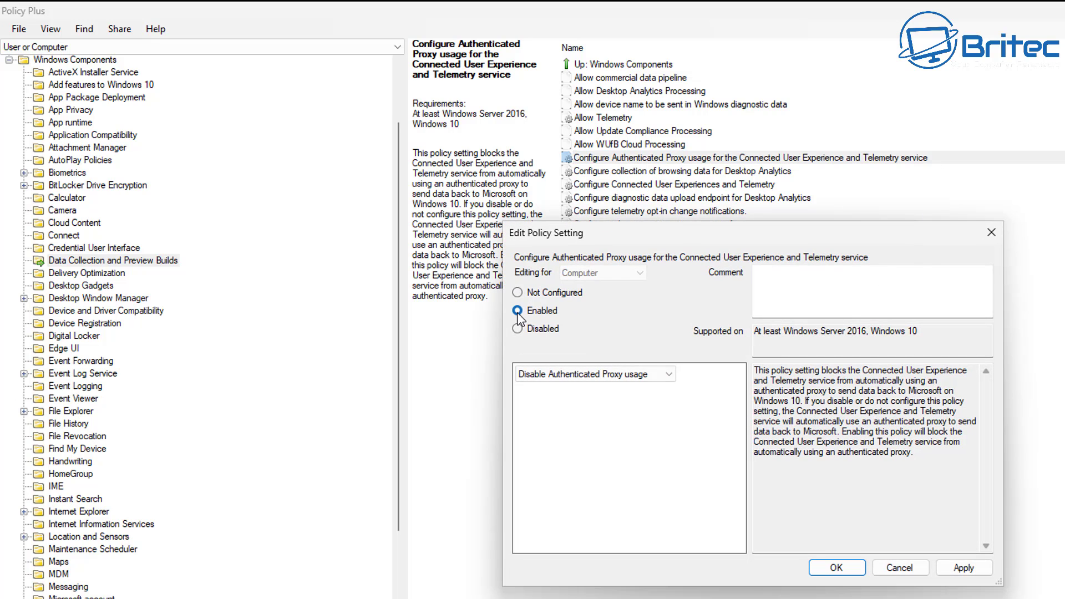
{"action": "left_click", "coordinate": [669, 375]}
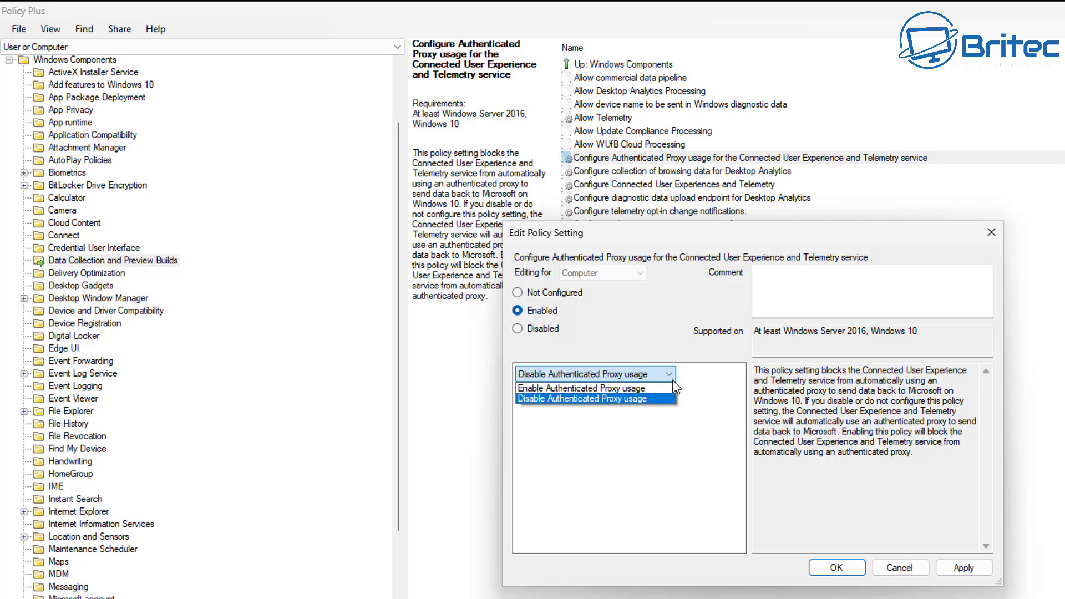
{"action": "left_click", "coordinate": [673, 381]}
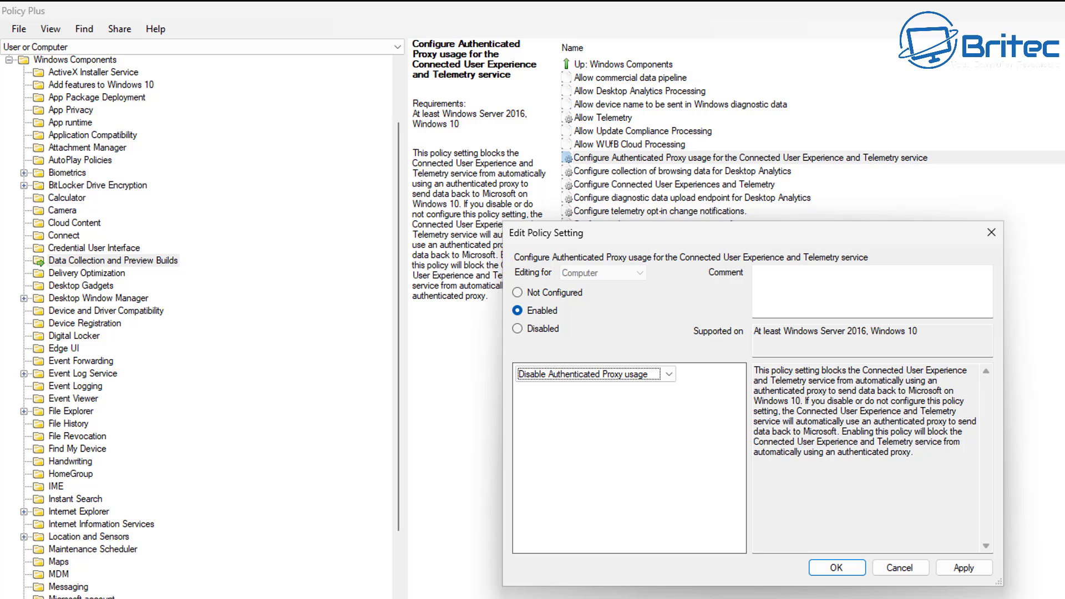
{"action": "left_click", "coordinate": [950, 568]}
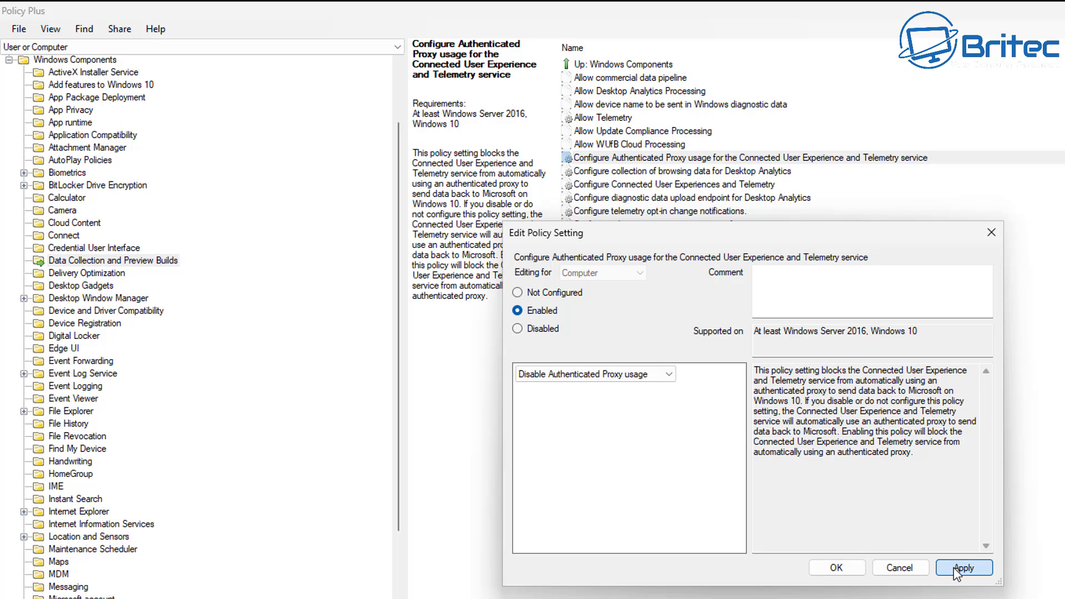
{"action": "left_click", "coordinate": [838, 568]}
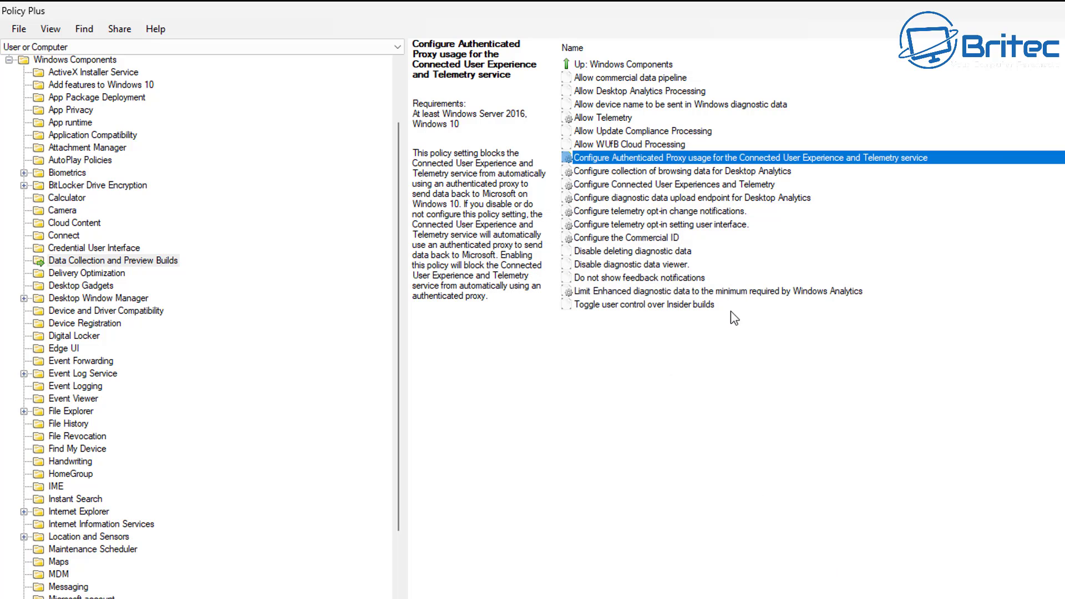
Enable the Data Collection and Preview Builds policy "Disable deleting diagnostic data".
{"action": "left_click", "coordinate": [685, 237]}
{"action": "left_click", "coordinate": [680, 253]}
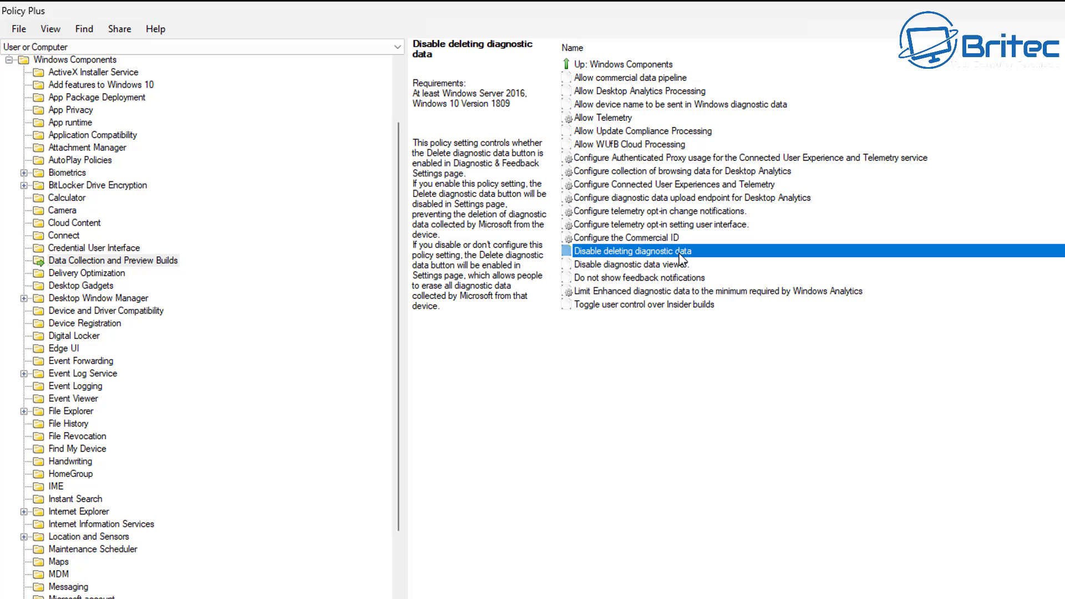
{"action": "double_click", "coordinate": [680, 252]}
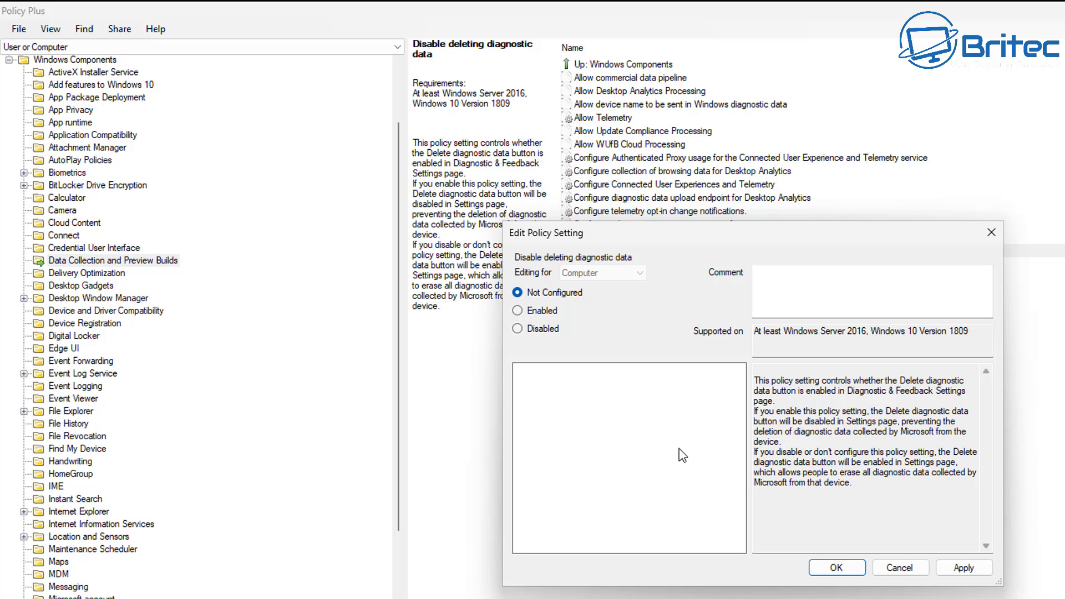
{"action": "left_click", "coordinate": [518, 311]}
{"action": "left_click", "coordinate": [964, 567]}
{"action": "left_click", "coordinate": [836, 567]}
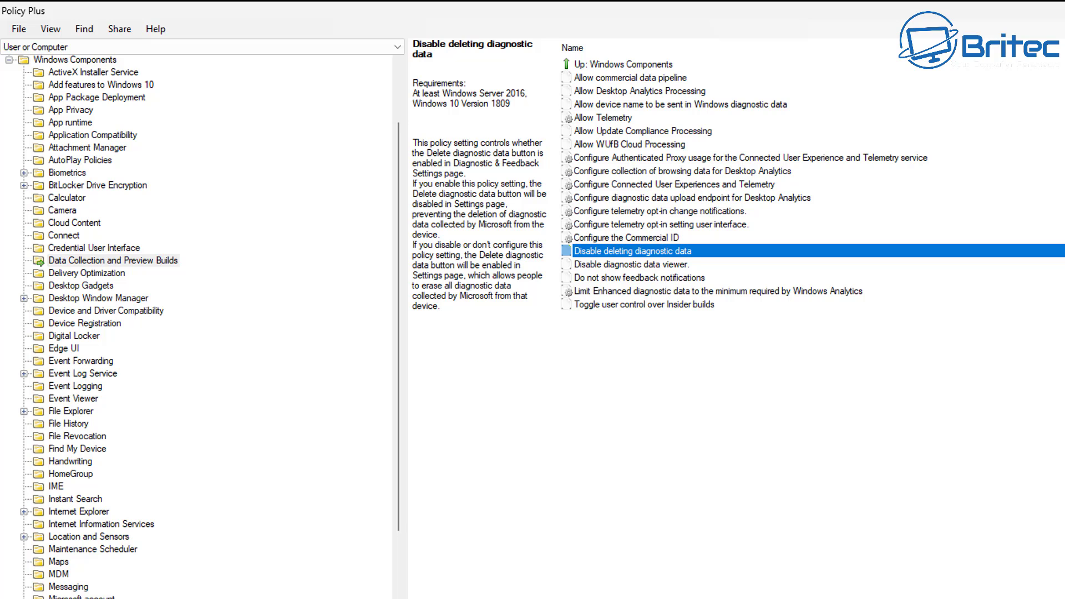
Enable the policy "Configure telemetry opt-in setting user interface" with the option "Disable telemetry opt-in Settings".
{"action": "key", "text": "Up"}
{"action": "key", "text": "Up"}
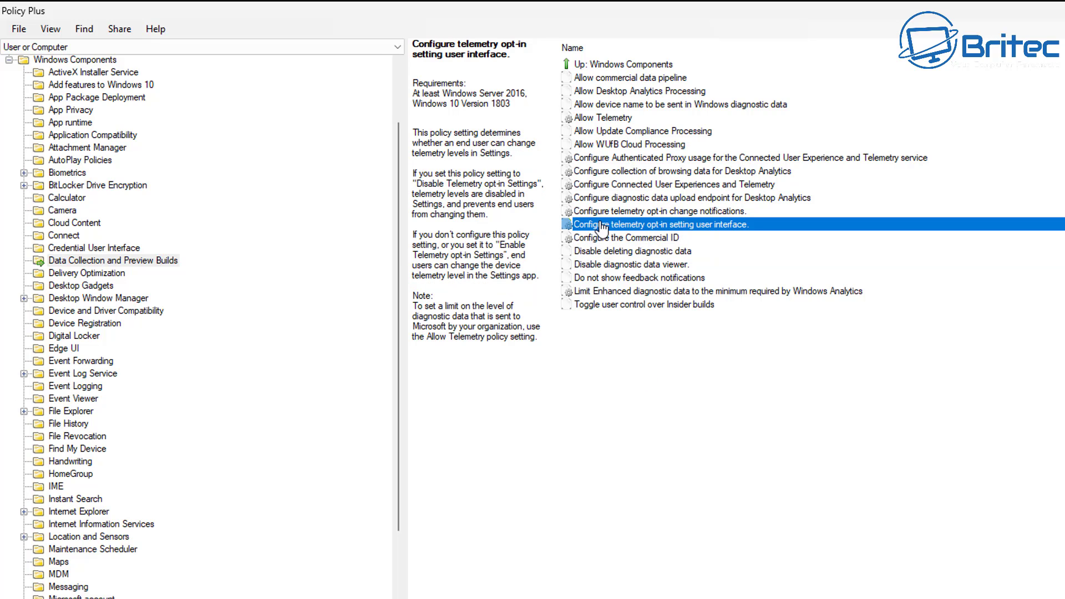
{"action": "double_click", "coordinate": [759, 226]}
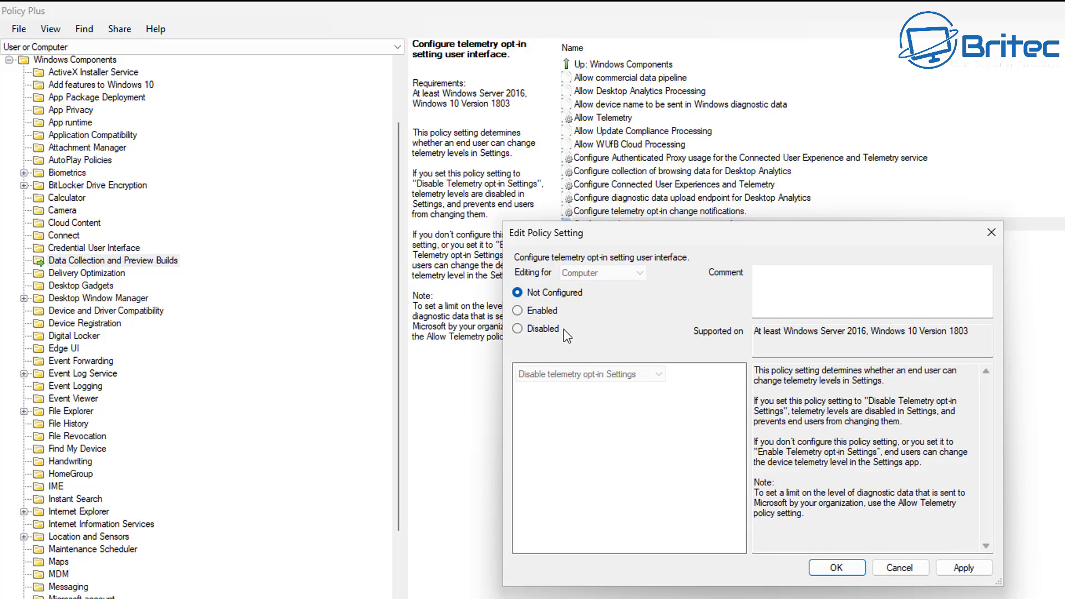
{"action": "left_click", "coordinate": [526, 332]}
{"action": "left_click", "coordinate": [523, 312]}
{"action": "left_click", "coordinate": [638, 375]}
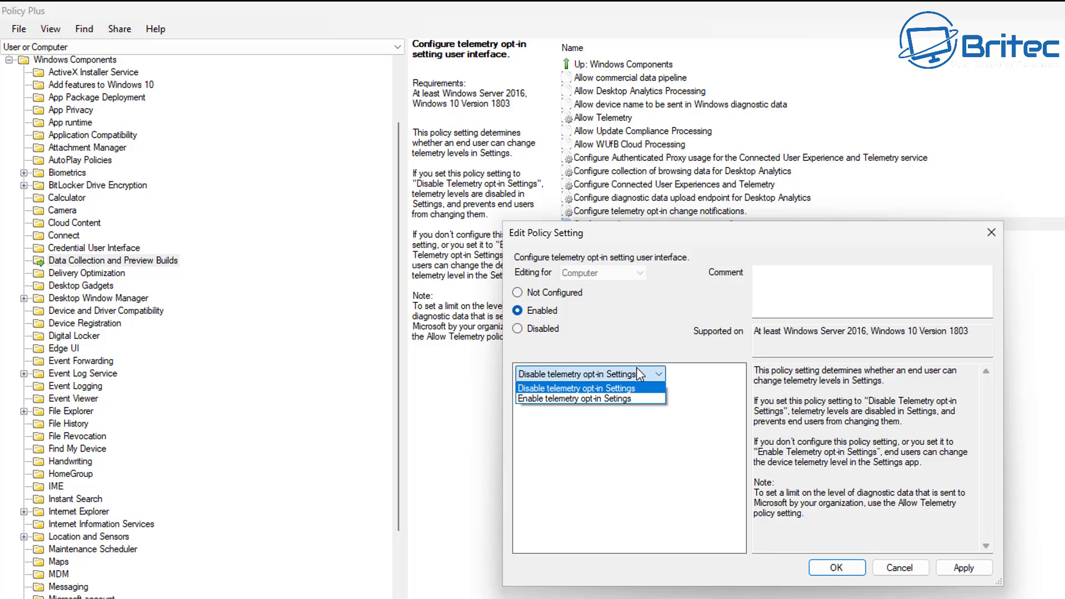
{"action": "left_click", "coordinate": [638, 368]}
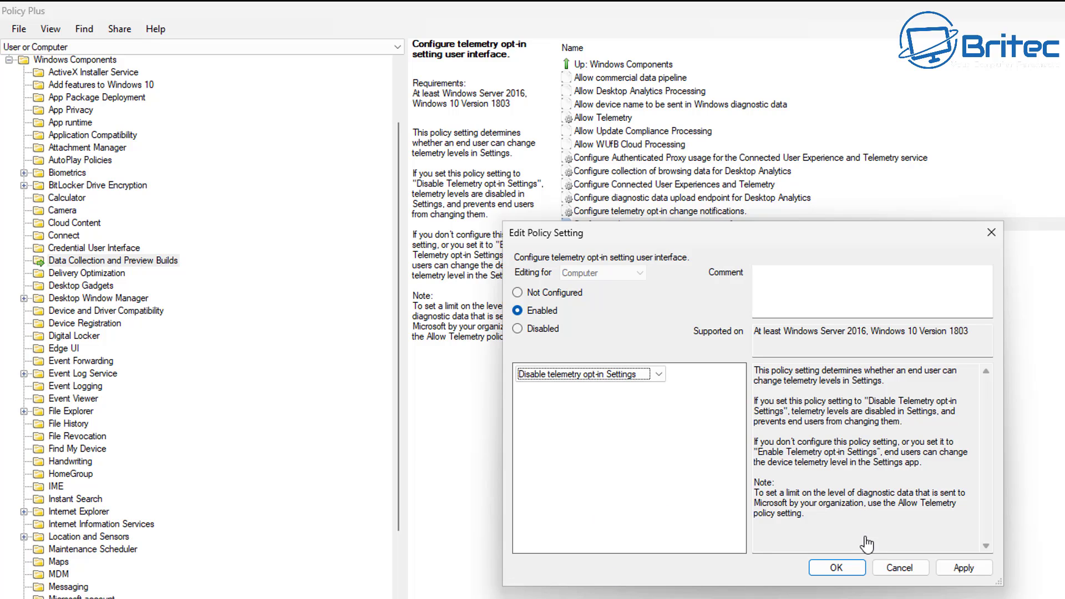
{"action": "left_click", "coordinate": [835, 568]}
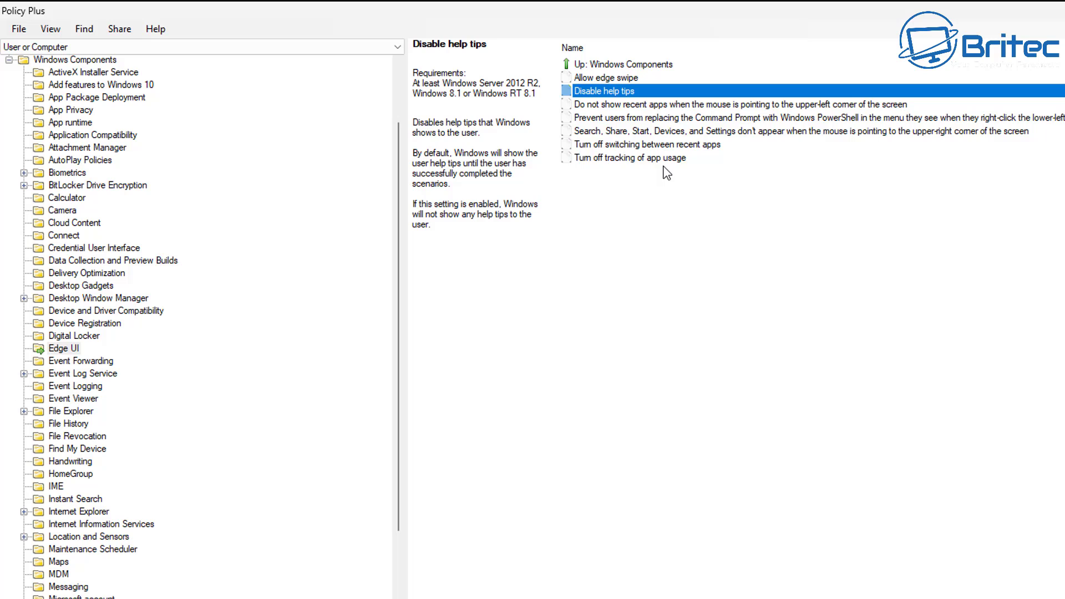
Enable the Edge UI policy "Turn off tracking of app usage".
{"action": "double_click", "coordinate": [665, 158]}
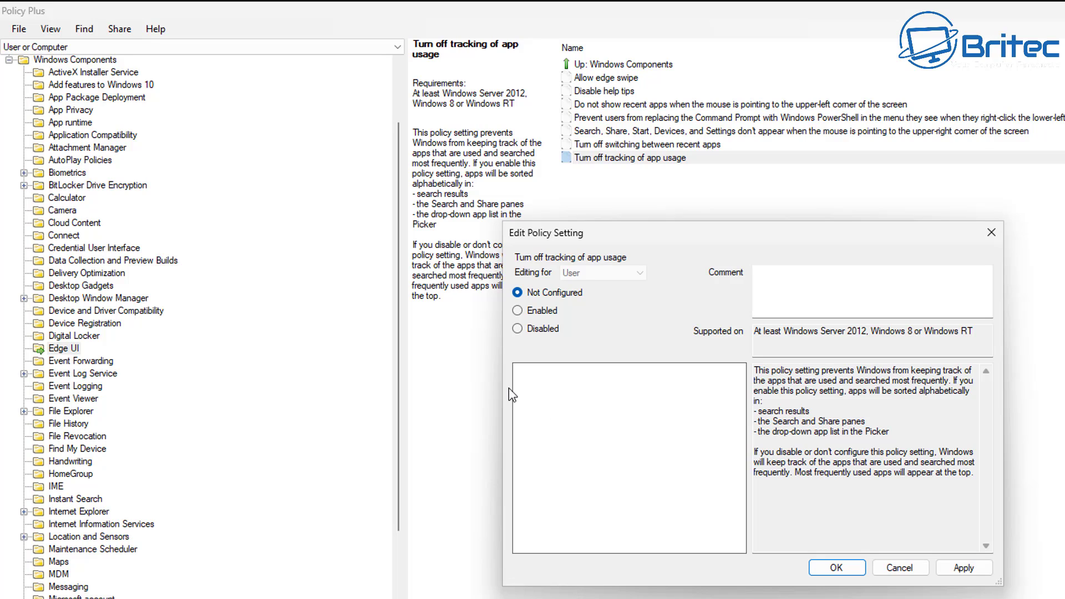
{"action": "left_click", "coordinate": [519, 311]}
{"action": "left_click", "coordinate": [837, 568]}
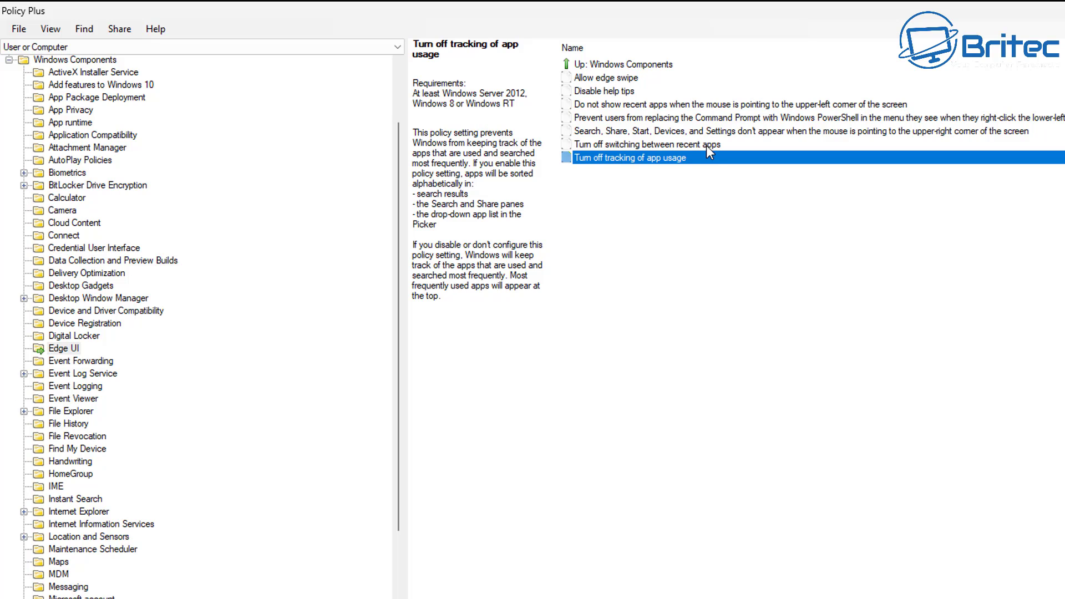
Enable the Edge UI policy "Do not show recent apps when the mouse is pointing to the upper-left corner of the screen".
{"action": "left_click", "coordinate": [629, 105]}
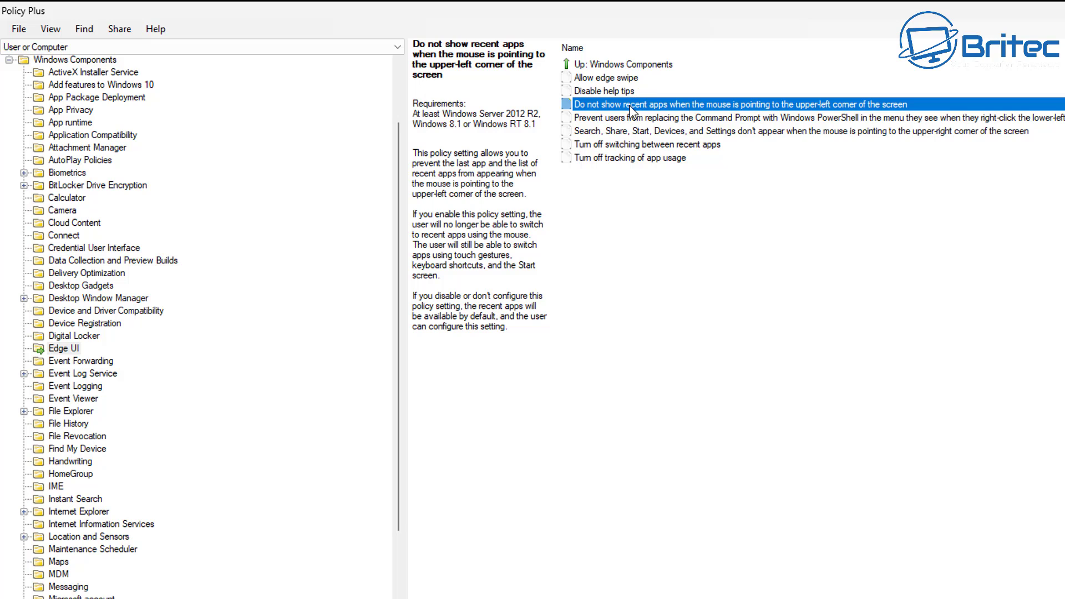
{"action": "double_click", "coordinate": [630, 109]}
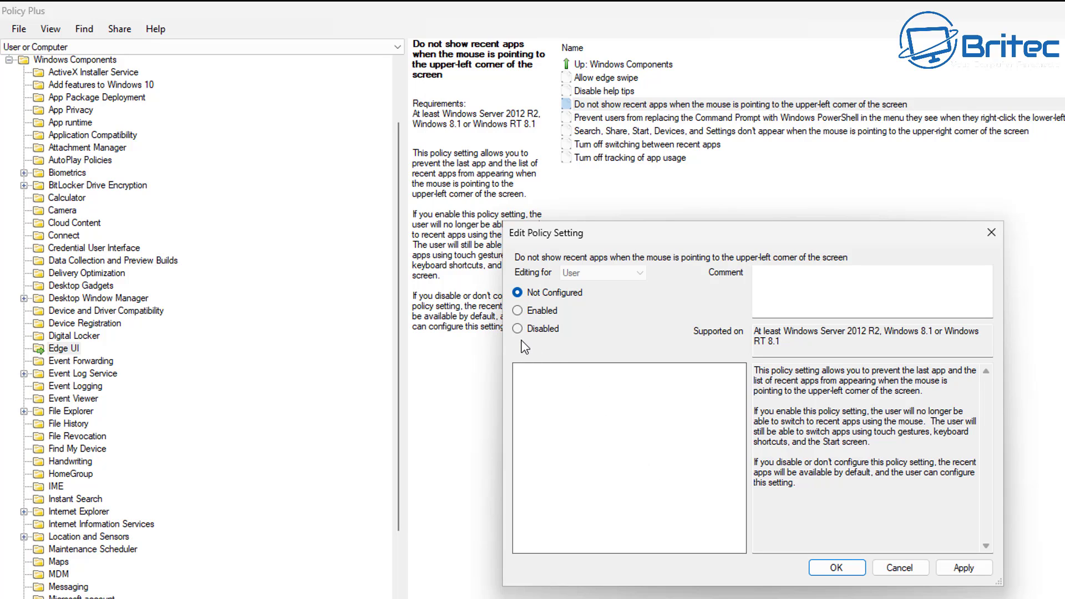
{"action": "left_click", "coordinate": [528, 311]}
{"action": "left_click", "coordinate": [962, 568]}
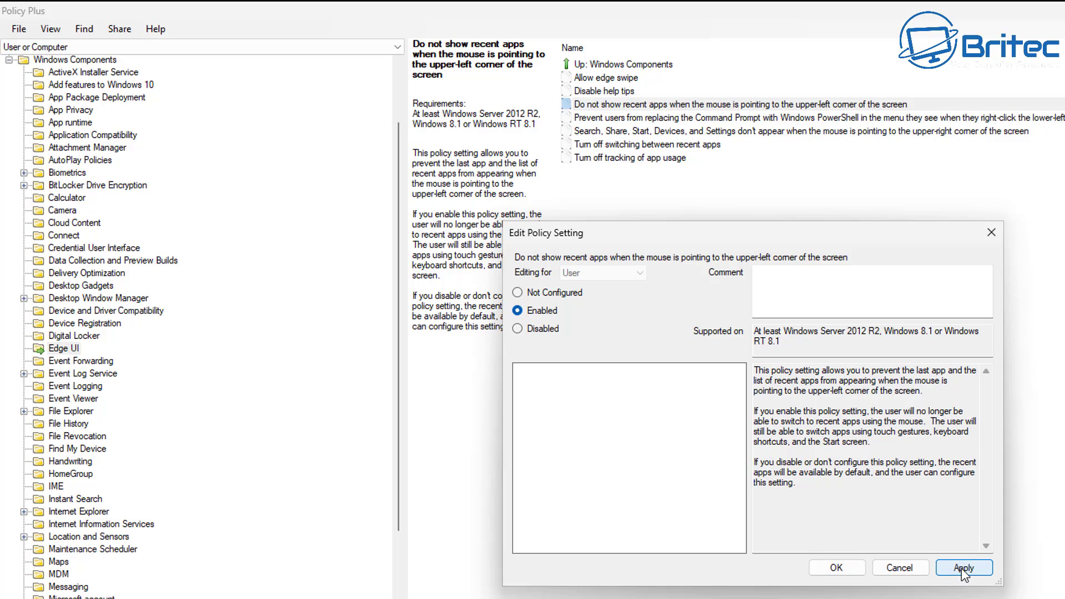
{"action": "left_click", "coordinate": [837, 567]}
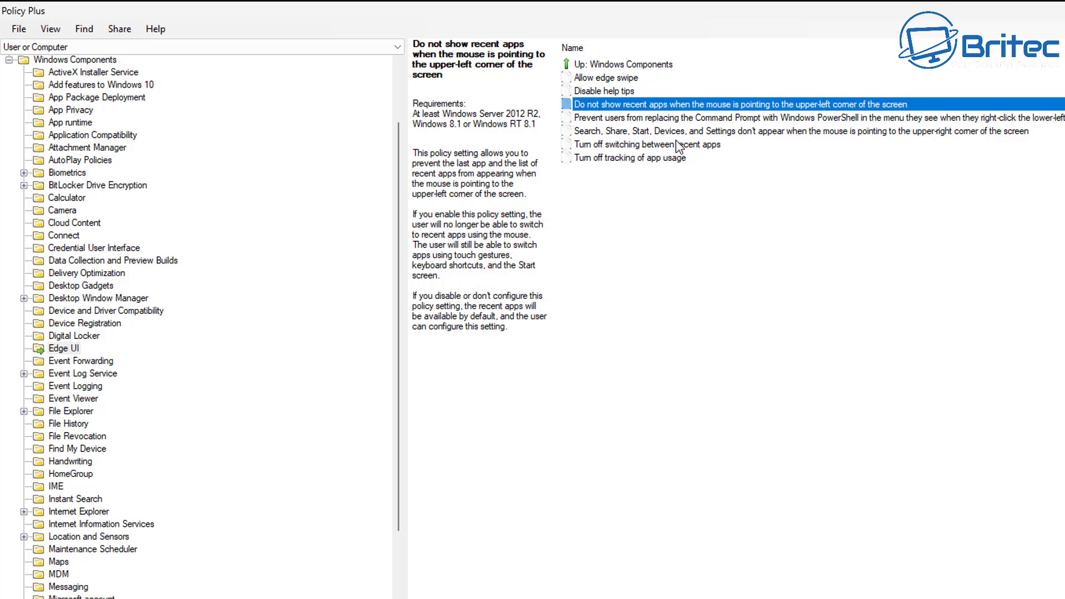
Disable the Edge UI policy "Allow edge swipe" for the computer.
{"action": "key", "text": "Down"}
{"action": "left_click", "coordinate": [629, 92]}
{"action": "double_click", "coordinate": [630, 79]}
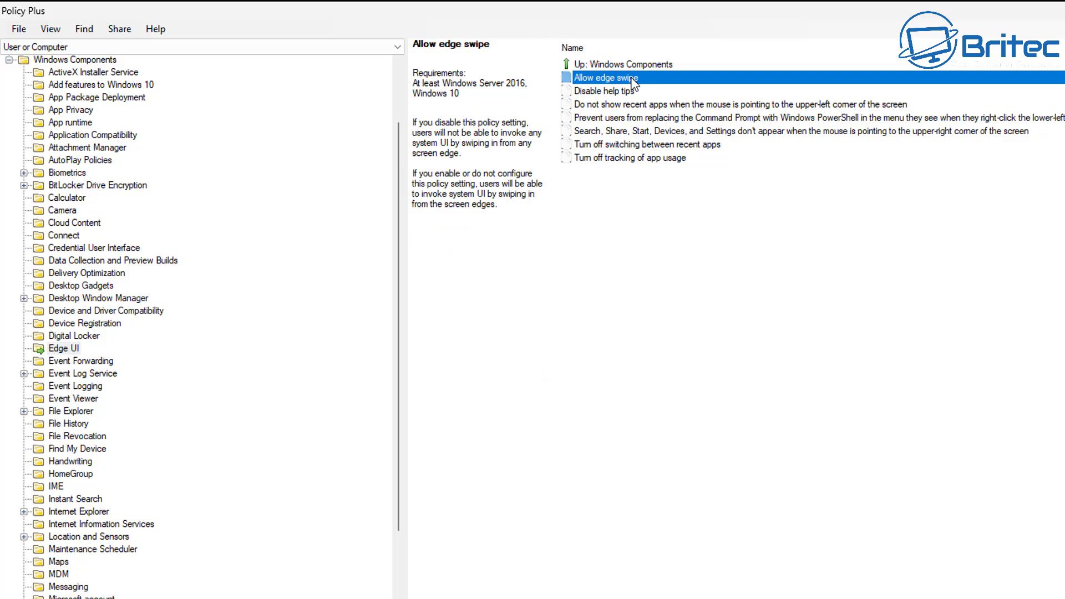
{"action": "left_click", "coordinate": [527, 331]}
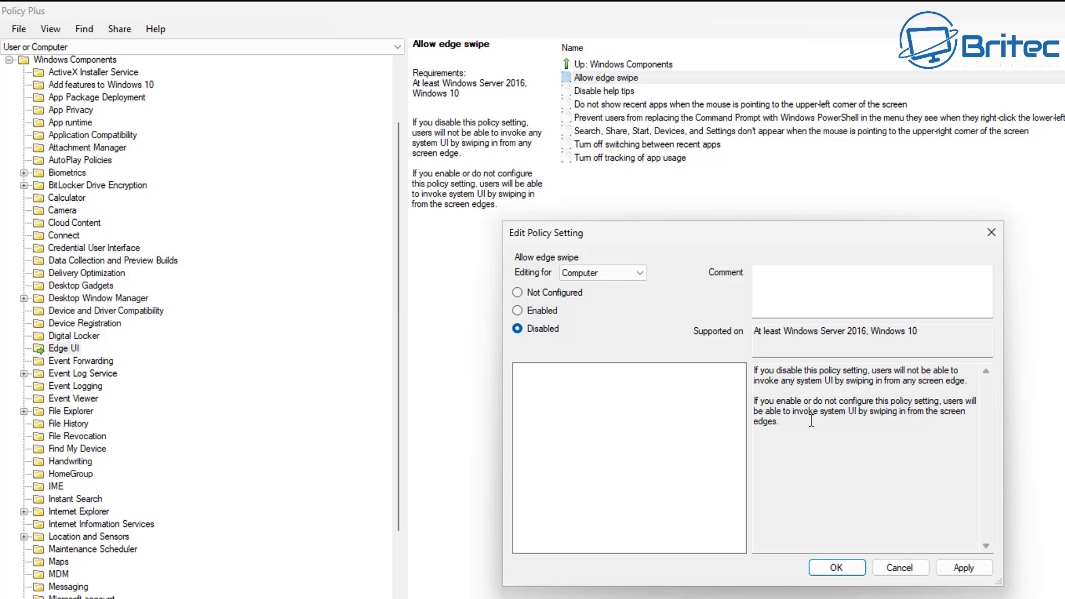
{"action": "left_click", "coordinate": [839, 568]}
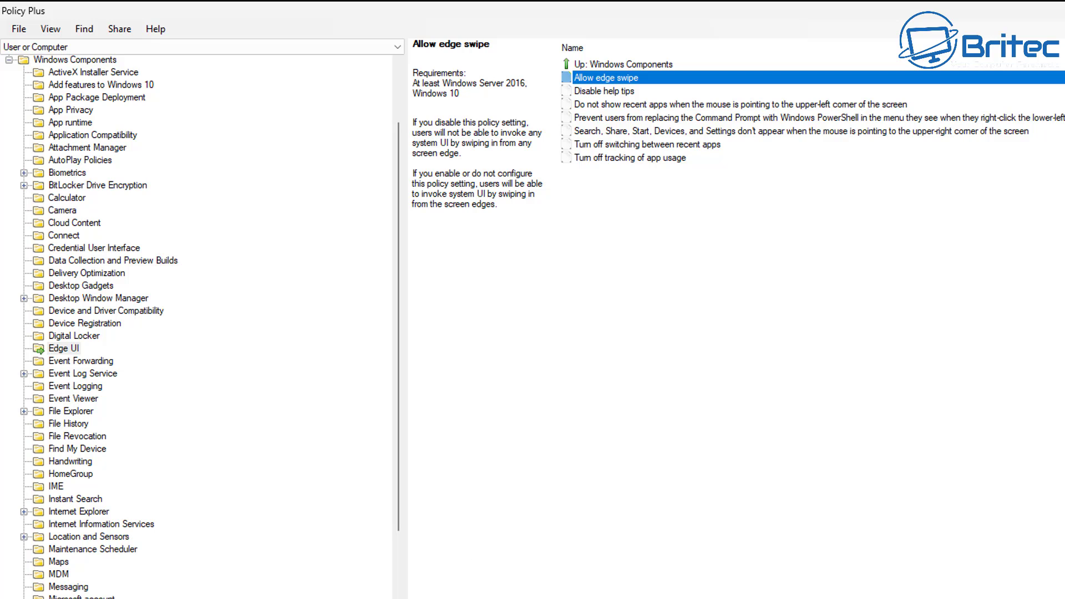
Disable the policy "Turn On/Off Find My Device" in the Find My Device category.
{"action": "left_click", "coordinate": [90, 455]}
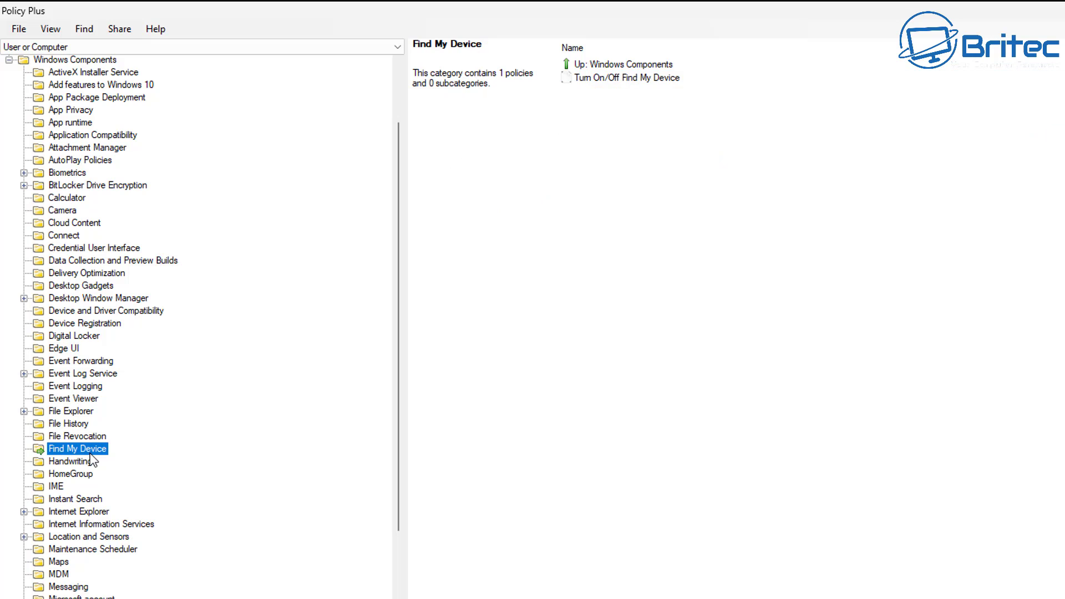
{"action": "double_click", "coordinate": [620, 78]}
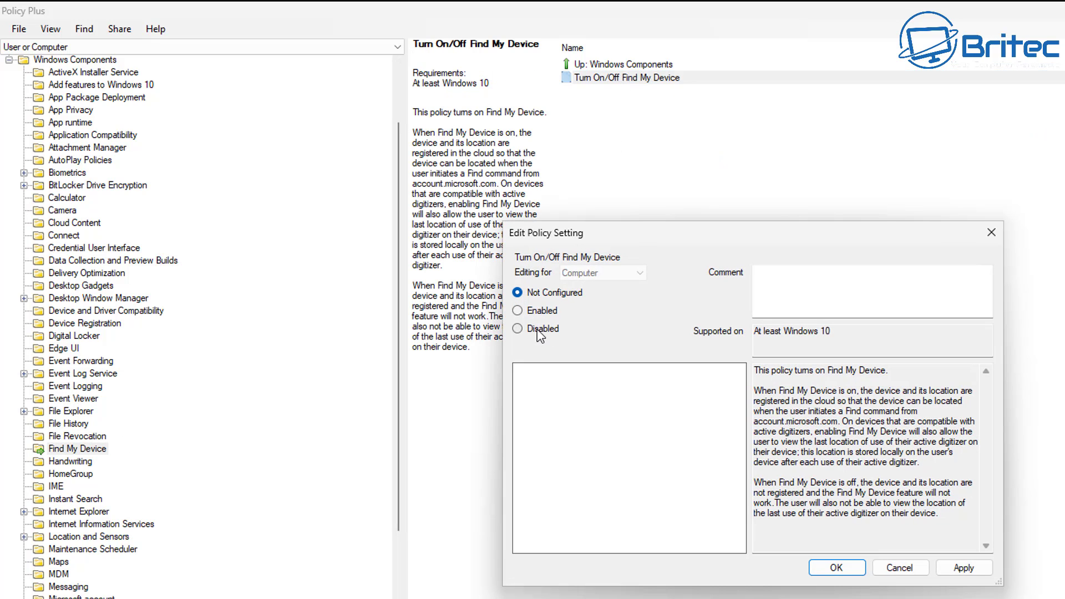
{"action": "left_click", "coordinate": [539, 332]}
{"action": "left_click", "coordinate": [964, 568]}
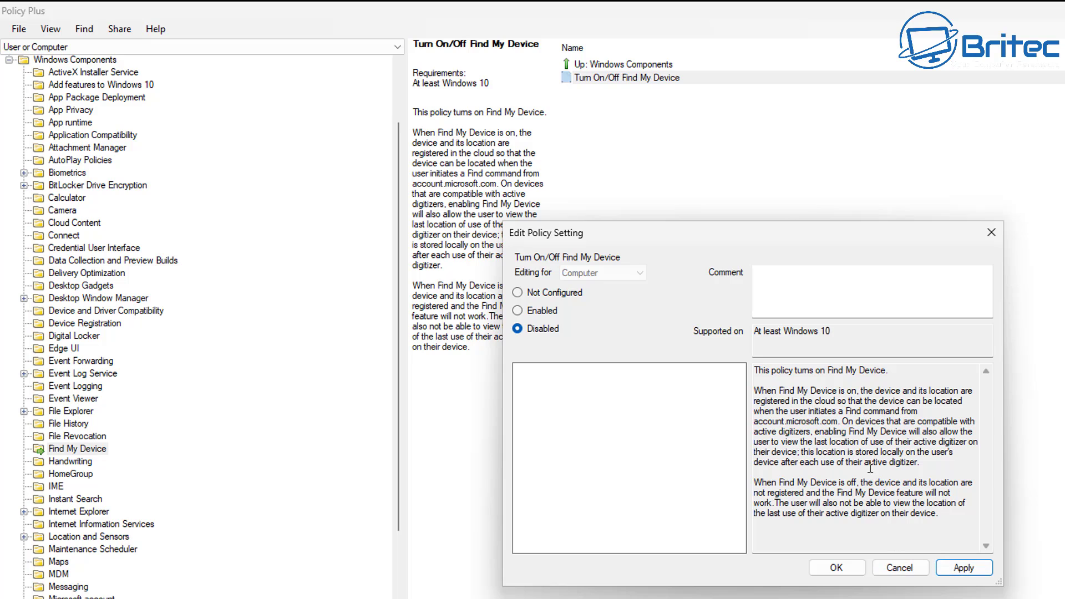
Confirm the Find My Device policy and disable "Allow Message Service Cloud Sync" in the Messaging category.
{"action": "left_click", "coordinate": [836, 568]}
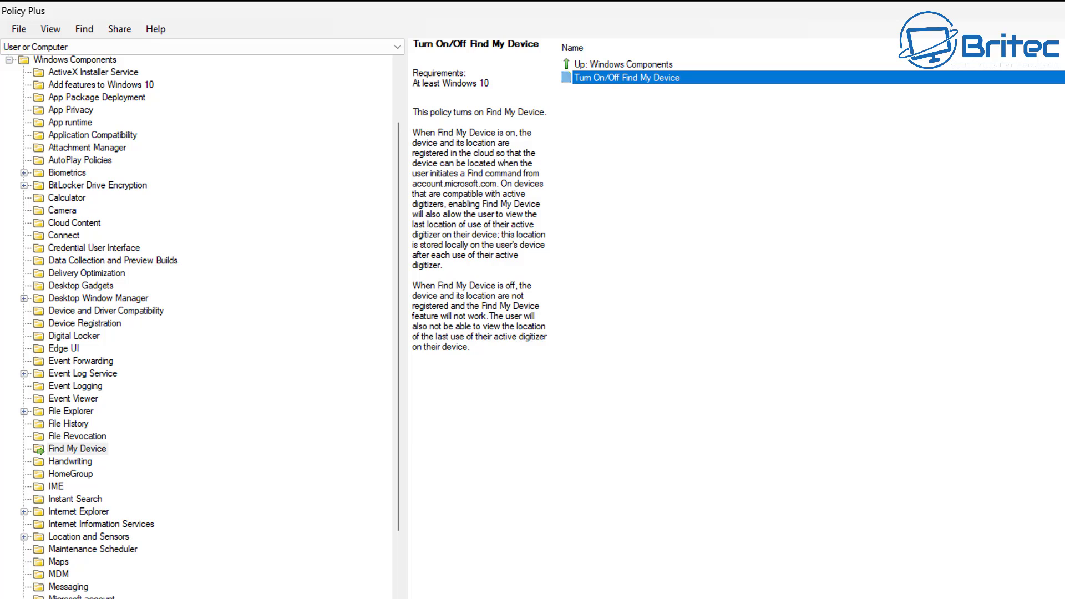
{"action": "left_click", "coordinate": [79, 588]}
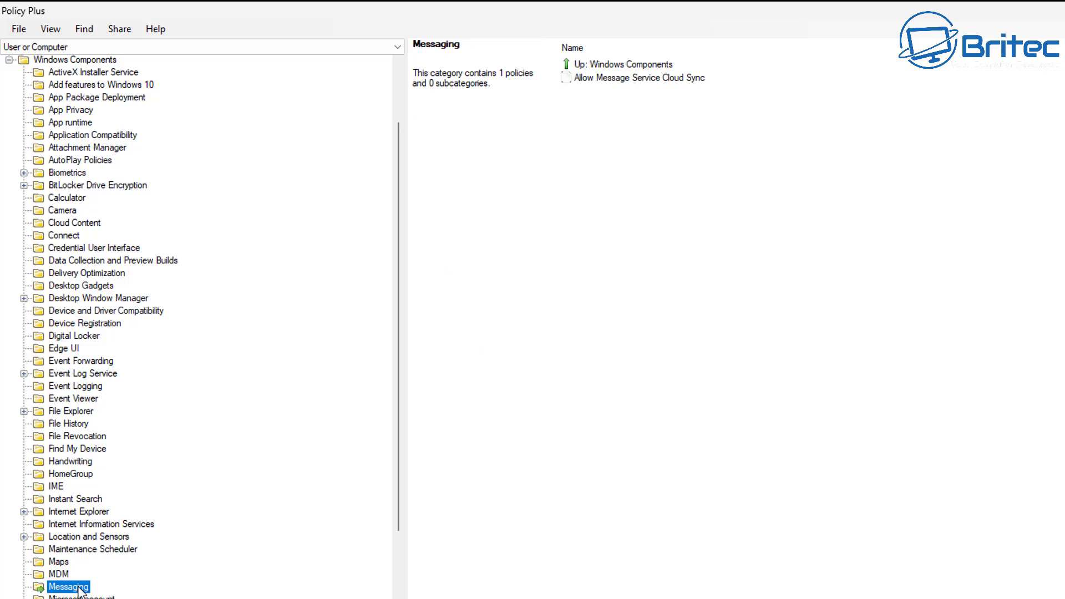
{"action": "double_click", "coordinate": [641, 78]}
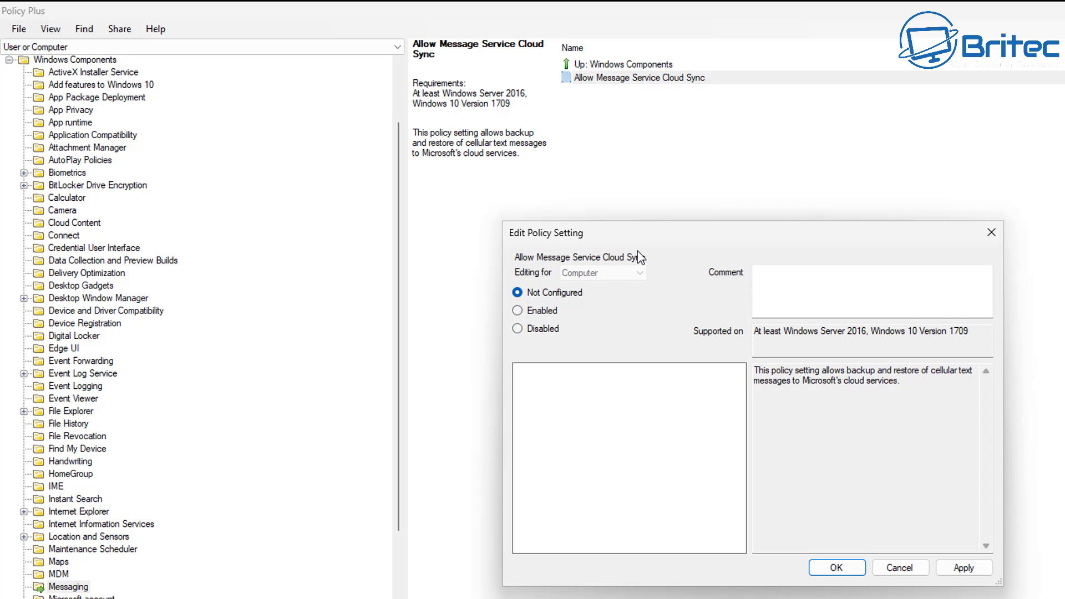
{"action": "left_click", "coordinate": [518, 329]}
{"action": "left_click", "coordinate": [974, 574]}
{"action": "left_click", "coordinate": [838, 568]}
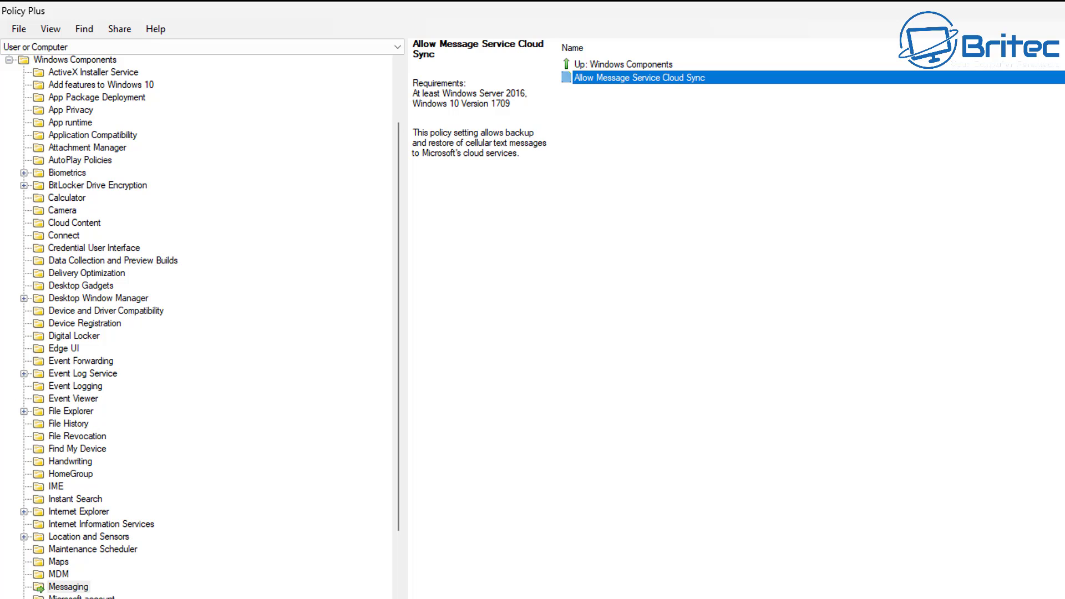
Enable the policy "Join Microsoft MAPS" under Microsoft Defender Antivirus > MAPS with its membership option set to Disabled.
{"action": "left_click", "coordinate": [106, 598]}
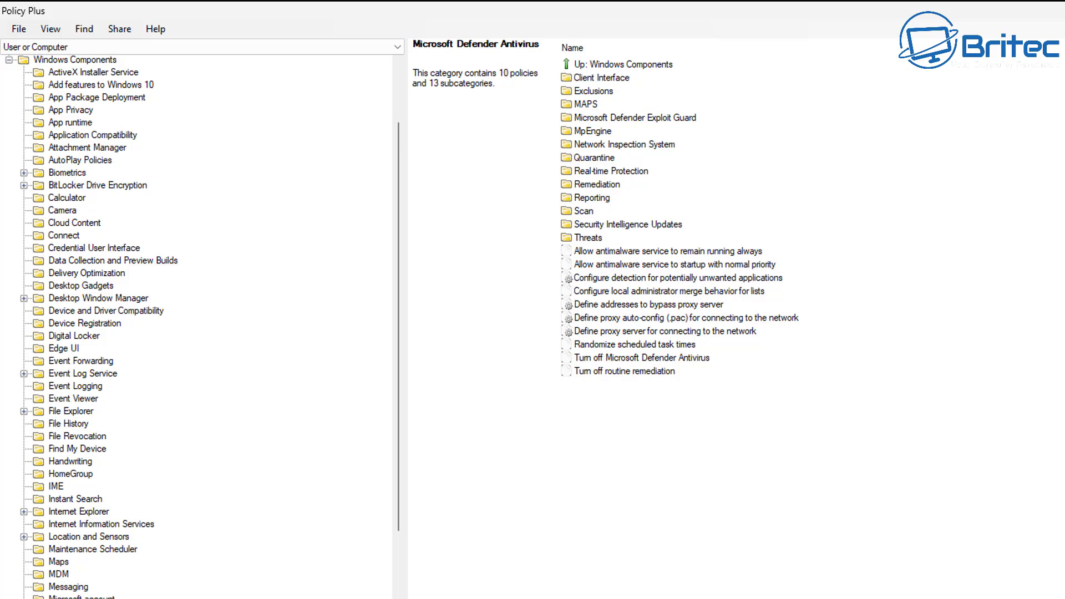
{"action": "left_click", "coordinate": [590, 102]}
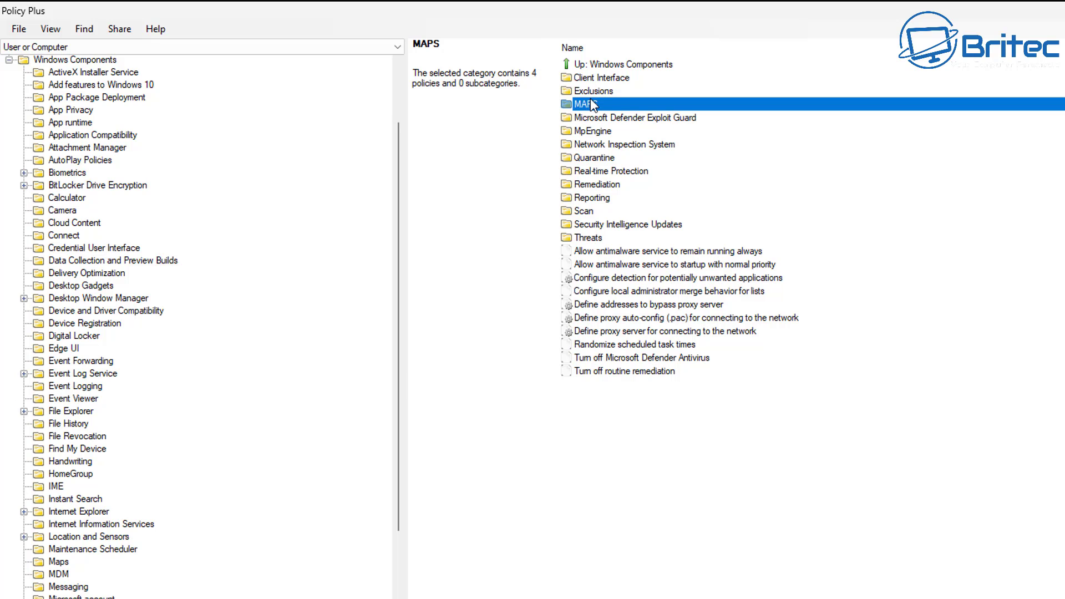
{"action": "double_click", "coordinate": [637, 108]}
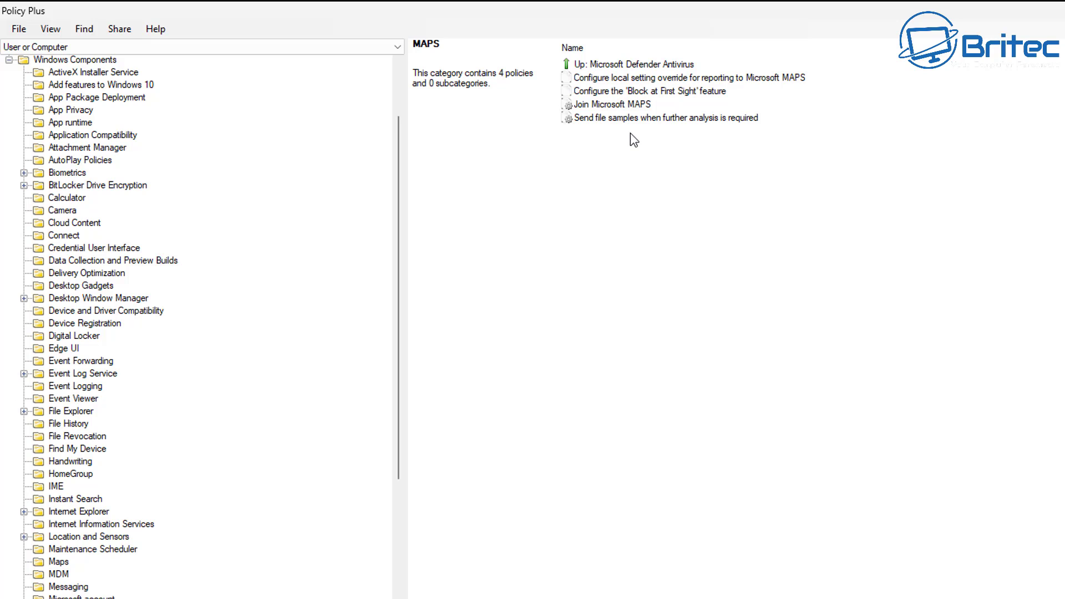
{"action": "double_click", "coordinate": [637, 104]}
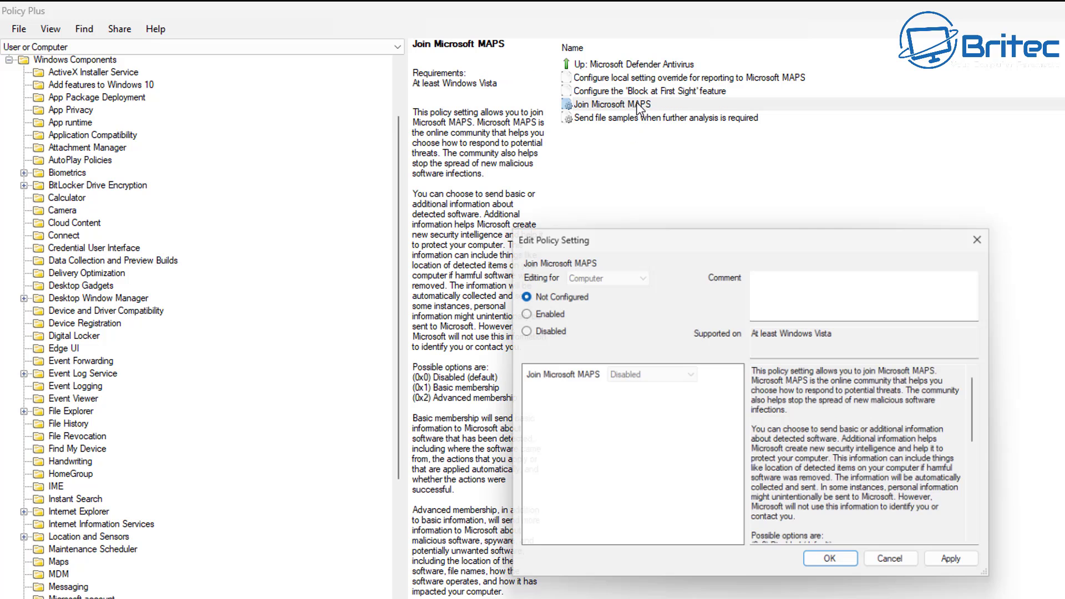
{"action": "left_click", "coordinate": [525, 312]}
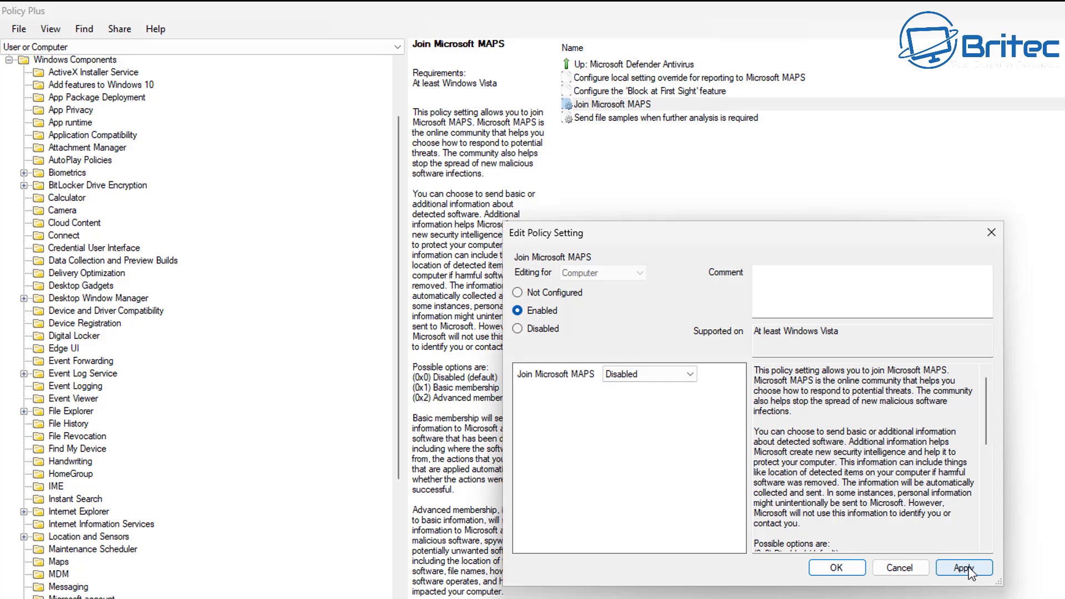
{"action": "scroll", "coordinate": [954, 492], "scroll_direction": "down", "scroll_amount": 3}
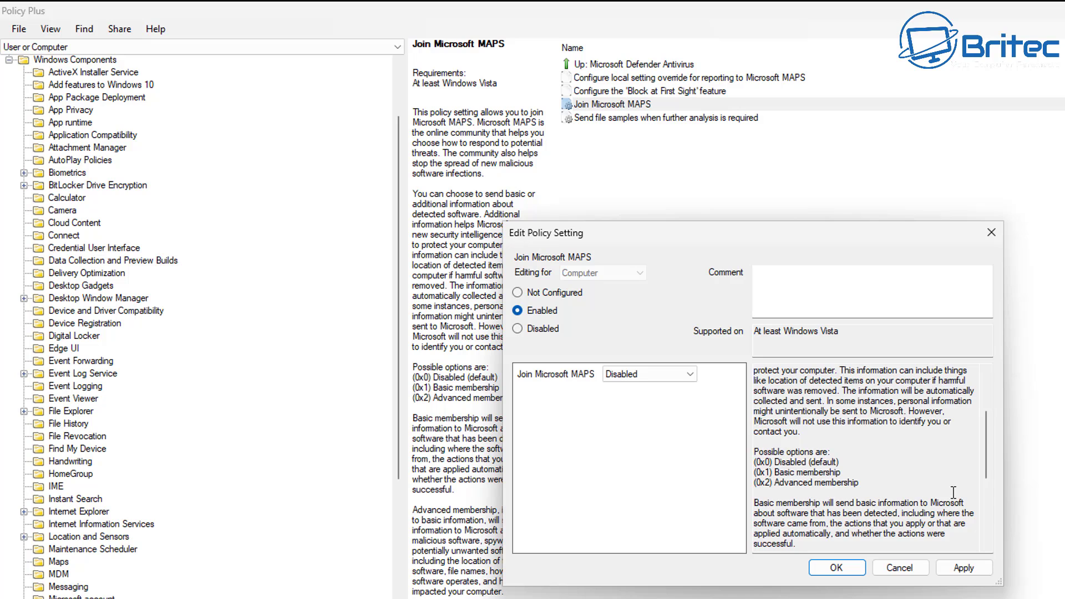
{"action": "scroll", "coordinate": [953, 492], "scroll_direction": "up", "scroll_amount": 3}
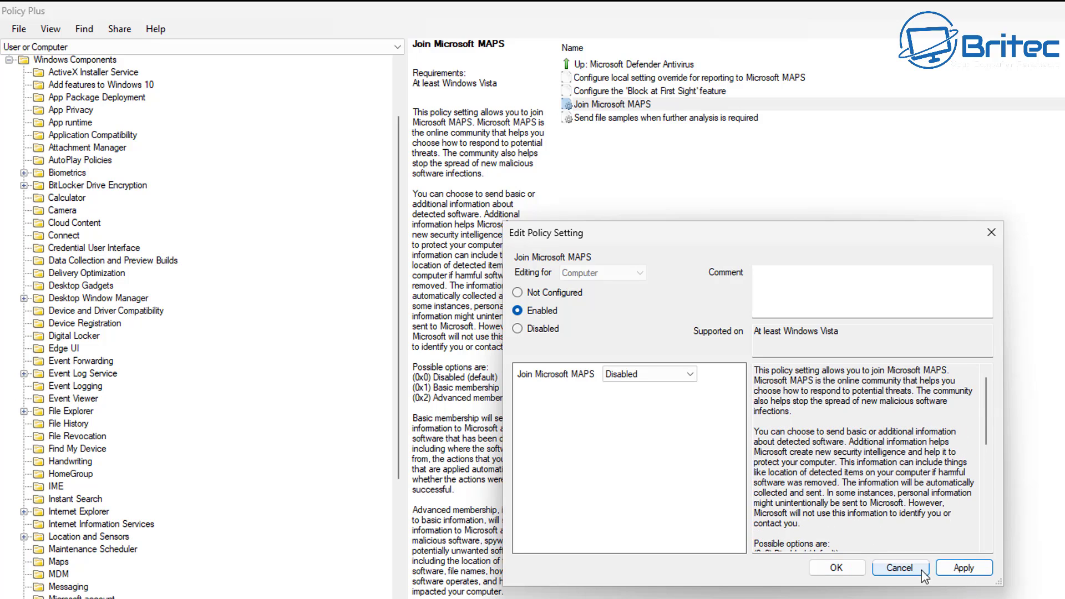
{"action": "left_click", "coordinate": [838, 568]}
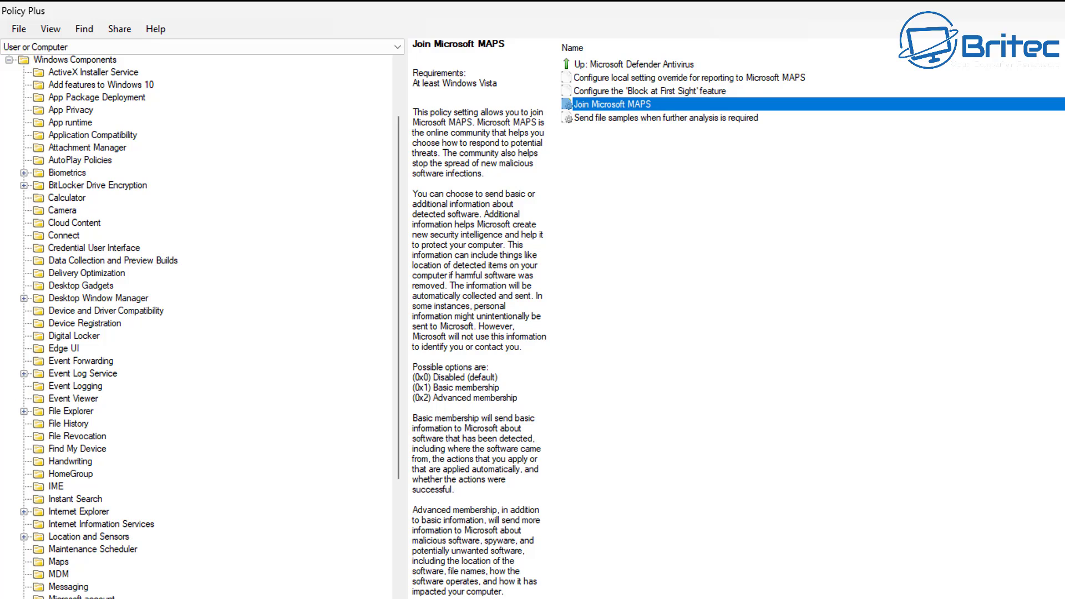
Review the Microsoft Defender Antivirus policy "Turn off Microsoft Defender Antivirus" without changing it.
{"action": "key", "text": "BackSpace"}
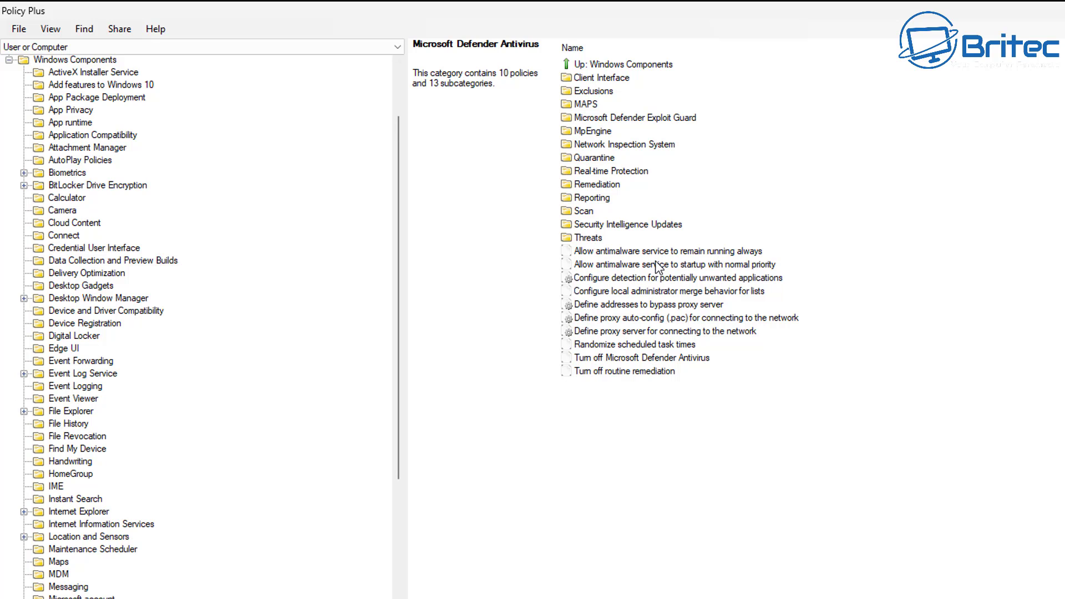
{"action": "left_click", "coordinate": [657, 359]}
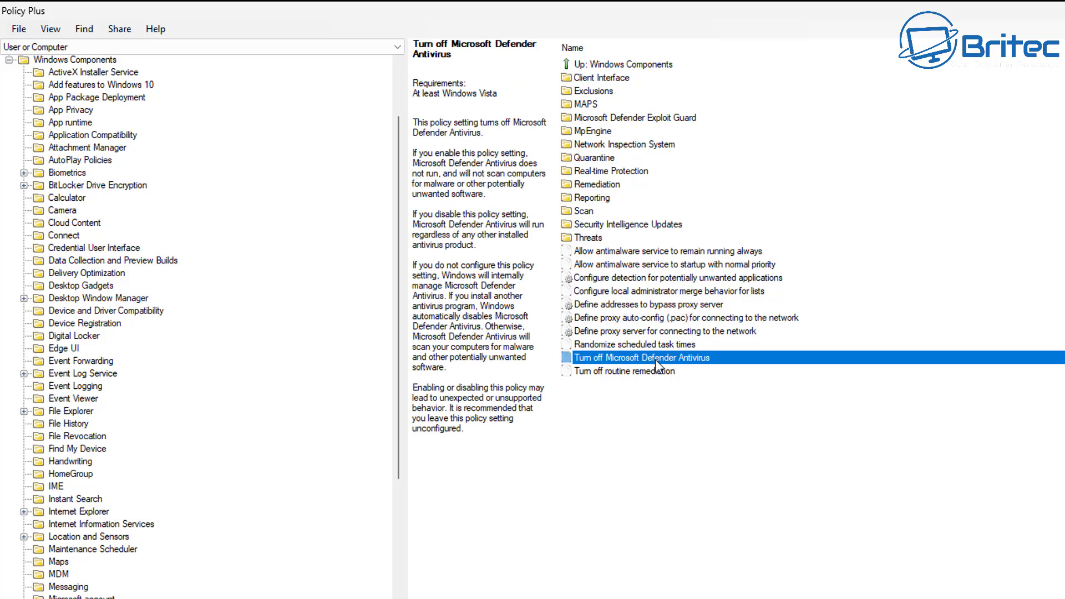
{"action": "double_click", "coordinate": [701, 361]}
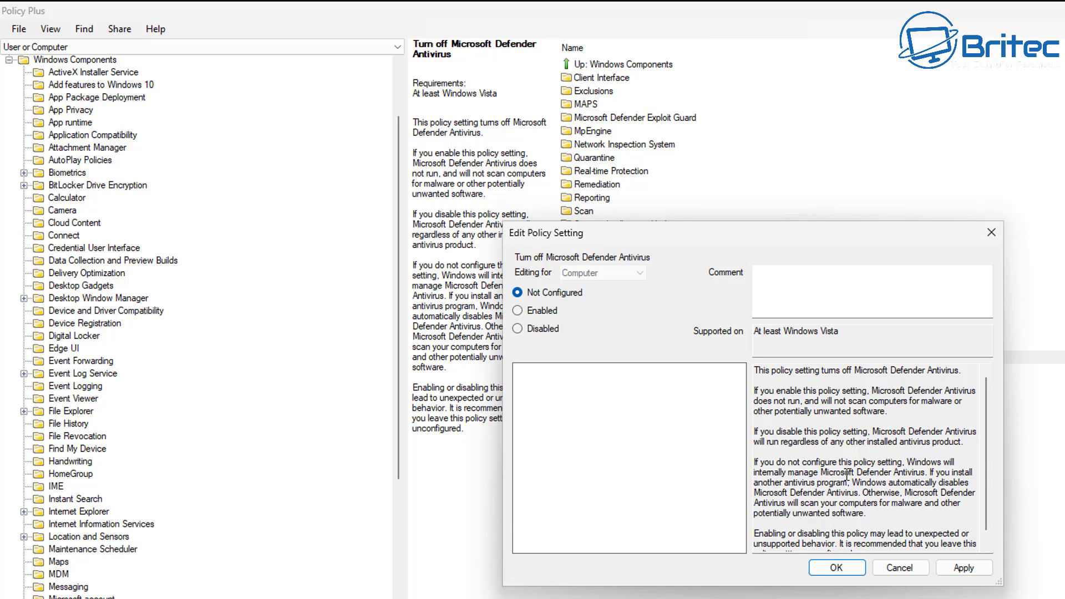
{"action": "left_click", "coordinate": [899, 568]}
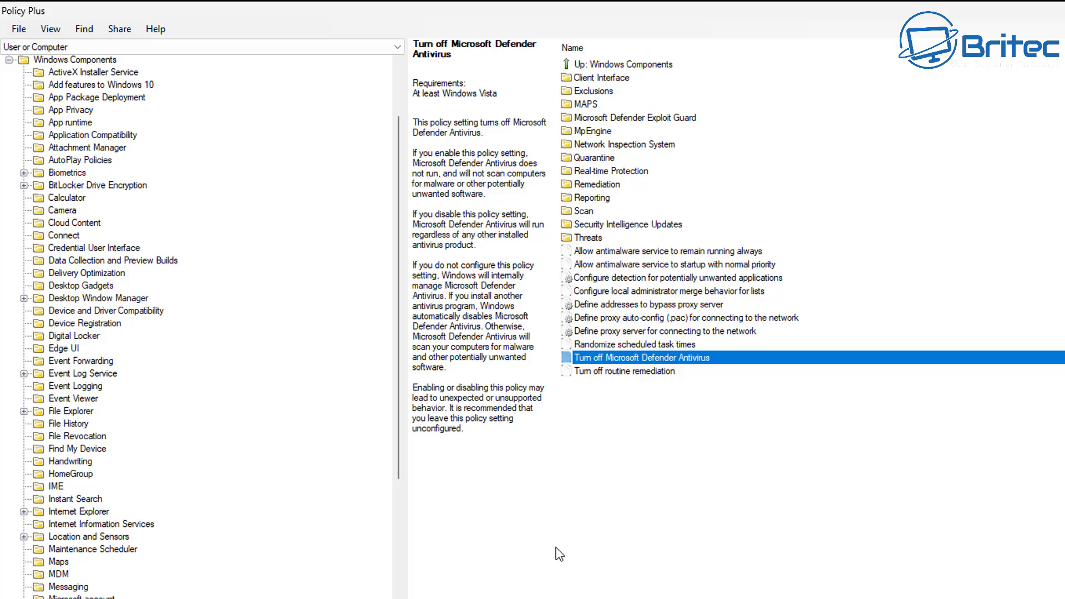
Look through the policies in the Microsoft User Experience Virtualization and NetMeeting categories.
{"action": "scroll", "coordinate": [316, 591], "scroll_direction": "down", "scroll_amount": 3}
{"action": "scroll", "coordinate": [314, 594], "scroll_direction": "down", "scroll_amount": 8}
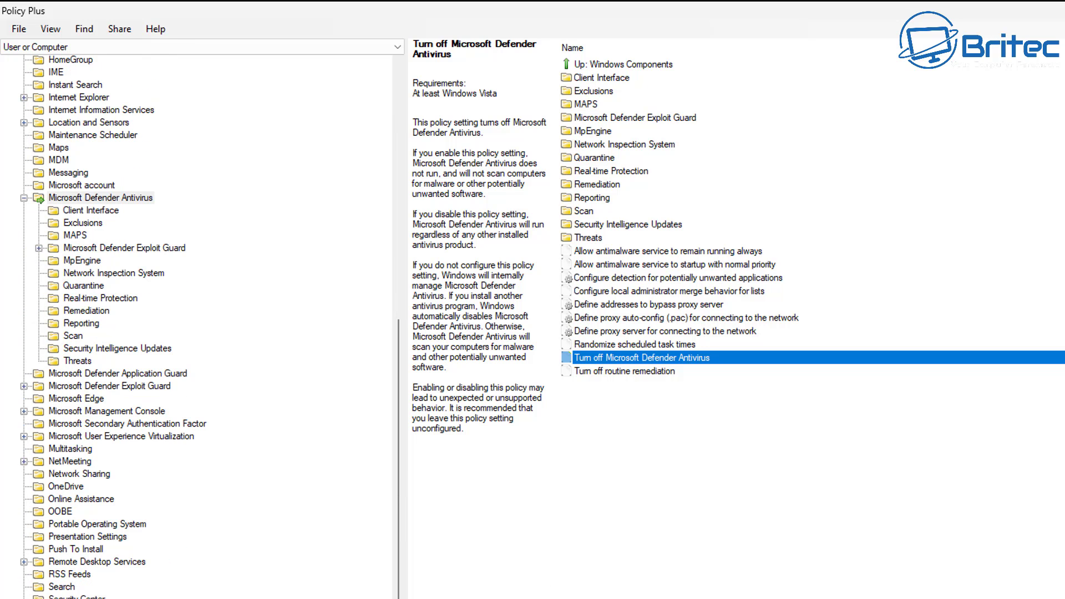
{"action": "left_click", "coordinate": [148, 444]}
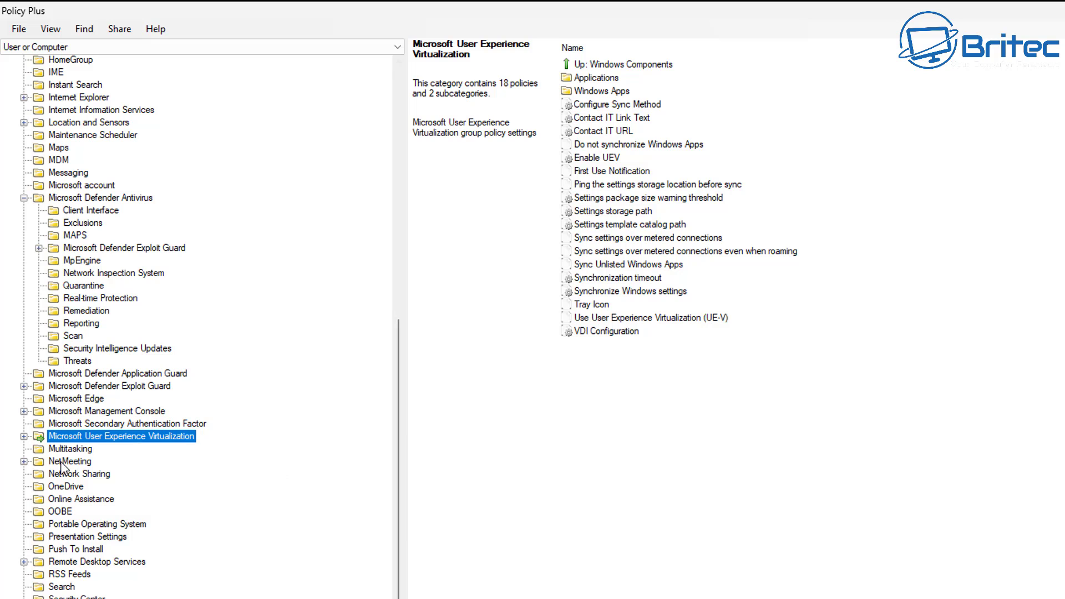
{"action": "scroll", "coordinate": [160, 560], "scroll_direction": "down", "scroll_amount": 4}
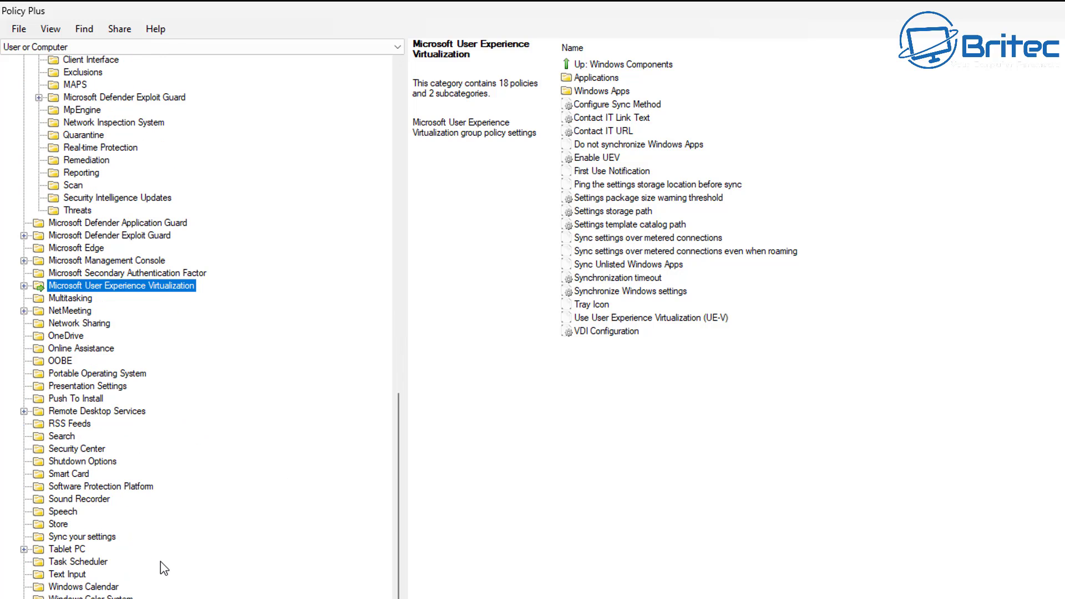
{"action": "scroll", "coordinate": [161, 562], "scroll_direction": "up", "scroll_amount": 4}
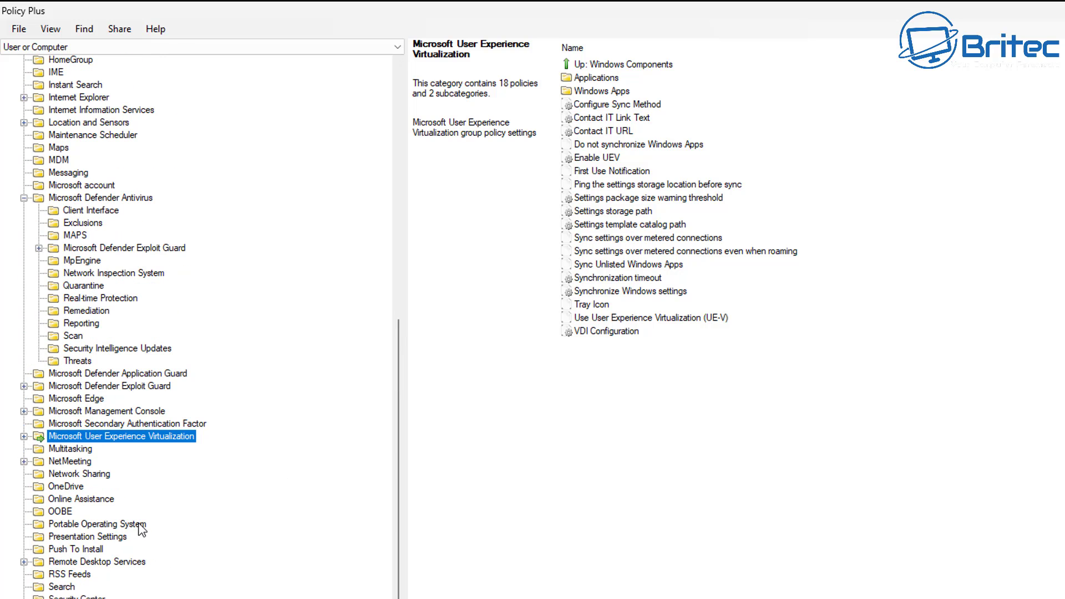
{"action": "left_click", "coordinate": [82, 463]}
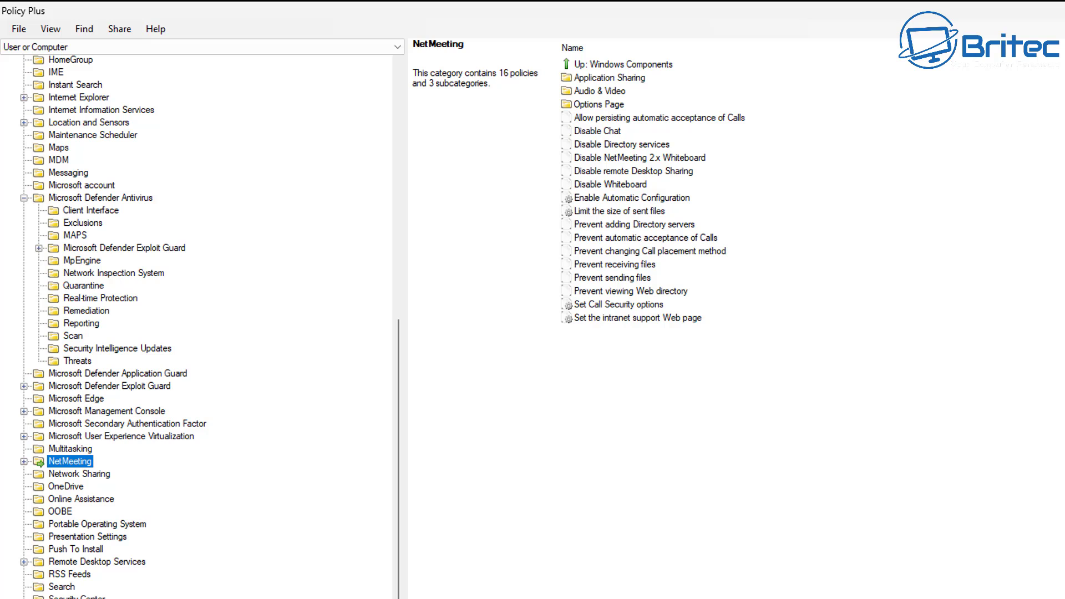
{"action": "left_click", "coordinate": [100, 198]}
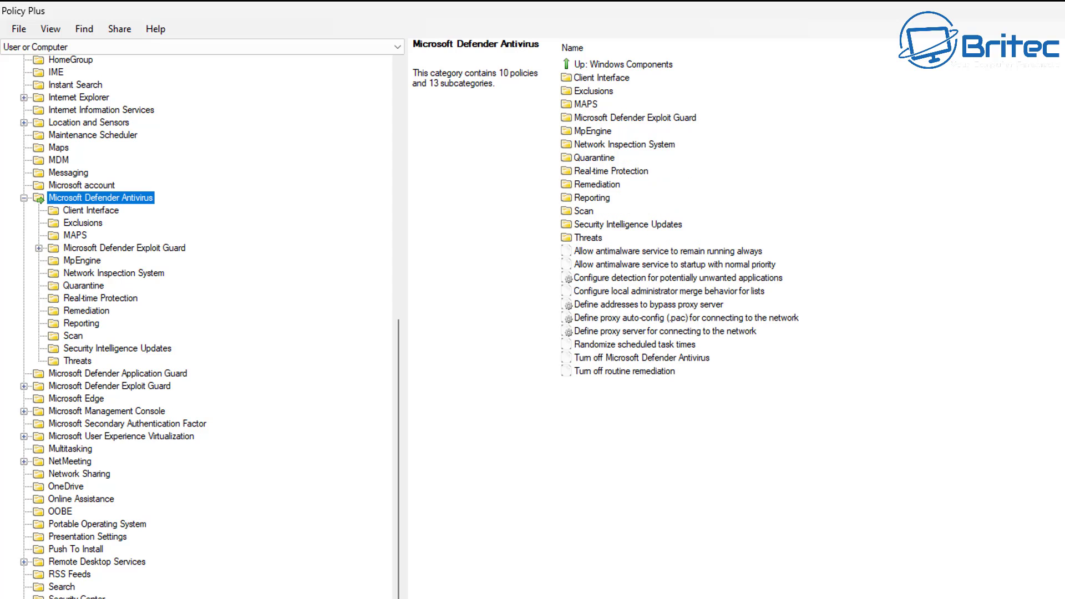
Examine the Remote Desktop Connection Client policies under Remote Desktop Services and return to the Microsoft Defender Antivirus category.
{"action": "left_click", "coordinate": [111, 562]}
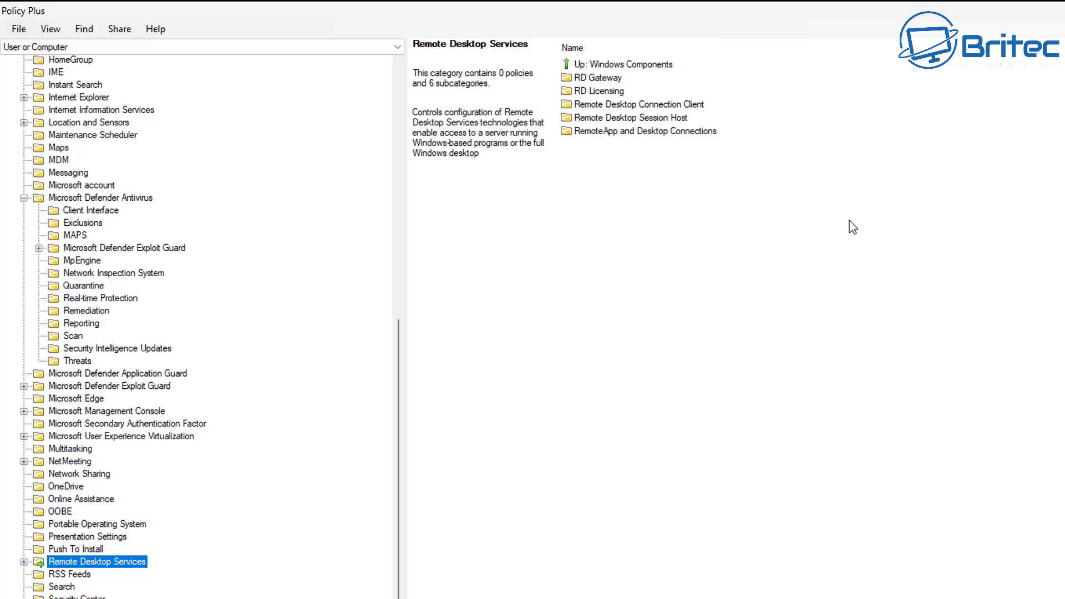
{"action": "left_click", "coordinate": [686, 110]}
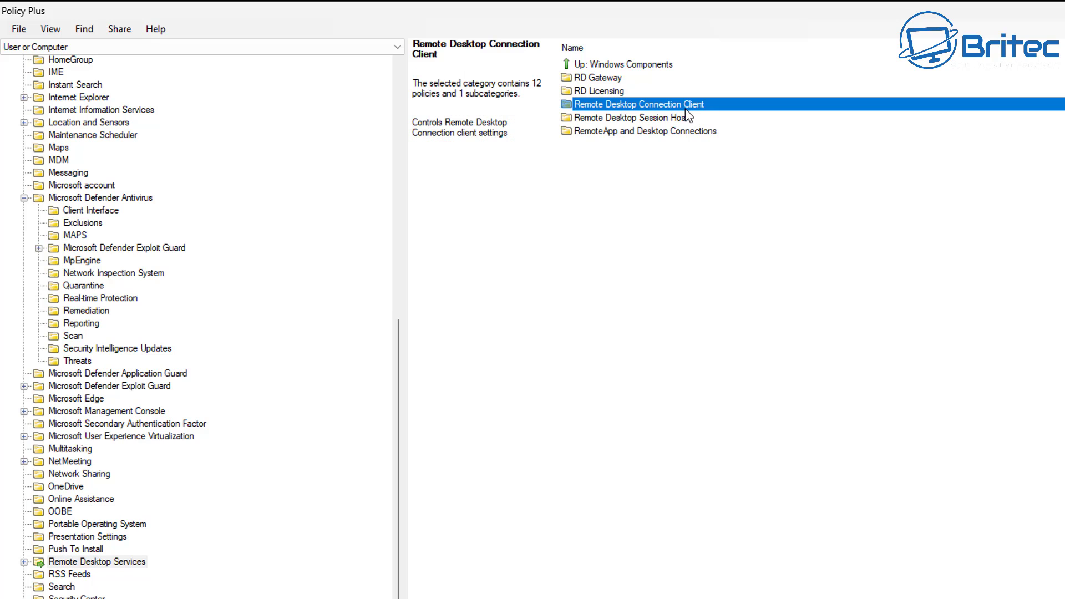
{"action": "double_click", "coordinate": [686, 110]}
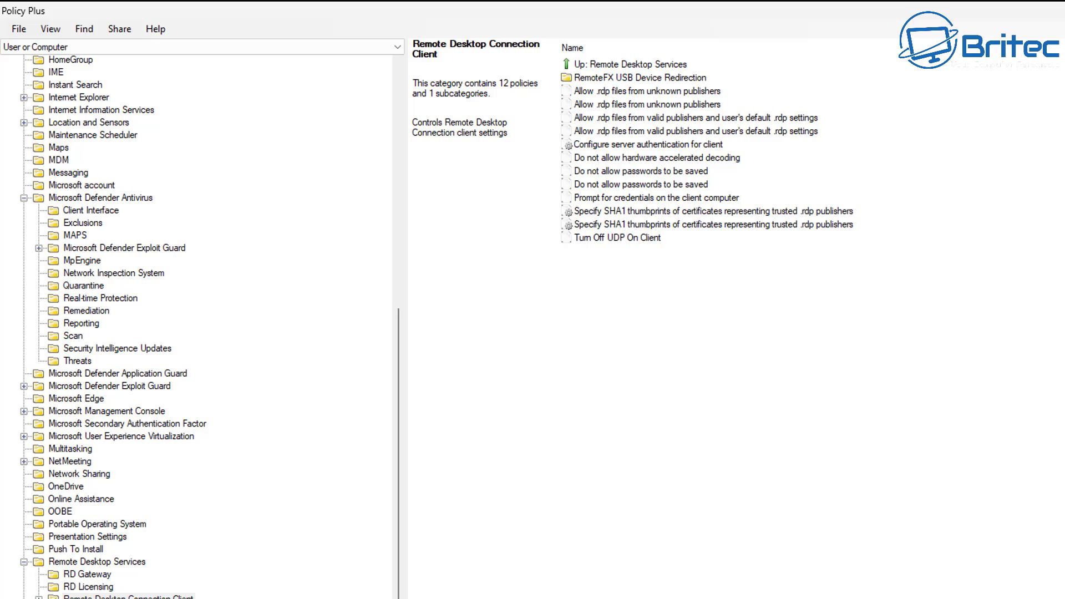
{"action": "left_click", "coordinate": [101, 198]}
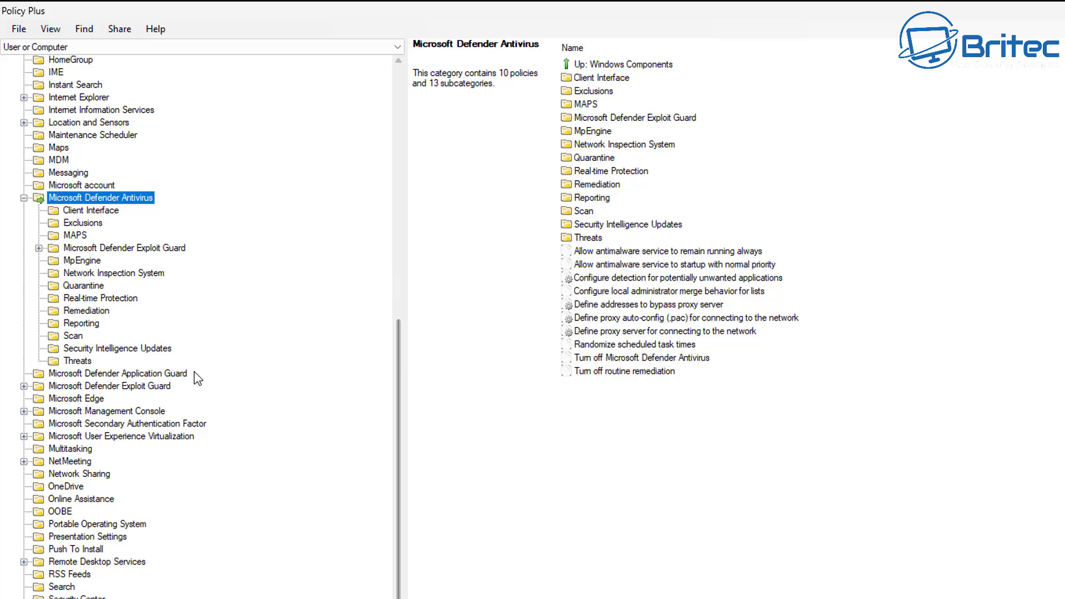
Disable the Text Input policy "Improve inking and typing recognition" and view "Allow uninstallation of language features when a language is uninstalled" without changing it.
{"action": "type", "text": "text"}
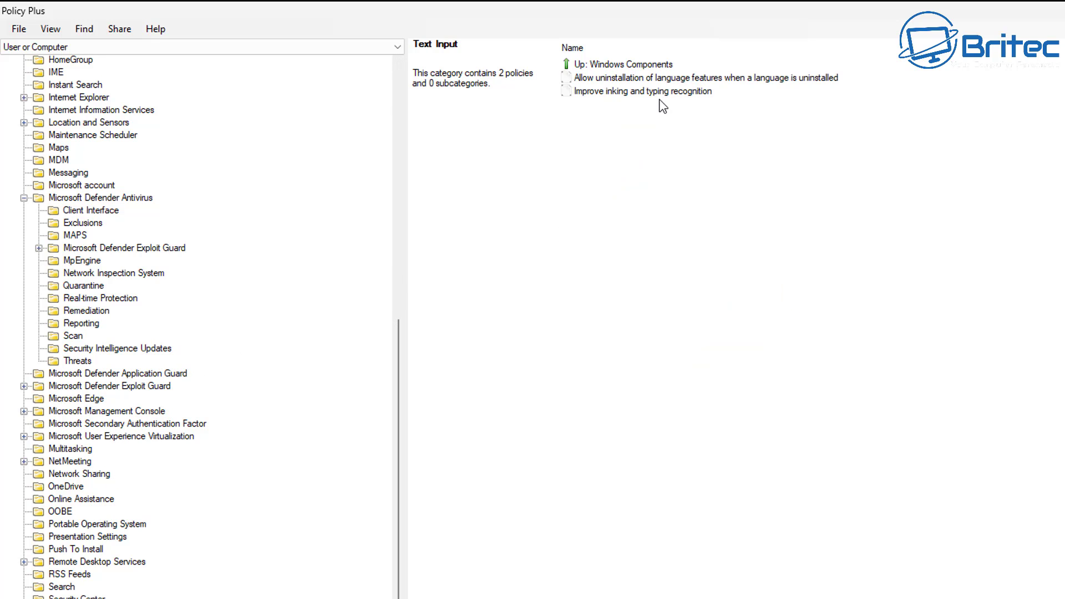
{"action": "double_click", "coordinate": [660, 96]}
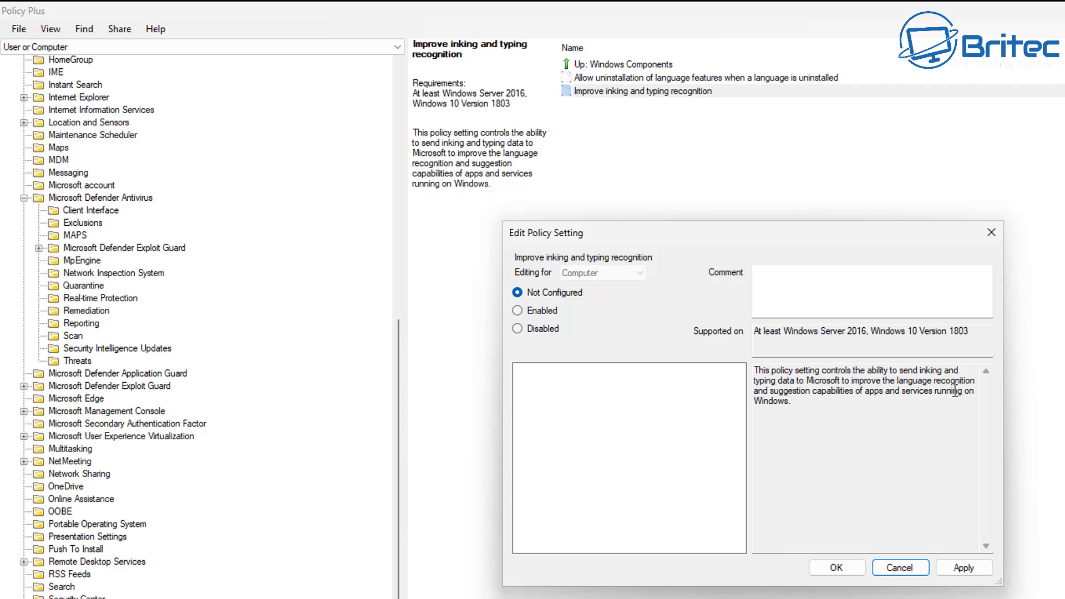
{"action": "left_click", "coordinate": [518, 329]}
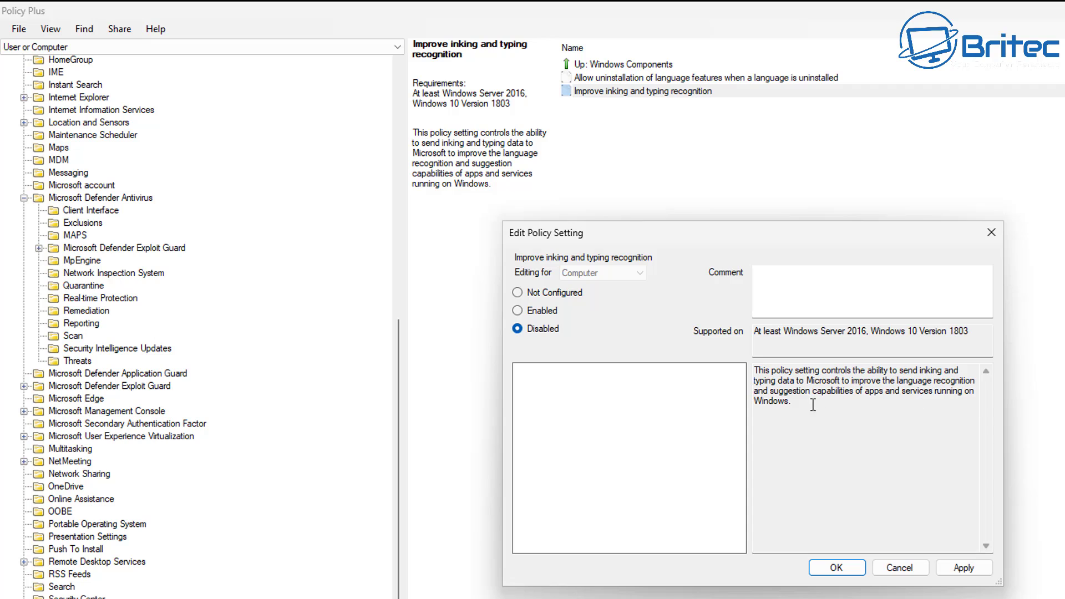
{"action": "left_click", "coordinate": [949, 568]}
{"action": "left_click", "coordinate": [839, 569]}
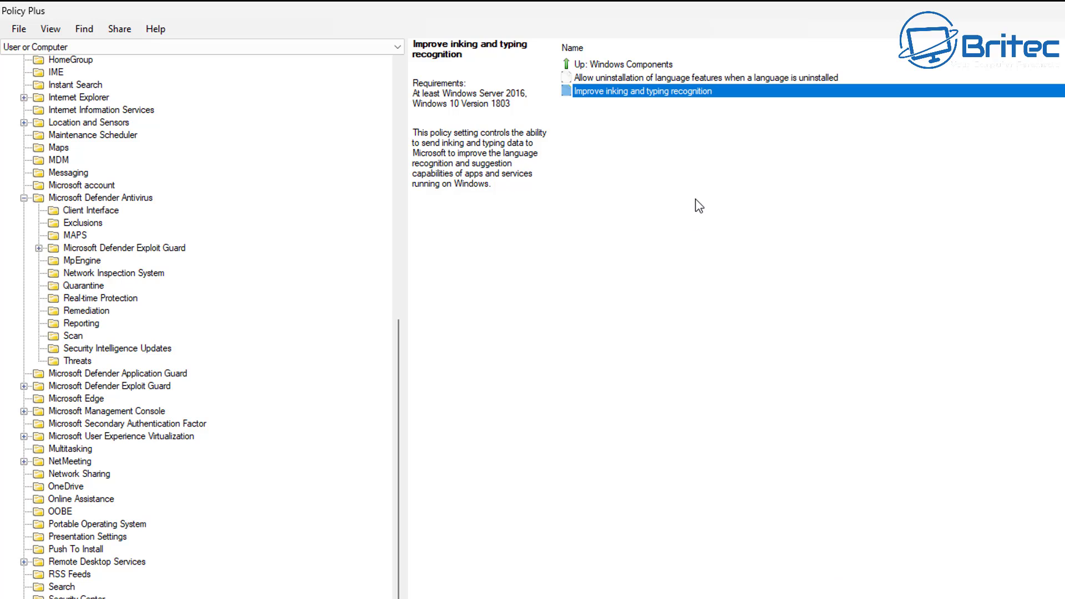
{"action": "double_click", "coordinate": [735, 79]}
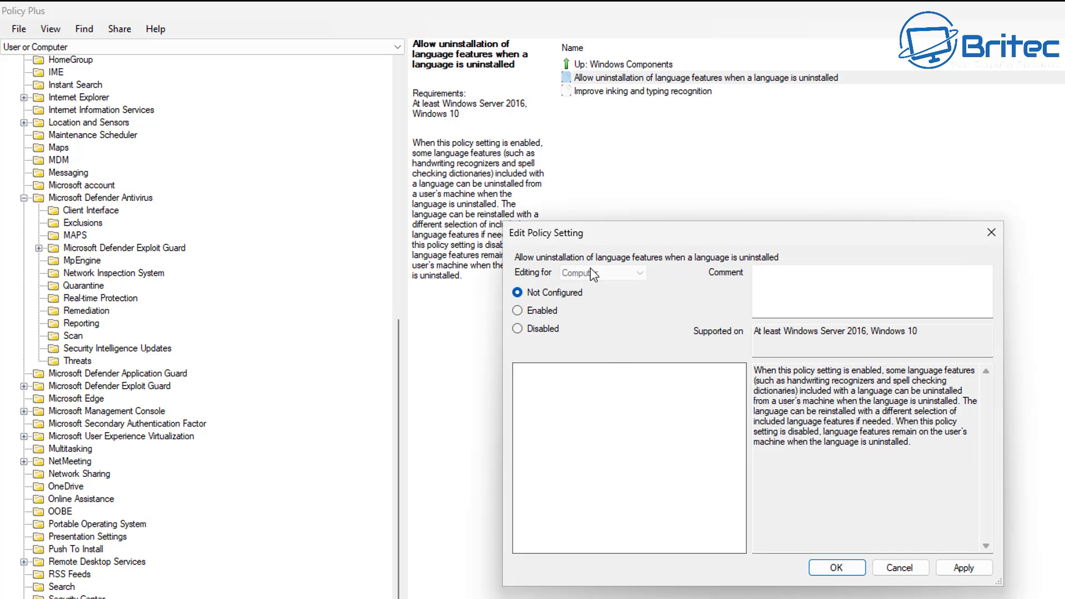
{"action": "left_click", "coordinate": [993, 233]}
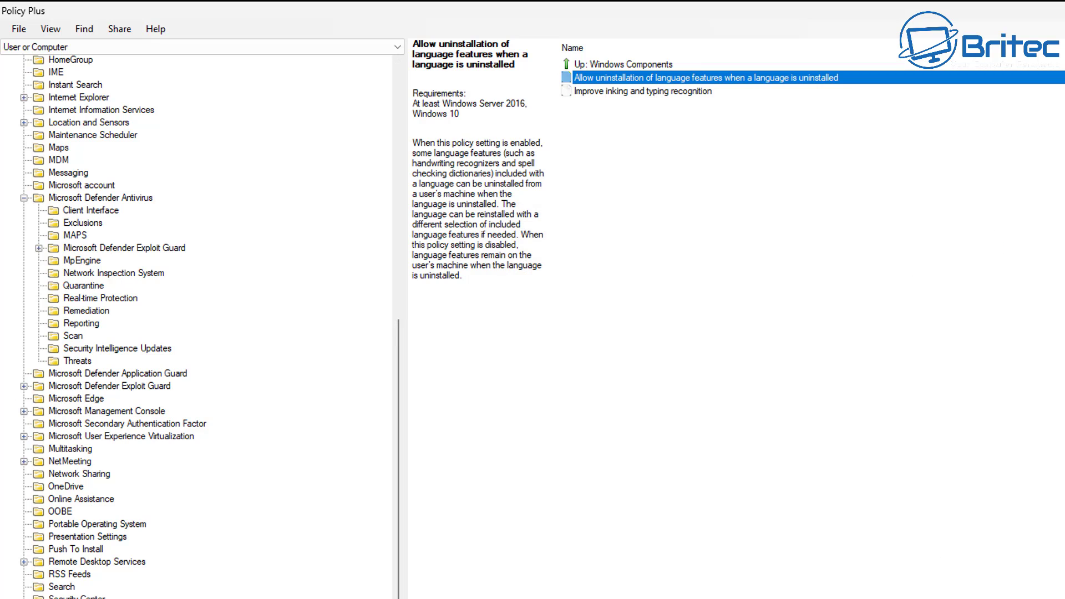
Enable the user policy "Disable Windows Error Reporting" in the Windows Error Reporting category.
{"action": "scroll", "coordinate": [199, 327], "scroll_direction": "down", "scroll_amount": 2}
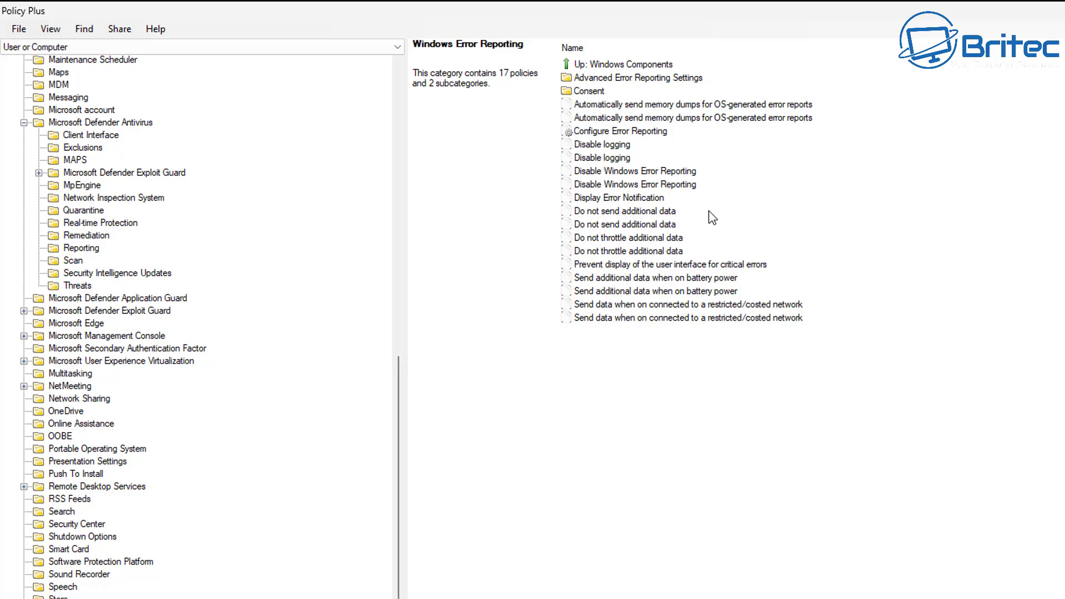
{"action": "left_click", "coordinate": [671, 172]}
{"action": "double_click", "coordinate": [676, 171]}
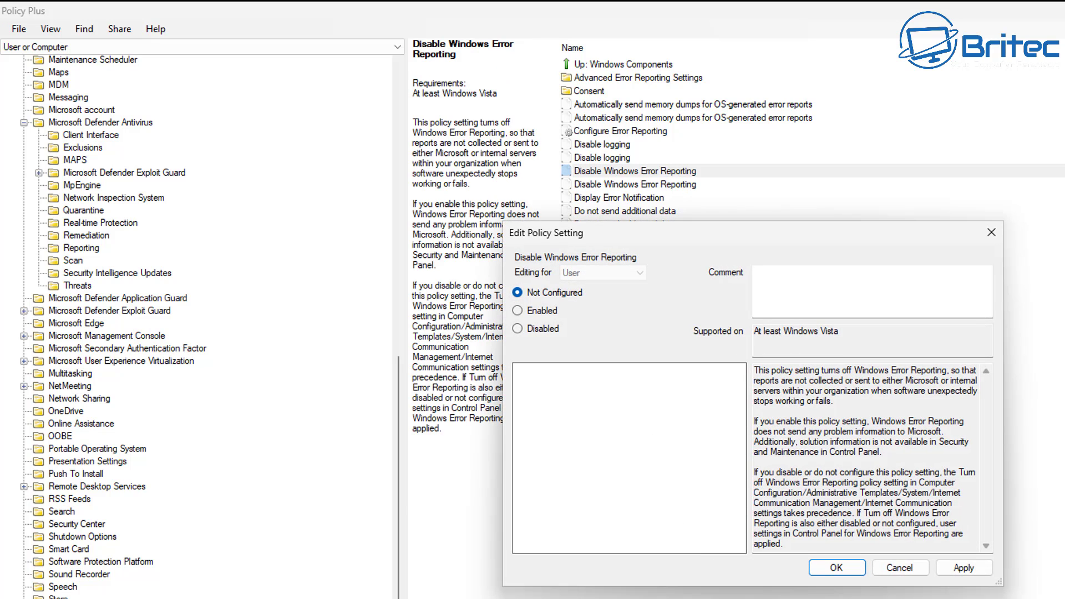
{"action": "left_click", "coordinate": [549, 314]}
{"action": "left_click_drag", "start_coordinate": [755, 423], "coordinate": [970, 455]}
{"action": "left_click", "coordinate": [963, 568]}
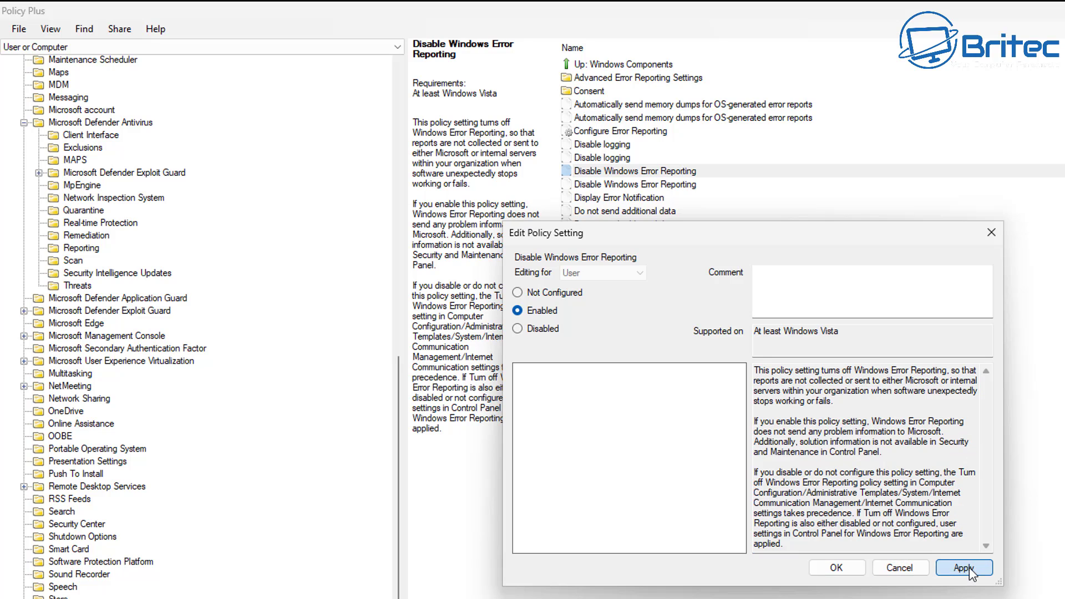
Enable the computer policy "Disable Windows Error Reporting" in addition to the user policy.
{"action": "left_click", "coordinate": [836, 568]}
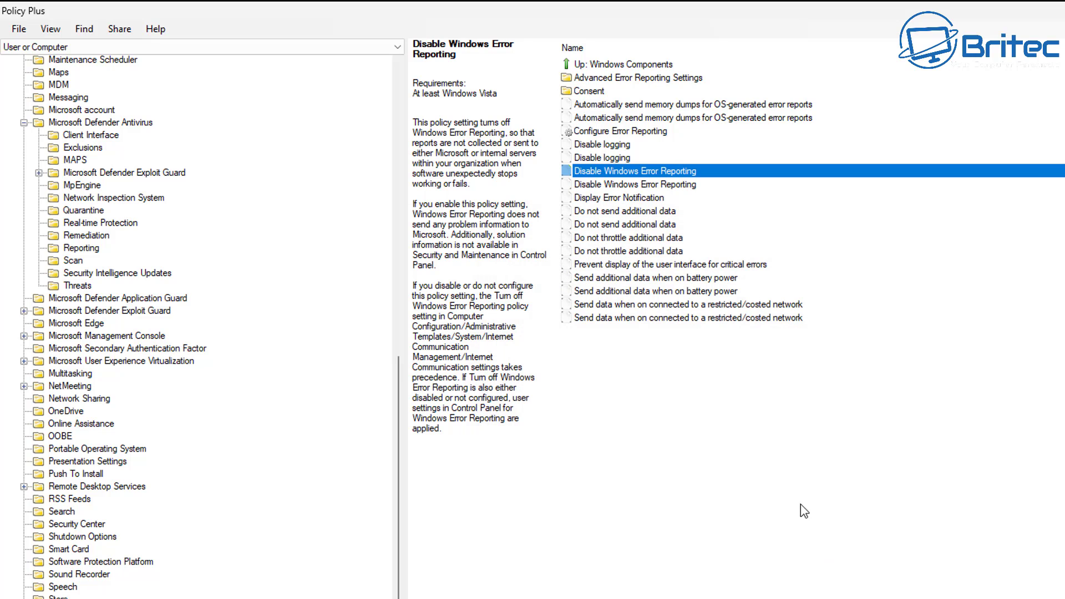
{"action": "left_click", "coordinate": [661, 188]}
{"action": "double_click", "coordinate": [661, 189]}
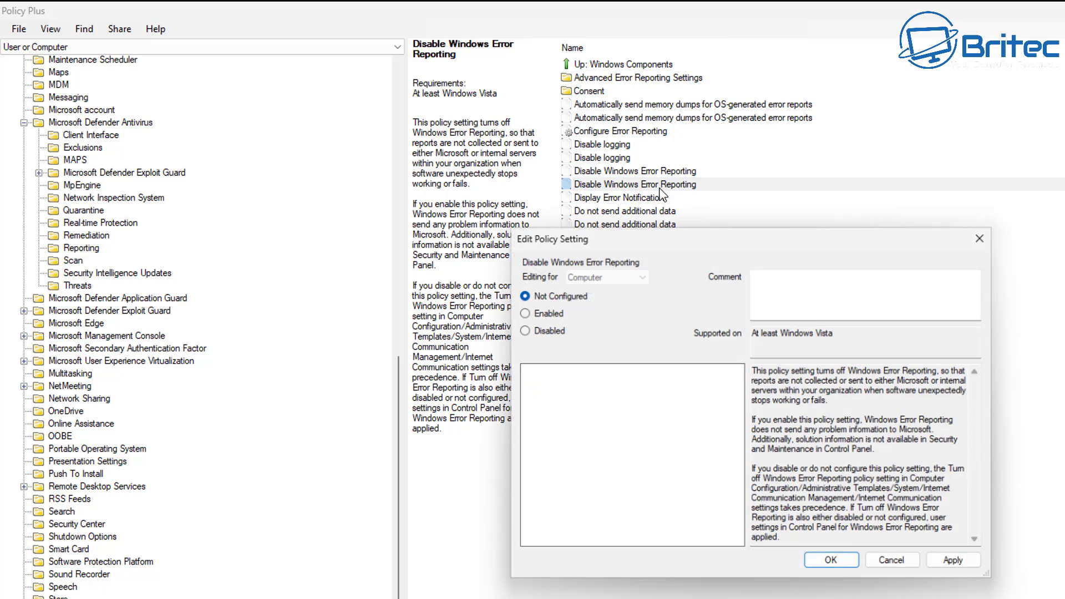
{"action": "left_click", "coordinate": [519, 311]}
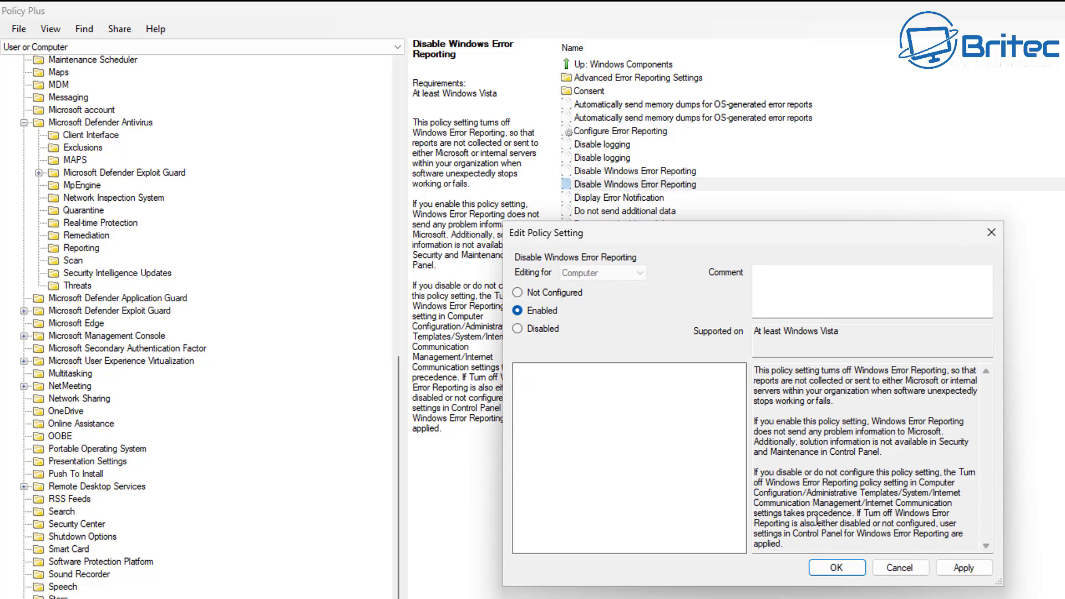
{"action": "left_click", "coordinate": [819, 571]}
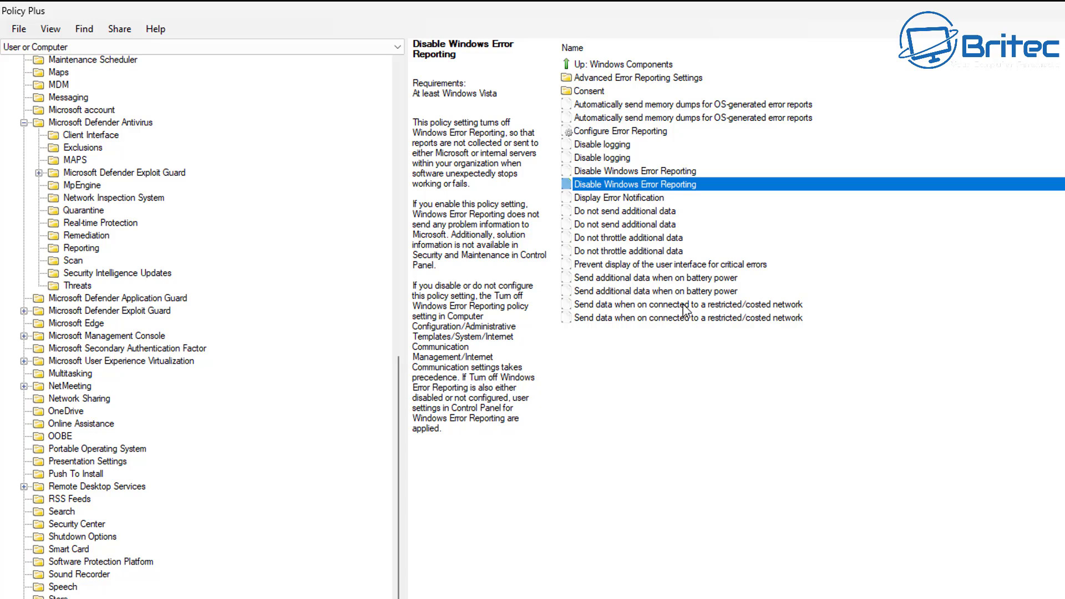
View the computer policy "Send additional data when on battery power" without changing it.
{"action": "left_click", "coordinate": [702, 305]}
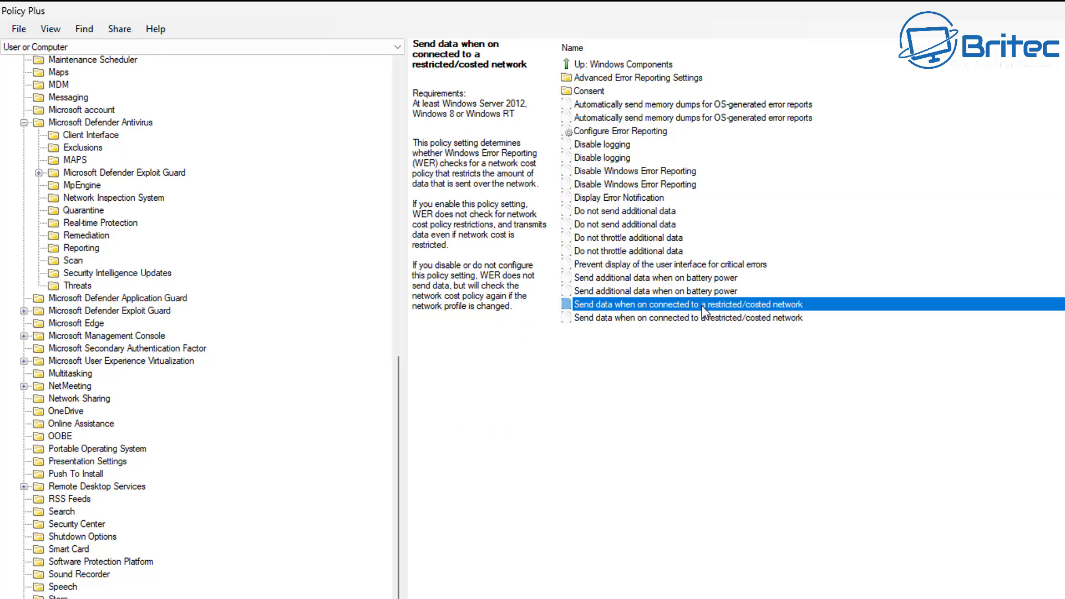
{"action": "double_click", "coordinate": [712, 292]}
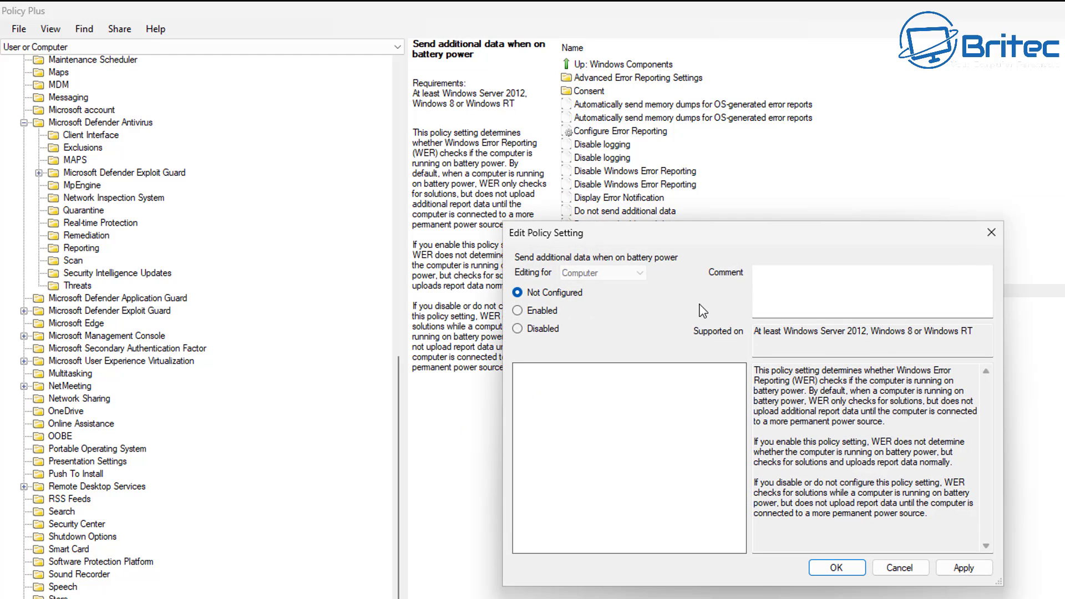
{"action": "left_click", "coordinate": [996, 228]}
{"action": "double_click", "coordinate": [718, 295]}
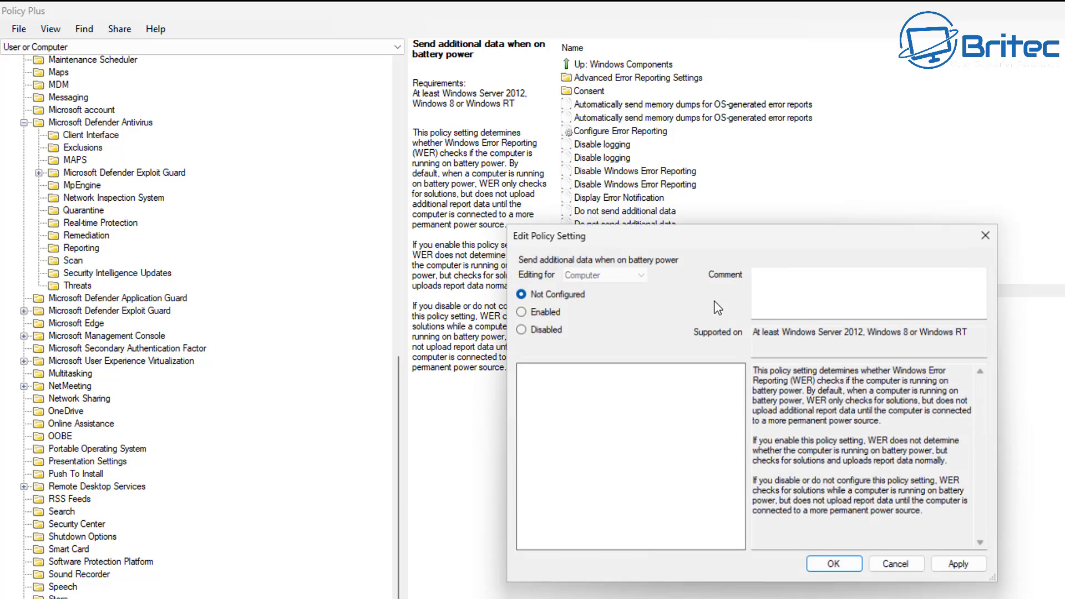
{"action": "left_click", "coordinate": [983, 232]}
Disable the user policy "Send data when on connected to a restricted/costed network".
{"action": "left_click", "coordinate": [702, 304]}
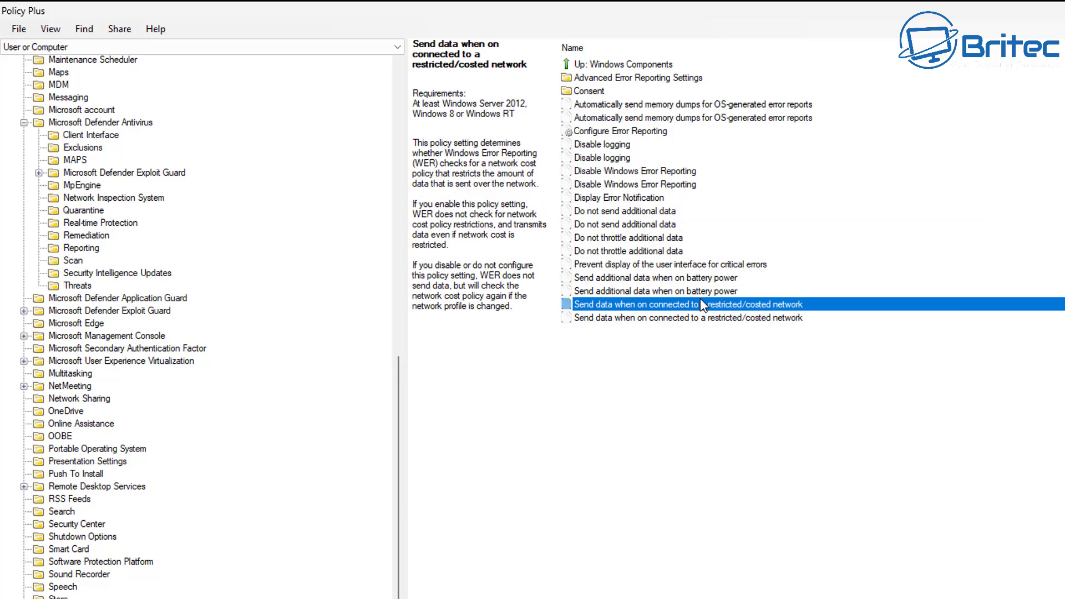
{"action": "double_click", "coordinate": [701, 302]}
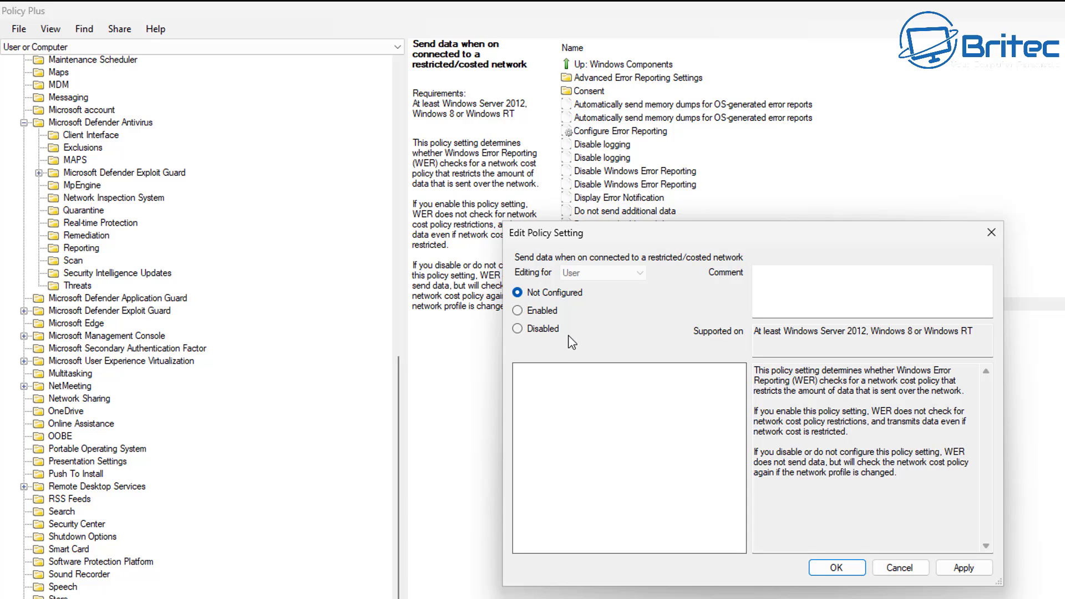
{"action": "left_click", "coordinate": [543, 328]}
{"action": "left_click", "coordinate": [964, 567]}
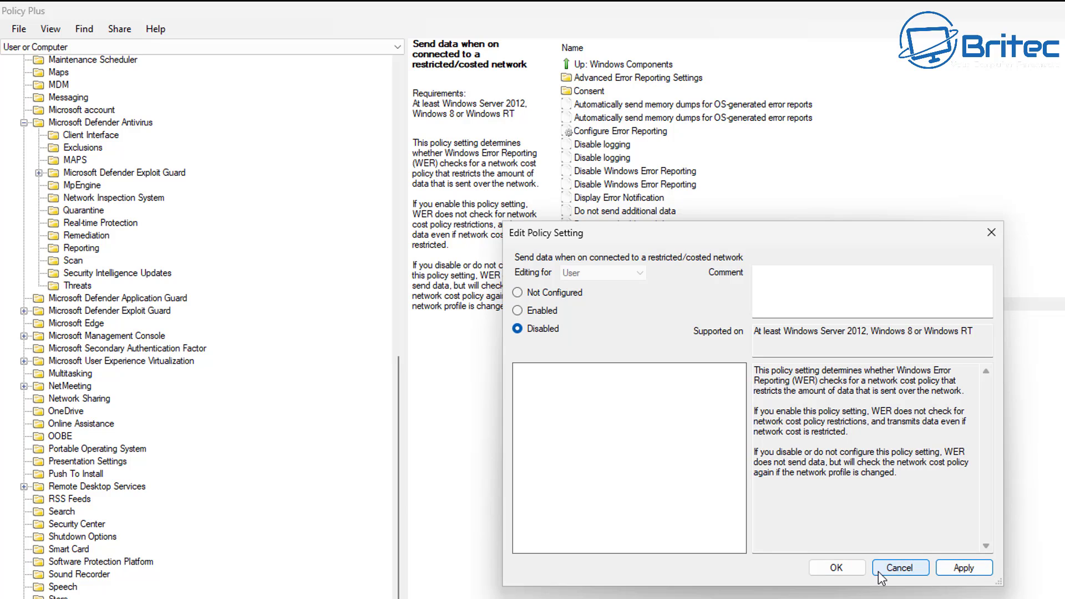
{"action": "left_click", "coordinate": [836, 569]}
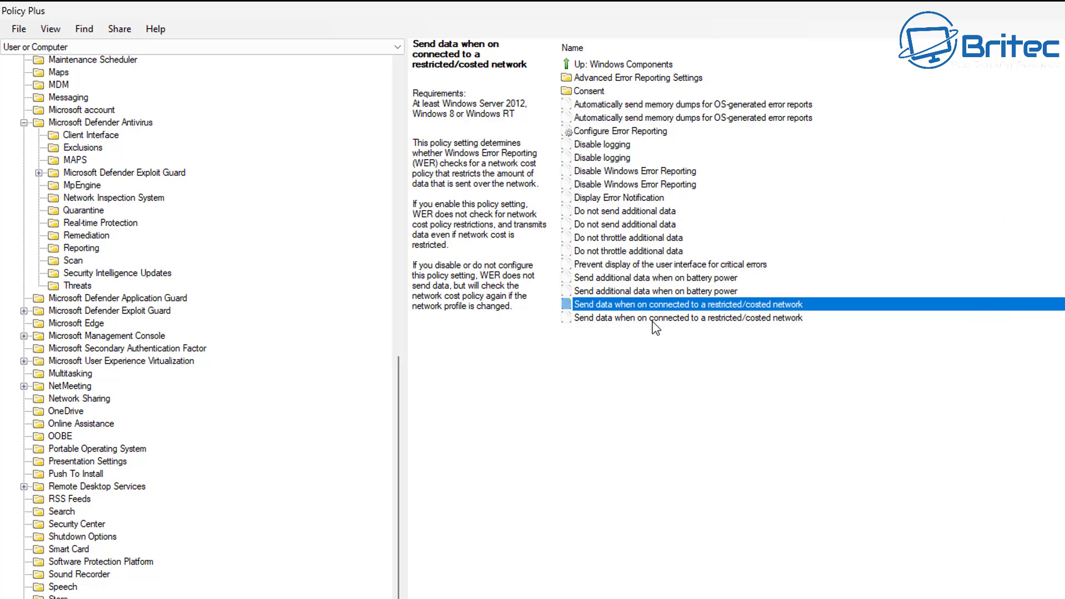
Disable the computer policy "Send data when on connected to a restricted/costed network".
{"action": "double_click", "coordinate": [654, 320]}
{"action": "left_click", "coordinate": [531, 330]}
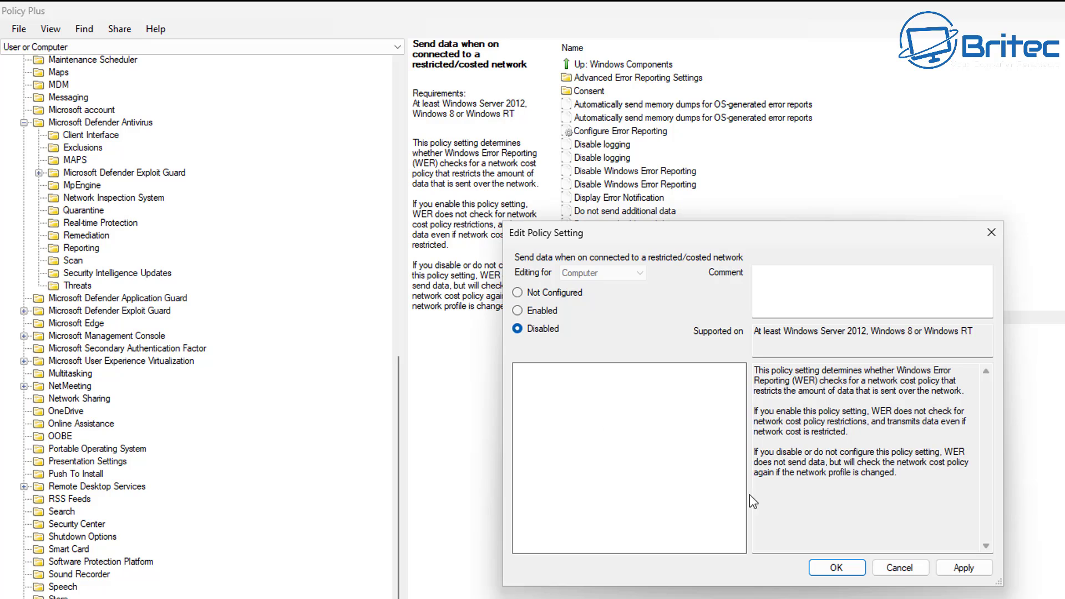
{"action": "left_click_drag", "start_coordinate": [754, 453], "coordinate": [910, 482]}
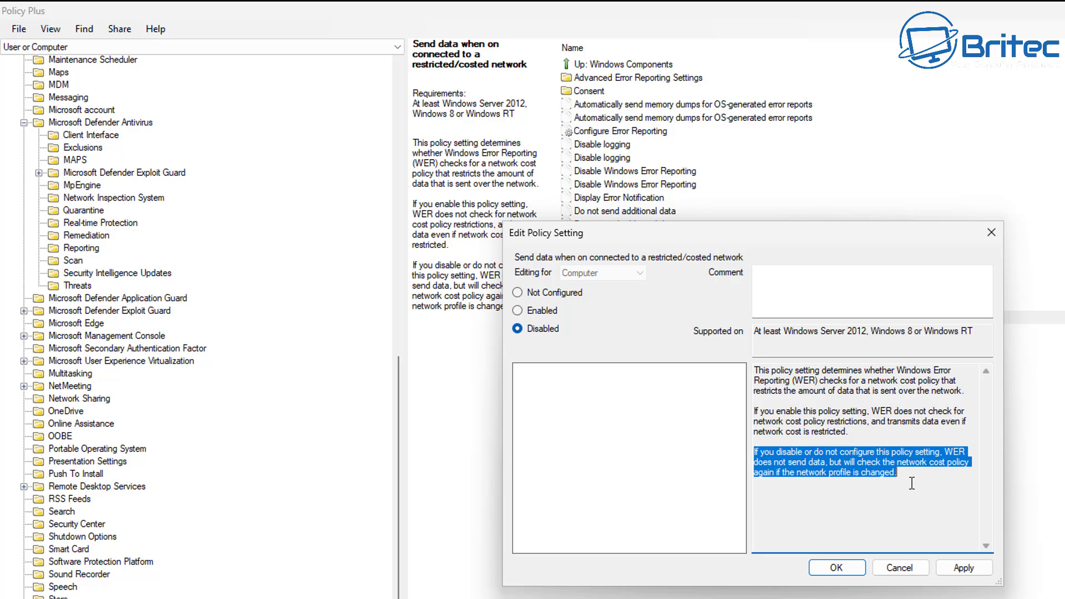
{"action": "left_click", "coordinate": [963, 567]}
{"action": "left_click", "coordinate": [836, 567]}
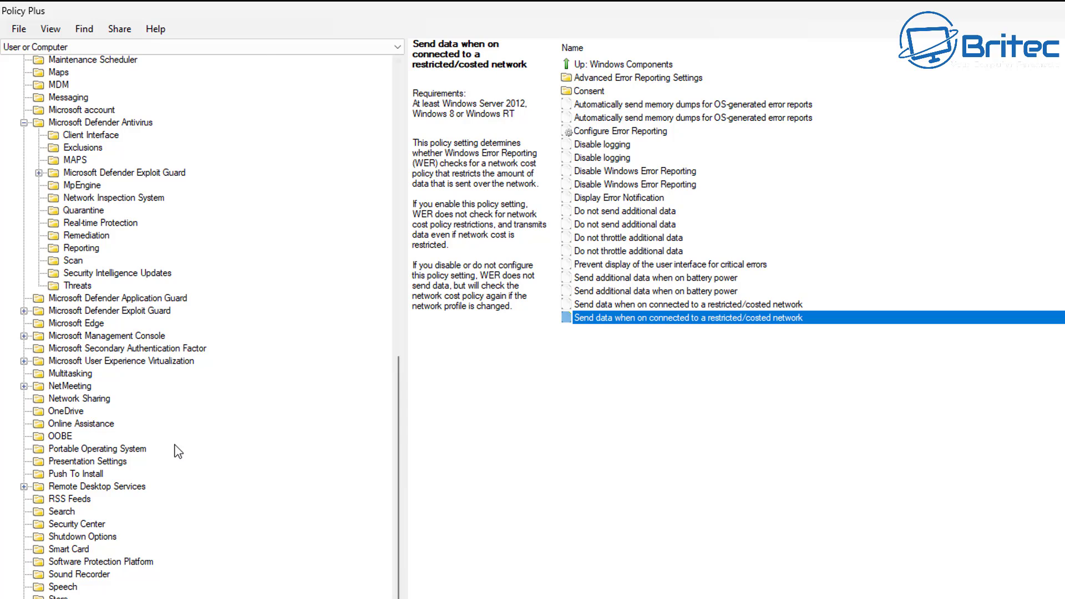
Enable the policy "Do not allow web search" in the Search category under Windows Components.
{"action": "left_click", "coordinate": [78, 512]}
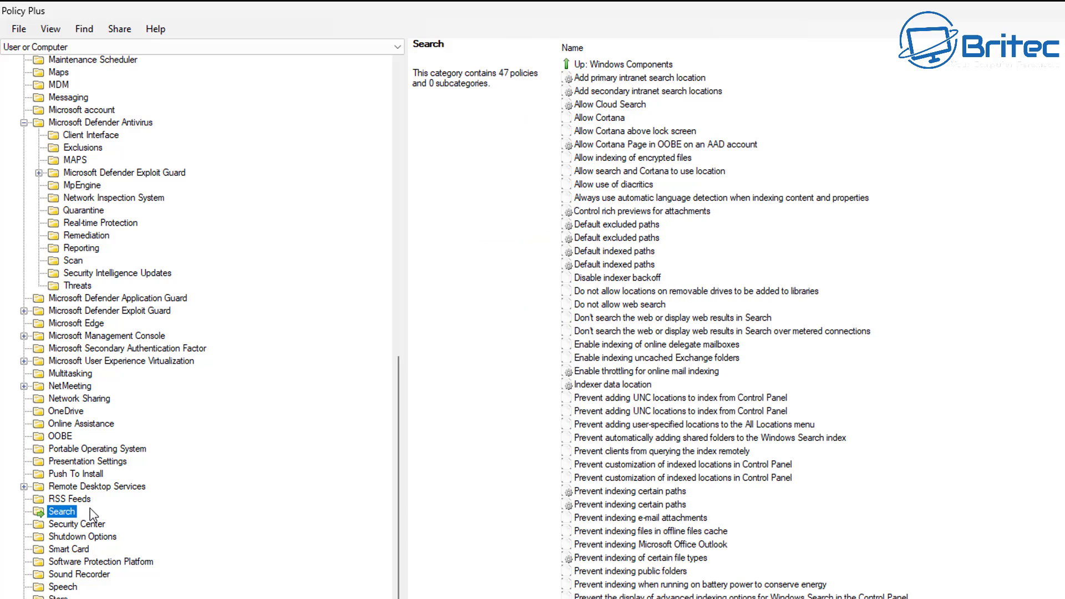
{"action": "double_click", "coordinate": [630, 304]}
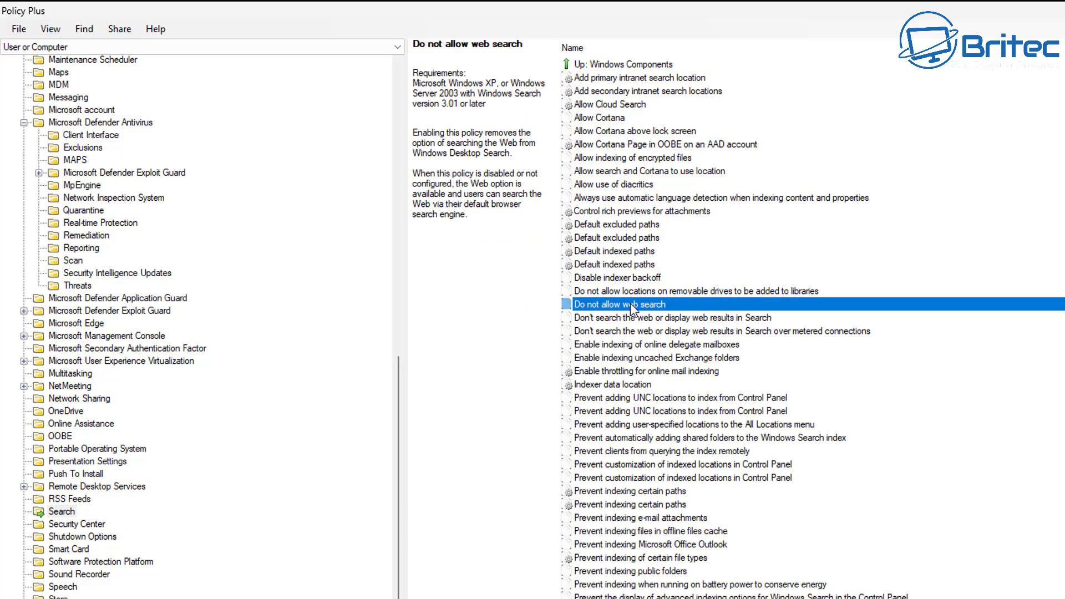
{"action": "left_click_drag", "start_coordinate": [657, 248], "coordinate": [733, 327]}
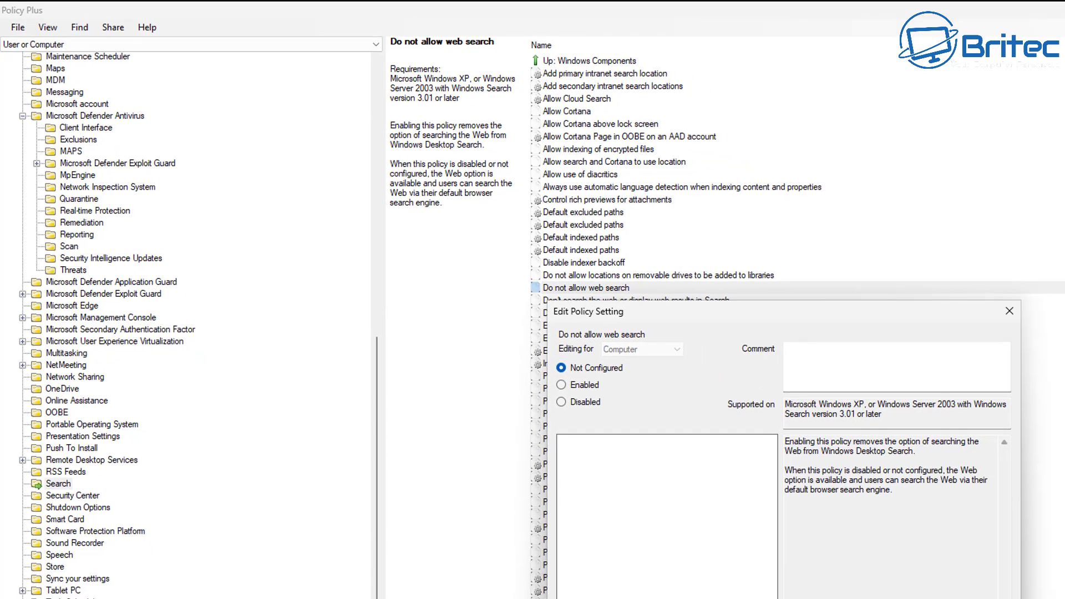
{"action": "left_click", "coordinate": [582, 387]}
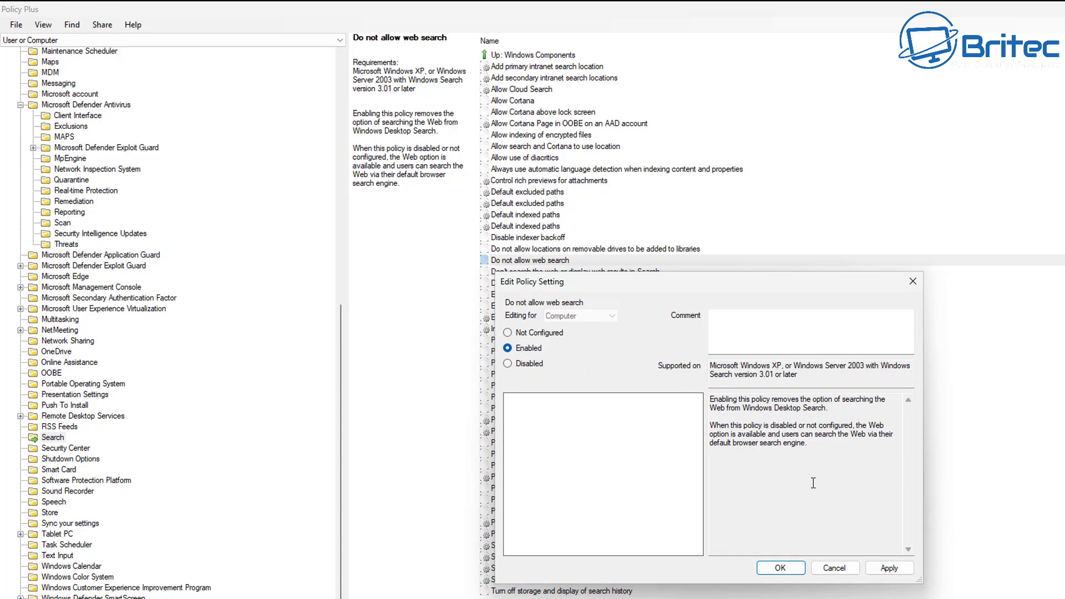
{"action": "left_click", "coordinate": [888, 568]}
{"action": "left_click", "coordinate": [777, 569]}
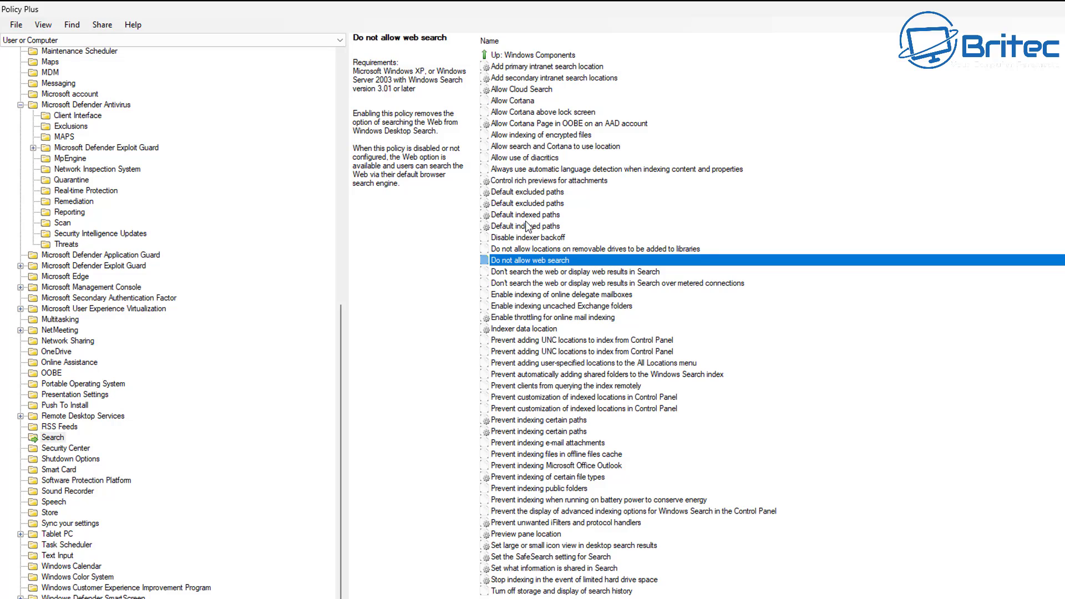
Disable the Search policy "Allow search and Cortana to use location".
{"action": "left_click", "coordinate": [533, 148]}
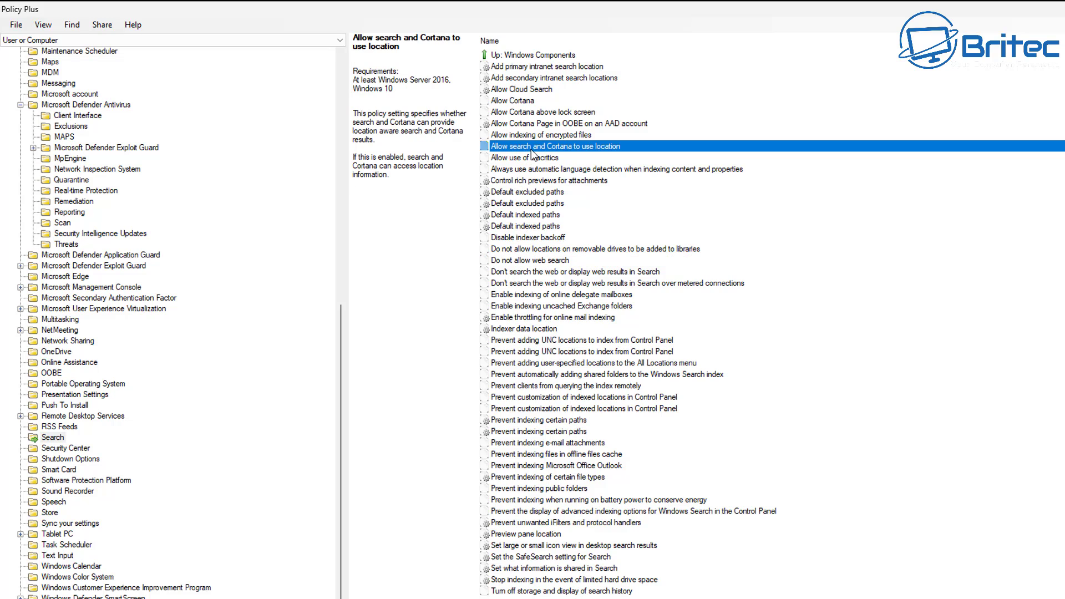
{"action": "double_click", "coordinate": [537, 148]}
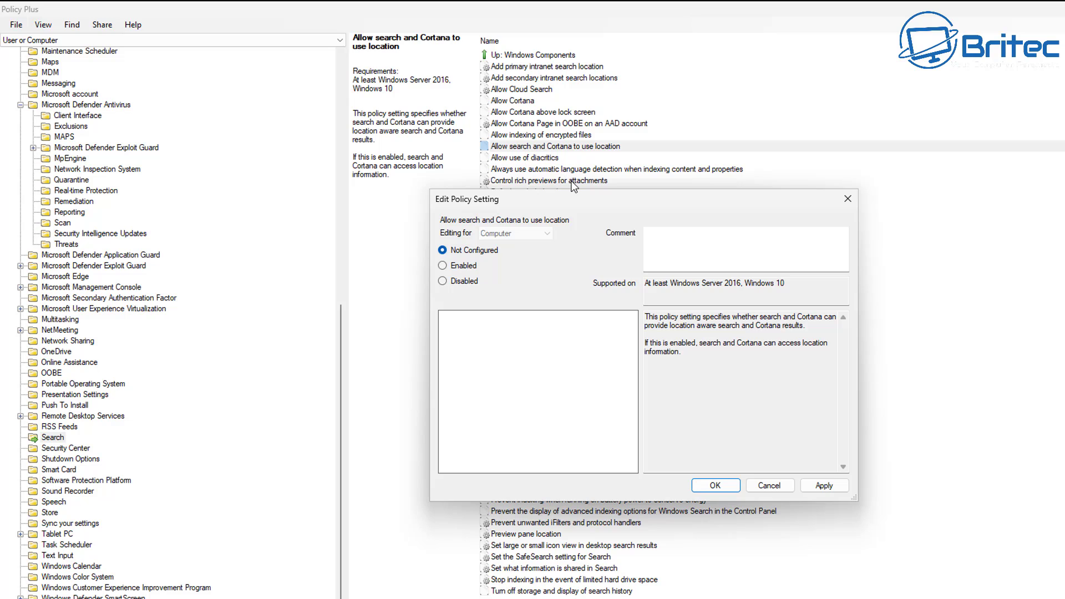
{"action": "left_click_drag", "start_coordinate": [576, 207], "coordinate": [672, 252]}
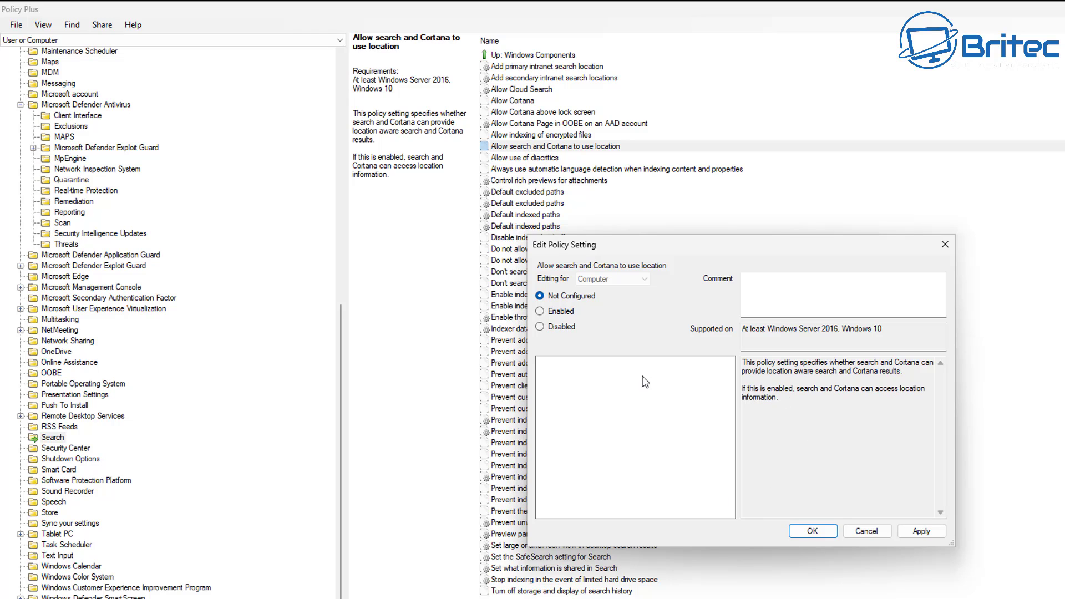
{"action": "left_click", "coordinate": [557, 332]}
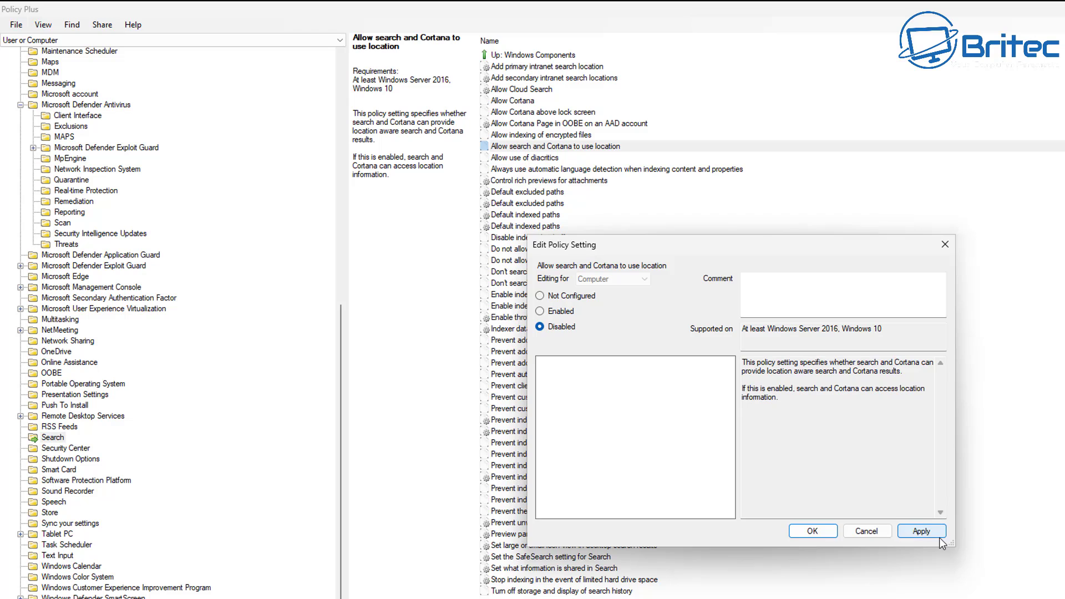
{"action": "left_click", "coordinate": [924, 533]}
{"action": "left_click", "coordinate": [812, 531]}
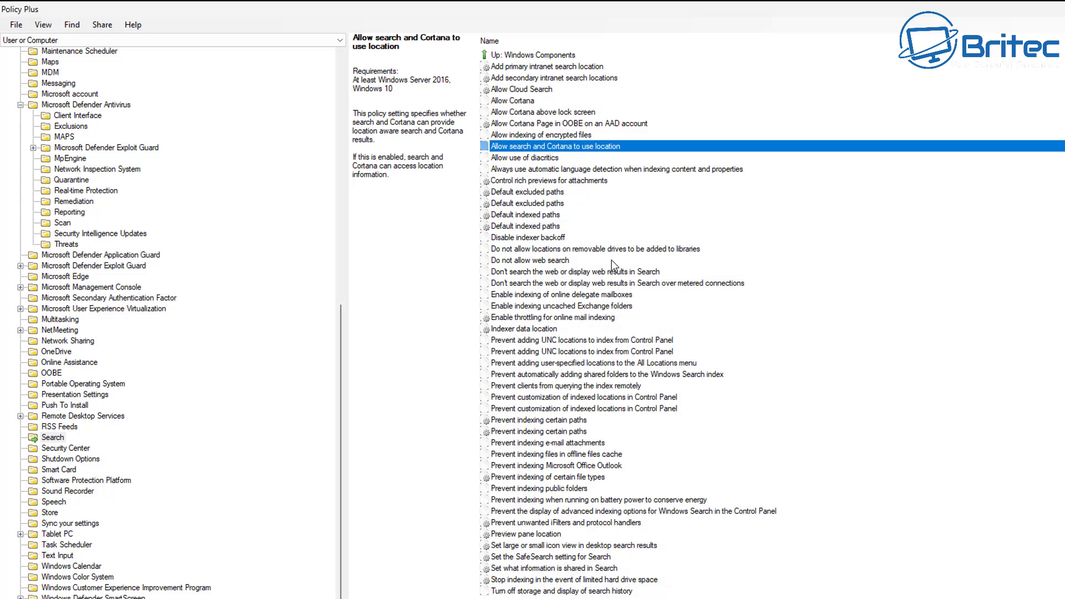
Enable the policy "Allow Cortana Page in OOBE on an AAD account" with its setting at "Disable Cortana Page in AAD".
{"action": "left_click", "coordinate": [561, 127]}
{"action": "double_click", "coordinate": [563, 126]}
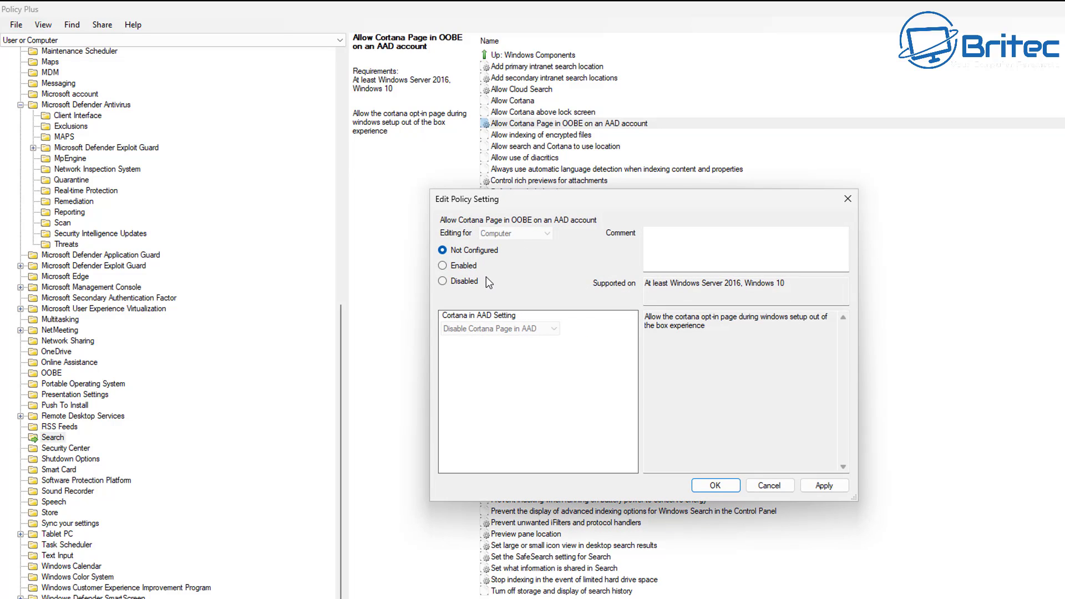
{"action": "left_click", "coordinate": [456, 266]}
{"action": "left_click", "coordinate": [496, 329]}
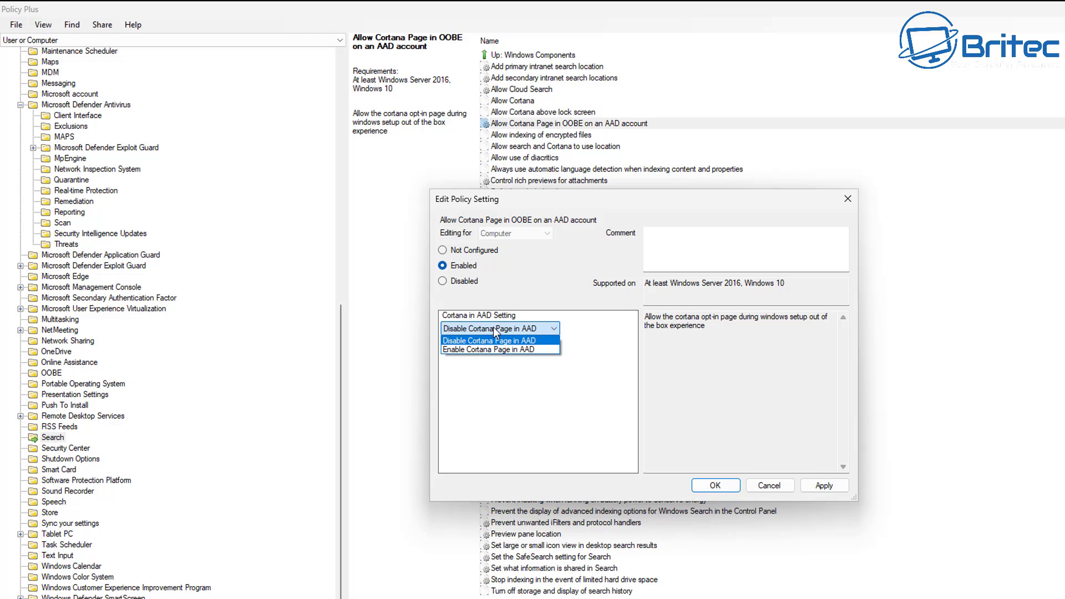
{"action": "left_click", "coordinate": [495, 330]}
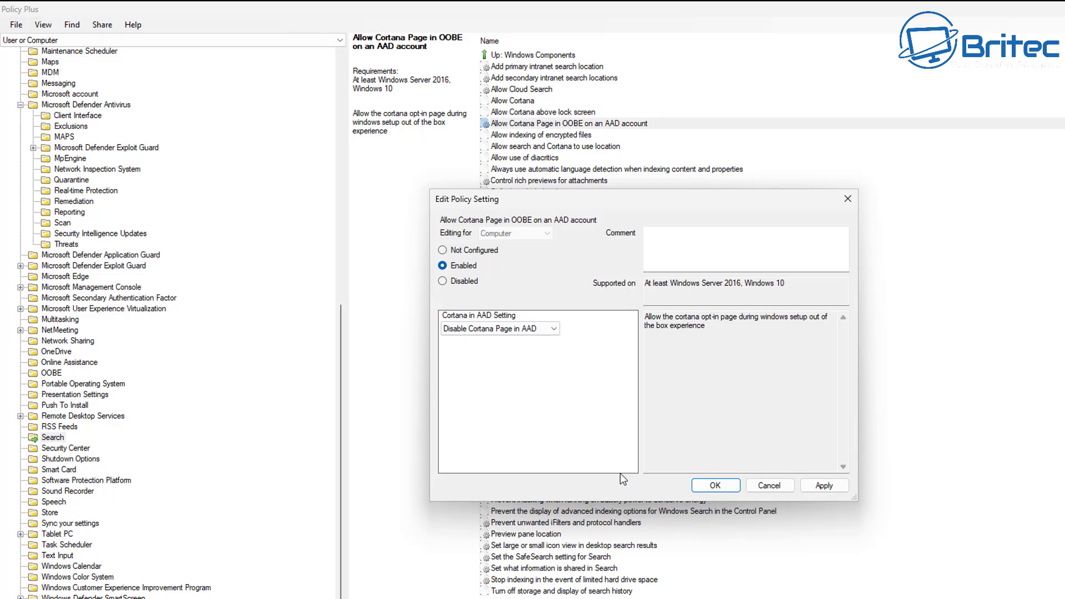
{"action": "left_click", "coordinate": [818, 486]}
{"action": "left_click", "coordinate": [713, 487]}
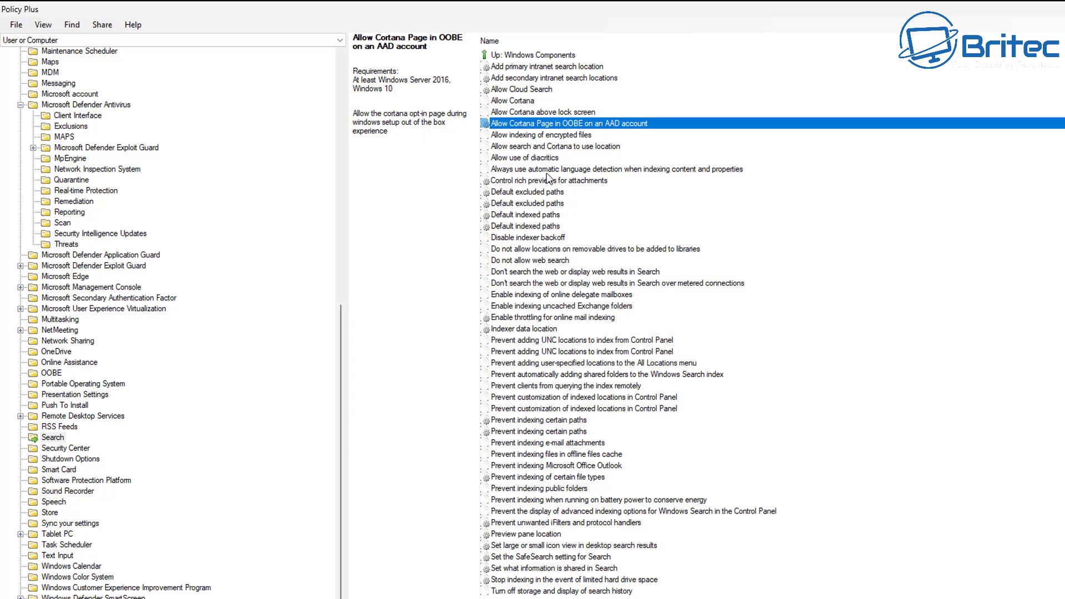
Disable the Search policies "Allow Cortana above lock screen" and "Allow Cortana".
{"action": "double_click", "coordinate": [537, 112]}
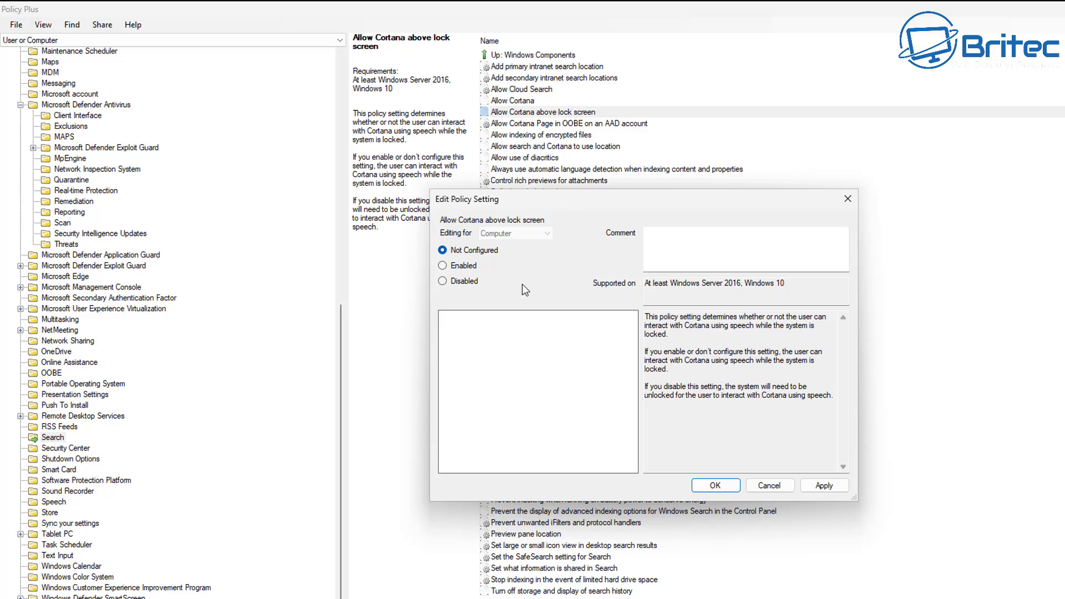
{"action": "left_click", "coordinate": [441, 283]}
{"action": "left_click", "coordinate": [824, 486]}
{"action": "left_click", "coordinate": [715, 485]}
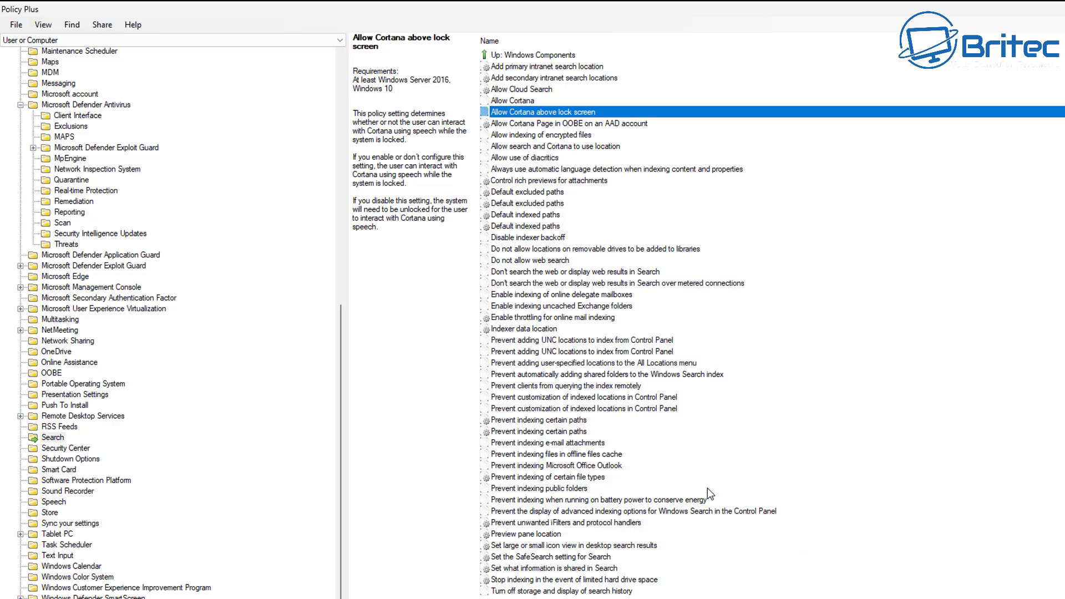
{"action": "double_click", "coordinate": [511, 102]}
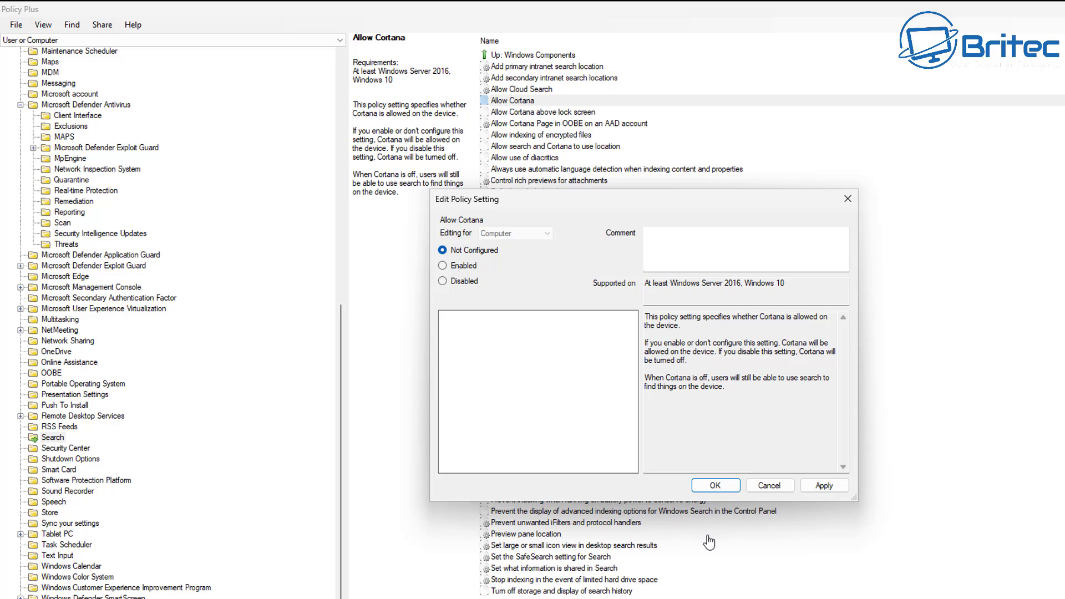
{"action": "left_click", "coordinate": [443, 280]}
{"action": "left_click", "coordinate": [714, 486]}
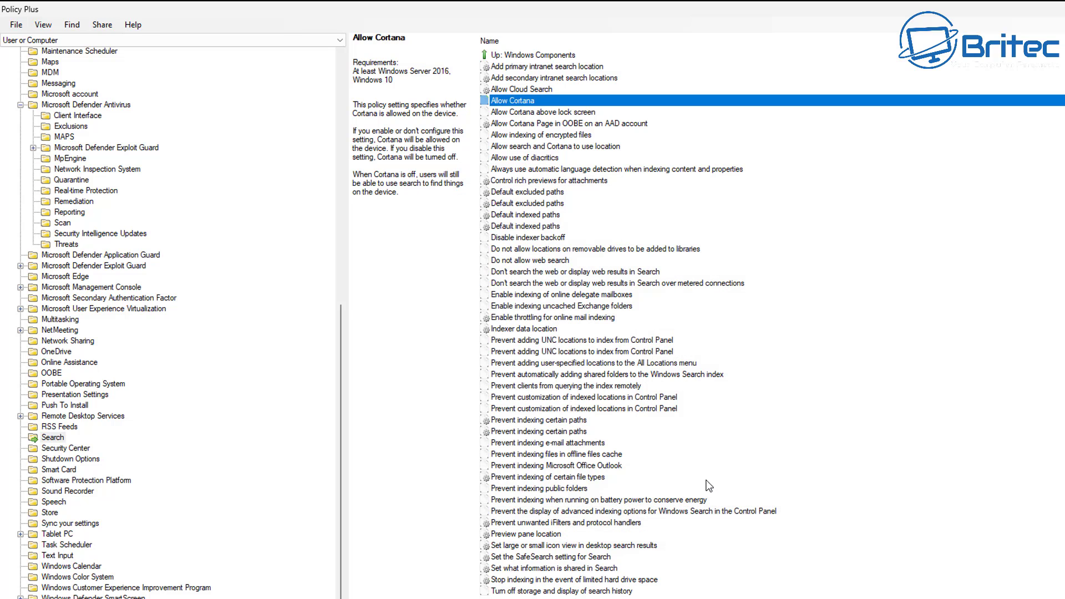
Enable the Search policy "Allow Cloud Search" with its Cloud Search Setting at "Disable Cloud Search".
{"action": "double_click", "coordinate": [538, 90]}
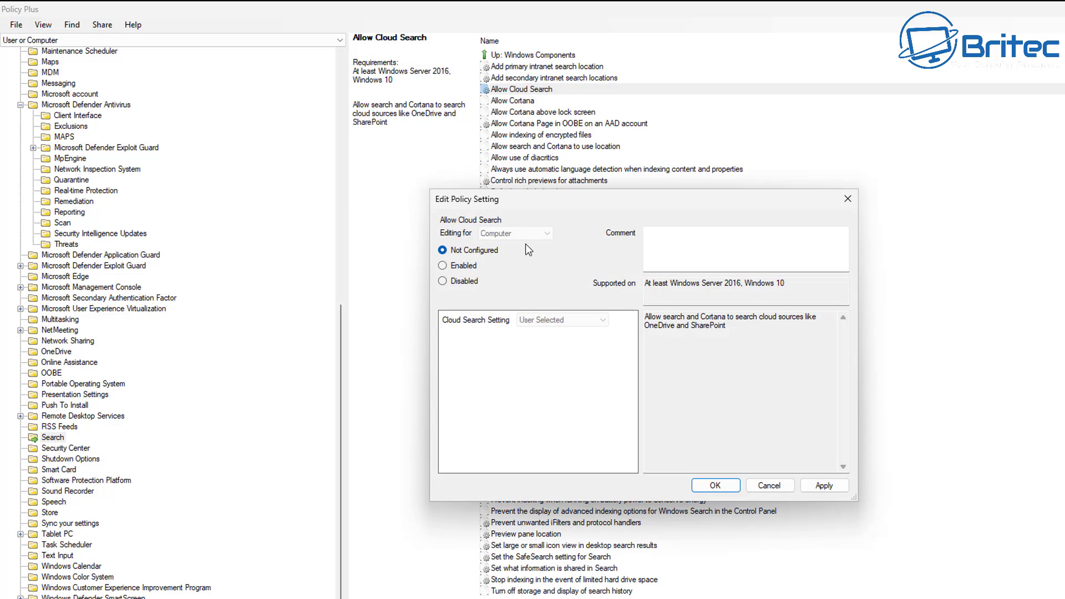
{"action": "left_click", "coordinate": [458, 265]}
{"action": "left_click", "coordinate": [581, 320]}
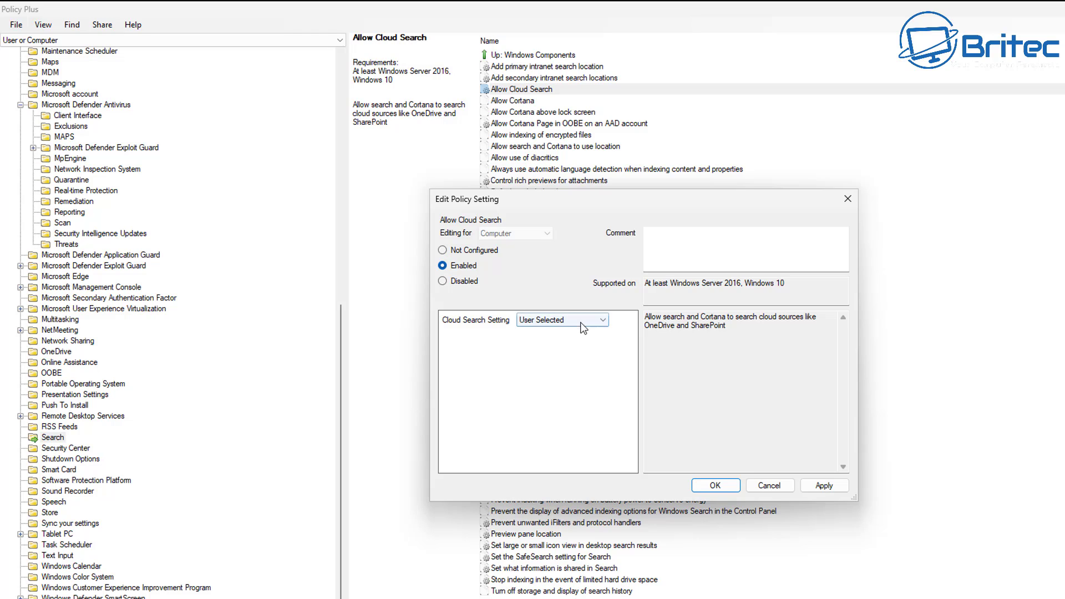
{"action": "left_click", "coordinate": [581, 332]}
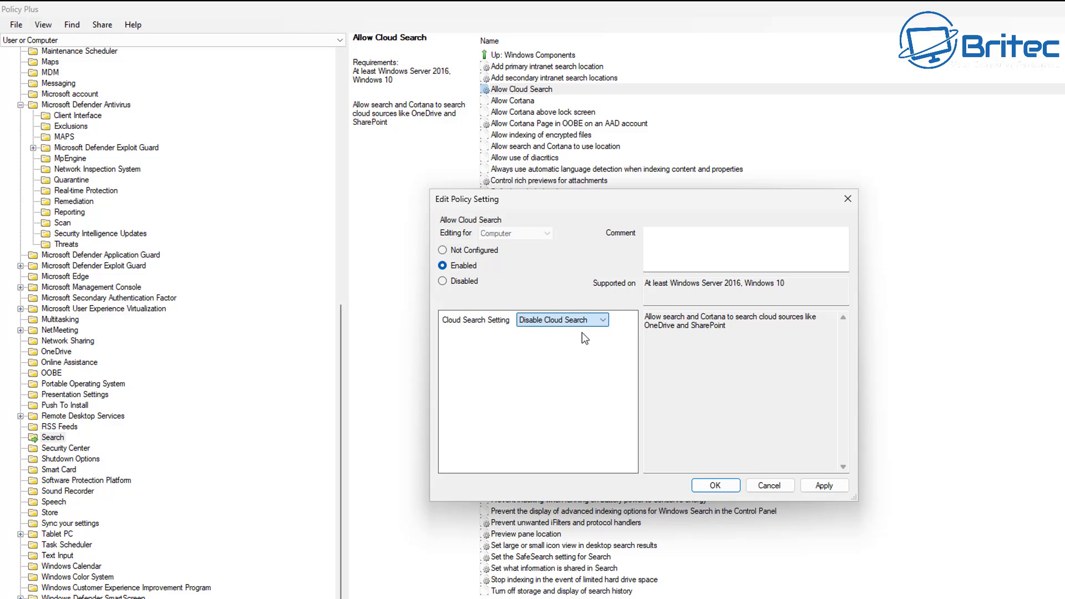
{"action": "left_click", "coordinate": [713, 487]}
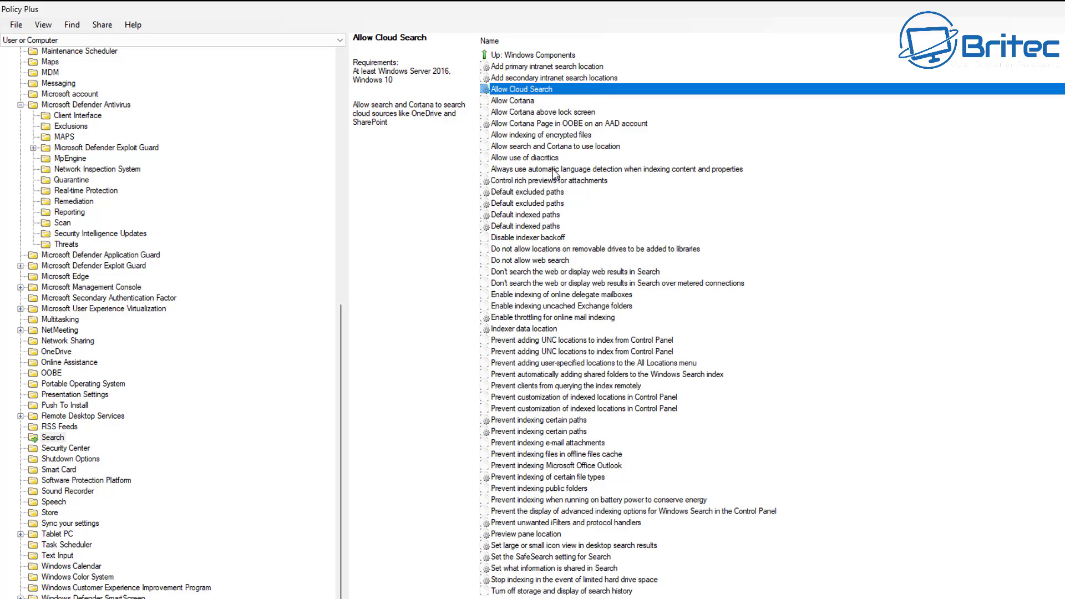
{"action": "left_click", "coordinate": [577, 147]}
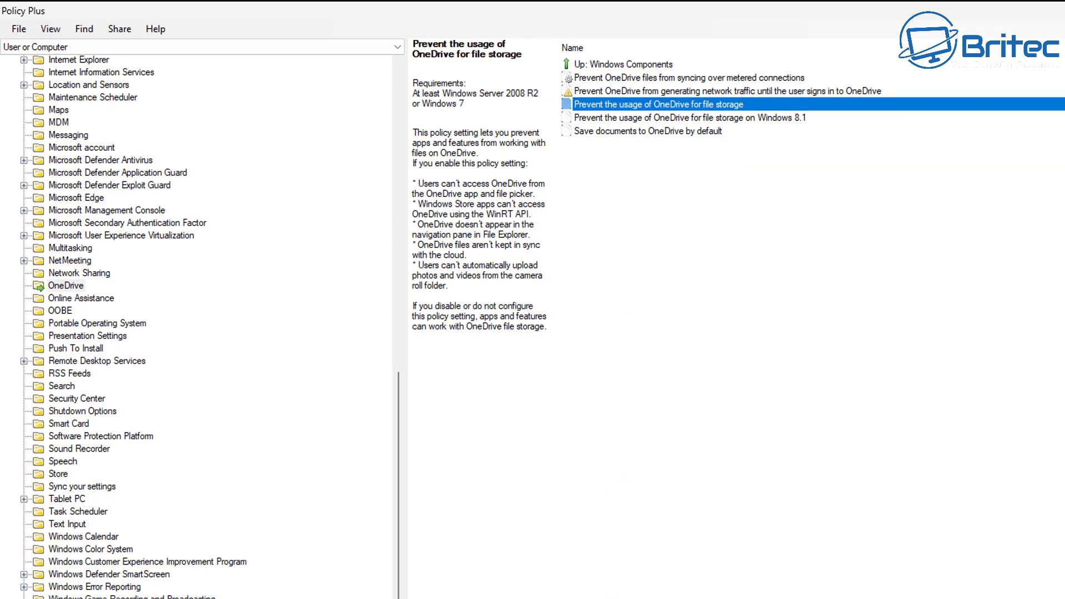
Enable the policy "Turn off Active Help" in the Online Assistance category under Windows Components.
{"action": "left_click", "coordinate": [78, 299]}
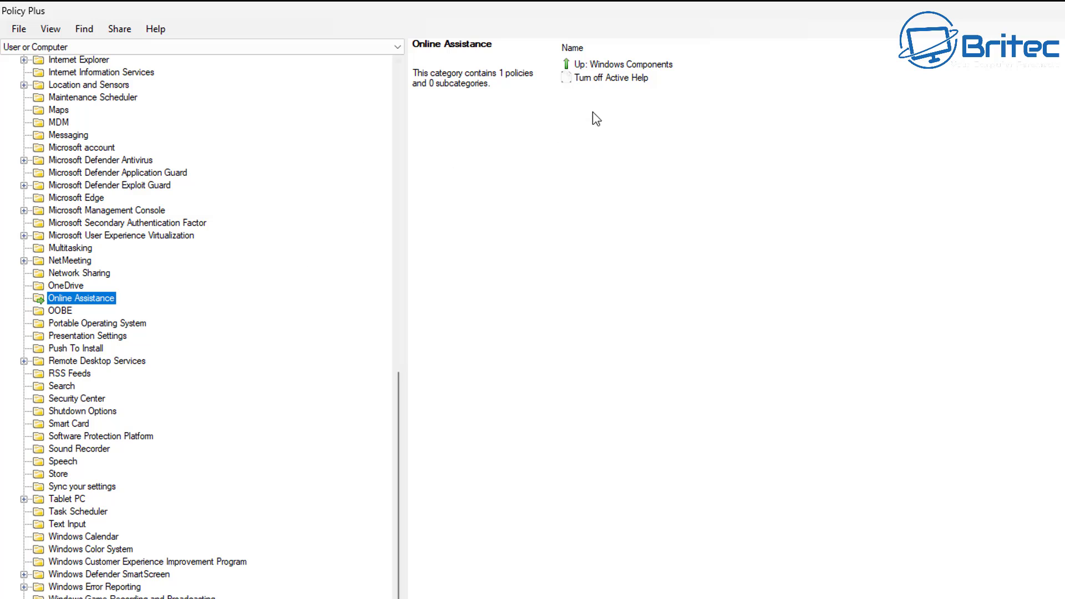
{"action": "double_click", "coordinate": [622, 81]}
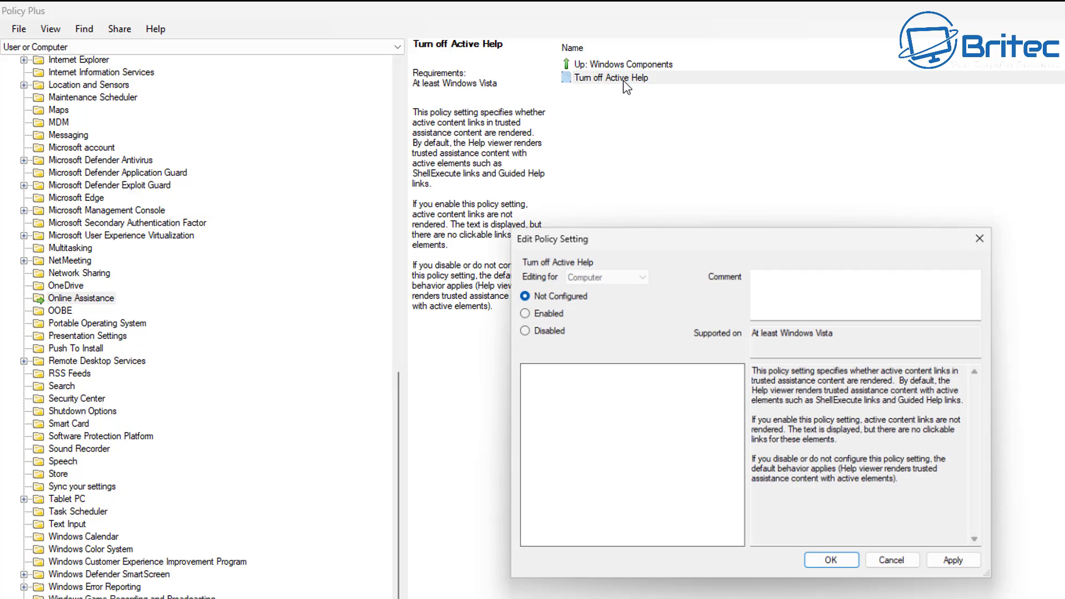
{"action": "left_click", "coordinate": [536, 312]}
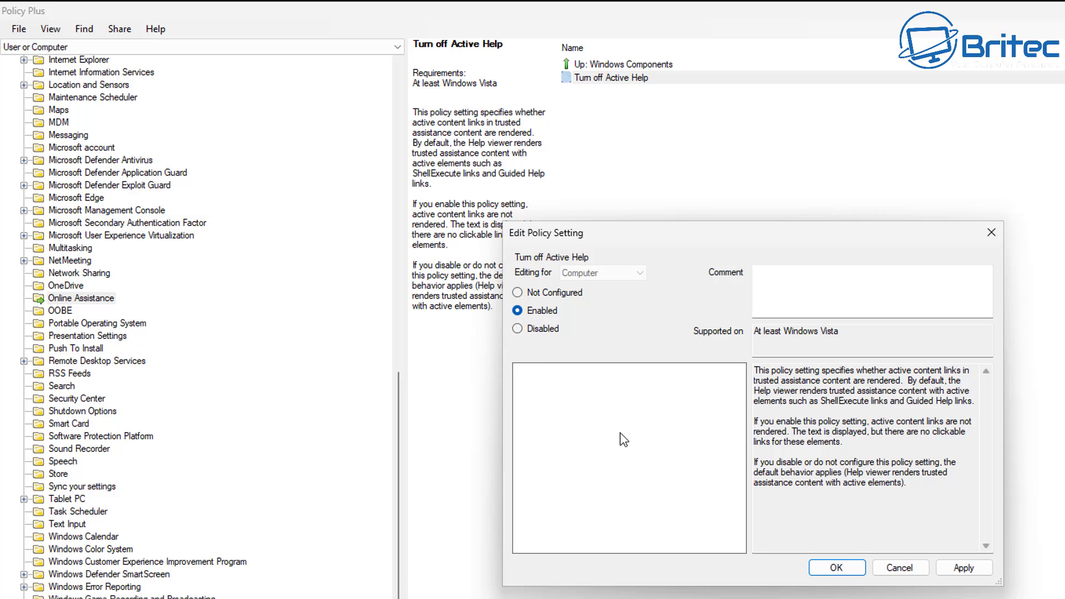
{"action": "left_click", "coordinate": [971, 576]}
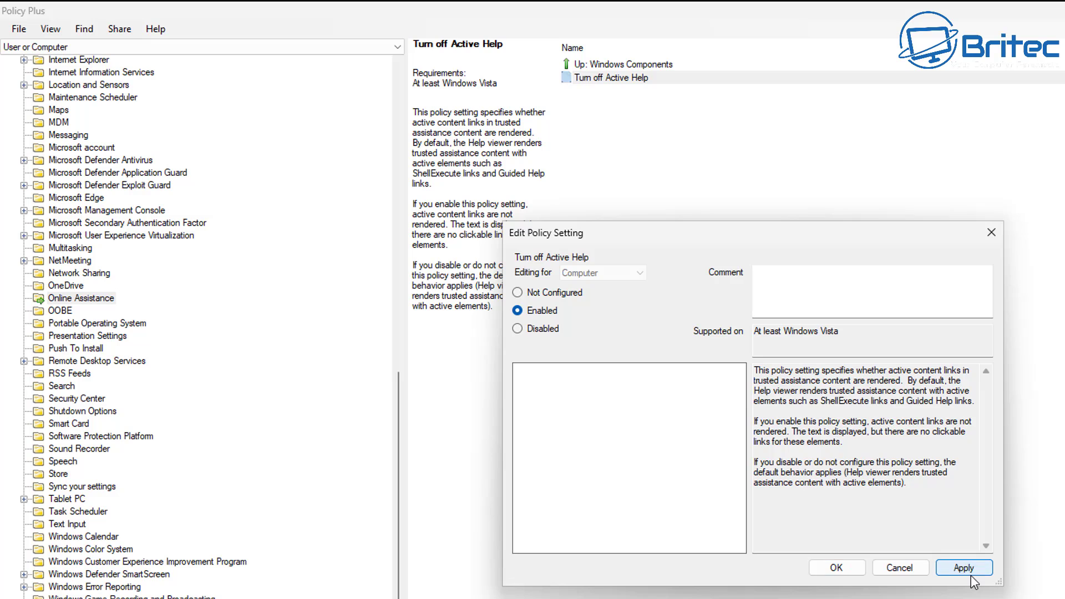
{"action": "left_click", "coordinate": [848, 569]}
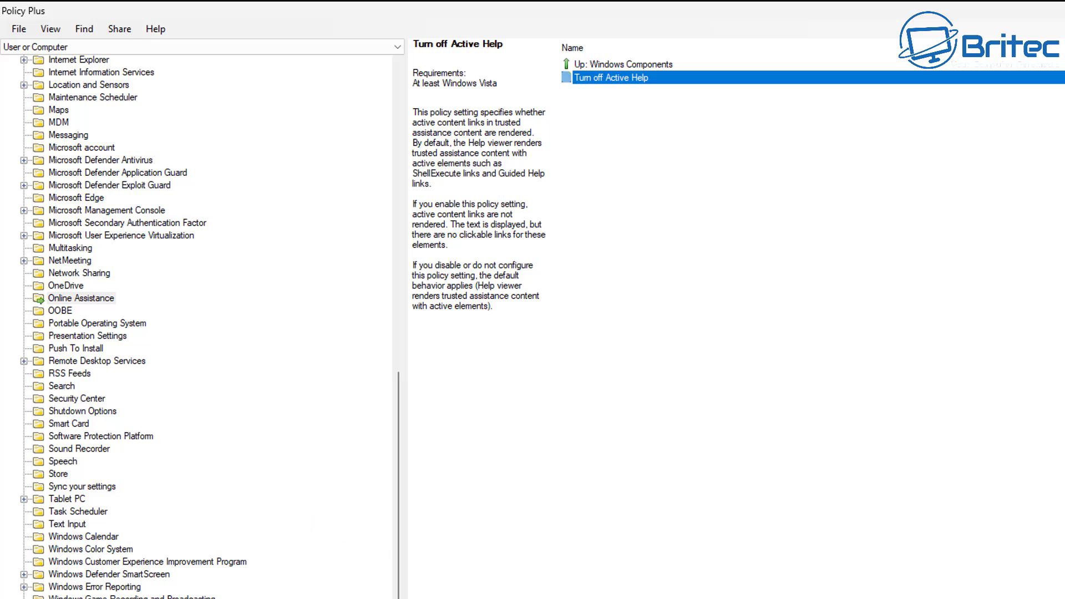
{"action": "left_click", "coordinate": [81, 299]}
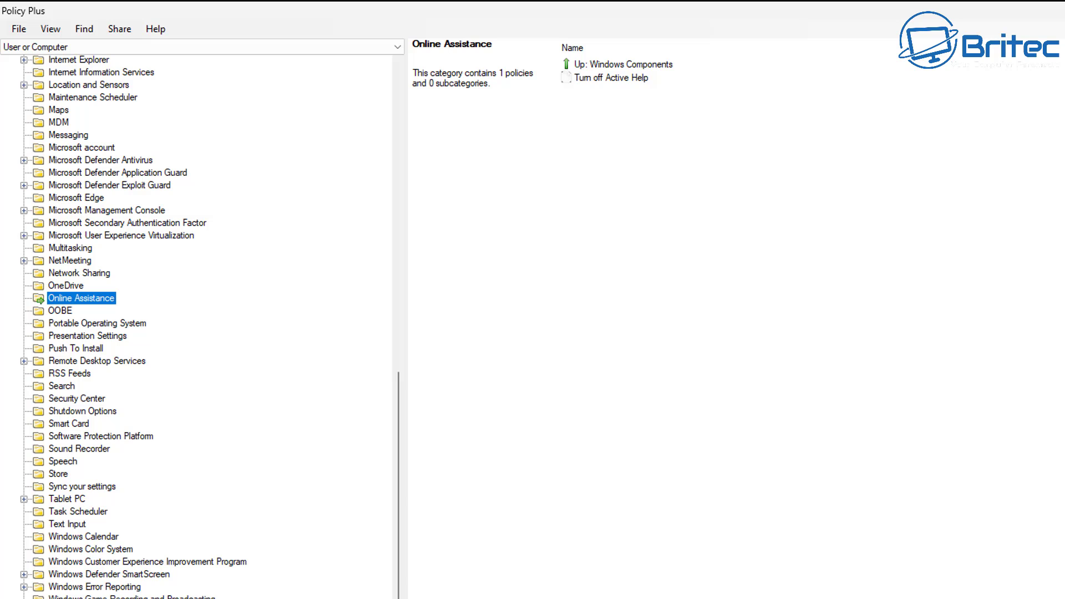
Disable the policy "Allow Automatic Updates immediate installation" in the Windows Update category.
{"action": "left_click", "coordinate": [73, 598]}
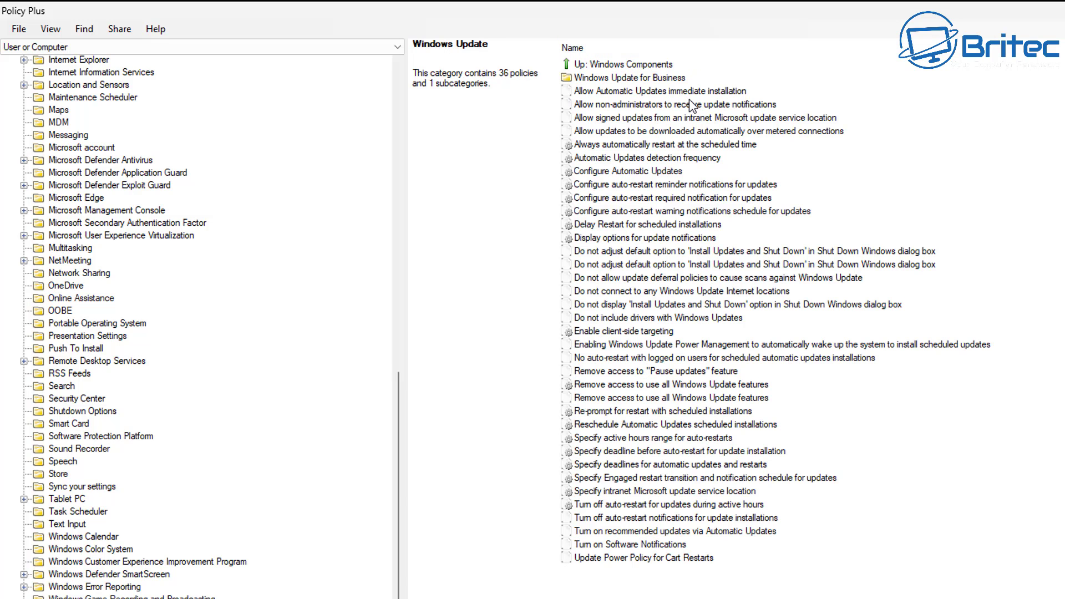
{"action": "double_click", "coordinate": [716, 92]}
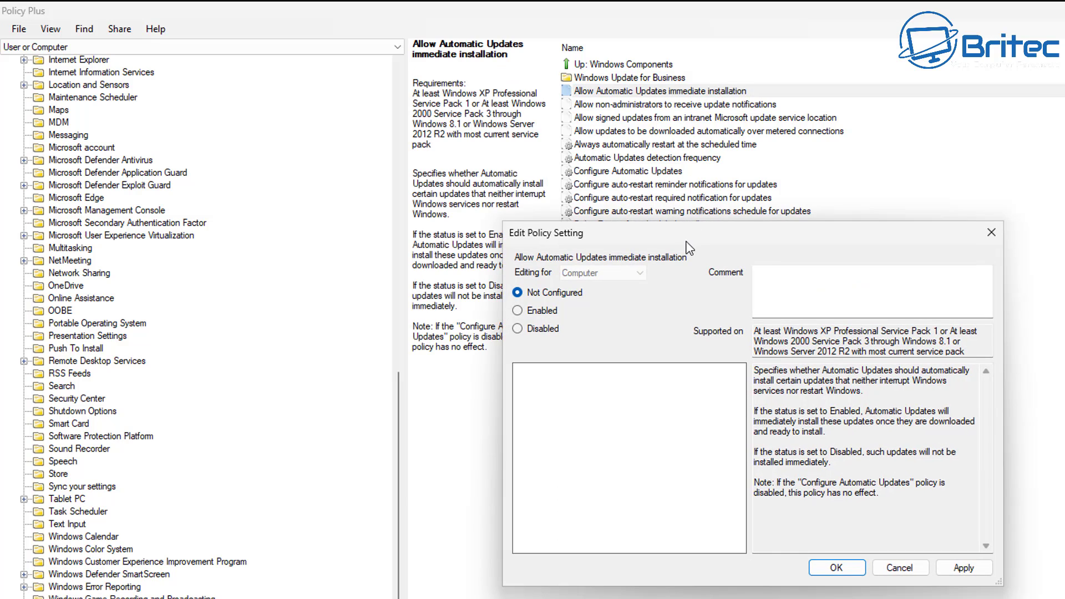
{"action": "left_click_drag", "start_coordinate": [687, 240], "coordinate": [862, 261]}
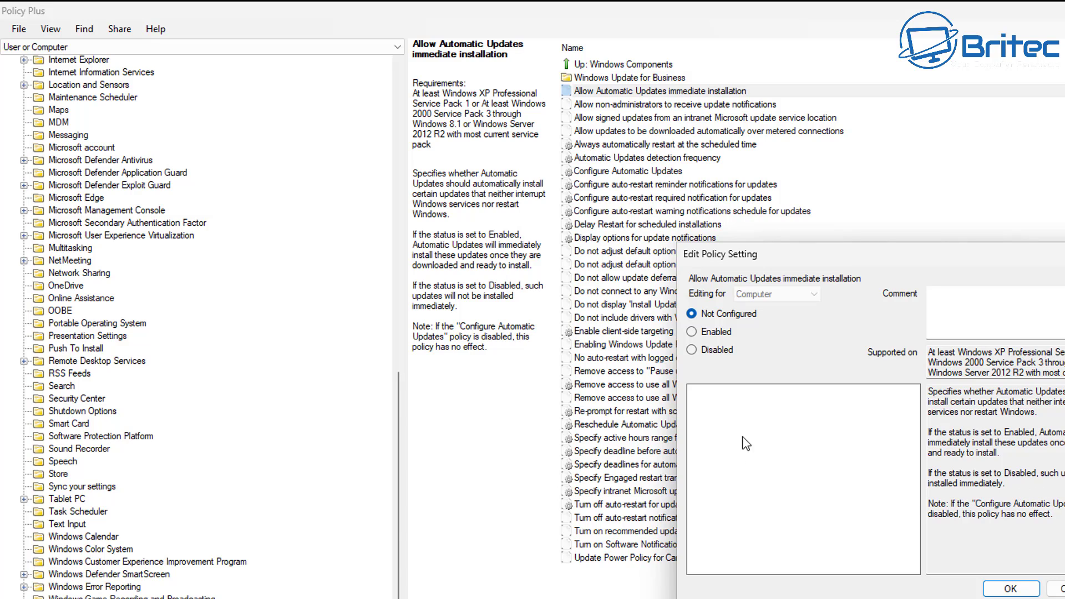
{"action": "left_click", "coordinate": [694, 351]}
{"action": "left_click", "coordinate": [1010, 589]}
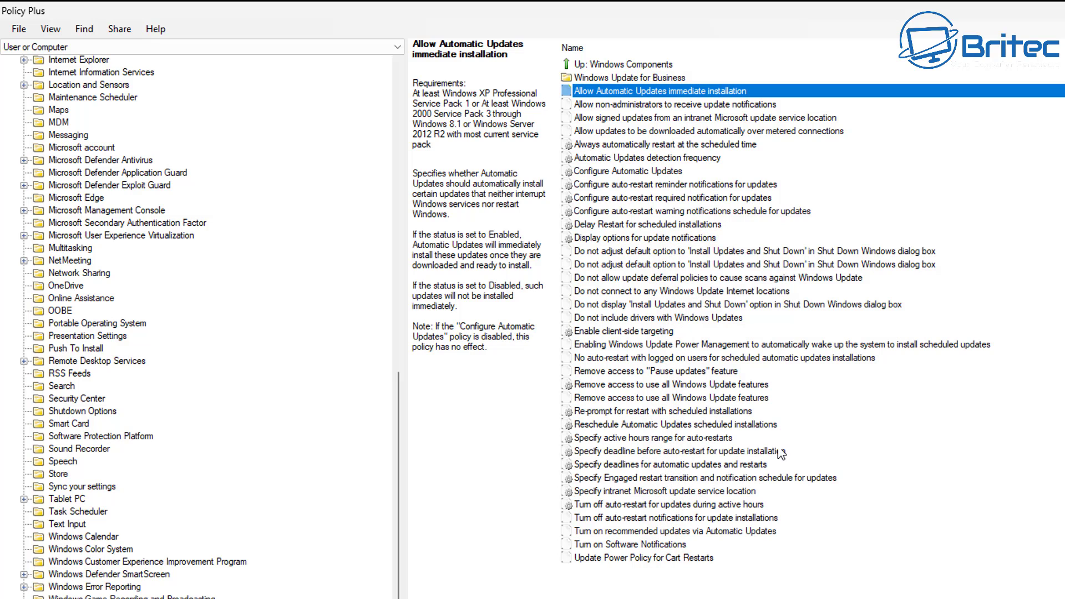
{"action": "left_click", "coordinate": [690, 105]}
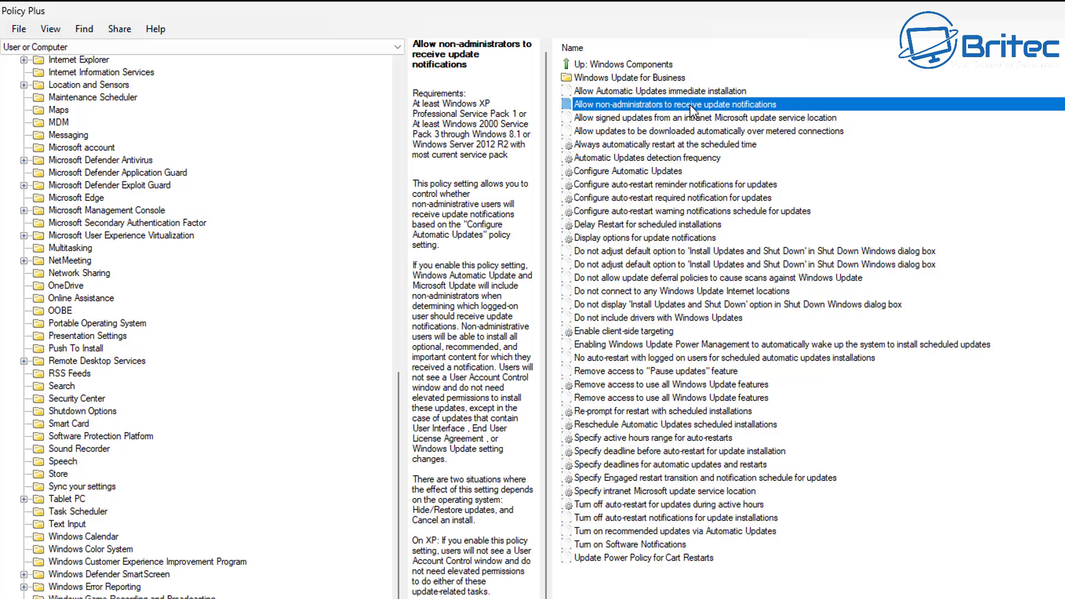
Enable the Windows Update policy "Configure Automatic Updates" with the option "7 - Auto Download, Notify to install, Notify to Restart".
{"action": "double_click", "coordinate": [672, 173]}
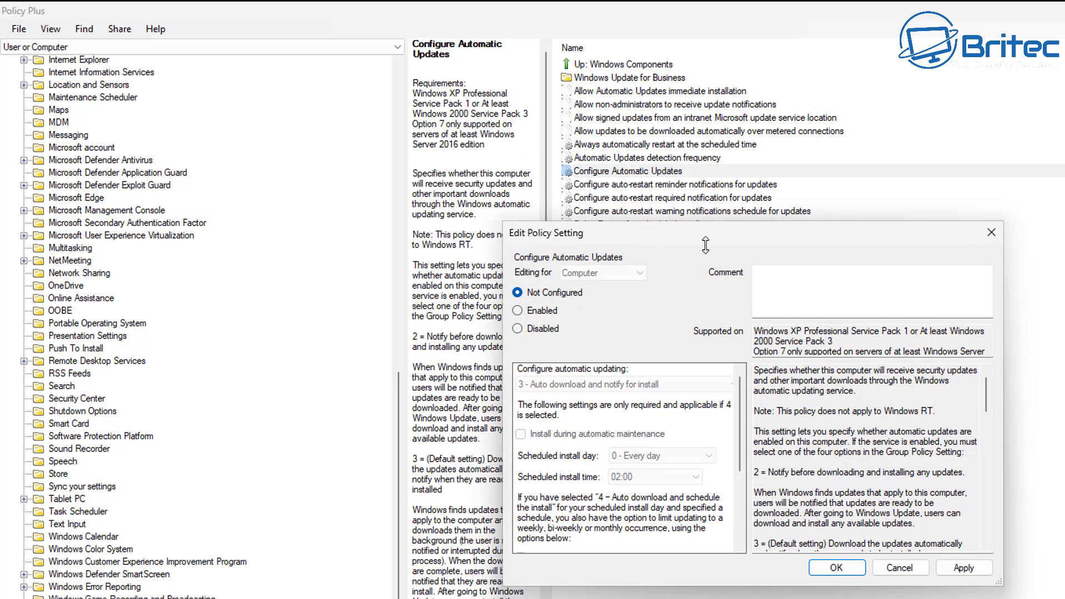
{"action": "left_click_drag", "start_coordinate": [706, 243], "coordinate": [785, 250]}
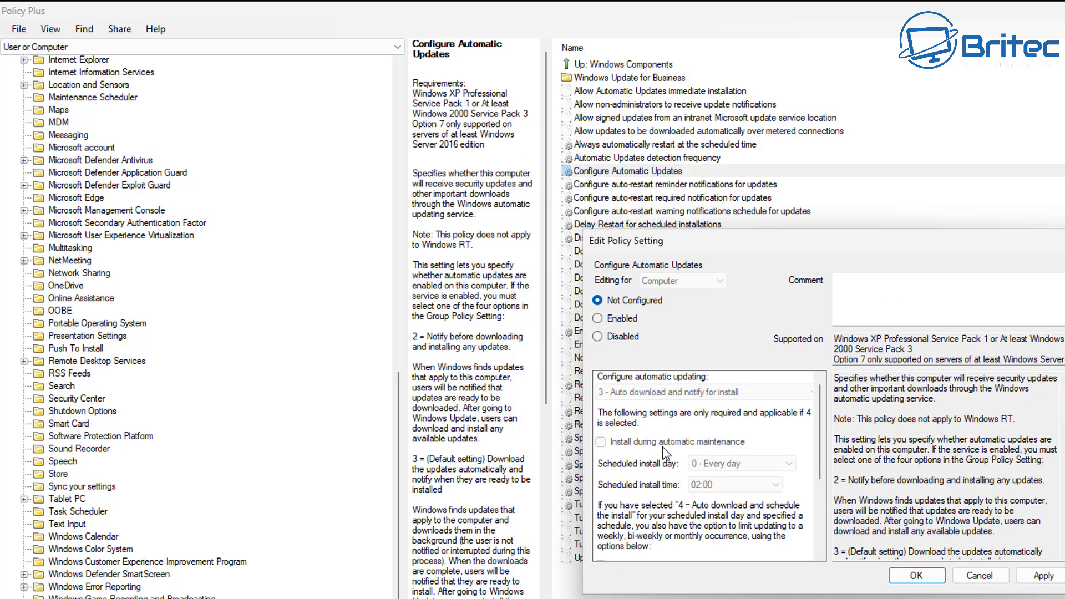
{"action": "left_click", "coordinate": [598, 318]}
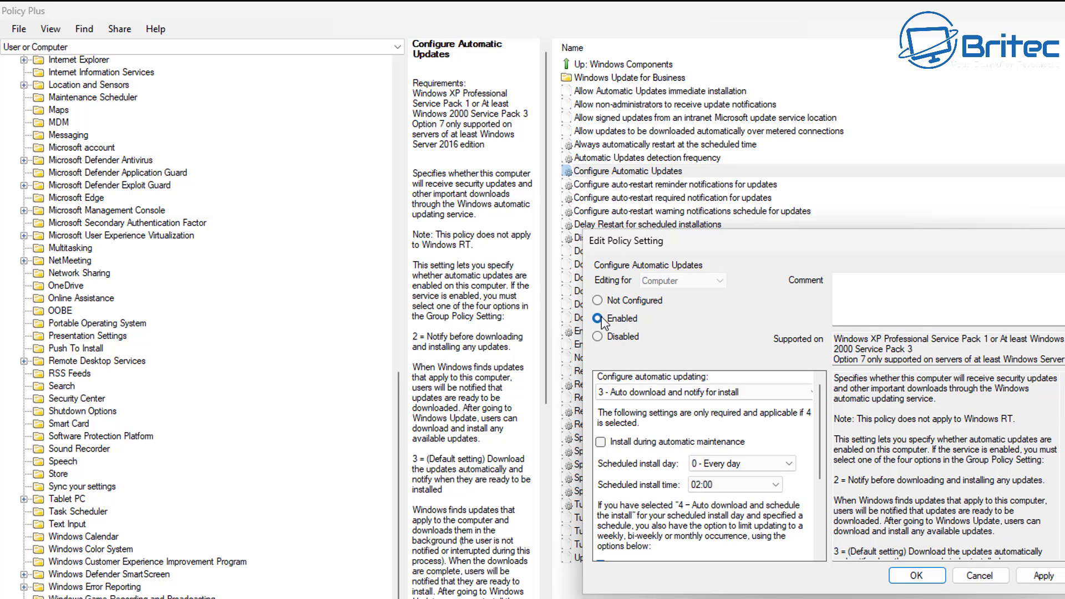
{"action": "left_click", "coordinate": [785, 396]}
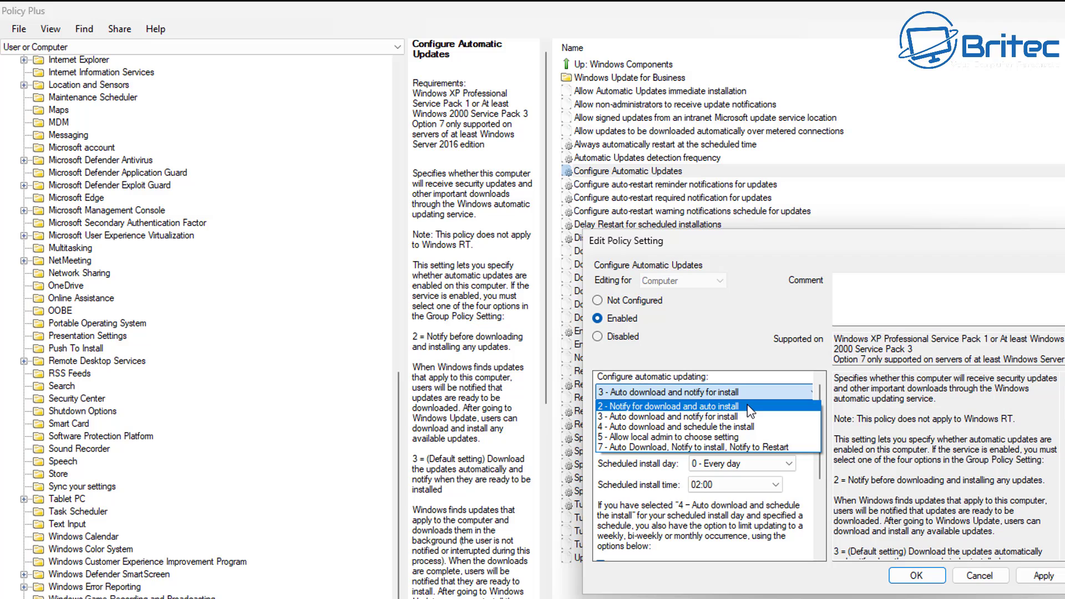
{"action": "left_click", "coordinate": [750, 390]}
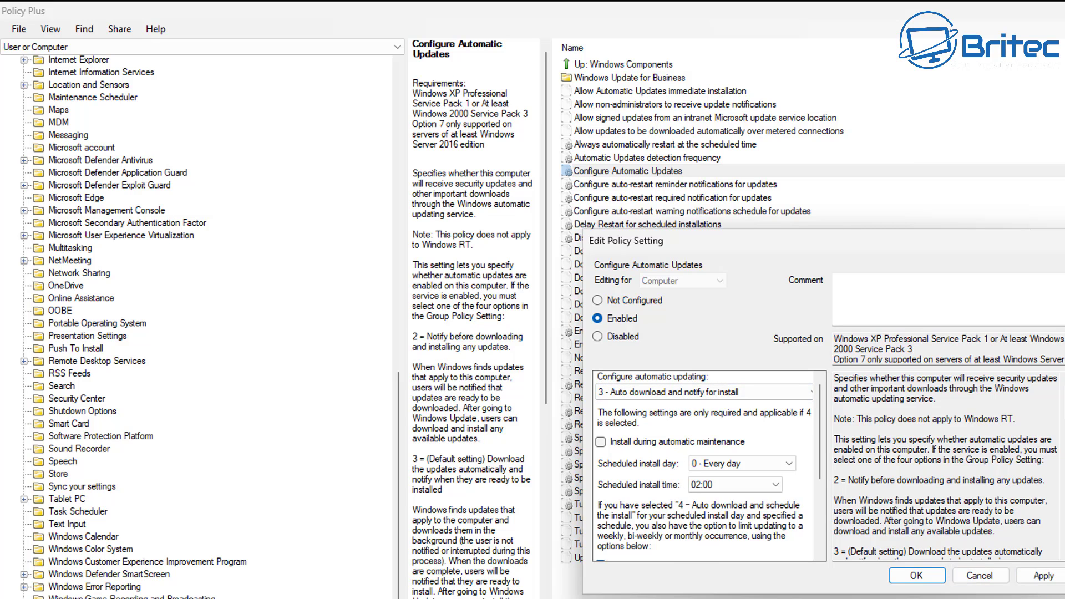
{"action": "left_click", "coordinate": [1043, 579]}
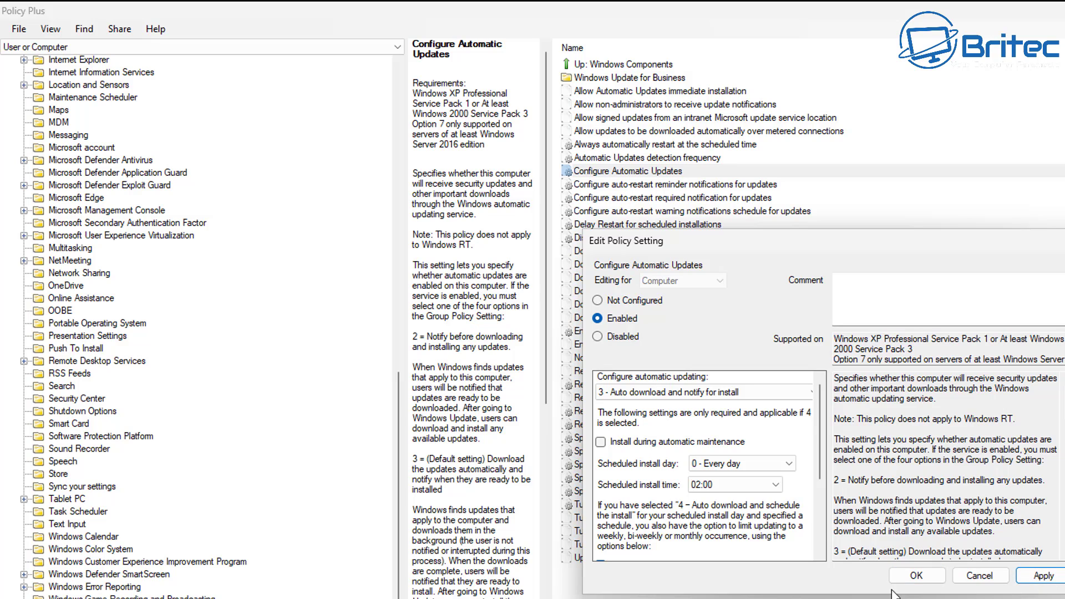
{"action": "left_click", "coordinate": [646, 391]}
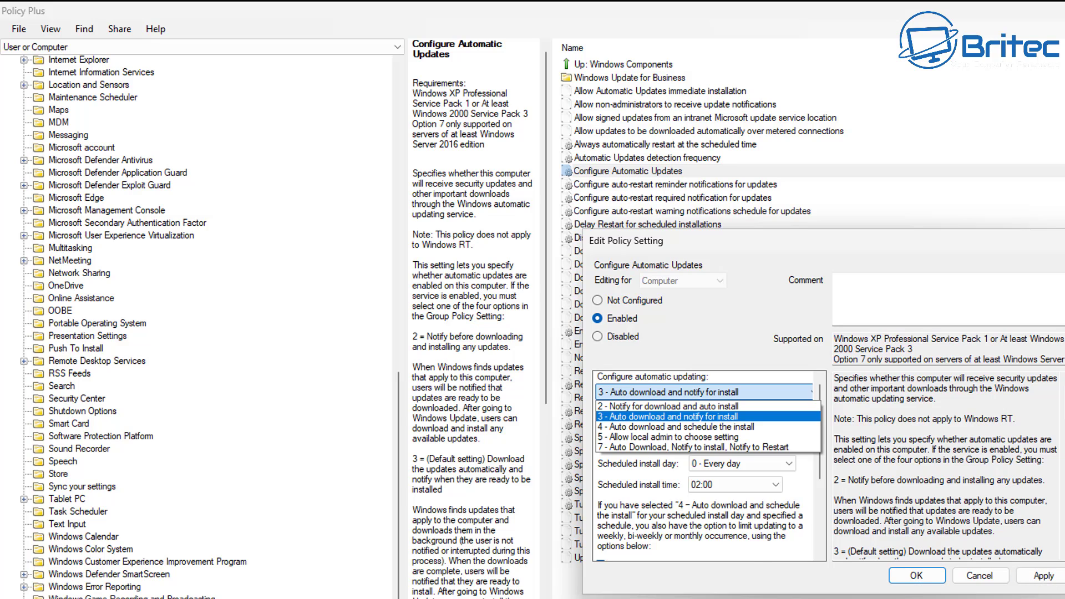
{"action": "left_click", "coordinate": [651, 443]}
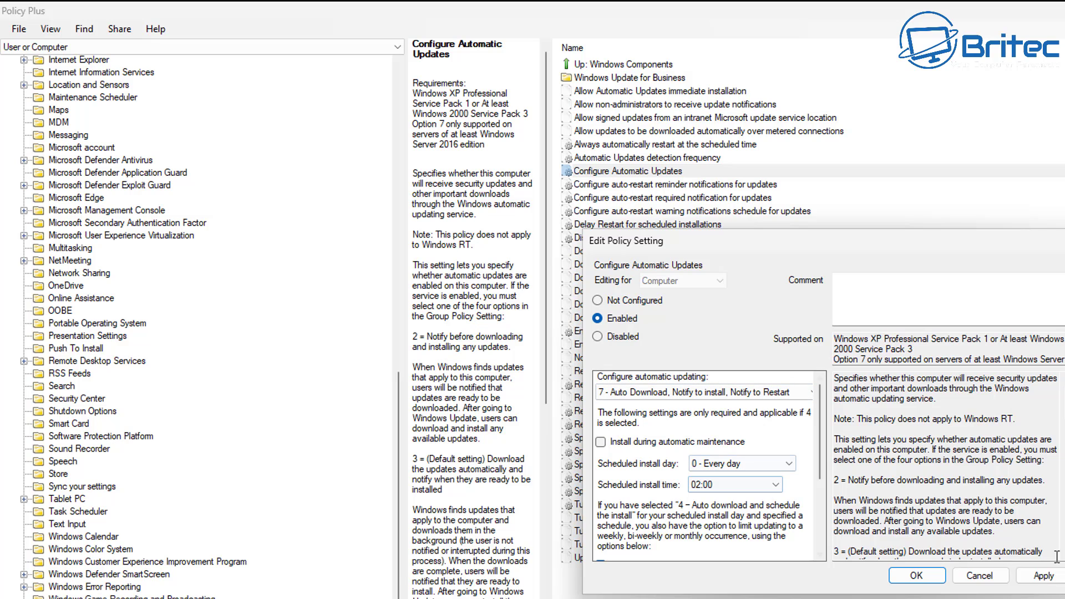
{"action": "left_click", "coordinate": [916, 575]}
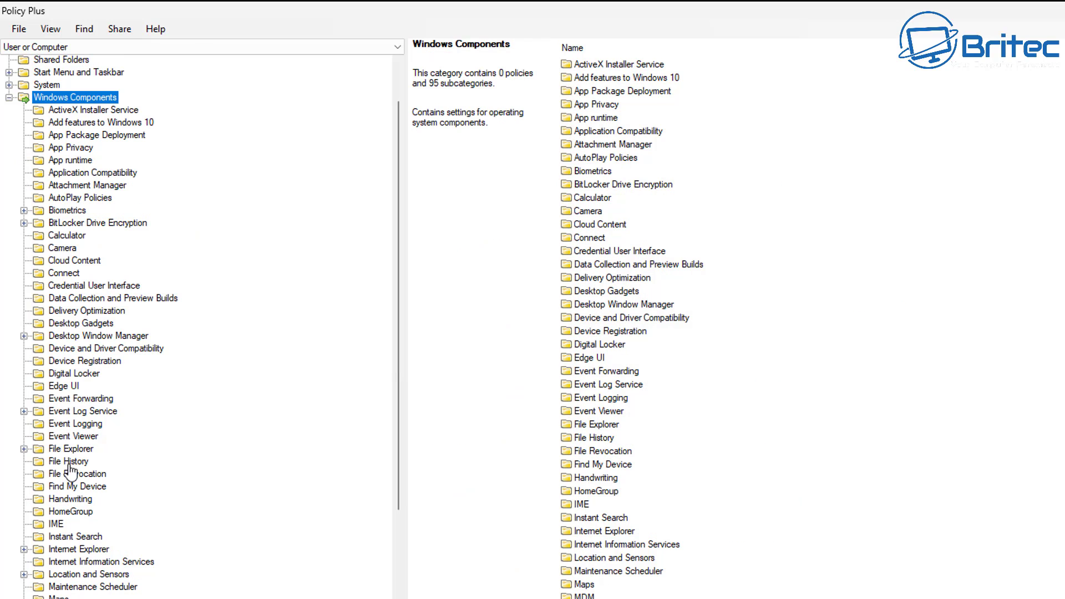
Enable the policy "Turn off File History" in the File History category under Windows Components.
{"action": "left_click", "coordinate": [67, 461]}
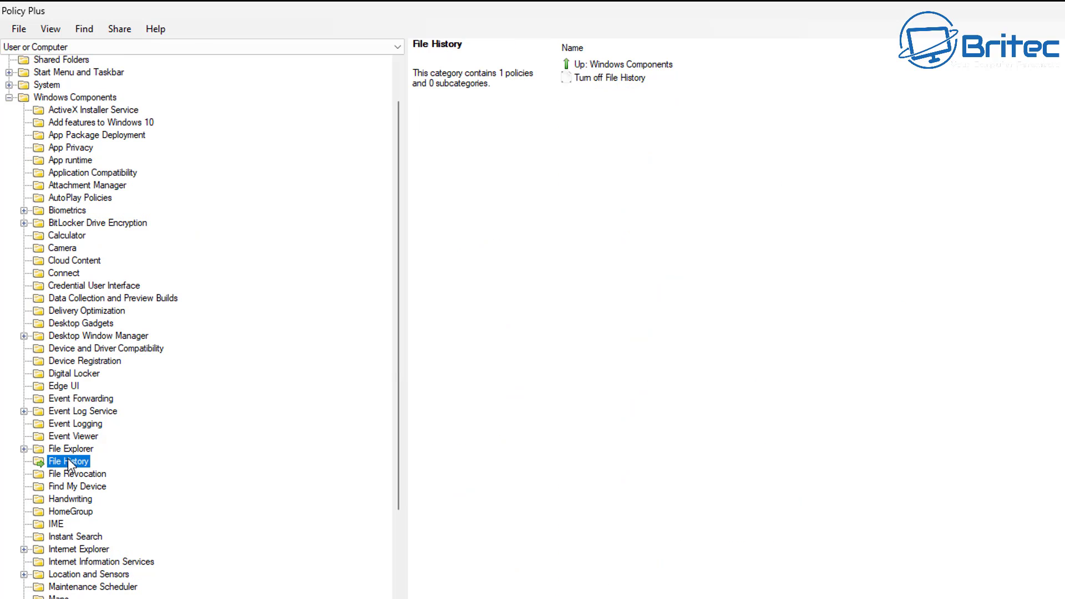
{"action": "double_click", "coordinate": [609, 78]}
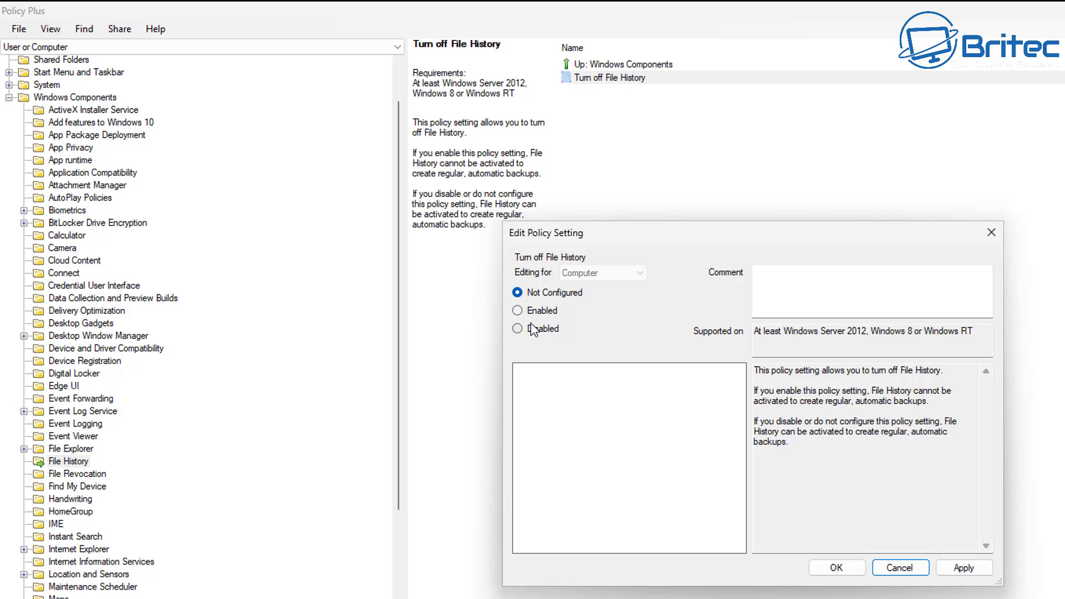
{"action": "left_click", "coordinate": [526, 310]}
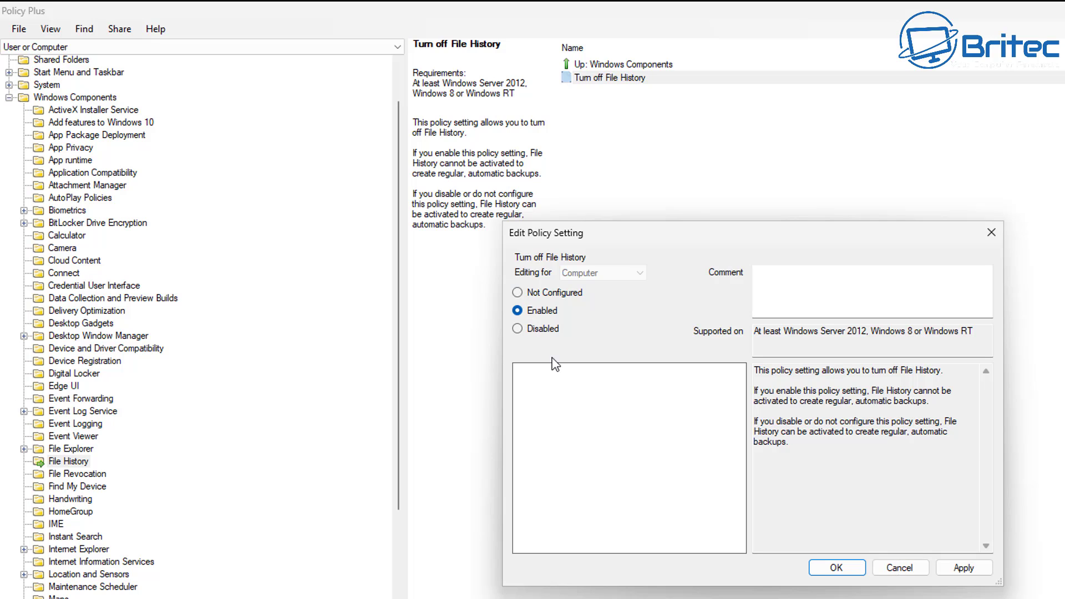
{"action": "left_click", "coordinate": [848, 571]}
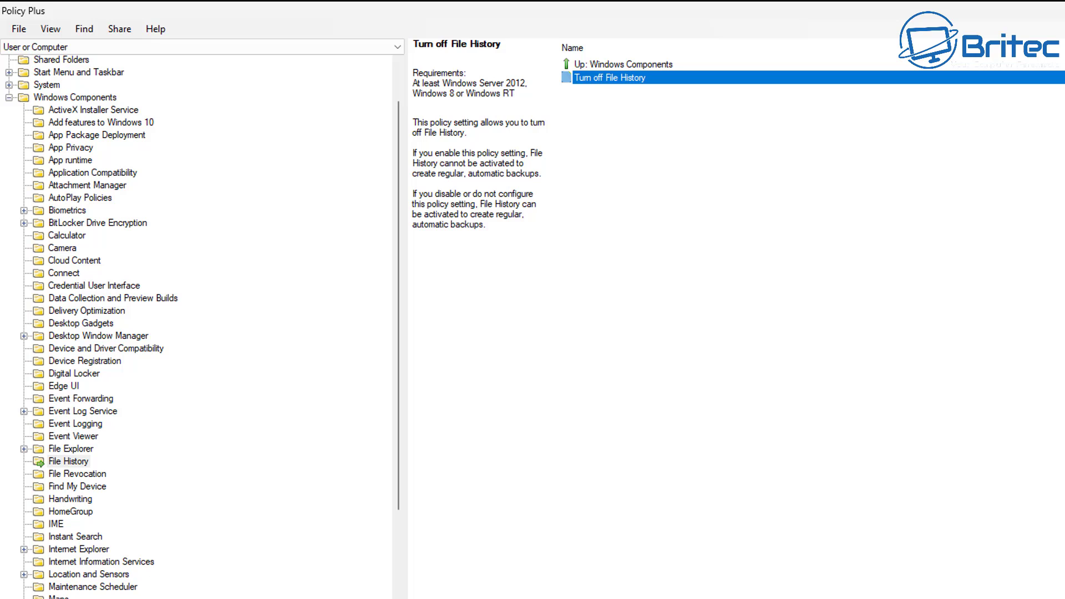
Collapse the Windows Components category and open the OS Policies category under System.
{"action": "scroll", "coordinate": [200, 321], "scroll_direction": "down", "scroll_amount": 1}
{"action": "scroll", "coordinate": [200, 322], "scroll_direction": "down", "scroll_amount": 7}
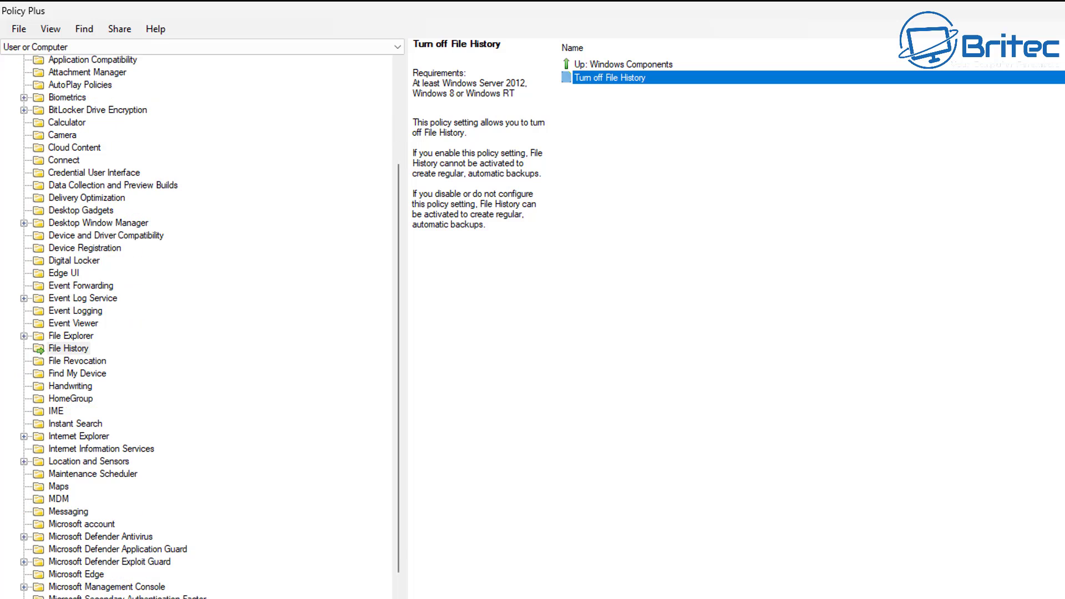
{"action": "scroll", "coordinate": [200, 321], "scroll_direction": "down", "scroll_amount": 3}
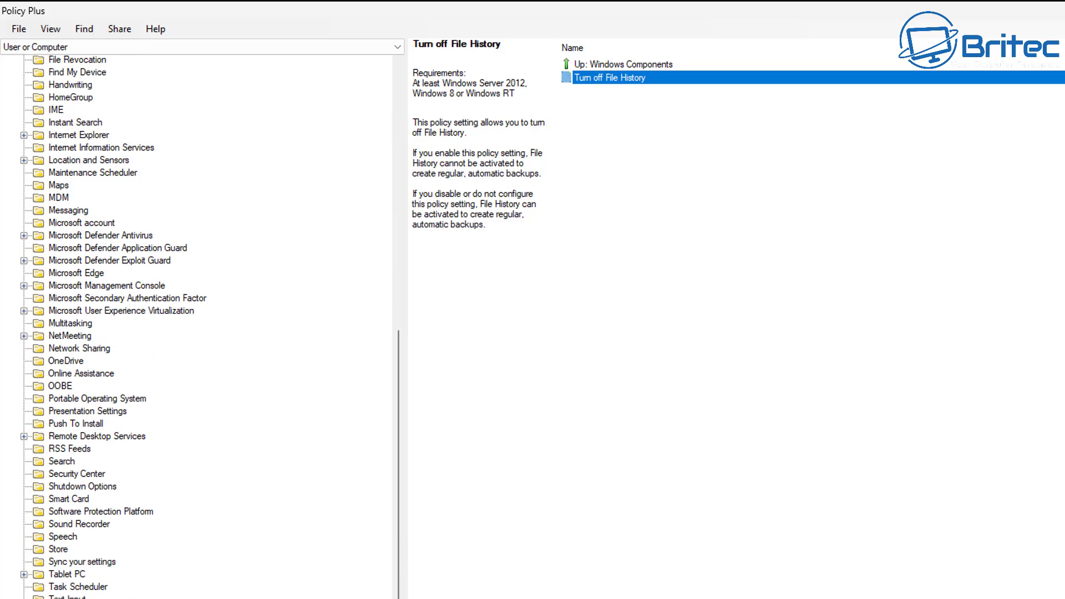
{"action": "scroll", "coordinate": [199, 322], "scroll_direction": "down", "scroll_amount": 2}
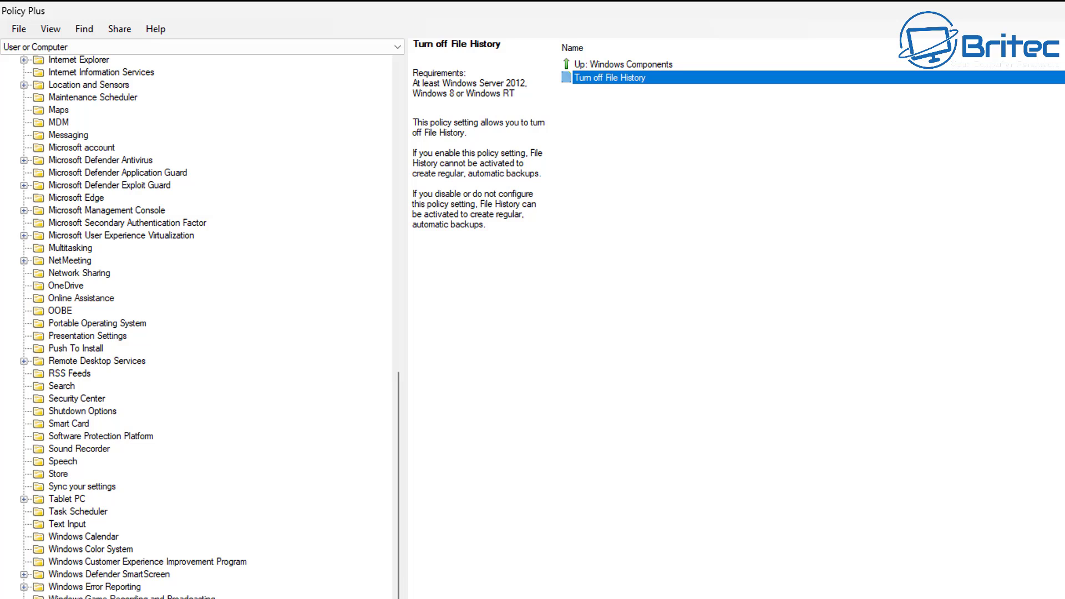
{"action": "scroll", "coordinate": [200, 524], "scroll_direction": "up", "scroll_amount": 15}
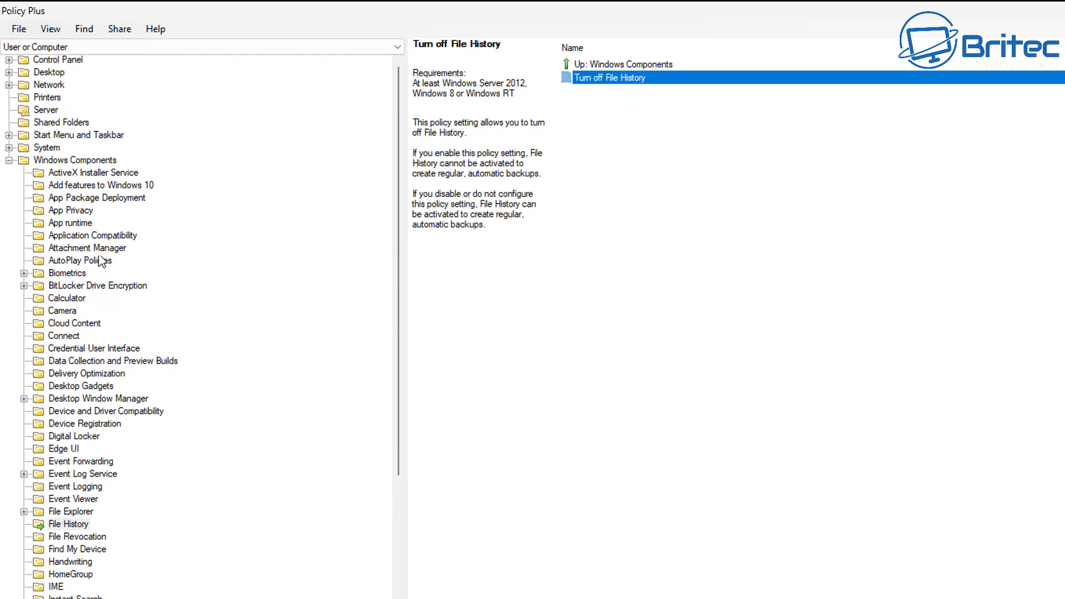
{"action": "left_click", "coordinate": [9, 159]}
{"action": "left_click", "coordinate": [9, 147]}
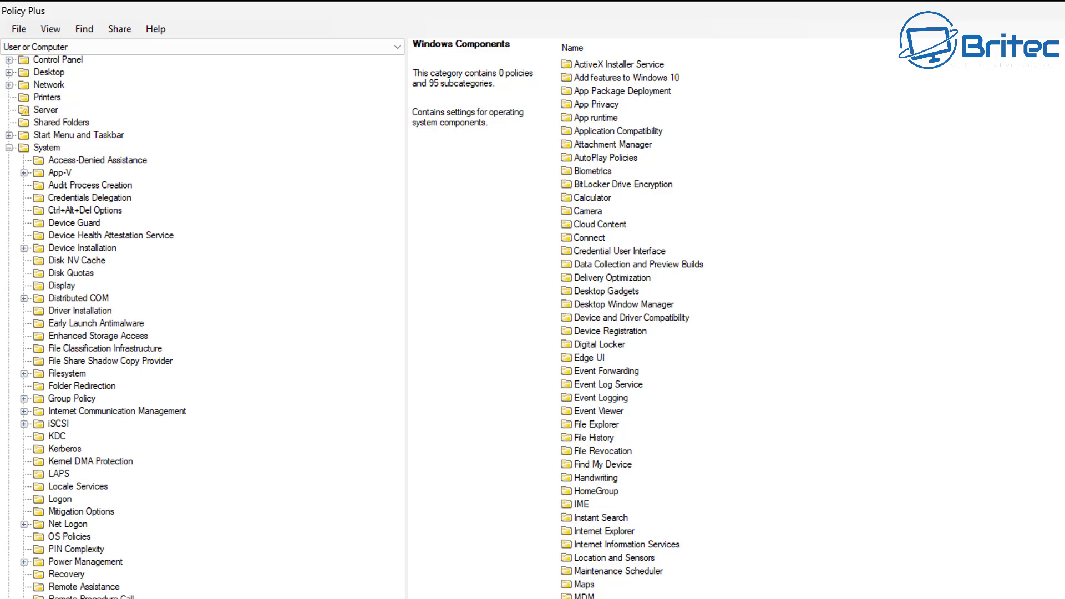
{"action": "left_click", "coordinate": [68, 525]}
{"action": "left_click", "coordinate": [65, 536]}
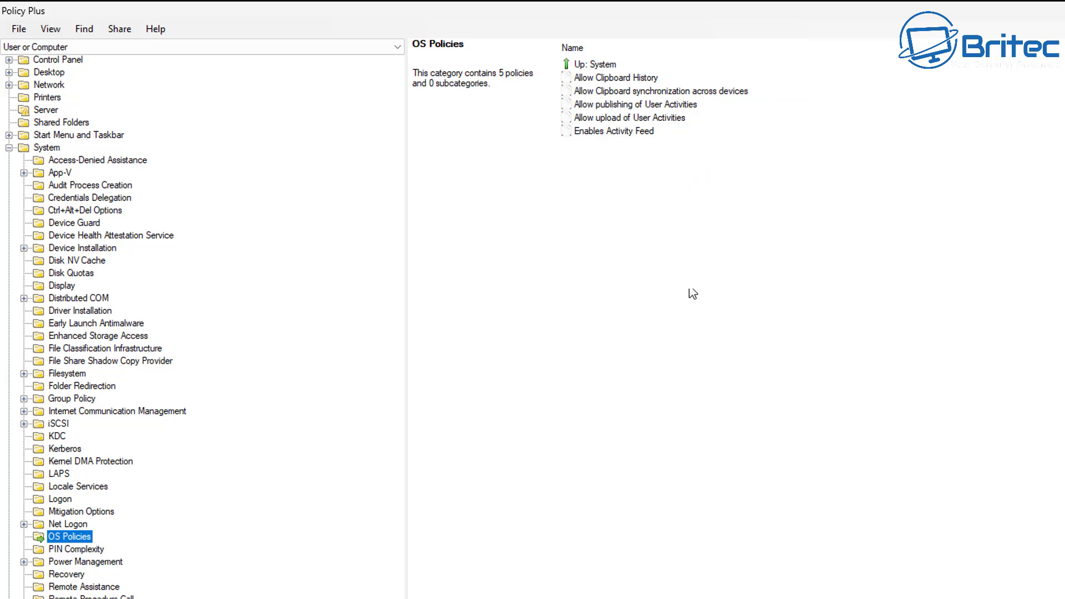
Disable the policy "Allow Clipboard History" in the OS Policies category.
{"action": "double_click", "coordinate": [636, 79]}
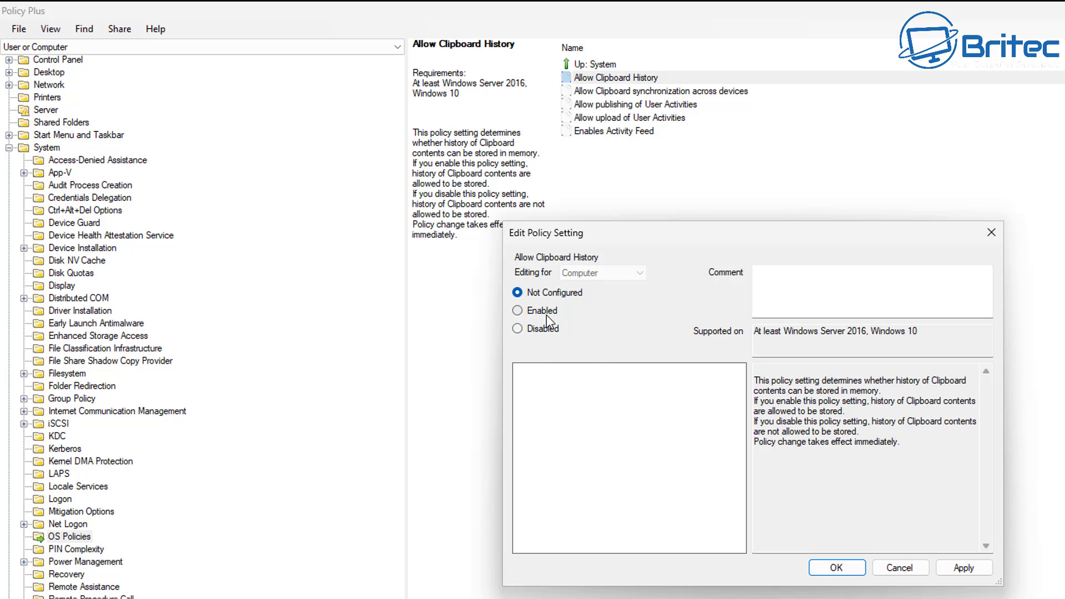
{"action": "left_click", "coordinate": [518, 328]}
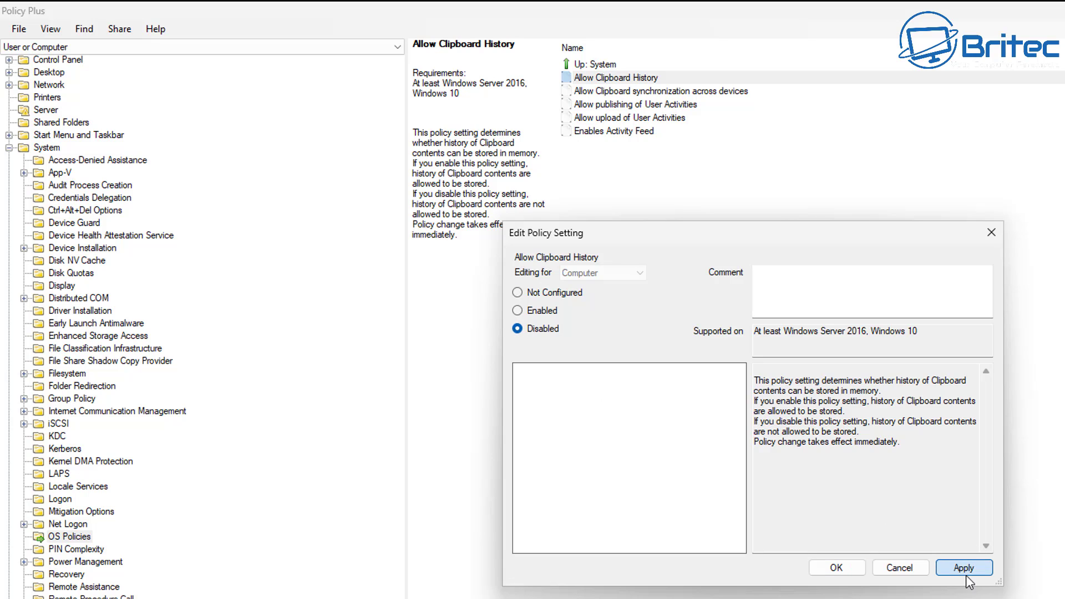
{"action": "left_click", "coordinate": [836, 568]}
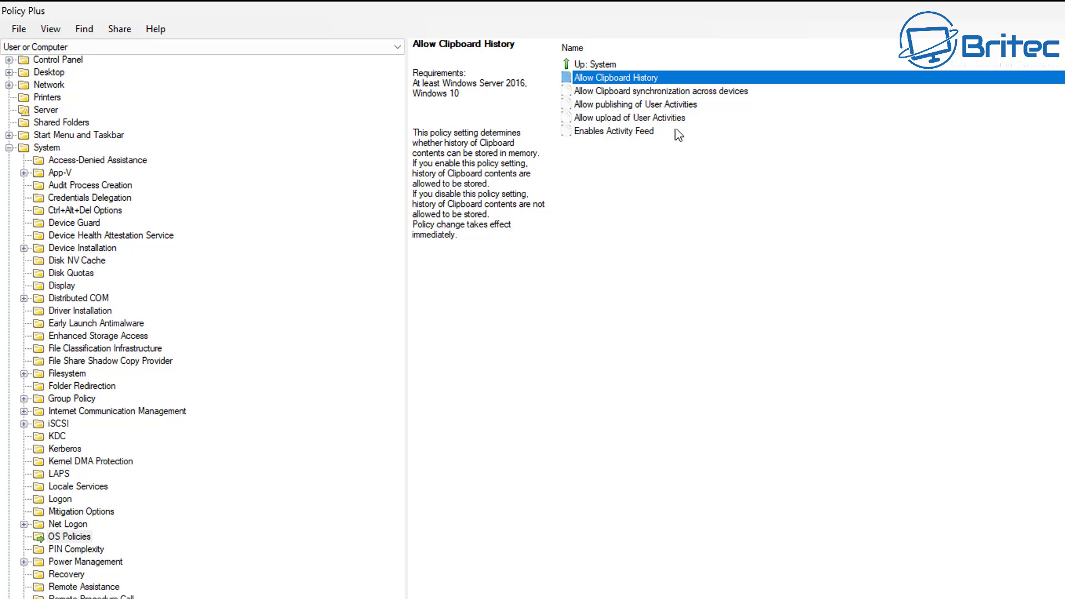
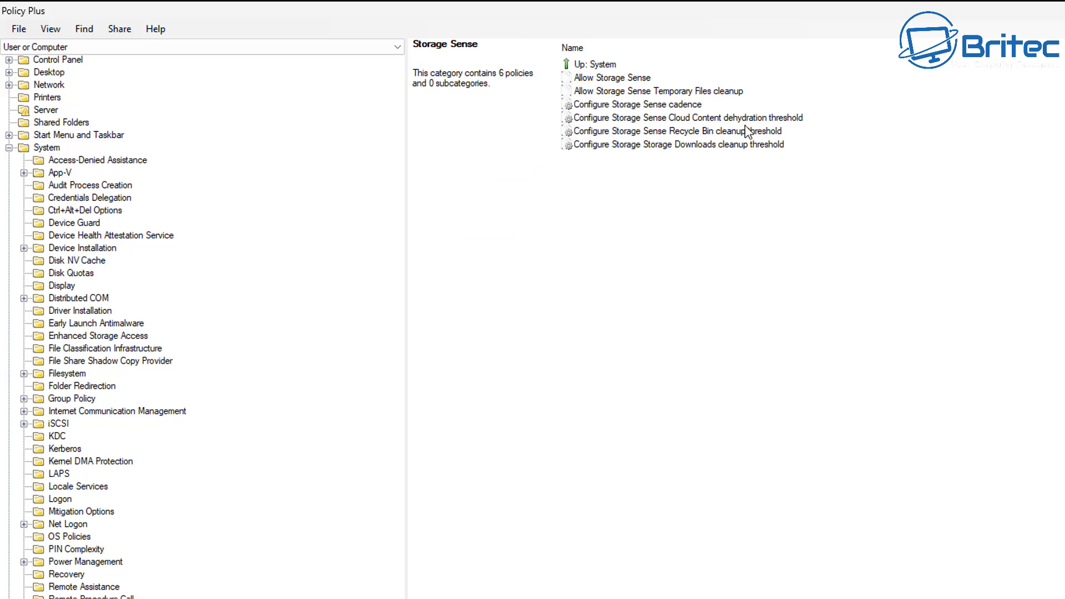
Disable the policy "Allow Storage Sense" in the Storage Sense category under System.
{"action": "double_click", "coordinate": [628, 78]}
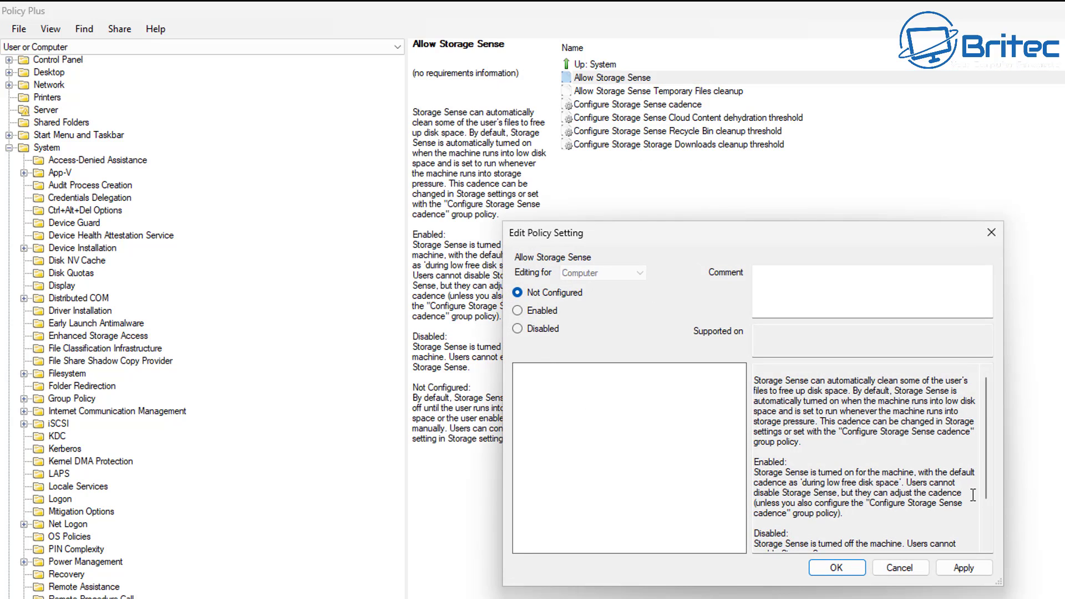
{"action": "scroll", "coordinate": [965, 496], "scroll_direction": "down", "scroll_amount": 2}
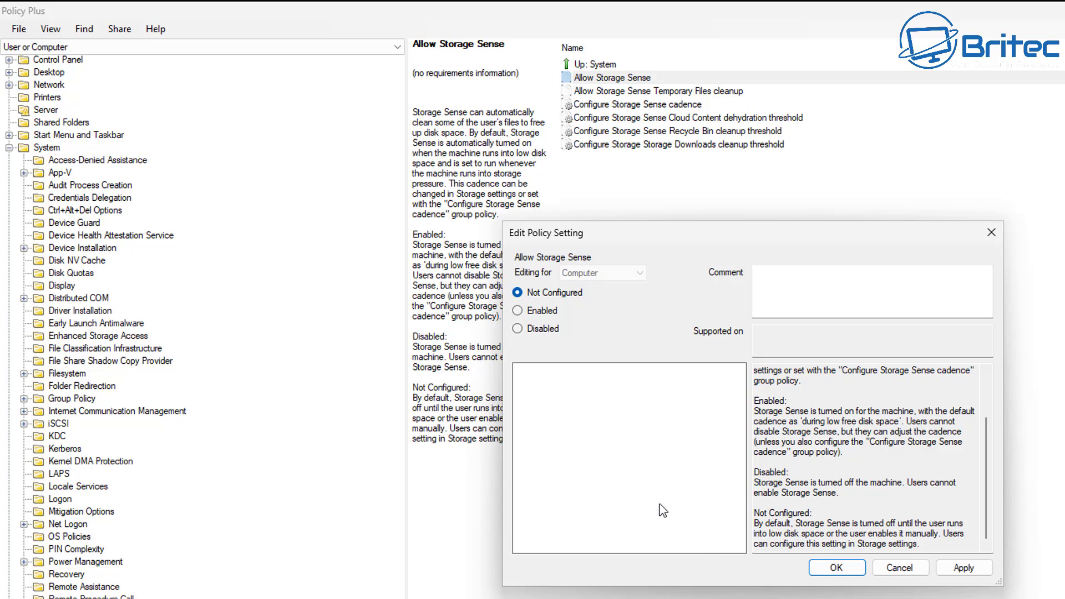
{"action": "left_click", "coordinate": [532, 330]}
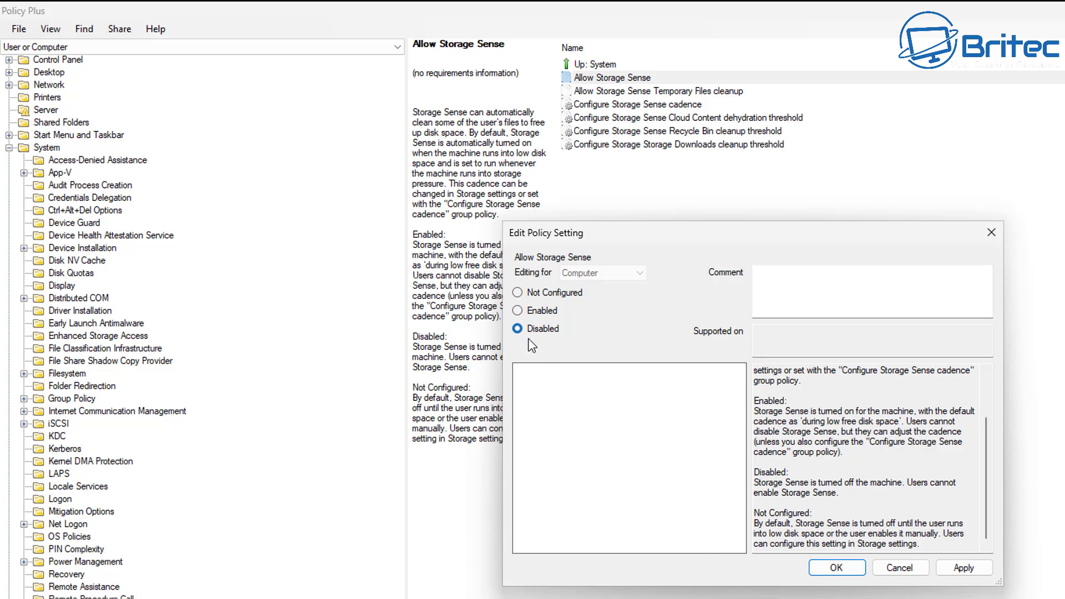
{"action": "left_click", "coordinate": [963, 569]}
{"action": "left_click", "coordinate": [831, 566]}
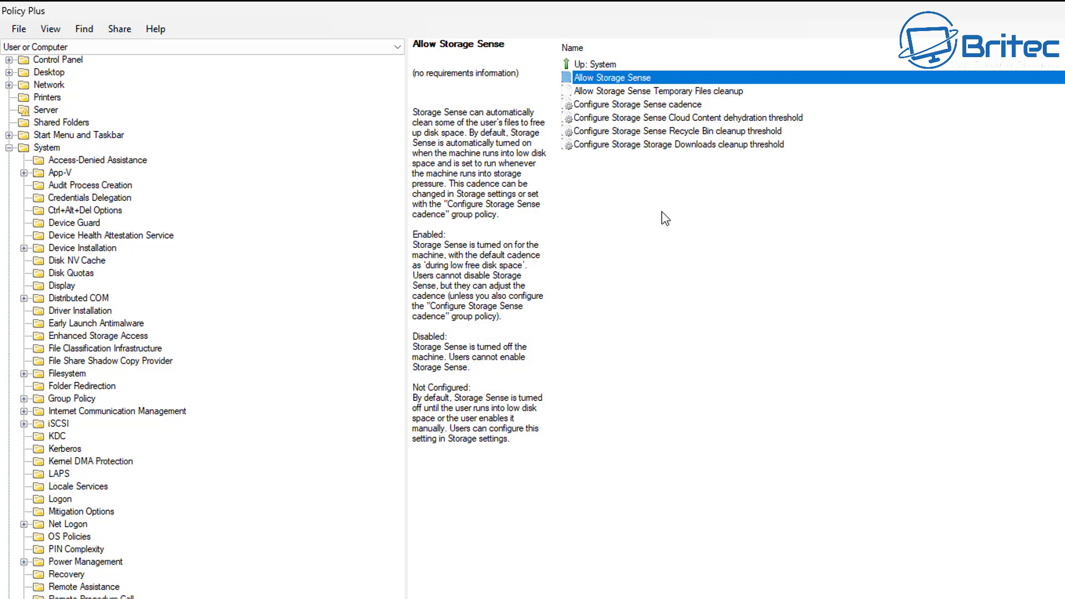
Disable the policy "Allow Storage Sense Temporary Files cleanup" in the Storage Sense category.
{"action": "left_click", "coordinate": [724, 93]}
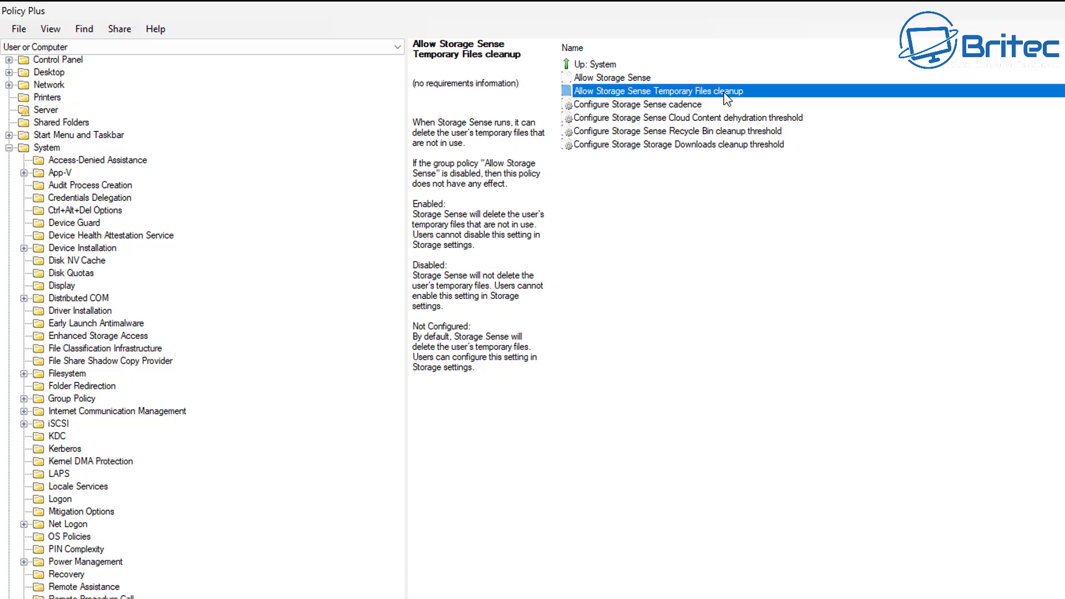
{"action": "double_click", "coordinate": [724, 93]}
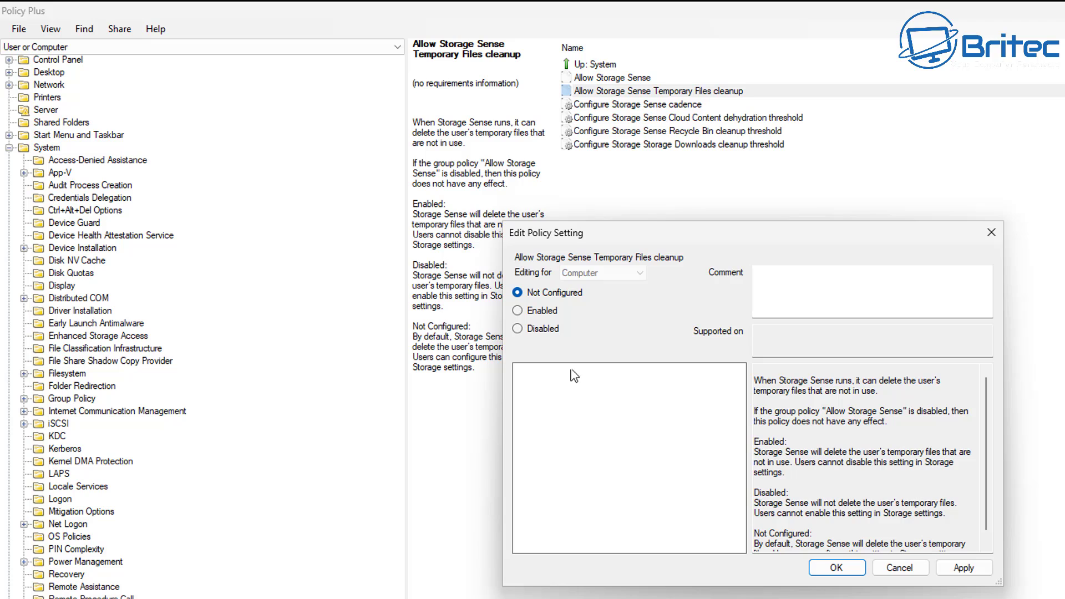
{"action": "left_click", "coordinate": [525, 332]}
{"action": "left_click", "coordinate": [837, 568]}
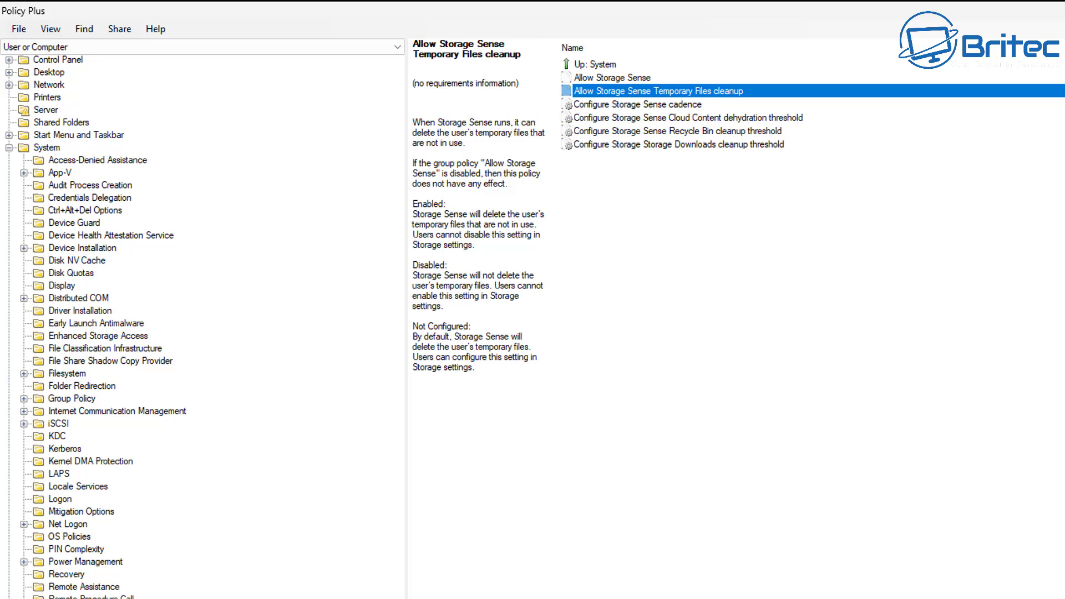
Enable the policy "Turn off Configuration" in the System Restore category under System.
{"action": "left_click", "coordinate": [72, 598]}
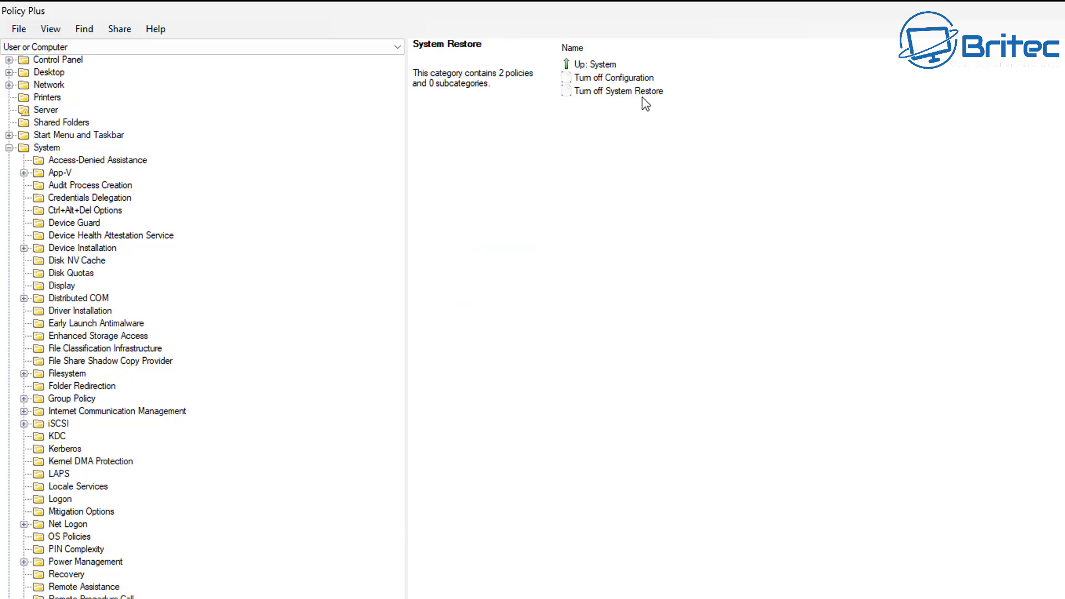
{"action": "double_click", "coordinate": [635, 82]}
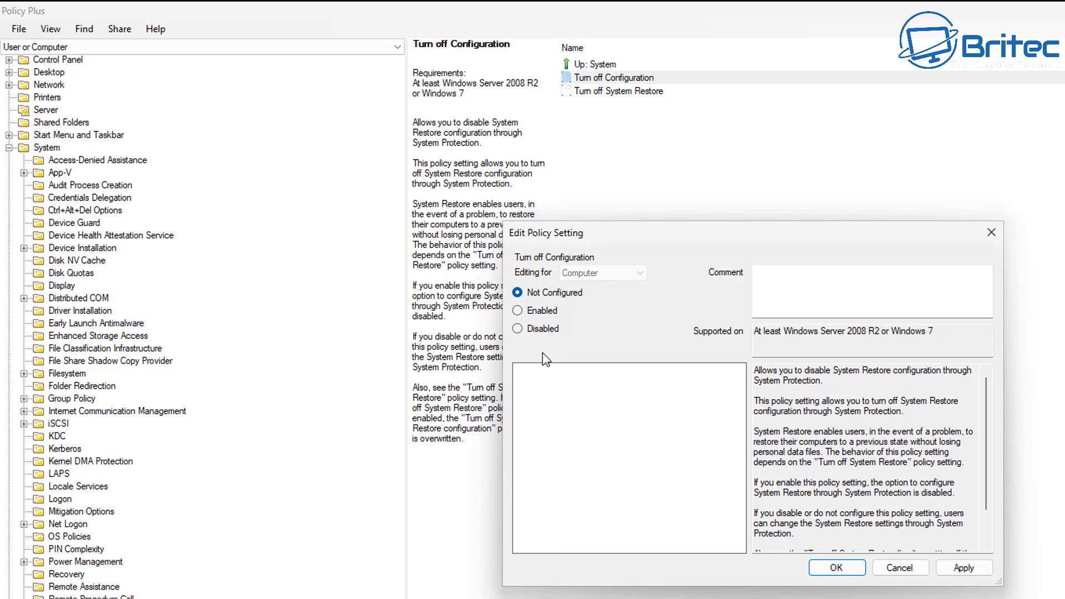
{"action": "left_click", "coordinate": [542, 311]}
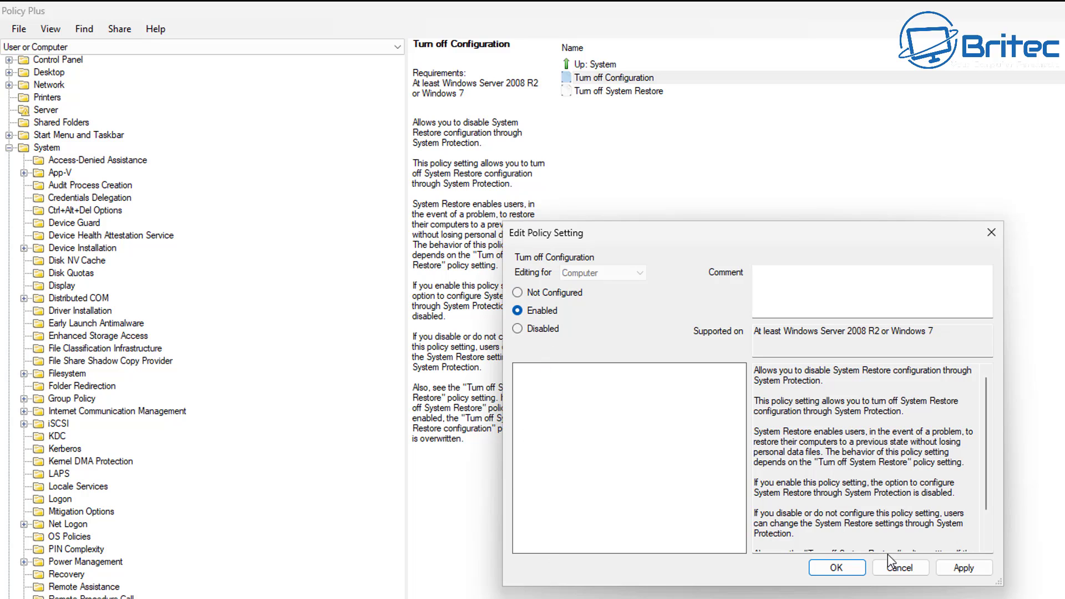
{"action": "left_click", "coordinate": [837, 567]}
Enable the policy "Turn off System Restore" in the System Restore category.
{"action": "double_click", "coordinate": [654, 92]}
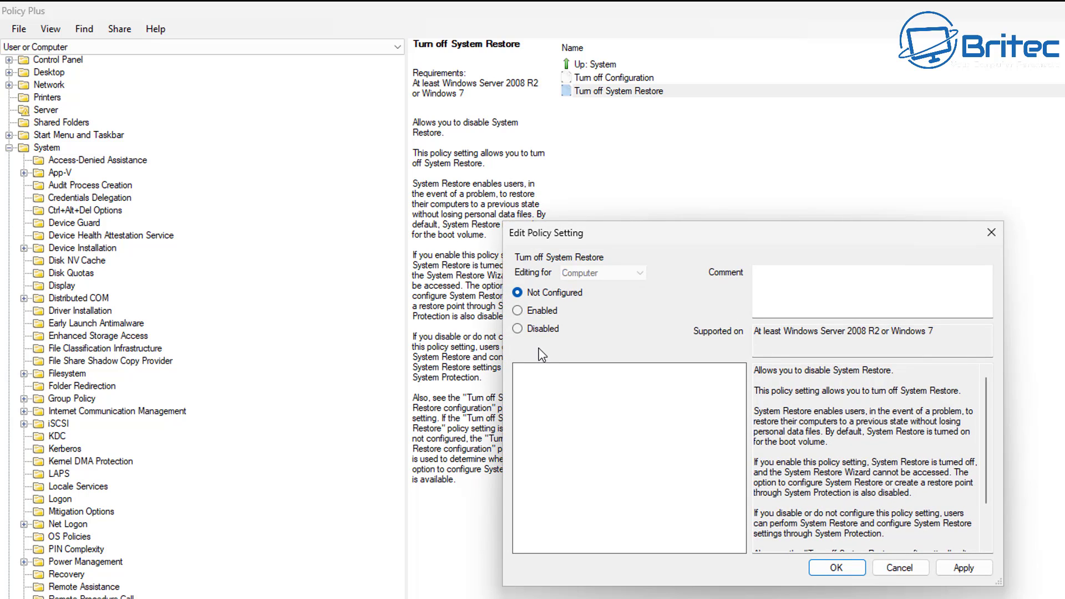
{"action": "left_click", "coordinate": [532, 314]}
{"action": "left_click", "coordinate": [963, 567]}
{"action": "left_click", "coordinate": [835, 567]}
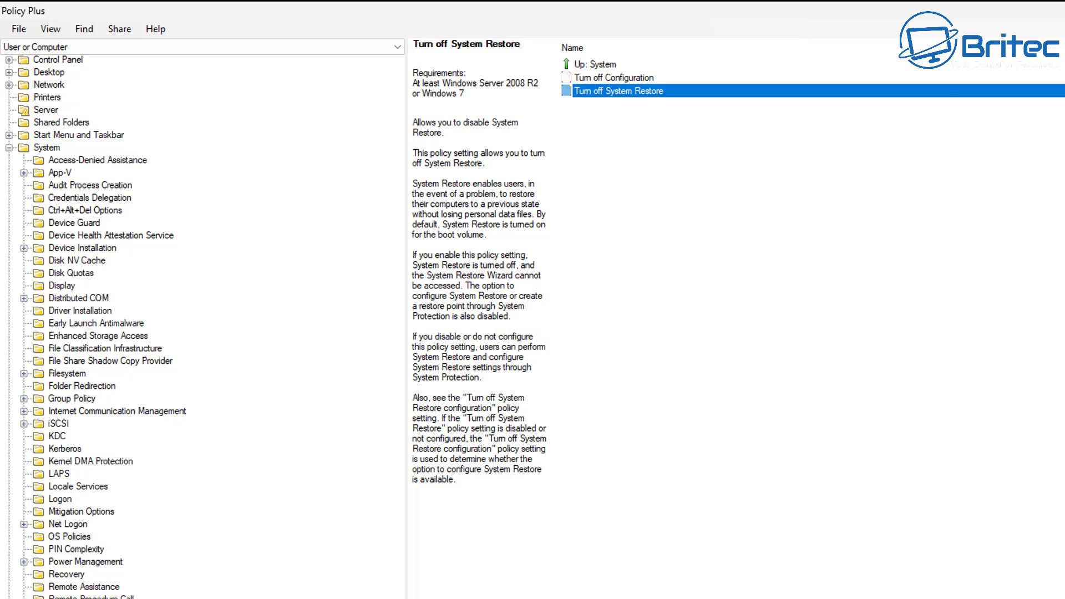
Enable the policy "Allow only Windows Vista or later connections" in the Remote Assistance category under System.
{"action": "left_click", "coordinate": [99, 588]}
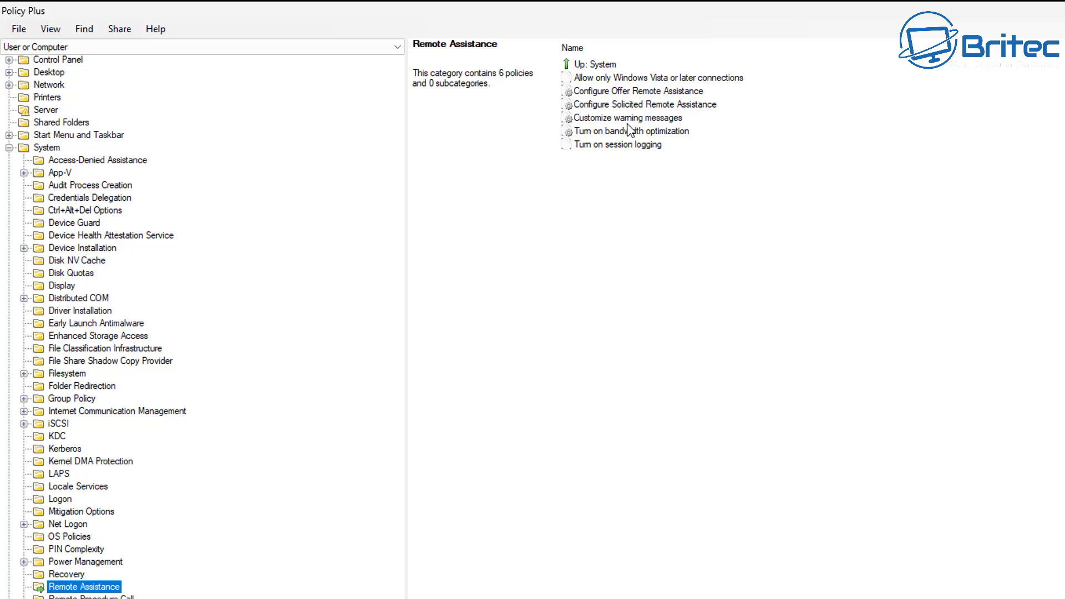
{"action": "double_click", "coordinate": [661, 82]}
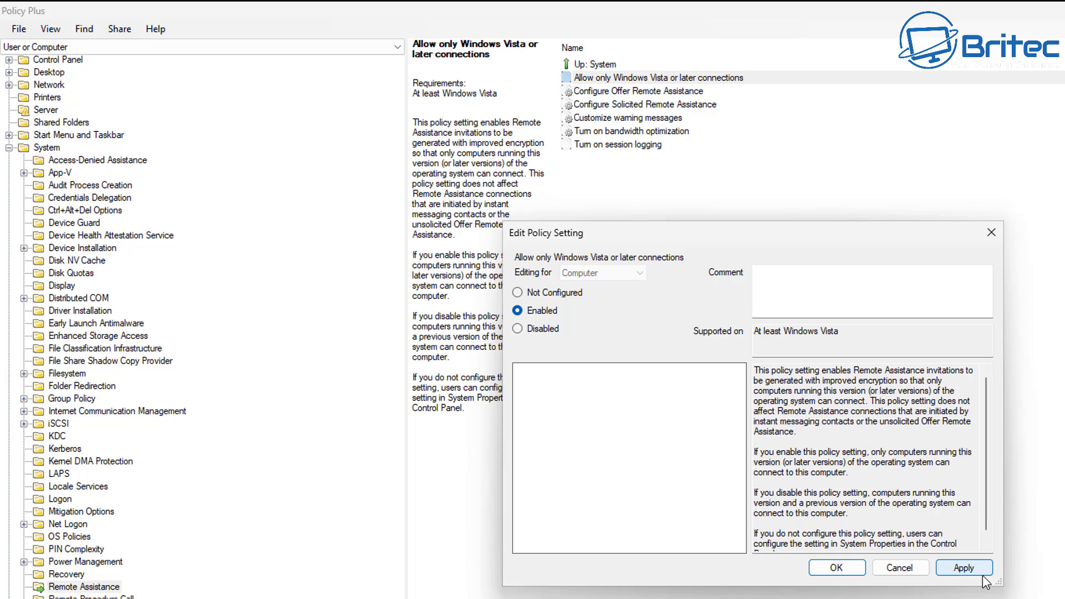
{"action": "left_click", "coordinate": [964, 567]}
{"action": "left_click", "coordinate": [836, 567]}
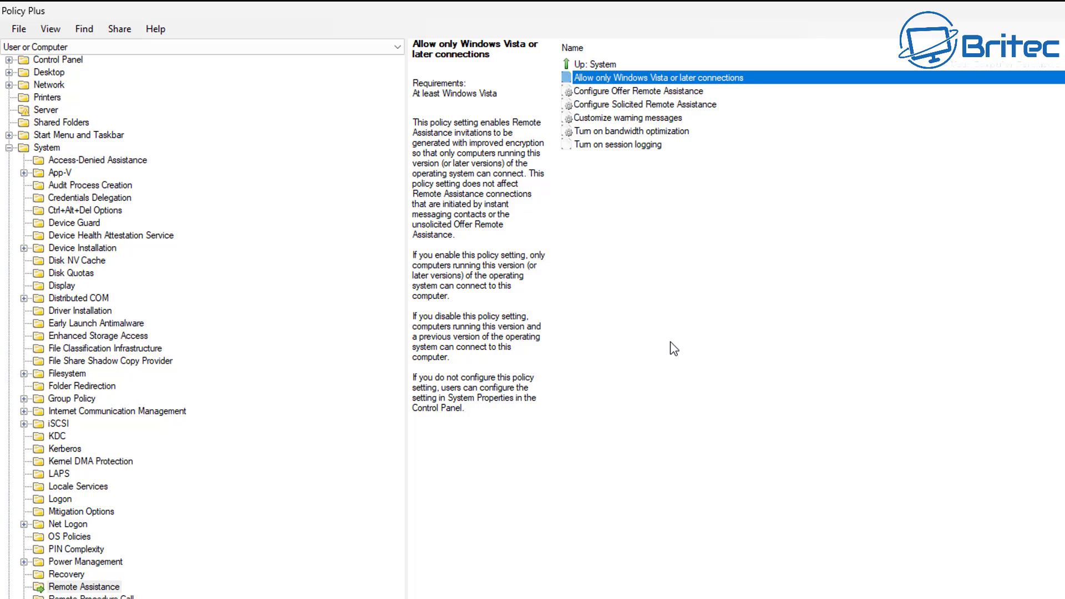
Disable the policy "Configure Offer Remote Assistance" in the Remote Assistance category.
{"action": "double_click", "coordinate": [665, 91]}
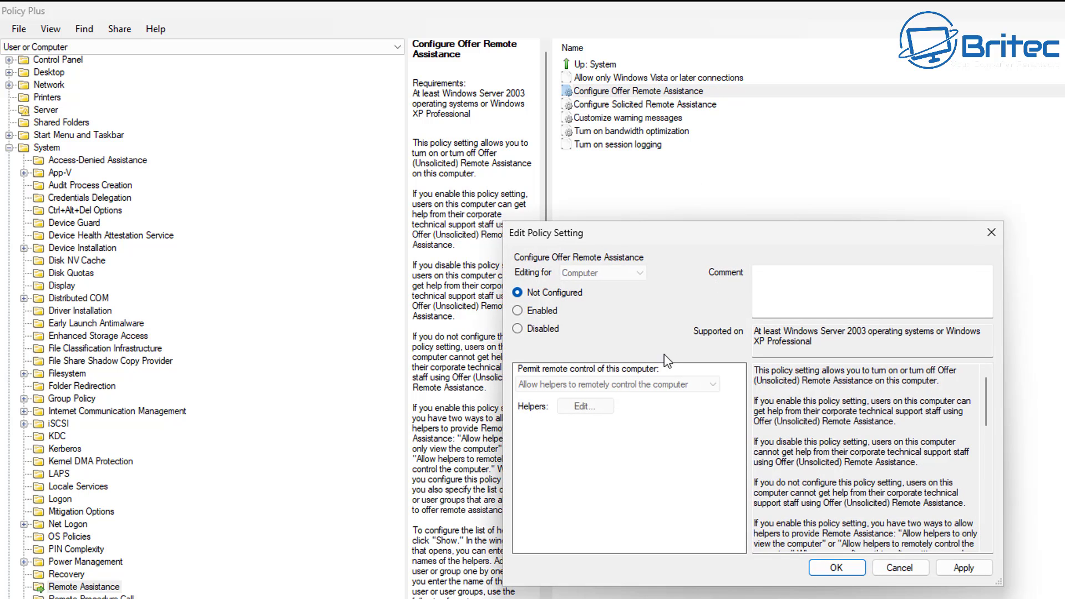
{"action": "left_click", "coordinate": [532, 312]}
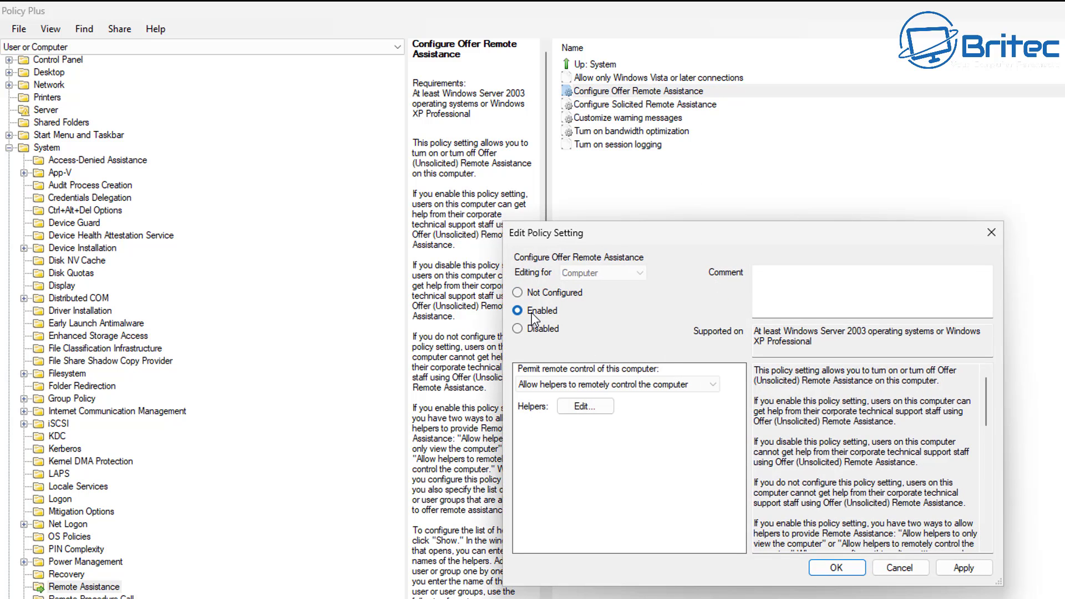
{"action": "left_click", "coordinate": [595, 385]}
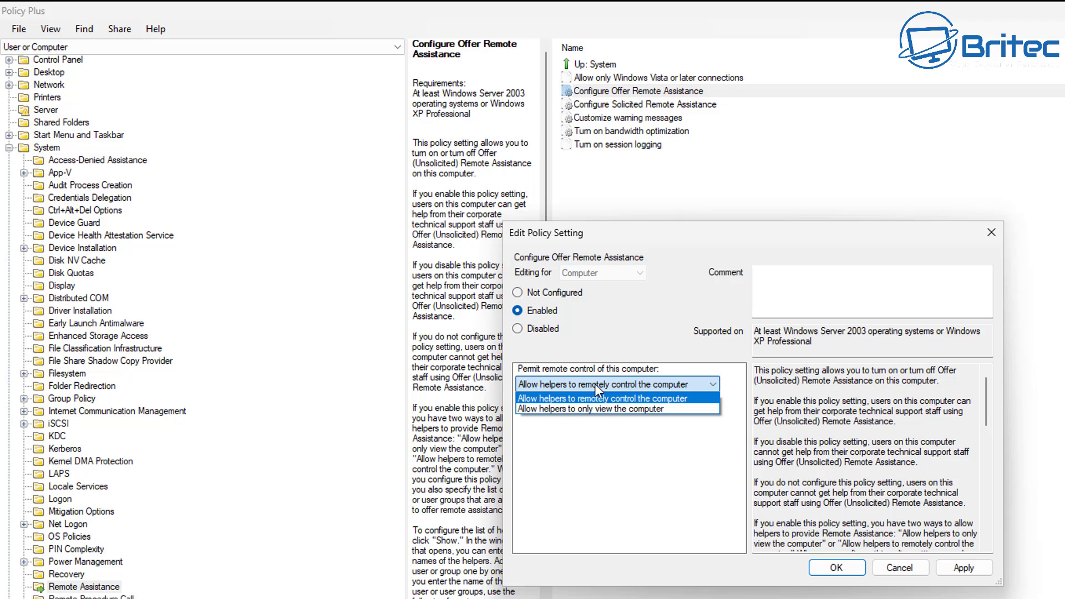
{"action": "left_click", "coordinate": [595, 384]}
{"action": "left_click", "coordinate": [540, 330]}
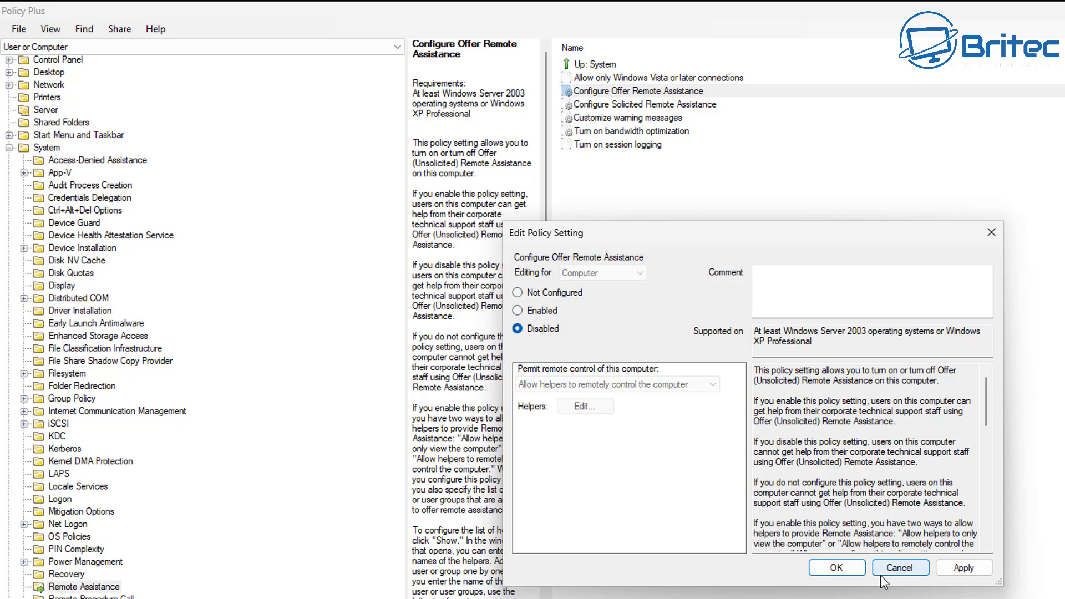
{"action": "left_click", "coordinate": [964, 569]}
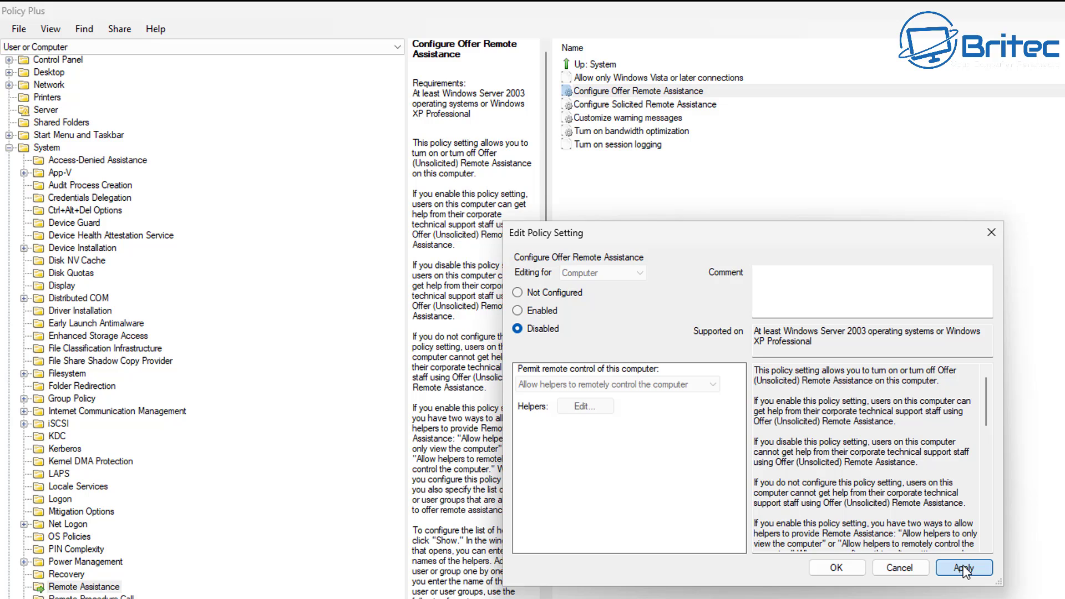
{"action": "left_click", "coordinate": [836, 568]}
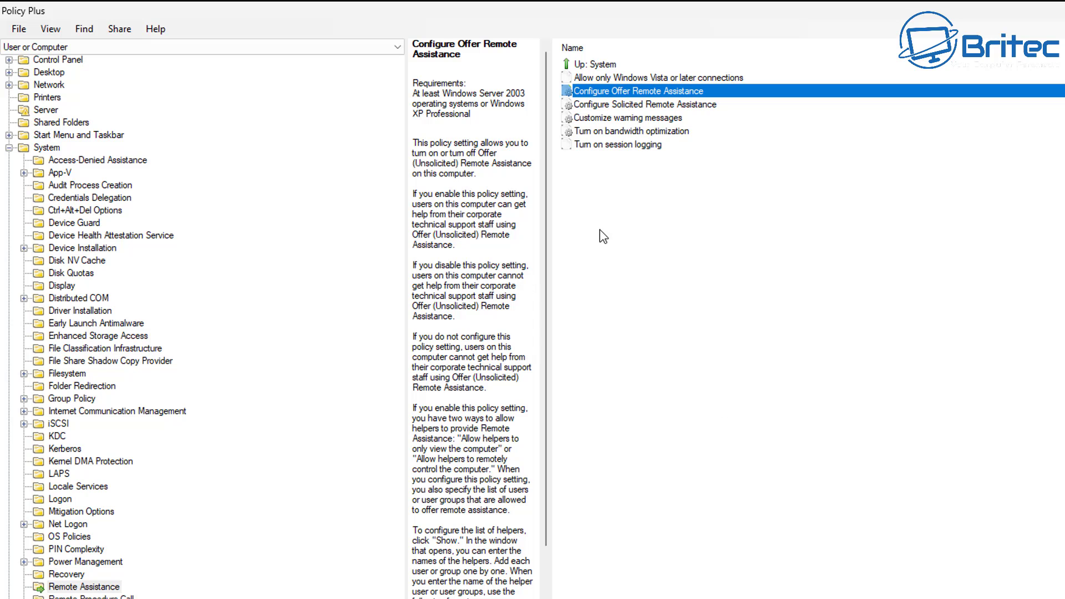
Review the policy "Configure Solicited Remote Assistance" in the Remote Assistance category.
{"action": "left_click", "coordinate": [703, 107]}
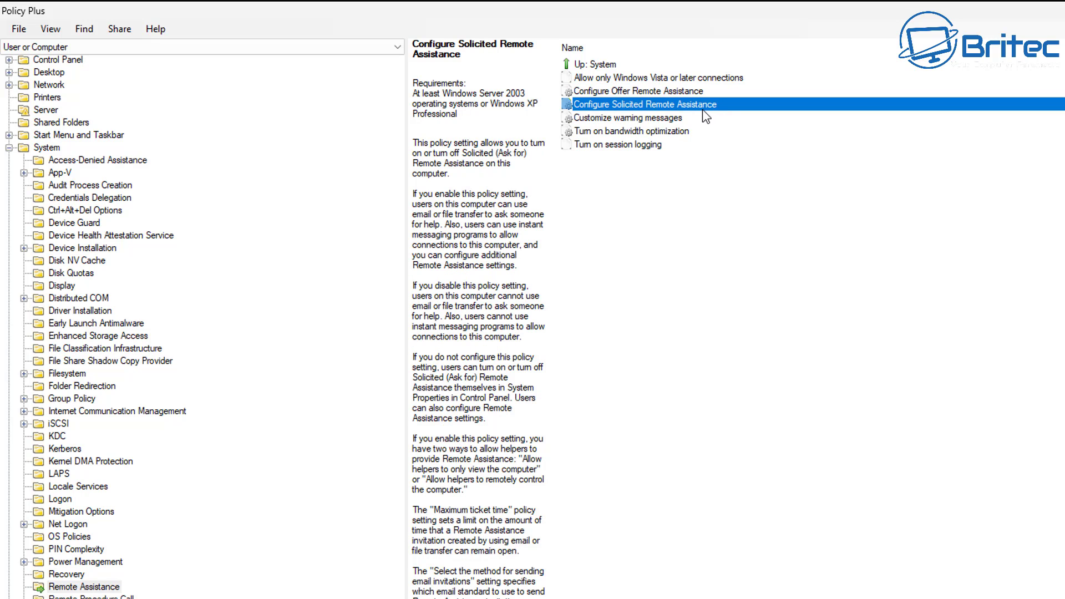
{"action": "double_click", "coordinate": [703, 107]}
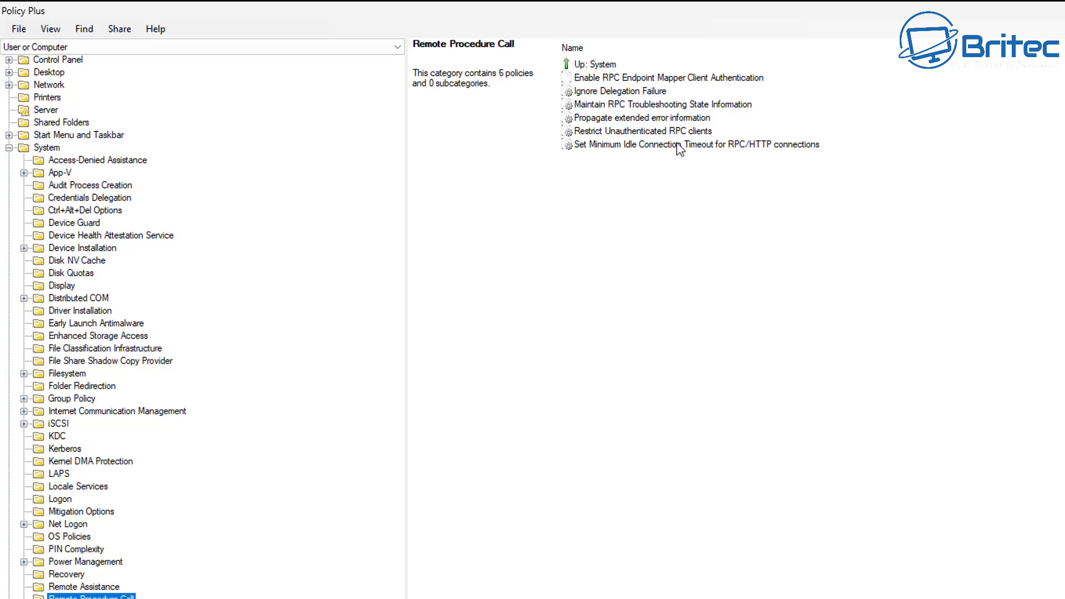
Enable the Remote Procedure Call policy "Restrict Unauthenticated RPC clients" with the client restriction set to None.
{"action": "left_click", "coordinate": [684, 131]}
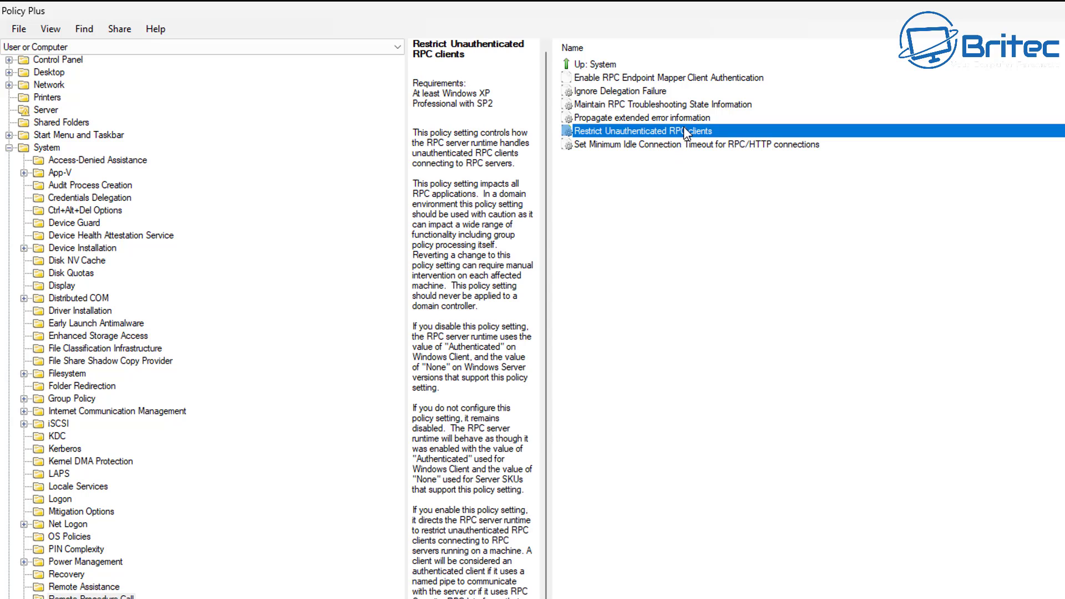
{"action": "double_click", "coordinate": [684, 129]}
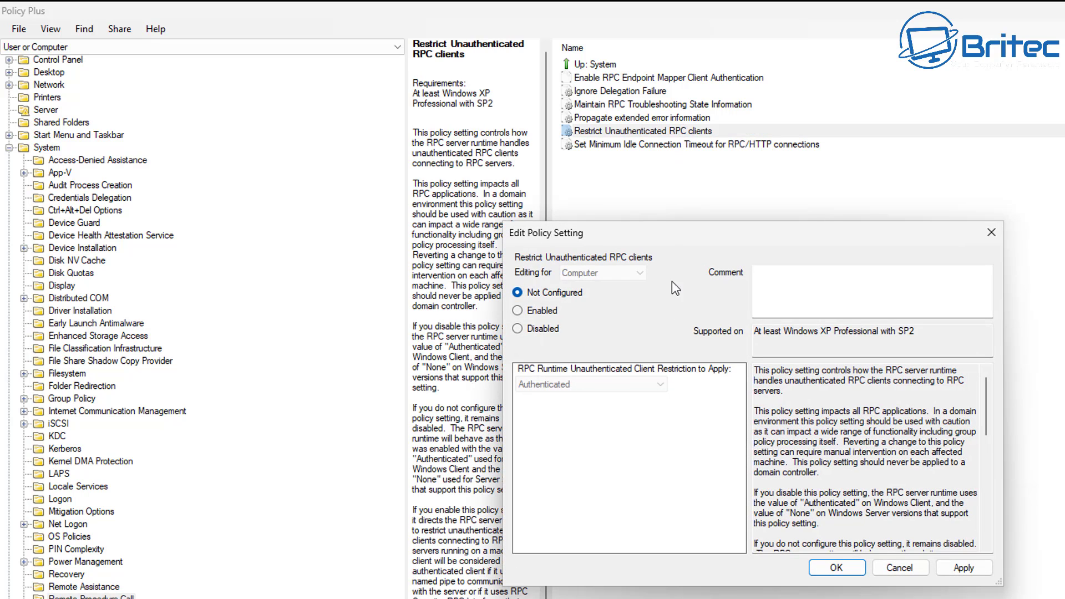
{"action": "left_click", "coordinate": [518, 310]}
{"action": "left_click", "coordinate": [578, 383]}
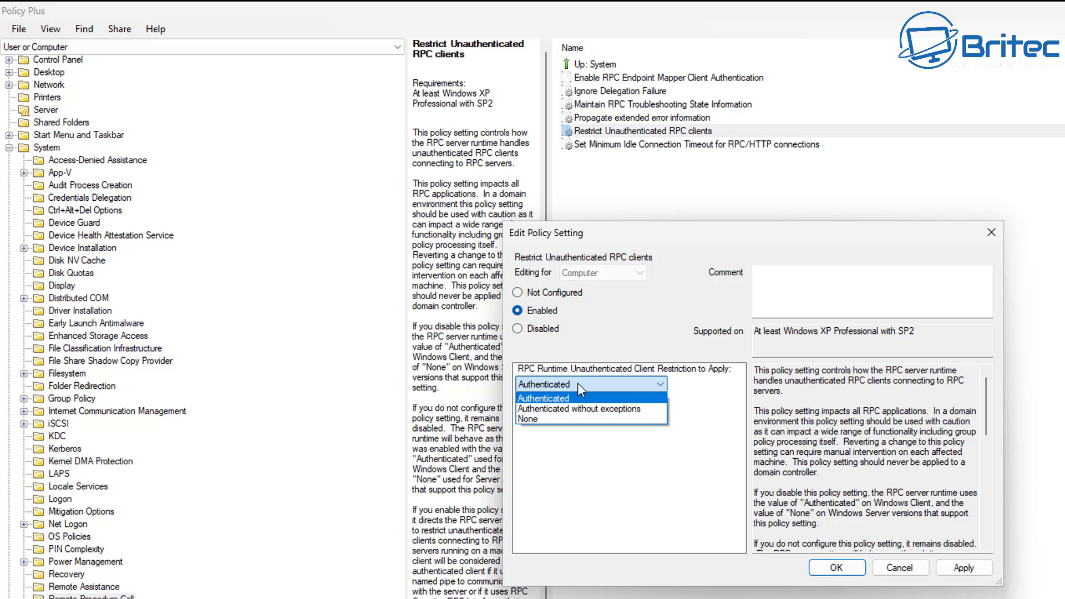
{"action": "left_click", "coordinate": [544, 418]}
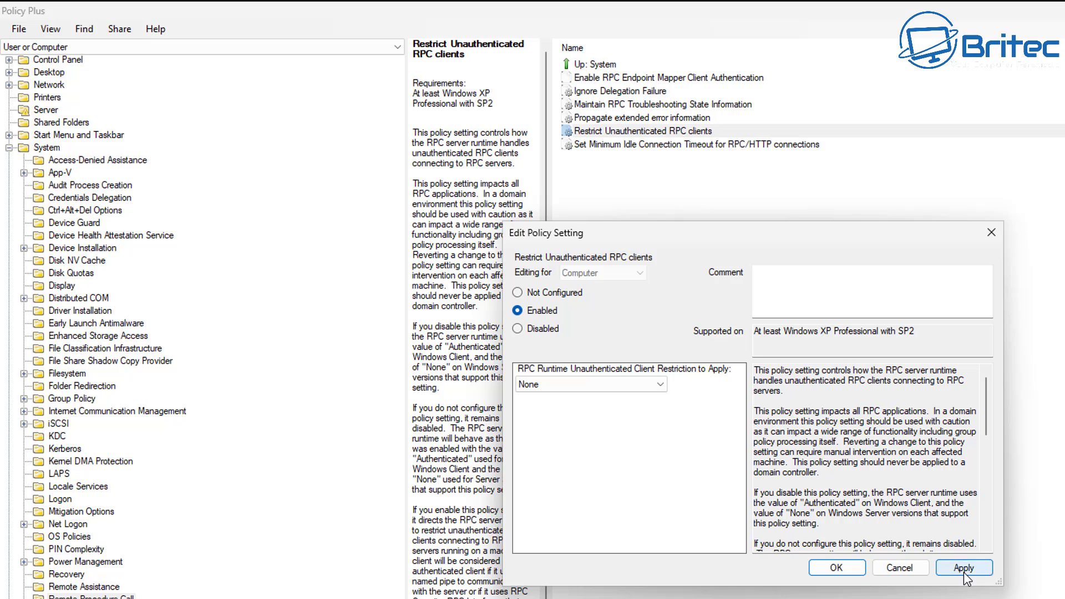
{"action": "left_click", "coordinate": [837, 569]}
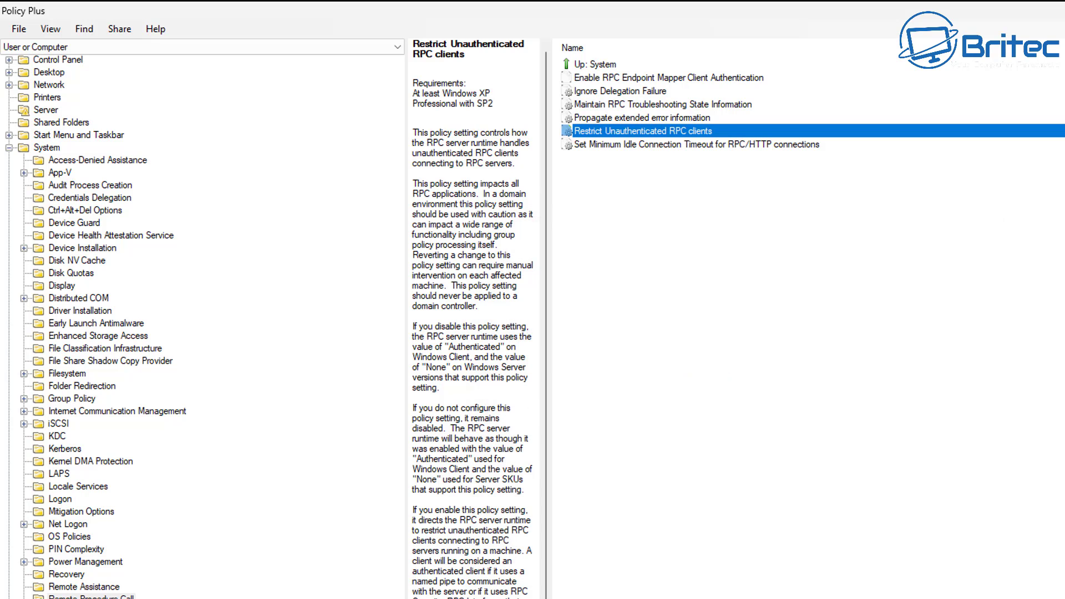
Open the Power Management category under System and review the options of the policy "Specify a custom active power plan", discarding any change.
{"action": "left_click", "coordinate": [97, 563]}
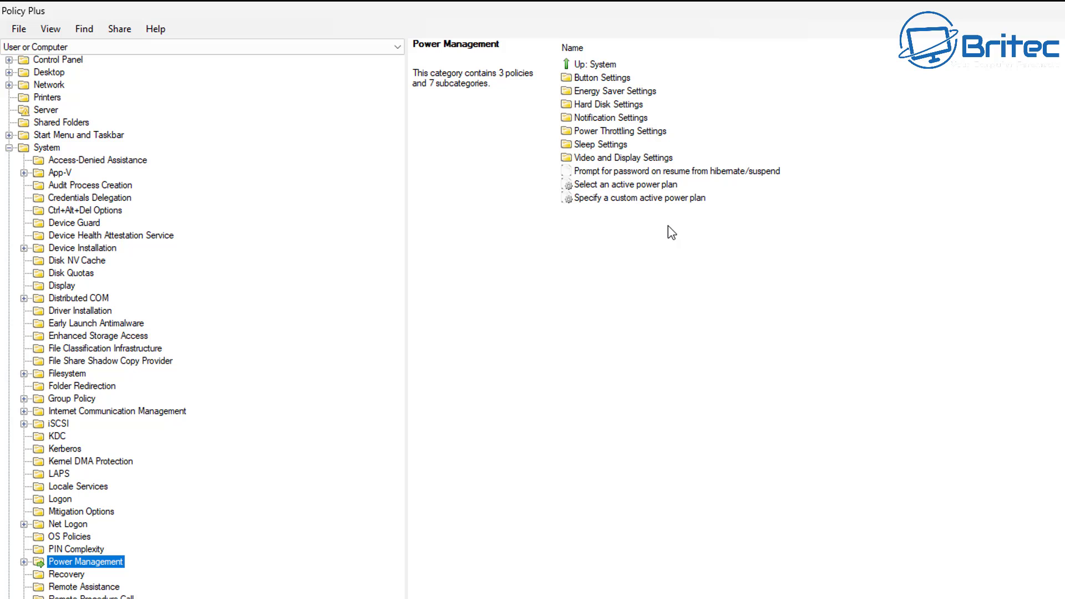
{"action": "double_click", "coordinate": [638, 198]}
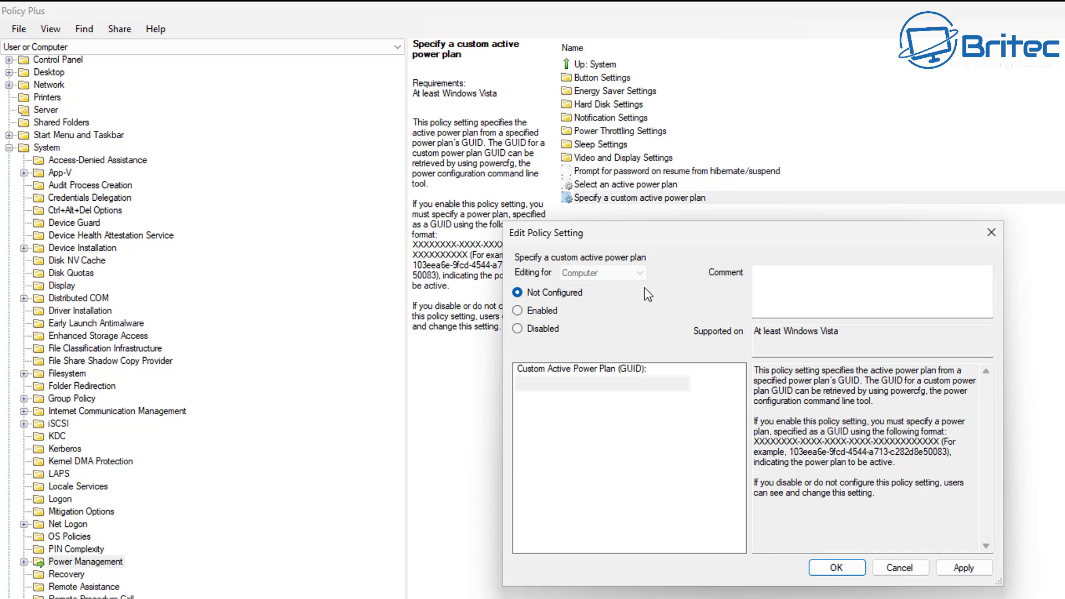
{"action": "left_click", "coordinate": [518, 311]}
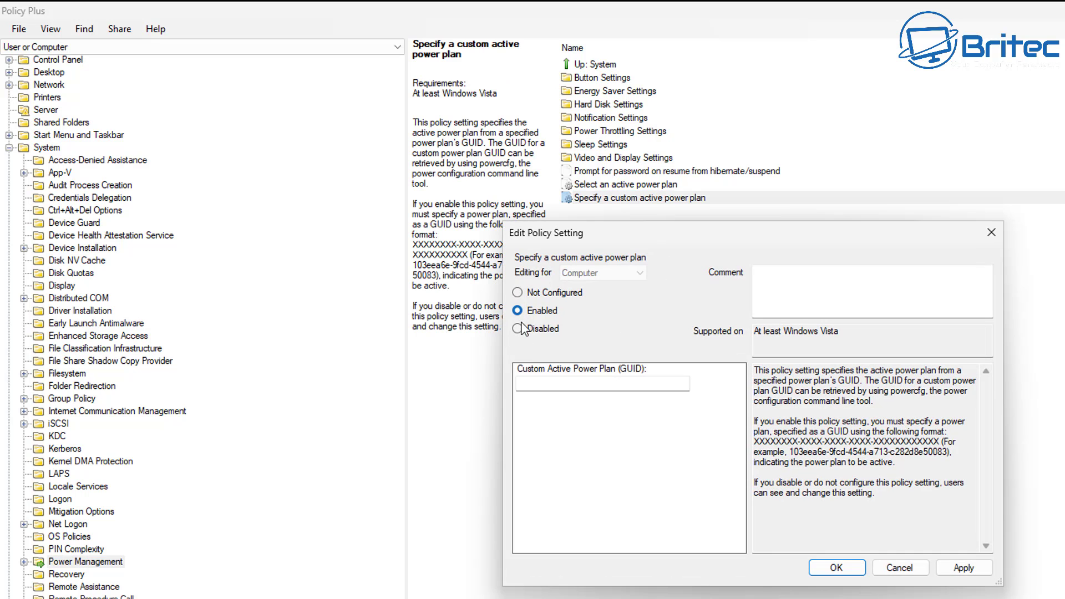
{"action": "left_click", "coordinate": [599, 387]}
{"action": "left_click", "coordinate": [899, 568]}
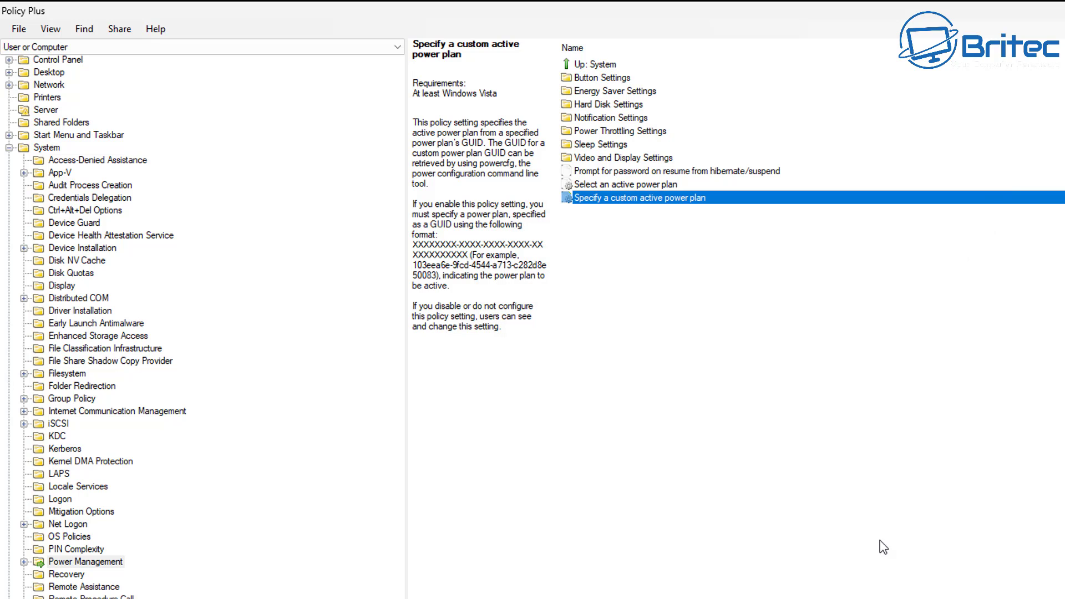
Enable the Power Management policy "Select an active power plan" with the active power plan set to High Performance.
{"action": "double_click", "coordinate": [646, 184]}
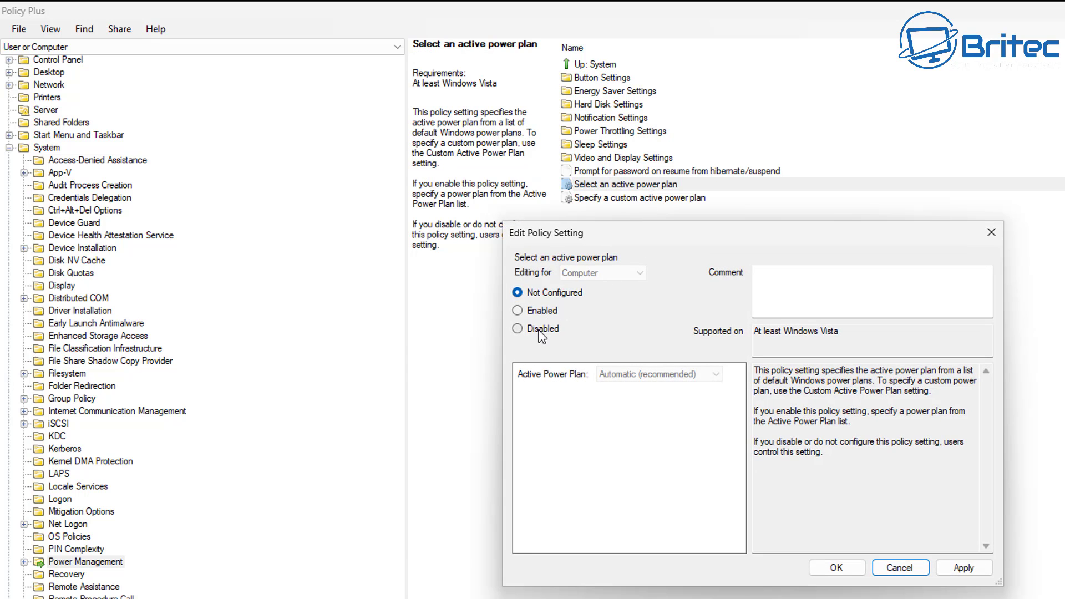
{"action": "left_click", "coordinate": [551, 312]}
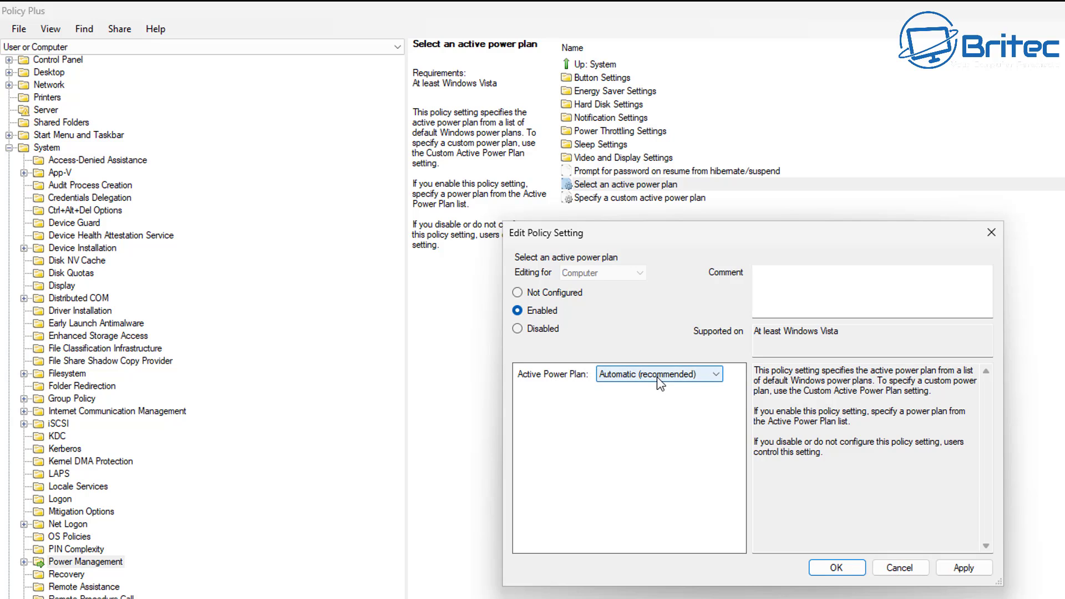
{"action": "left_click", "coordinate": [694, 373]}
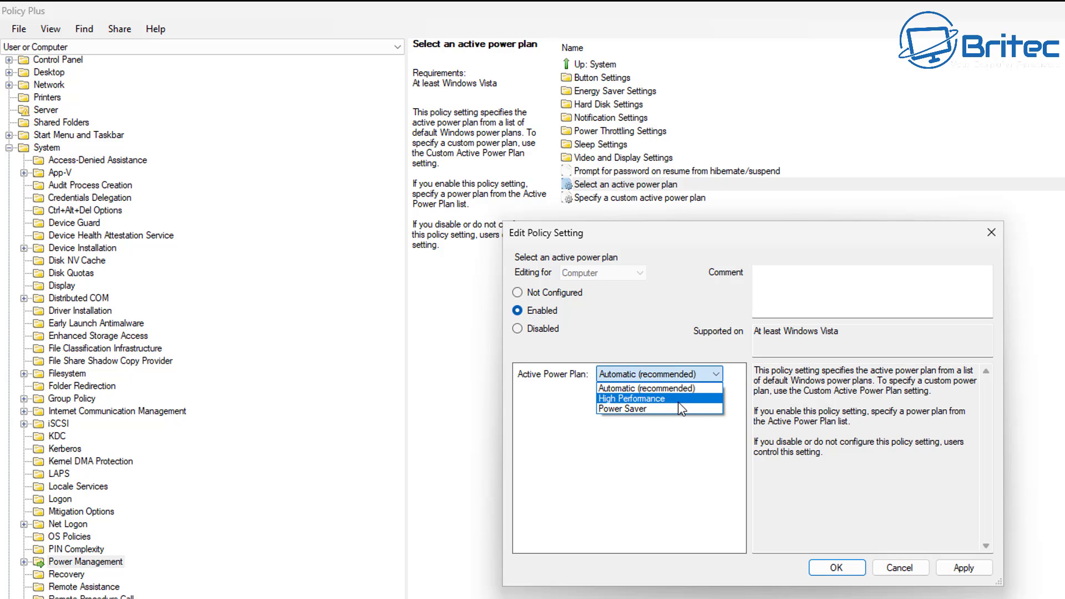
{"action": "left_click", "coordinate": [678, 399]}
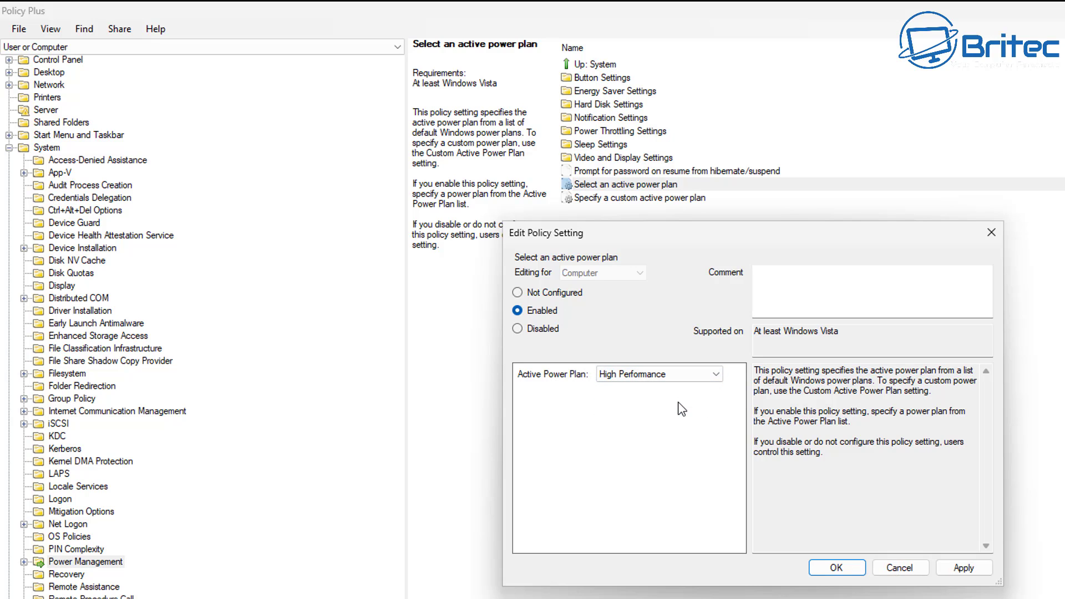
{"action": "left_click", "coordinate": [963, 568]}
{"action": "left_click", "coordinate": [849, 568]}
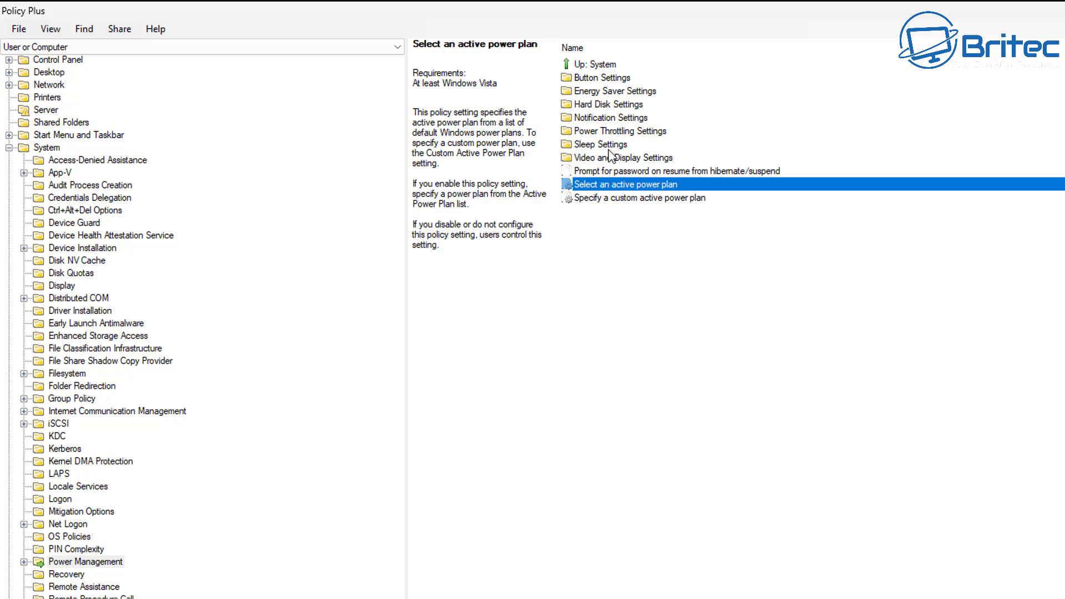
Enable the policy "Turn off Power Throttling" in the Power Throttling Settings subcategory of Power Management.
{"action": "double_click", "coordinate": [616, 131]}
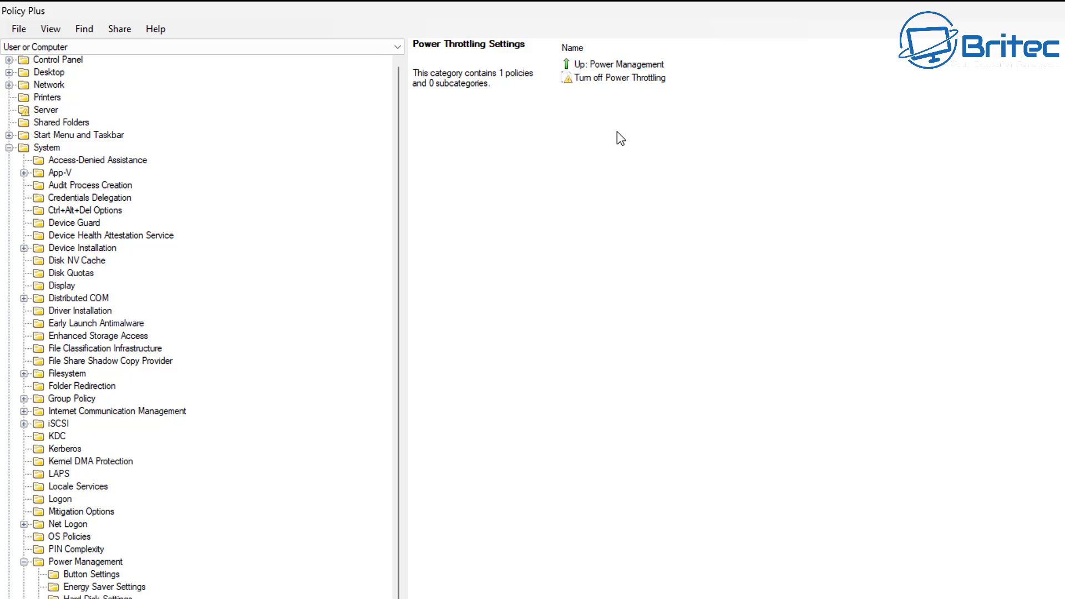
{"action": "left_click", "coordinate": [638, 77]}
{"action": "double_click", "coordinate": [639, 77]}
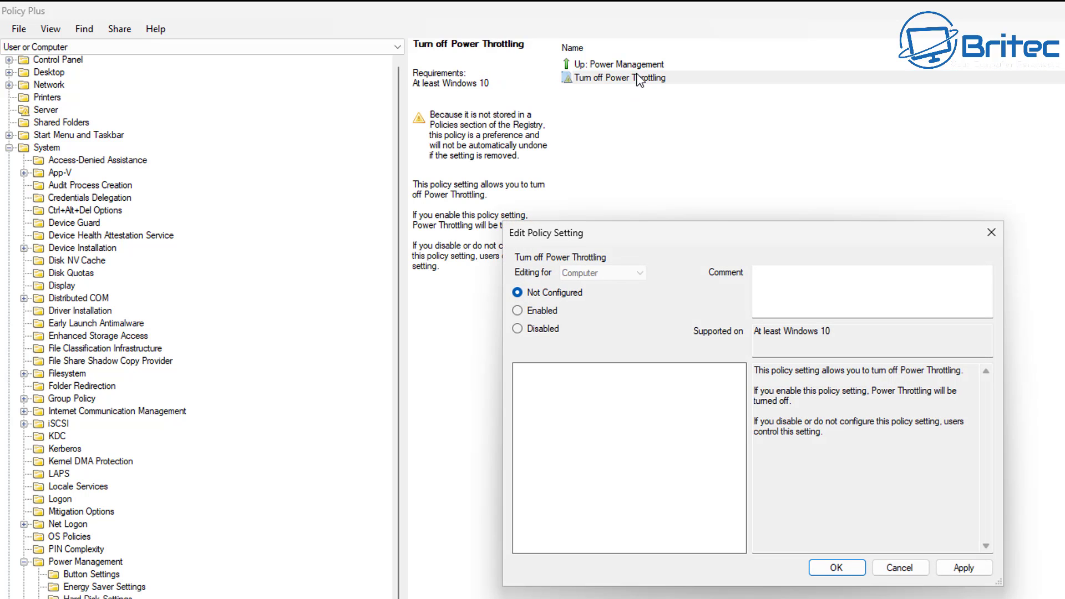
{"action": "left_click", "coordinate": [548, 311]}
{"action": "left_click", "coordinate": [964, 574]}
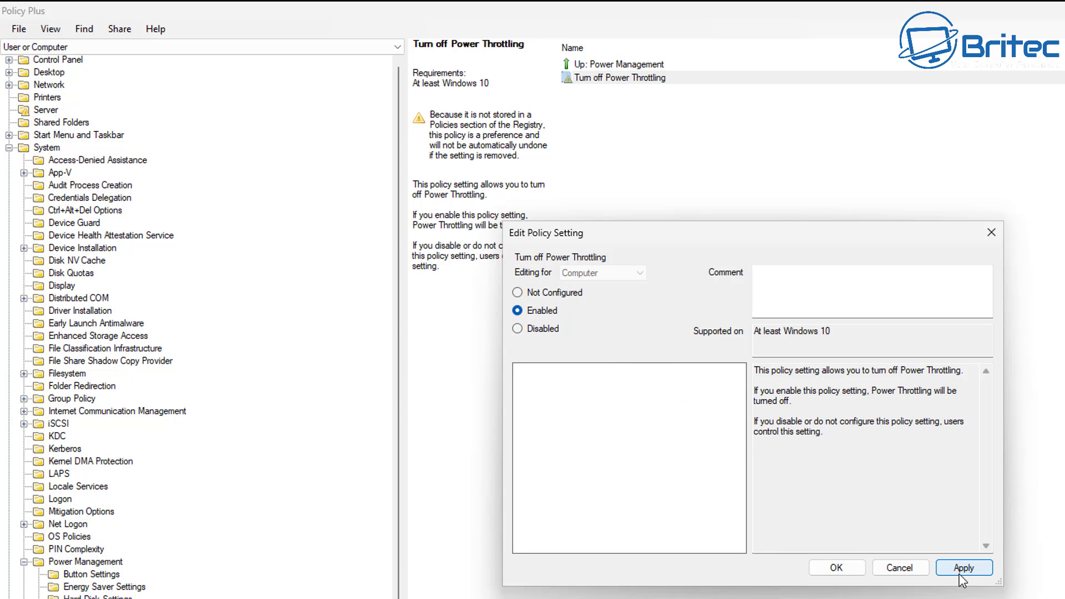
{"action": "left_click", "coordinate": [819, 566]}
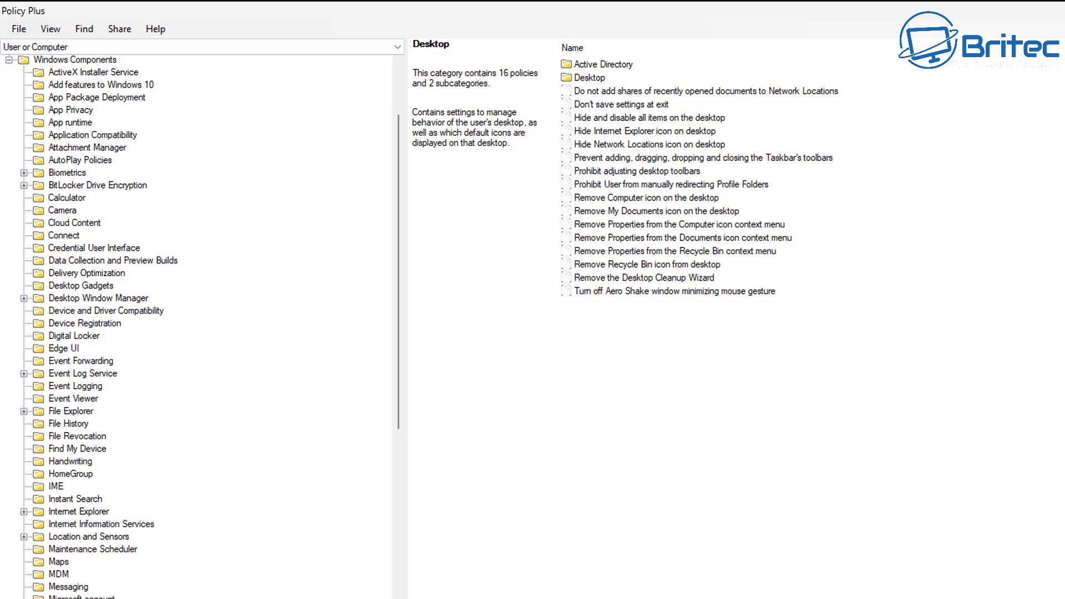
Look through the policy categories under Windows Components and System, and collapse both branches.
{"action": "scroll", "coordinate": [199, 327], "scroll_direction": "down", "scroll_amount": 12}
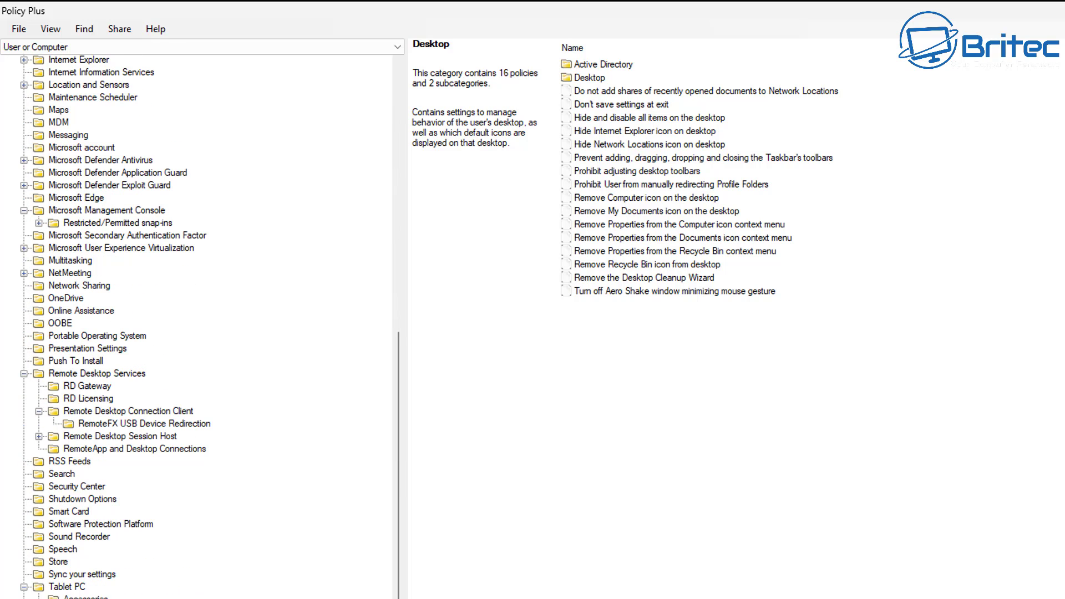
{"action": "scroll", "coordinate": [199, 327], "scroll_direction": "down", "scroll_amount": 6}
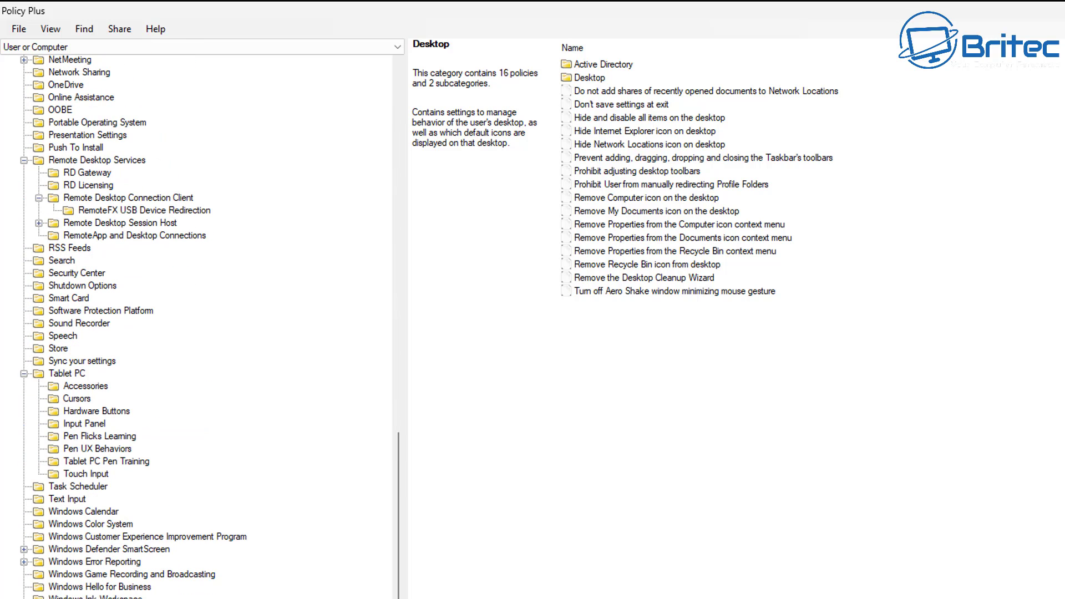
{"action": "scroll", "coordinate": [29, 165], "scroll_direction": "up", "scroll_amount": 20}
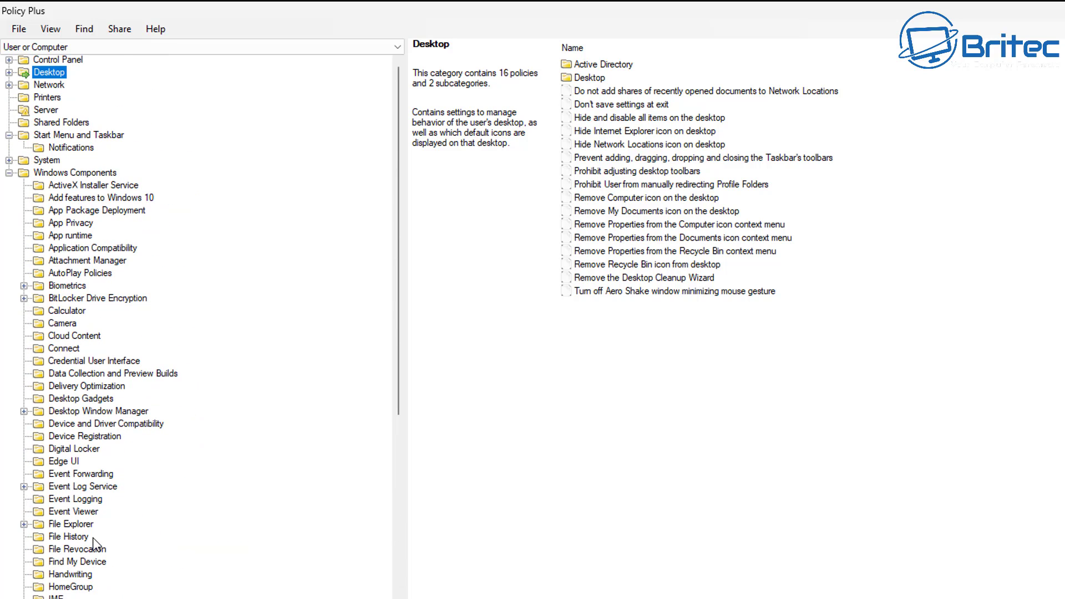
{"action": "left_click", "coordinate": [9, 173]}
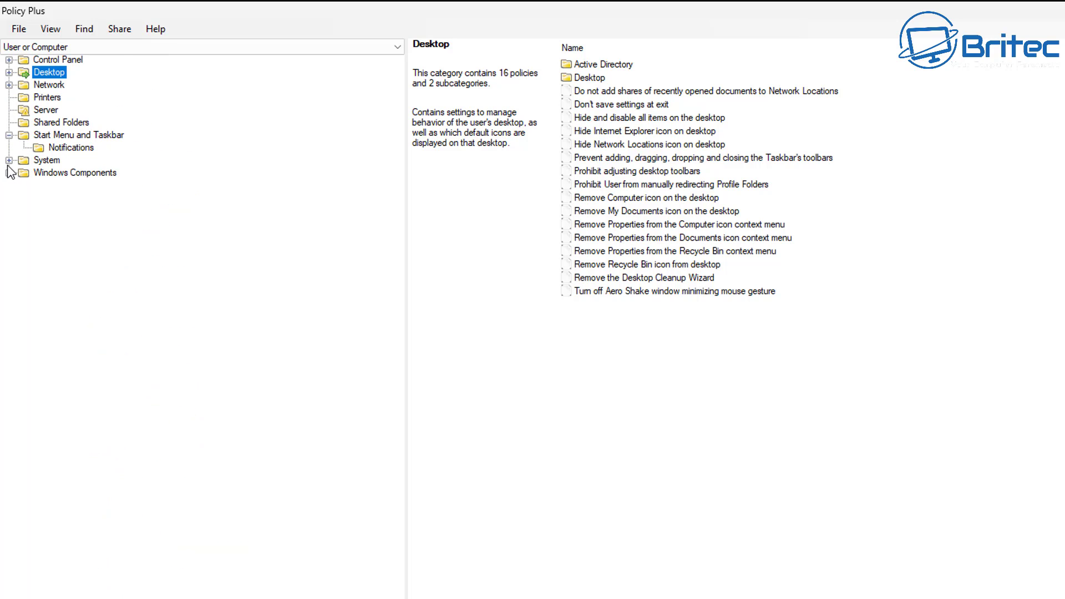
{"action": "left_click", "coordinate": [9, 160]}
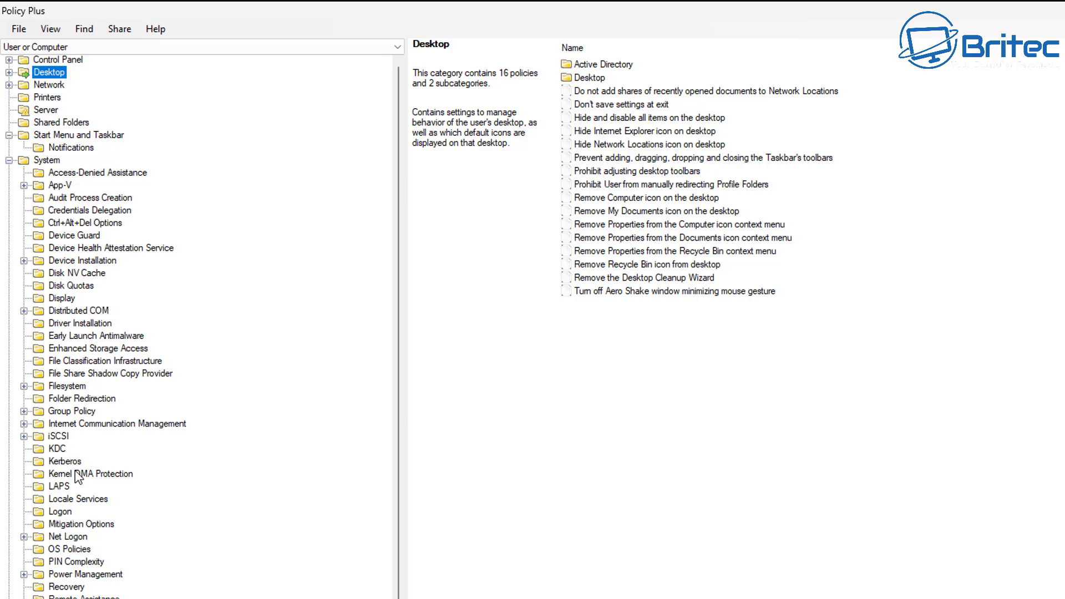
{"action": "left_click", "coordinate": [9, 160]}
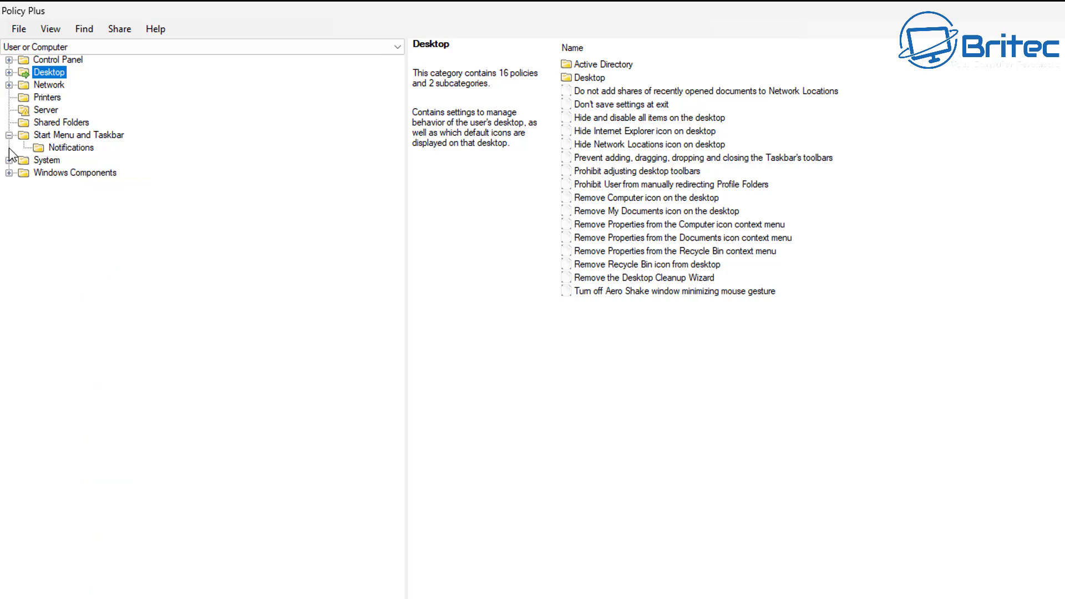
Save all the configured user and computer policies and dismiss the message.
{"action": "left_click", "coordinate": [18, 30]}
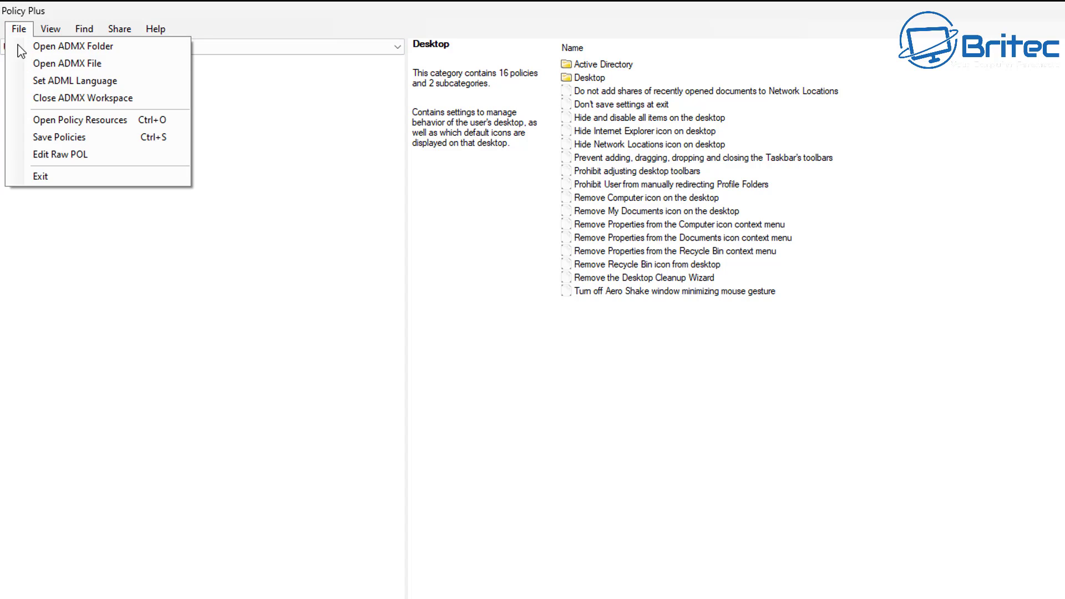
{"action": "left_click", "coordinate": [79, 144]}
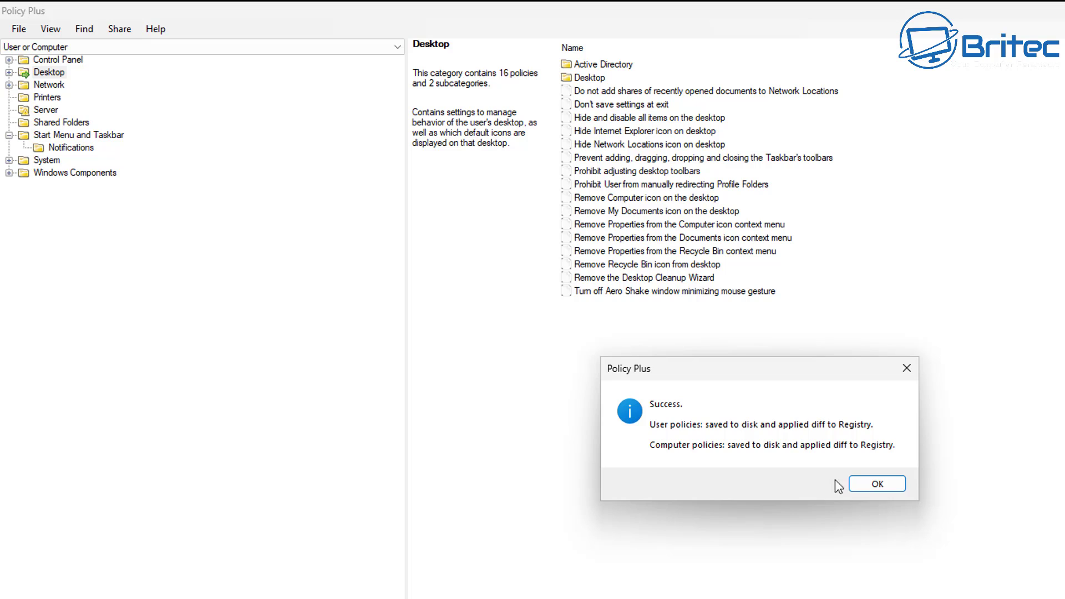
{"action": "left_click", "coordinate": [873, 484]}
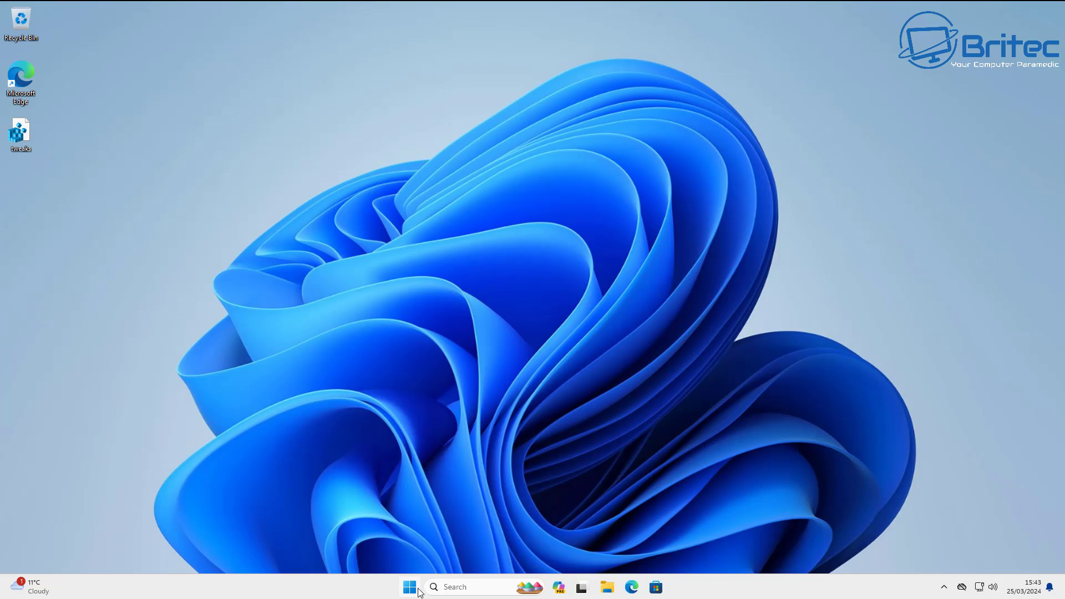
Restart the computer from the Windows desktop.
{"action": "left_click", "coordinate": [410, 587]}
{"action": "left_click", "coordinate": [670, 549]}
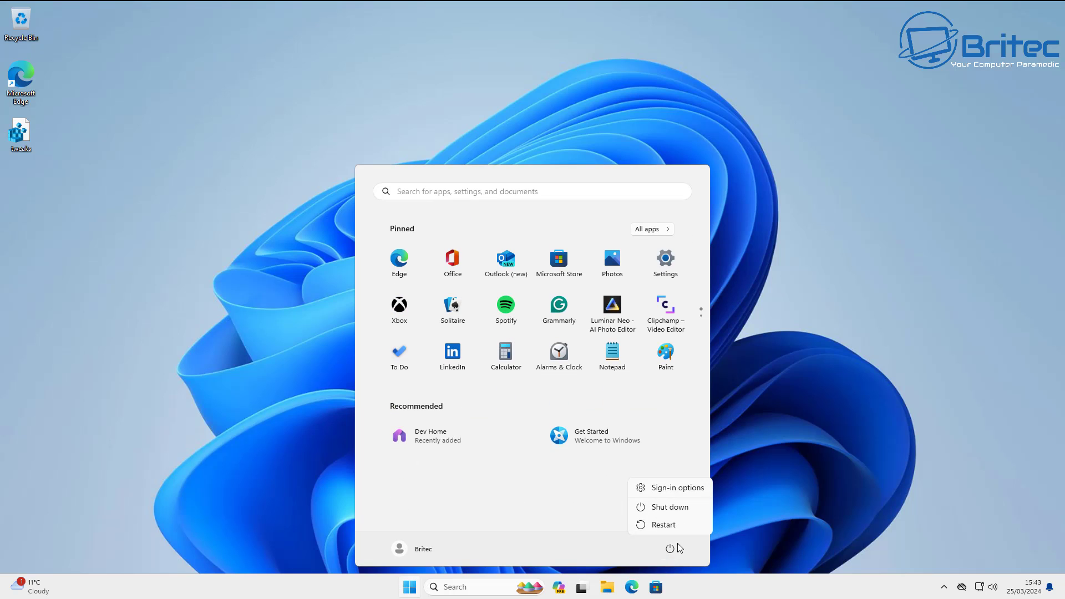
{"action": "left_click", "coordinate": [674, 527]}
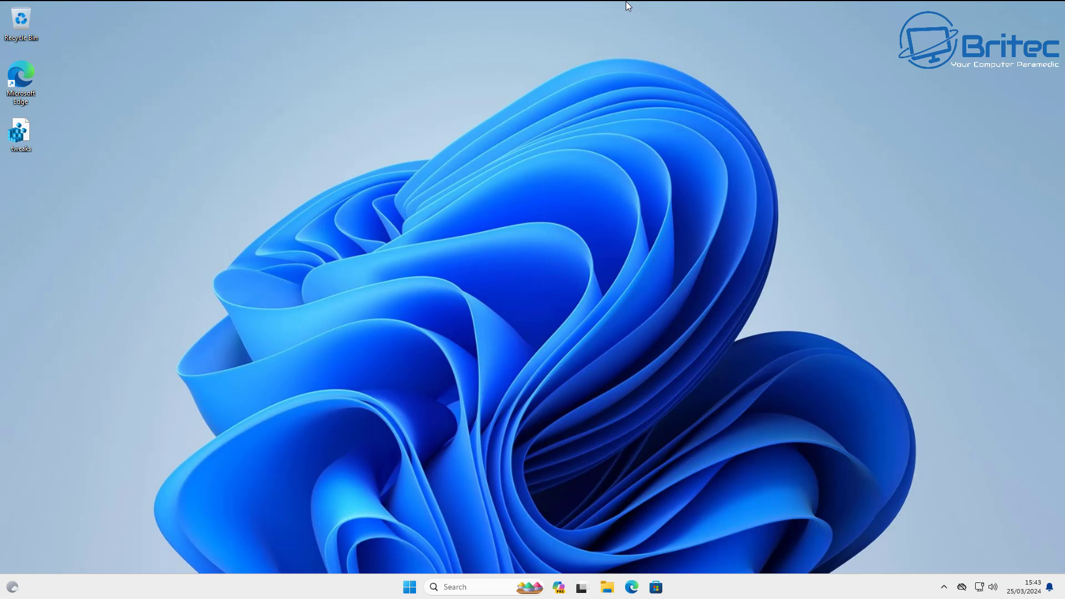
Switch to Windows Settings and check the Location app permissions under Privacy & security.
{"action": "left_click", "coordinate": [416, 588]}
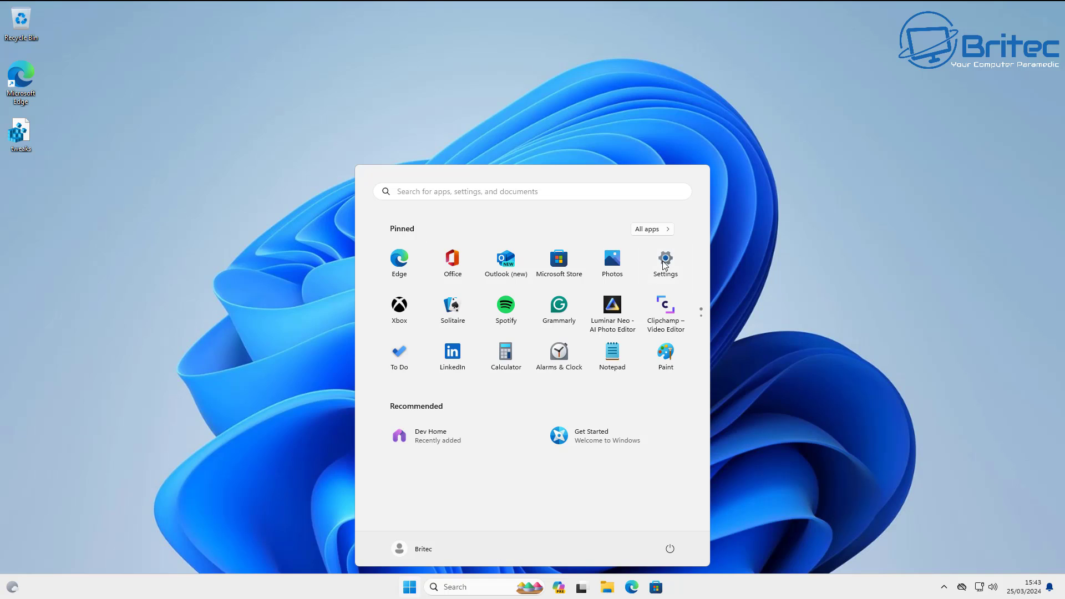
{"action": "left_click", "coordinate": [664, 261]}
{"action": "left_click", "coordinate": [257, 405]}
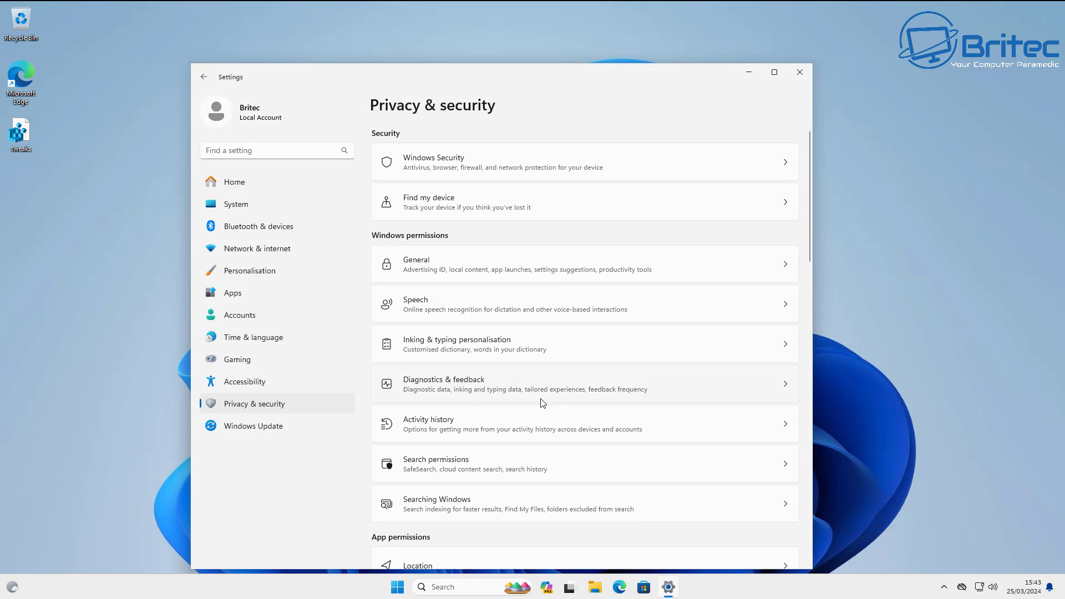
{"action": "scroll", "coordinate": [543, 402], "scroll_direction": "down", "scroll_amount": 5}
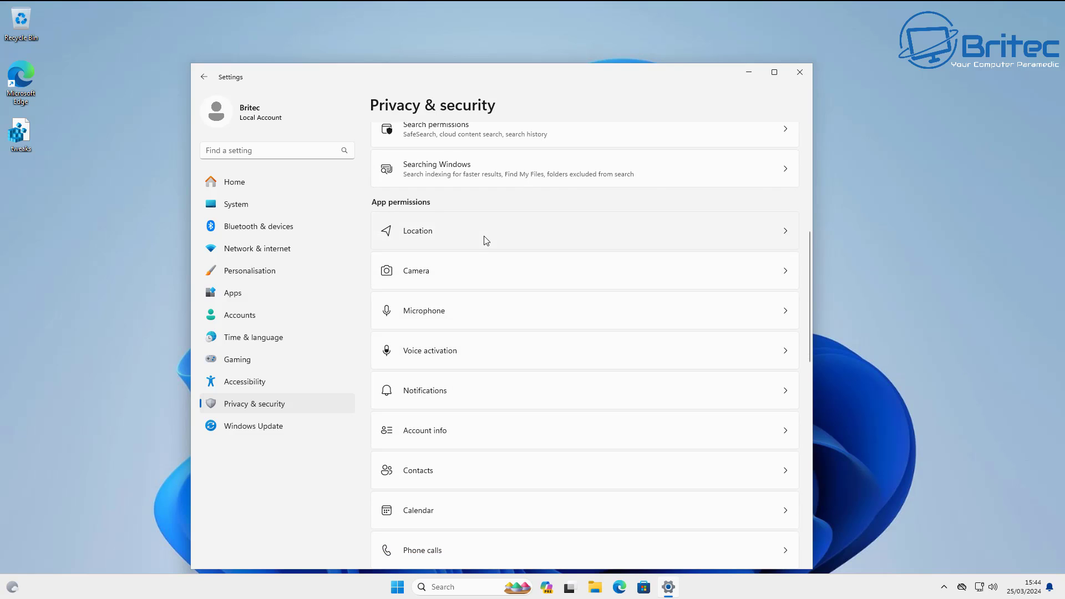
{"action": "left_click", "coordinate": [487, 240]}
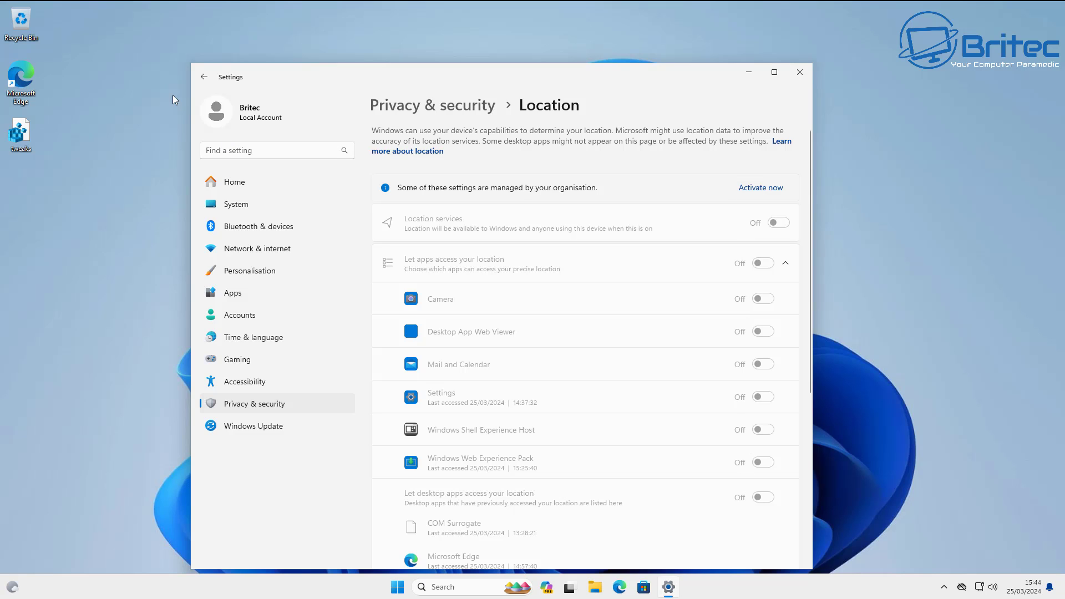
Check the Storage Sense options in the System storage settings, and return to the main System page.
{"action": "left_click", "coordinate": [248, 205]}
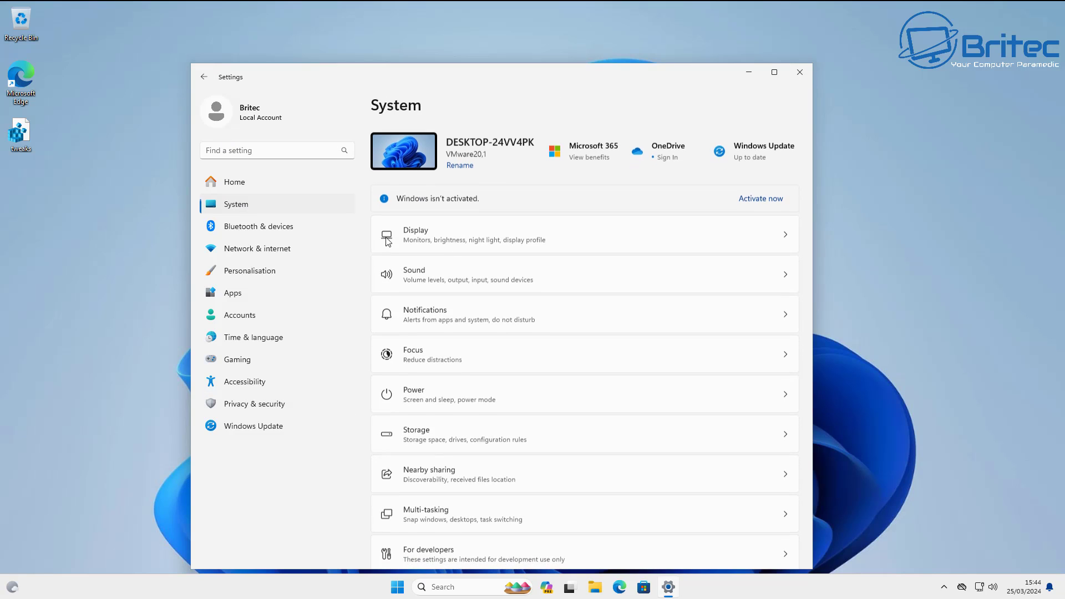
{"action": "left_click", "coordinate": [468, 430]}
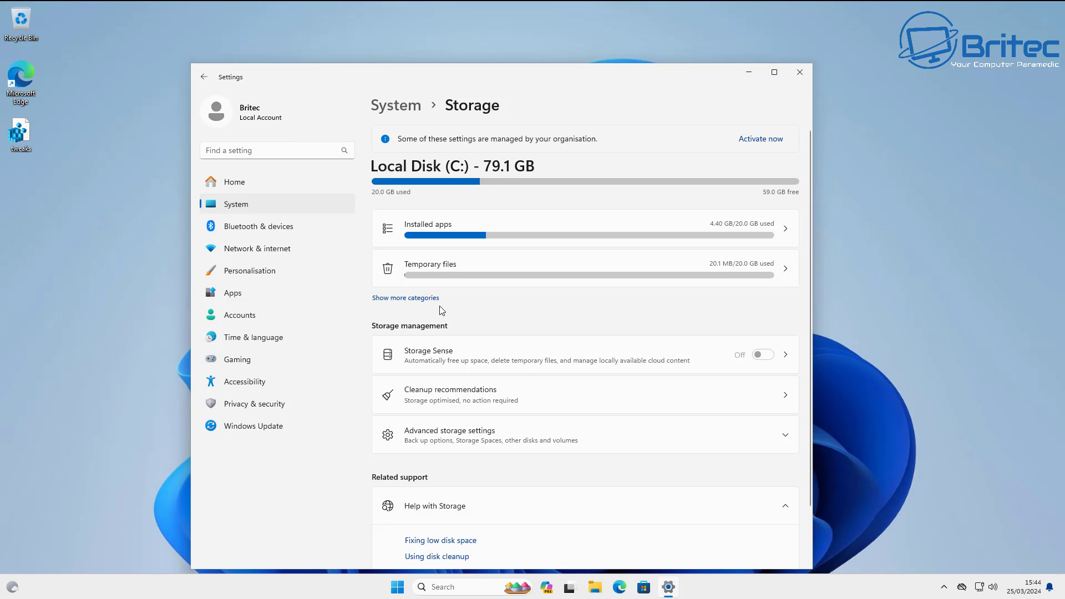
{"action": "left_click", "coordinate": [442, 354]}
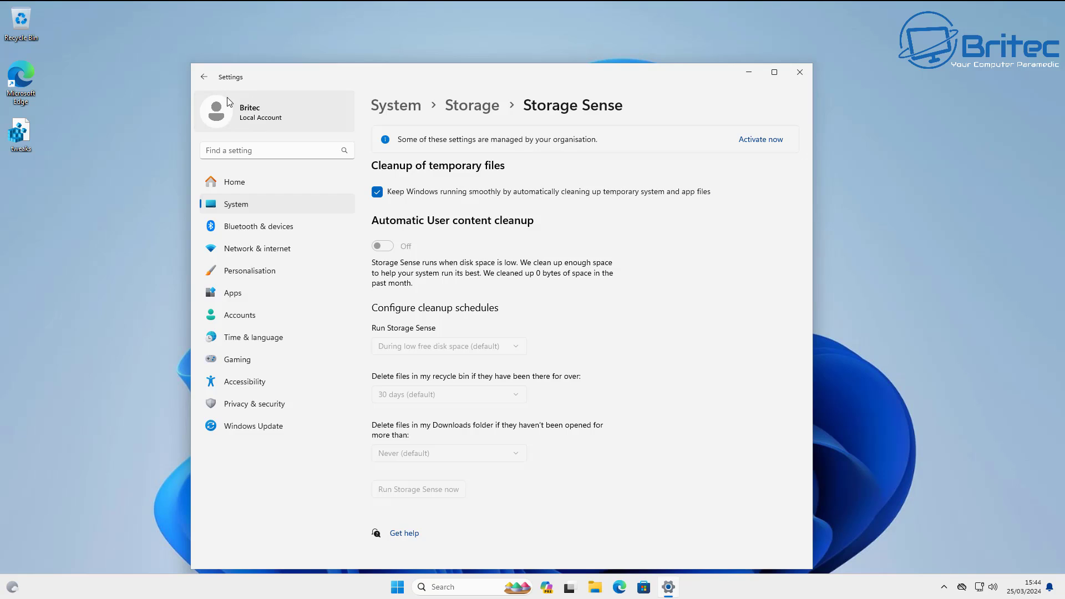
{"action": "left_click", "coordinate": [204, 78]}
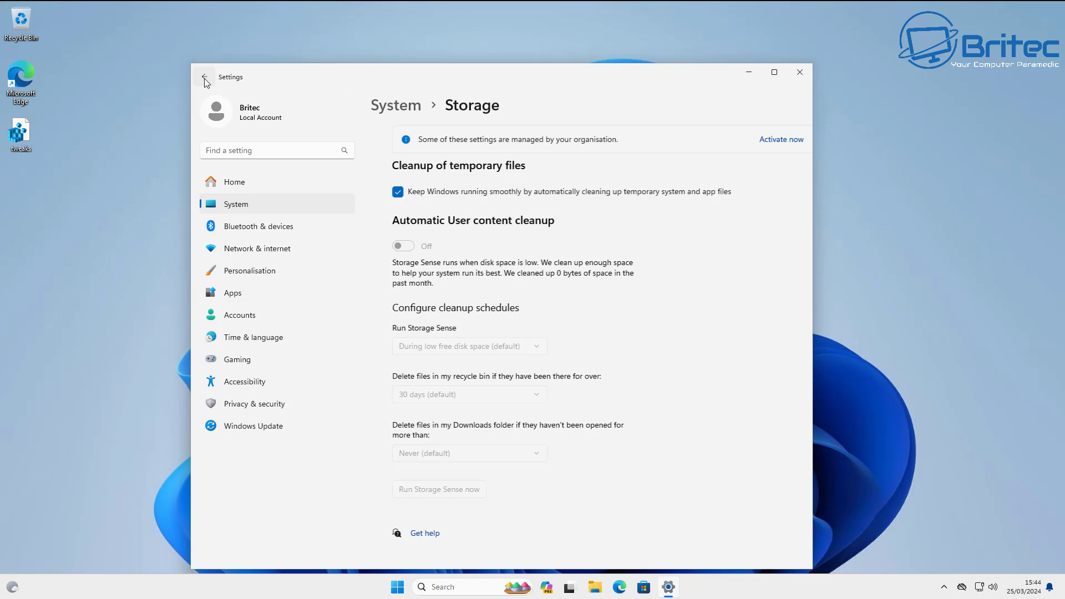
{"action": "left_click", "coordinate": [204, 78]}
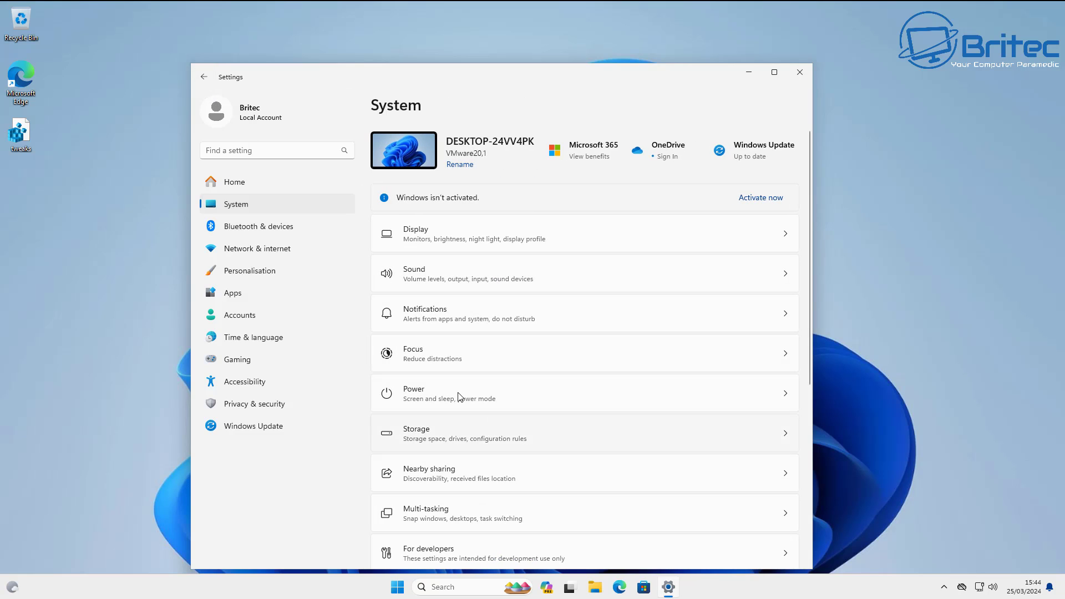
Turn off microphone access for Microsoft Store, Cortana and Feedback Hub in the Privacy & security settings, and return to the overview.
{"action": "left_click", "coordinate": [252, 404]}
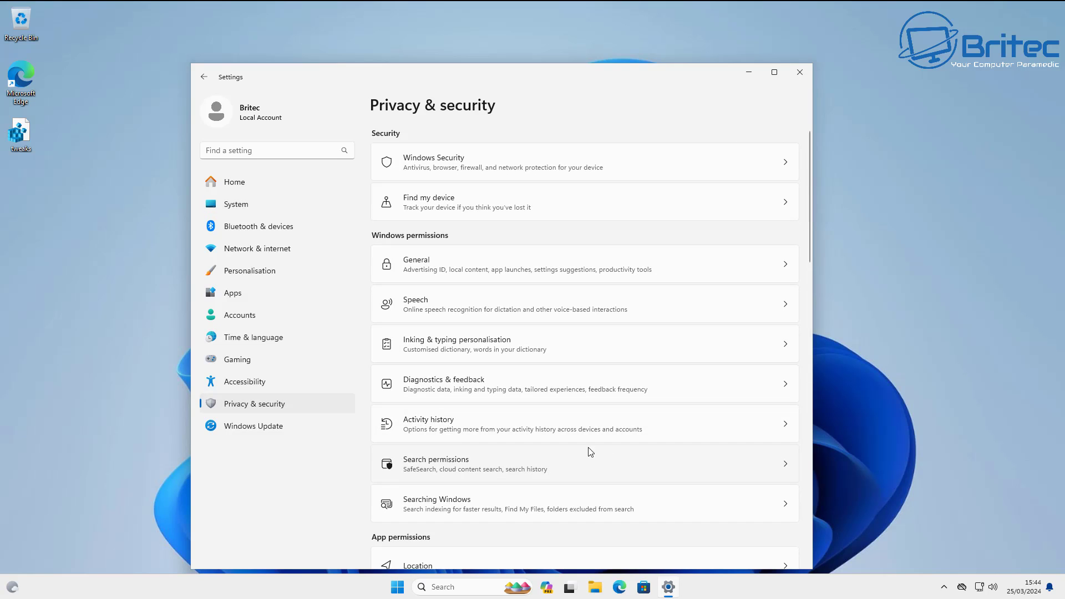
{"action": "scroll", "coordinate": [486, 435], "scroll_direction": "down", "scroll_amount": 6}
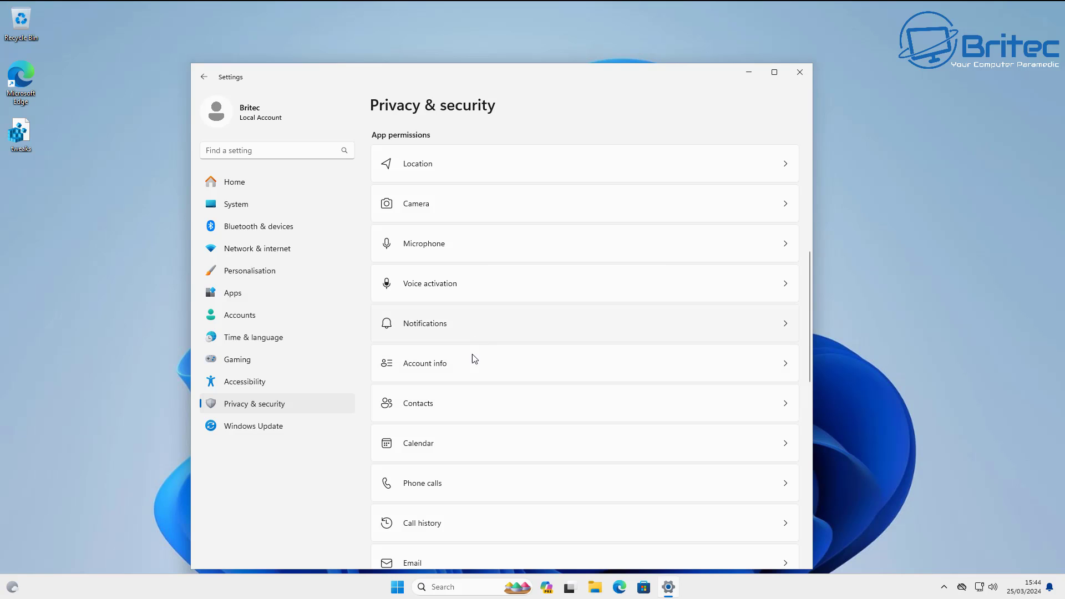
{"action": "left_click", "coordinate": [456, 260]}
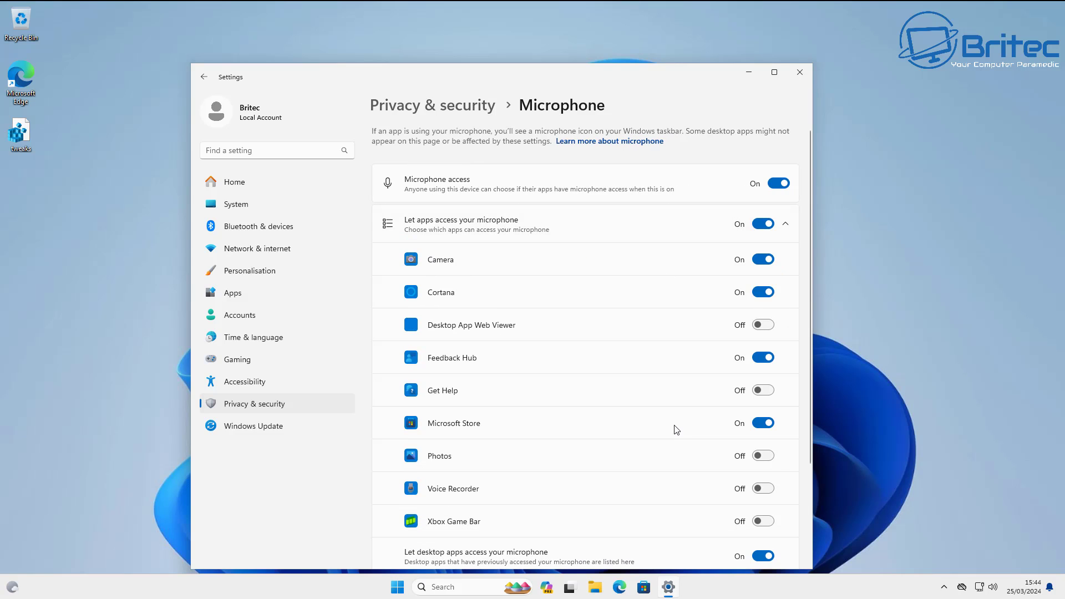
{"action": "left_click", "coordinate": [763, 423]}
{"action": "left_click", "coordinate": [770, 293]}
{"action": "left_click", "coordinate": [765, 358]}
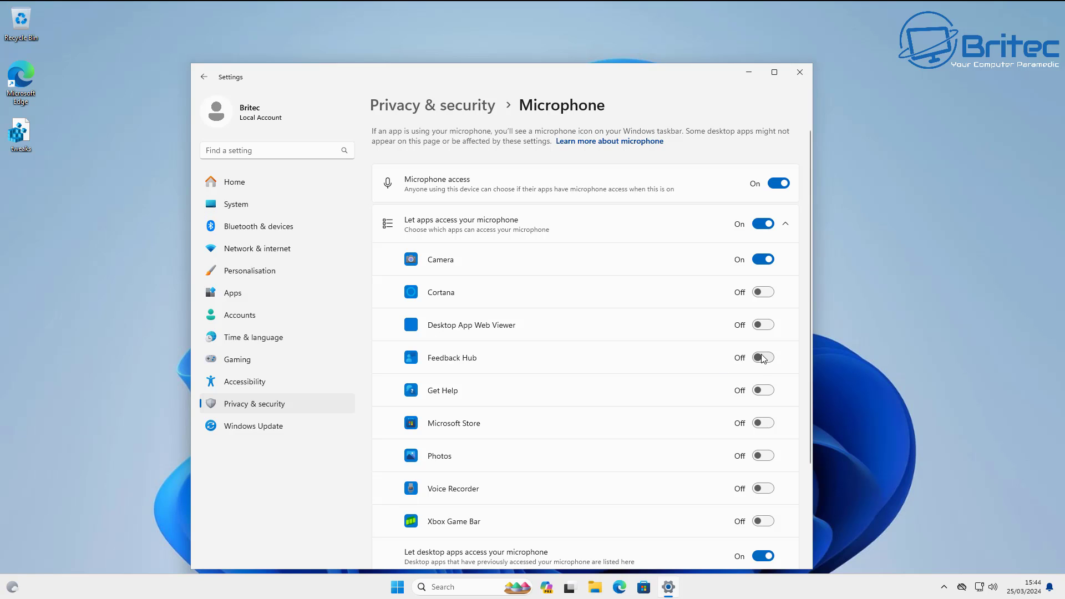
{"action": "left_click", "coordinate": [203, 80]}
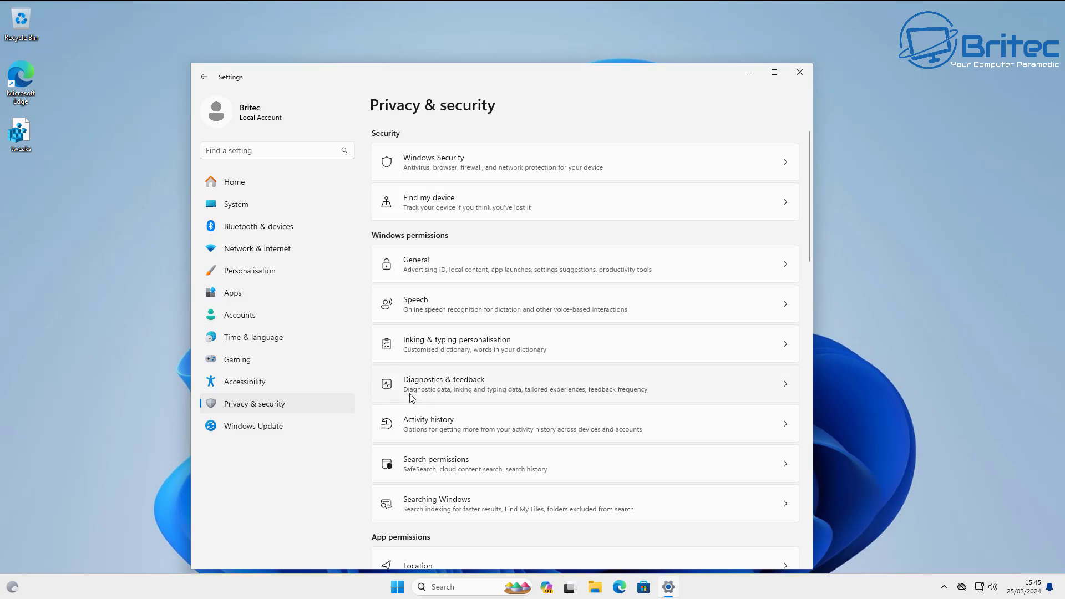
Check the Activity history settings and the Calendar app permissions under Privacy & security.
{"action": "left_click", "coordinate": [444, 423]}
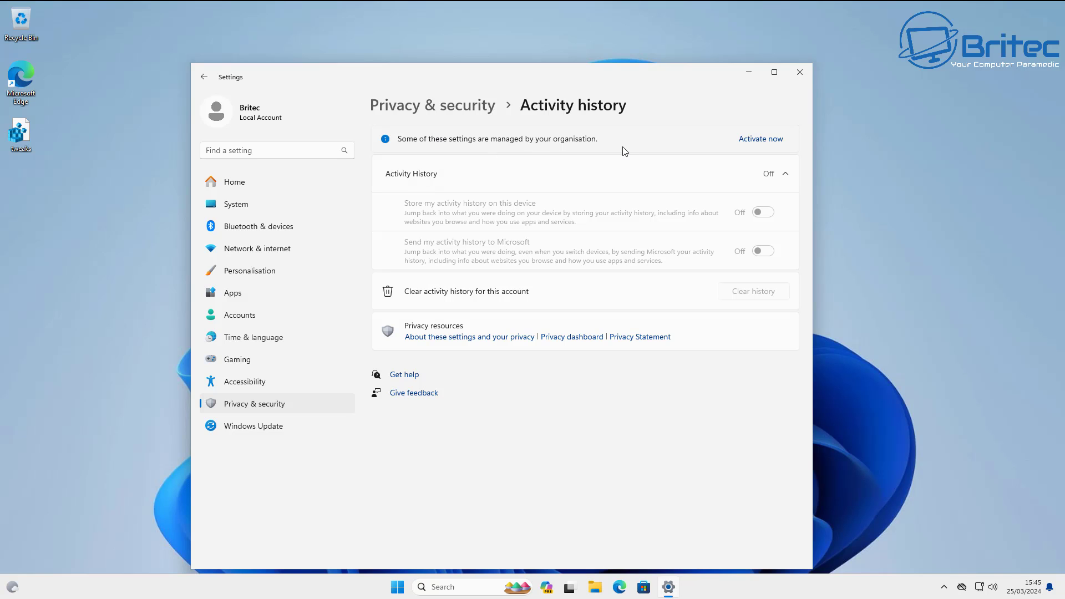
{"action": "left_click", "coordinate": [204, 76]}
{"action": "scroll", "coordinate": [492, 431], "scroll_direction": "down", "scroll_amount": 6}
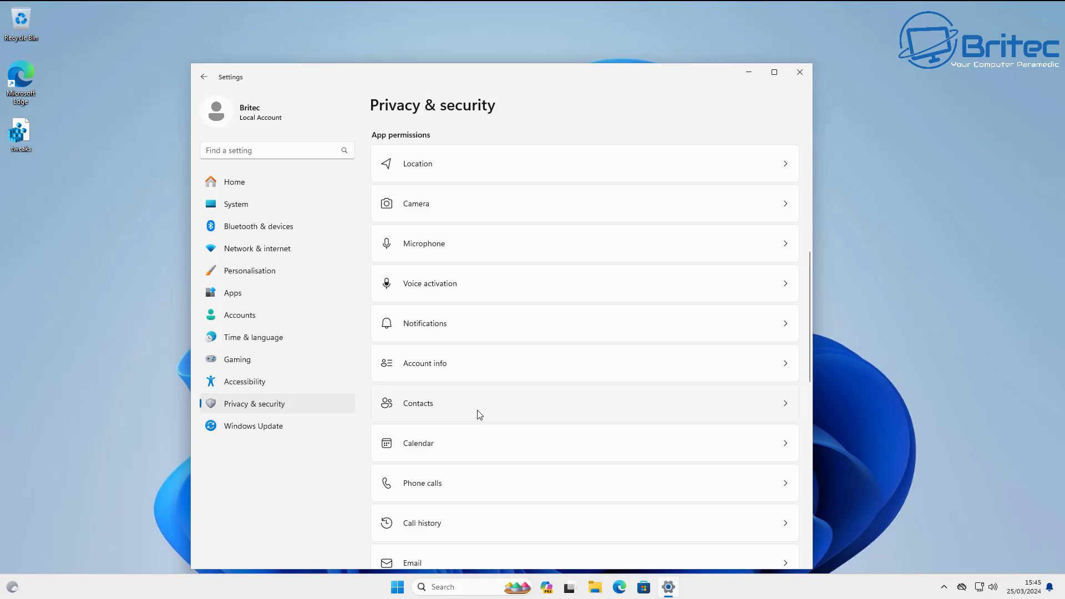
{"action": "left_click", "coordinate": [472, 439]}
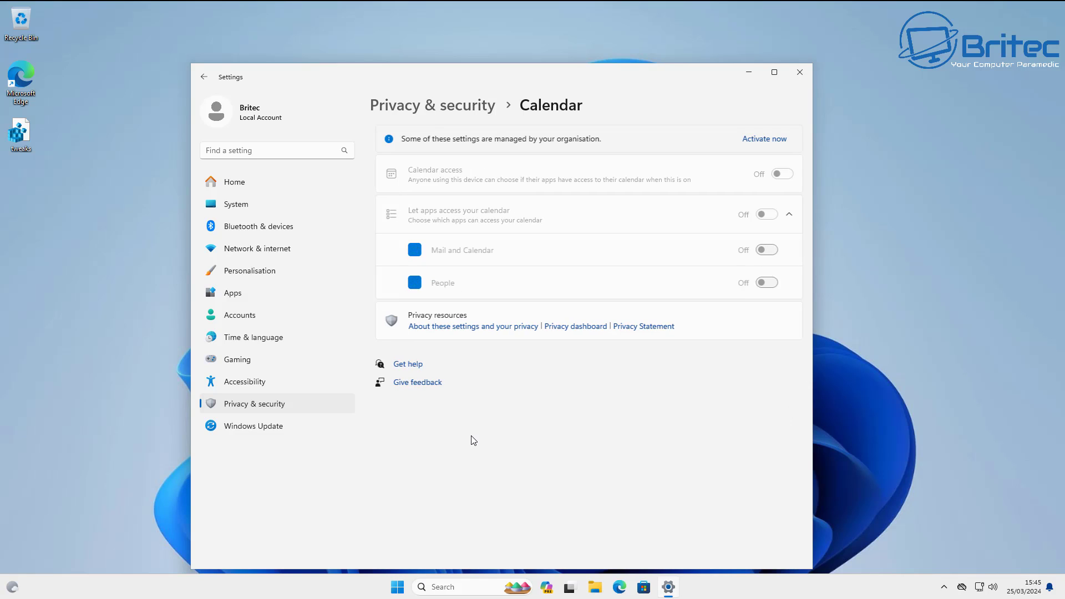
{"action": "left_click", "coordinate": [205, 78]}
Check the Other devices app permissions under Privacy & security.
{"action": "scroll", "coordinate": [588, 397], "scroll_direction": "down", "scroll_amount": 10}
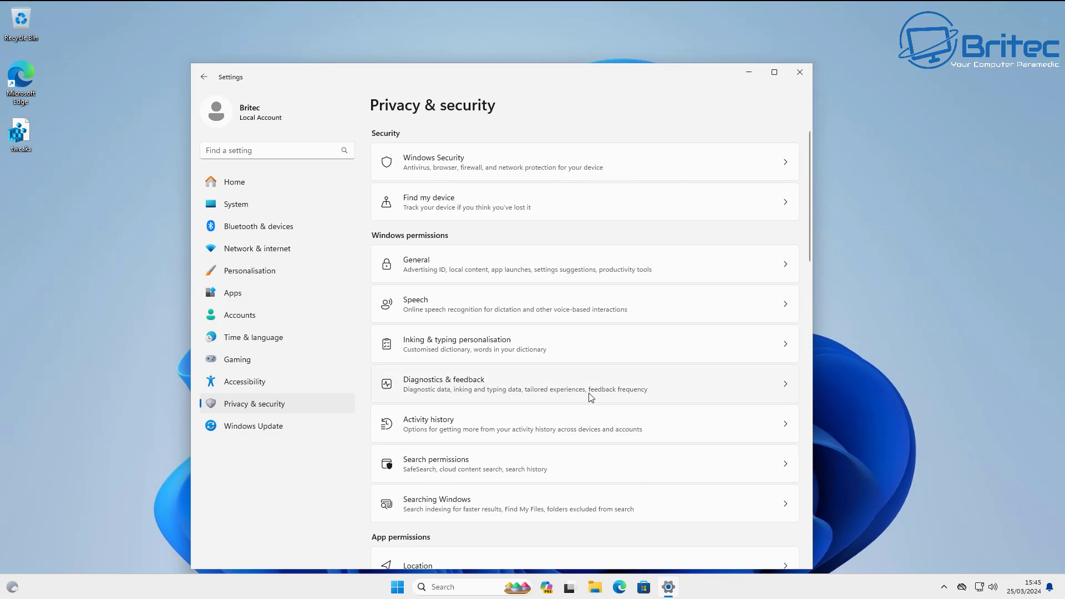
{"action": "scroll", "coordinate": [577, 402], "scroll_direction": "down", "scroll_amount": 5}
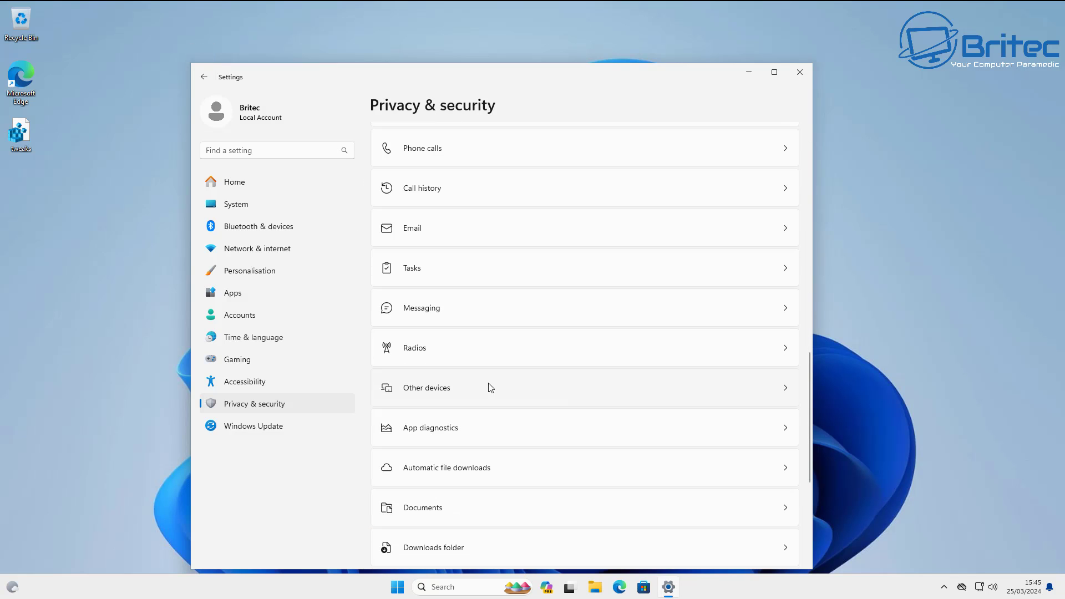
{"action": "left_click", "coordinate": [468, 390]}
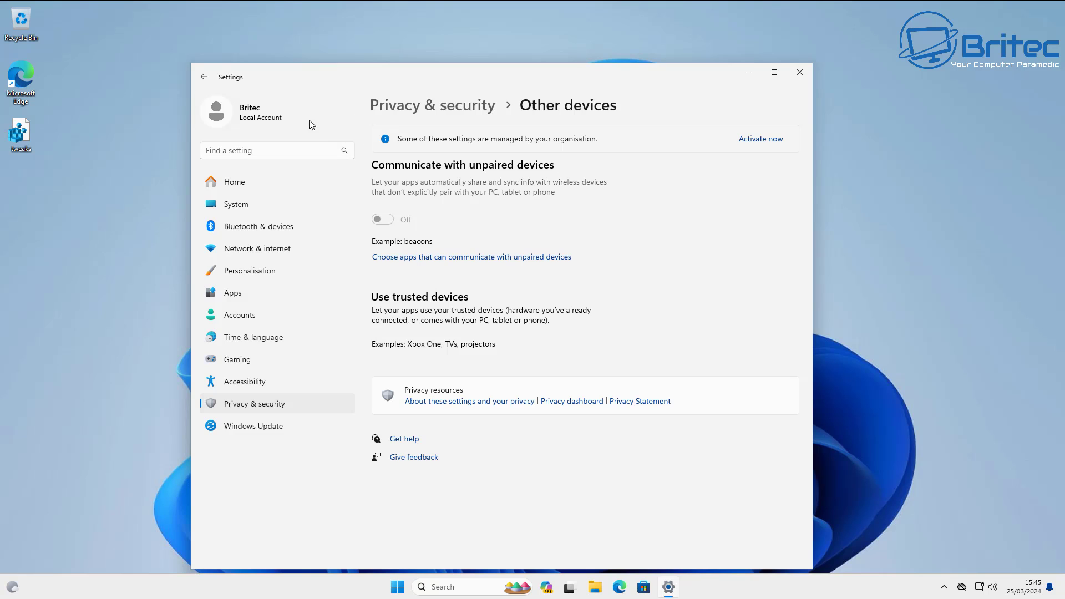
{"action": "left_click", "coordinate": [201, 82]}
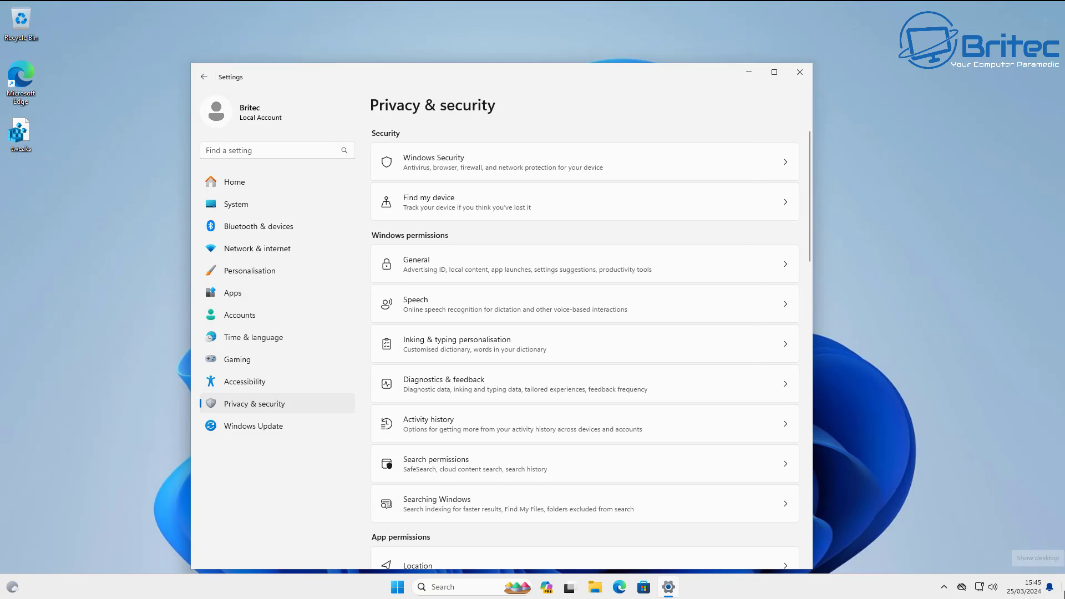
Review the Diagnostics & feedback settings under Privacy & security and leave the page.
{"action": "left_click", "coordinate": [452, 387]}
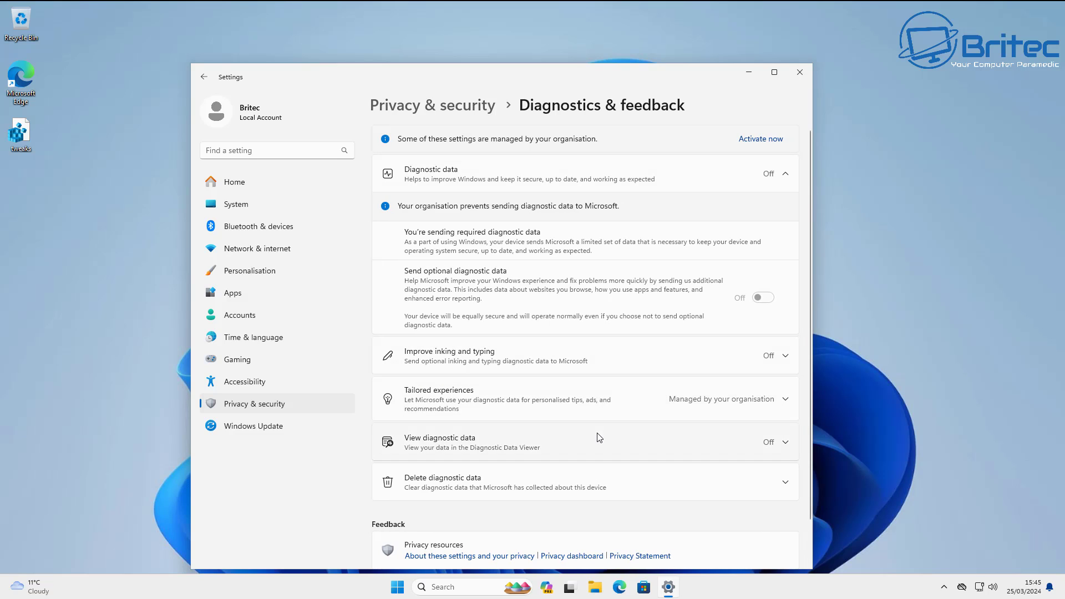
{"action": "scroll", "coordinate": [478, 452], "scroll_direction": "down", "scroll_amount": 2}
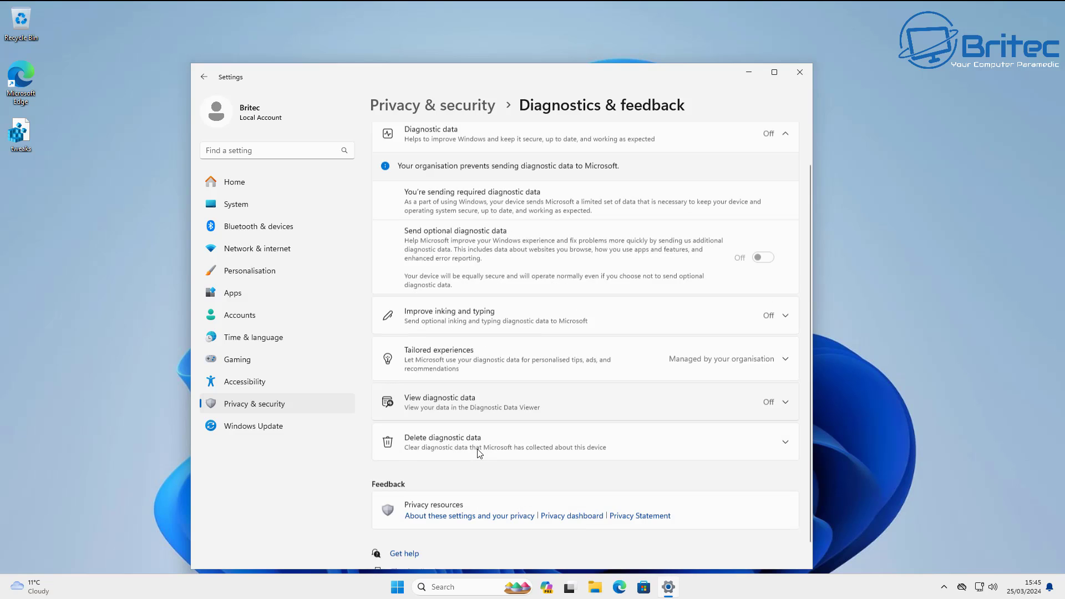
{"action": "scroll", "coordinate": [478, 452], "scroll_direction": "up", "scroll_amount": 2}
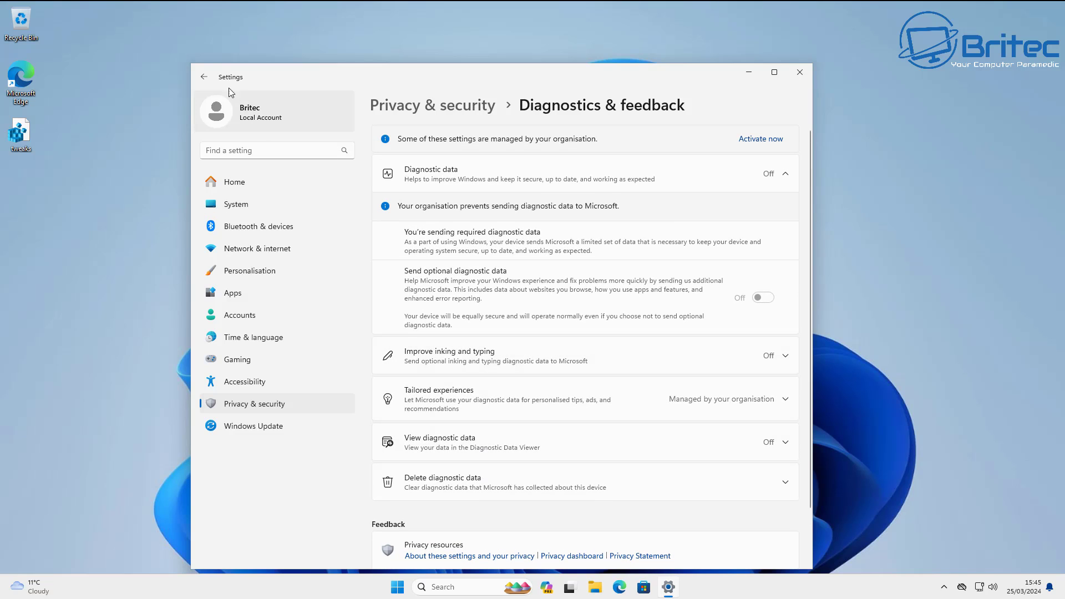
{"action": "left_click", "coordinate": [203, 77]}
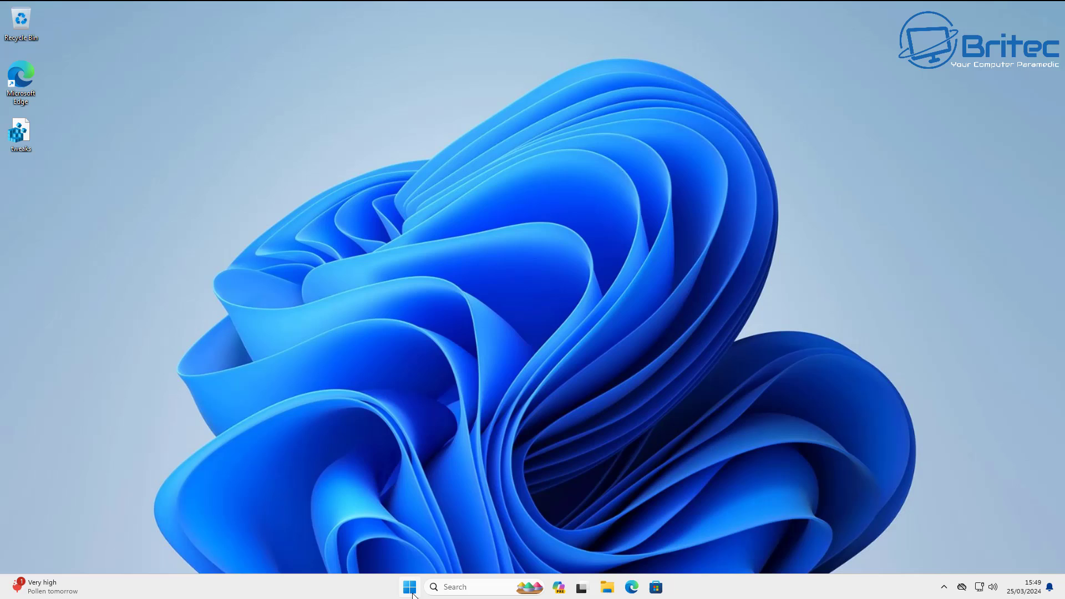
Search Windows for power, check the power plan's basic and advanced settings, and close both windows.
{"action": "left_click", "coordinate": [411, 587]}
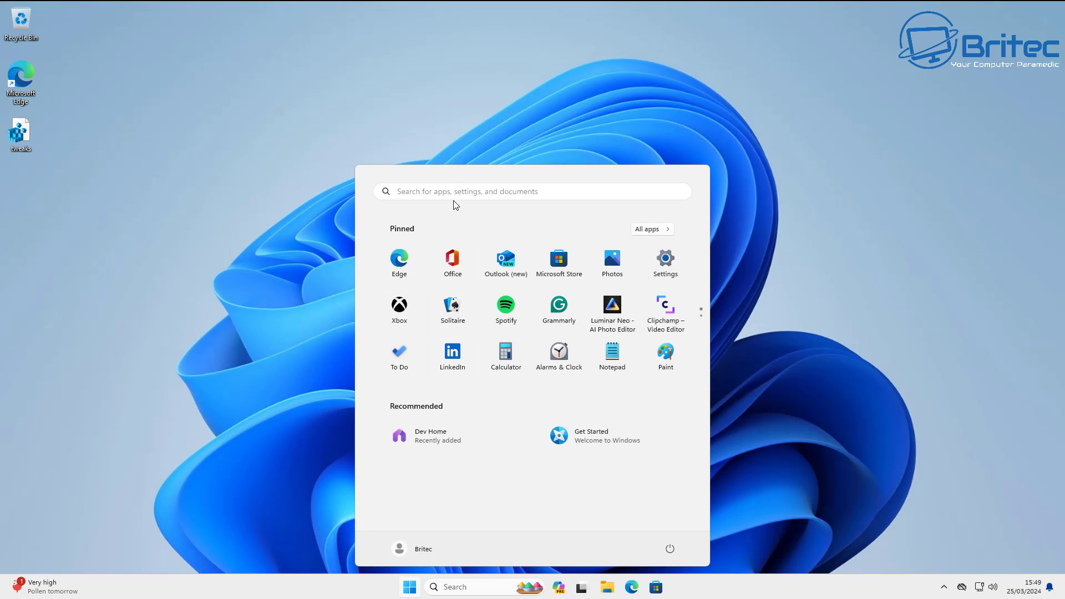
{"action": "left_click", "coordinate": [455, 192]}
{"action": "type", "text": "p"}
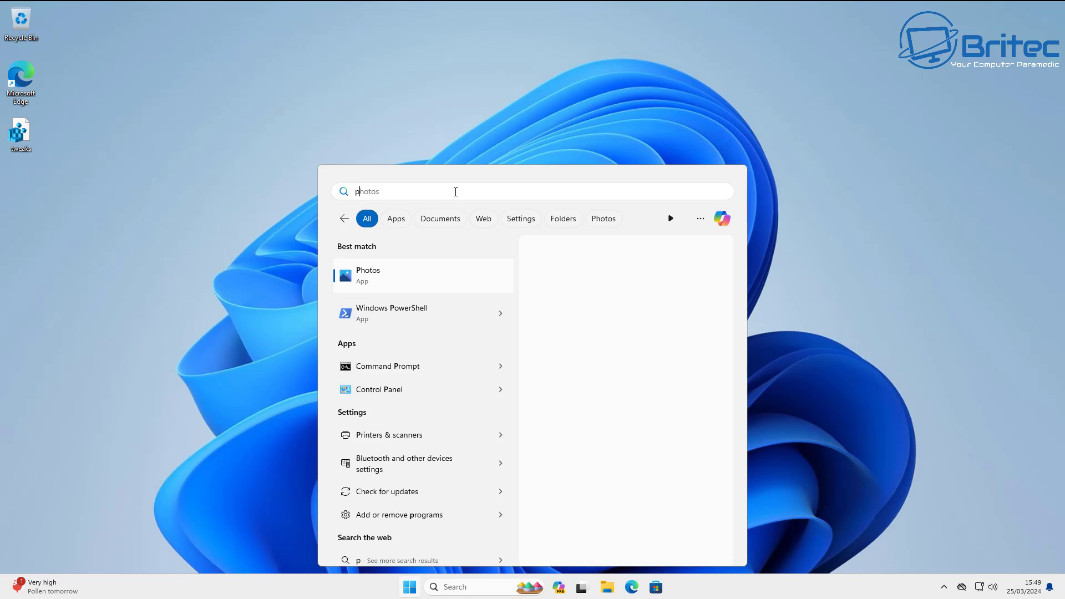
{"action": "type", "text": "ower"}
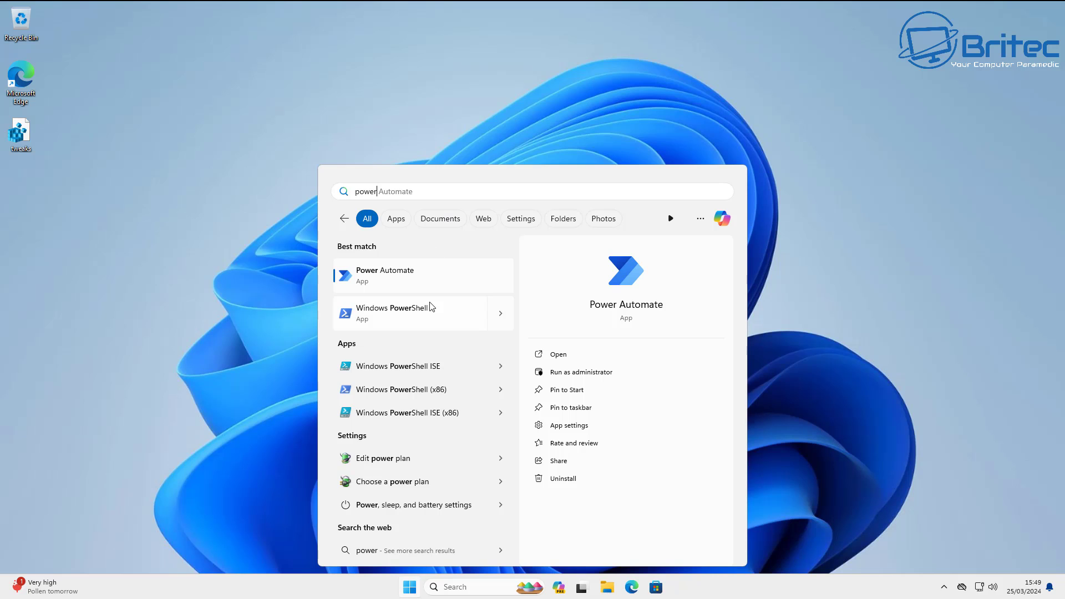
{"action": "left_click", "coordinate": [394, 464]}
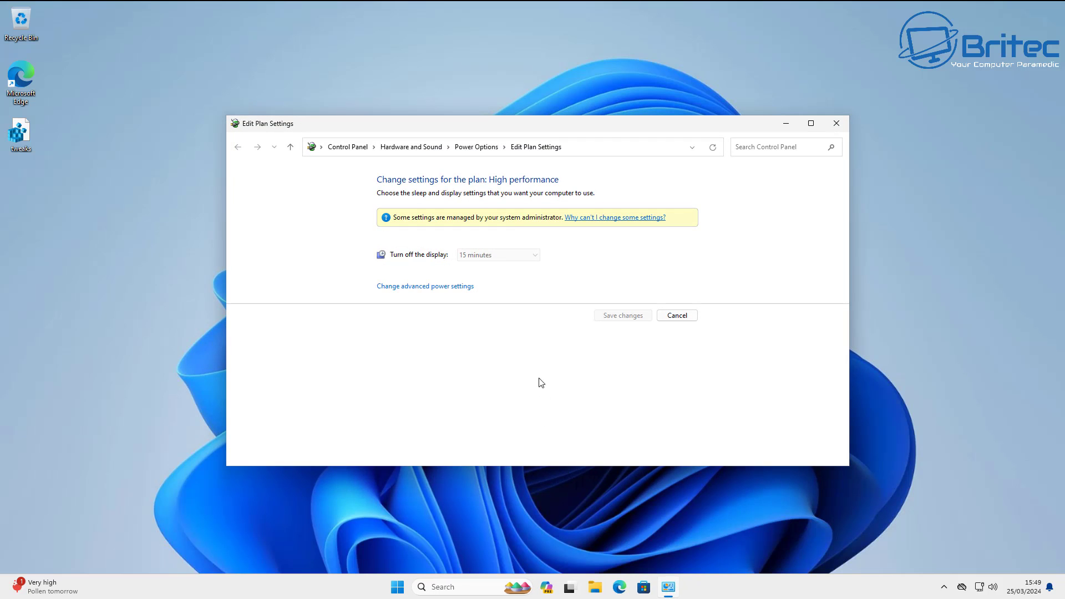
{"action": "left_click", "coordinate": [437, 287]}
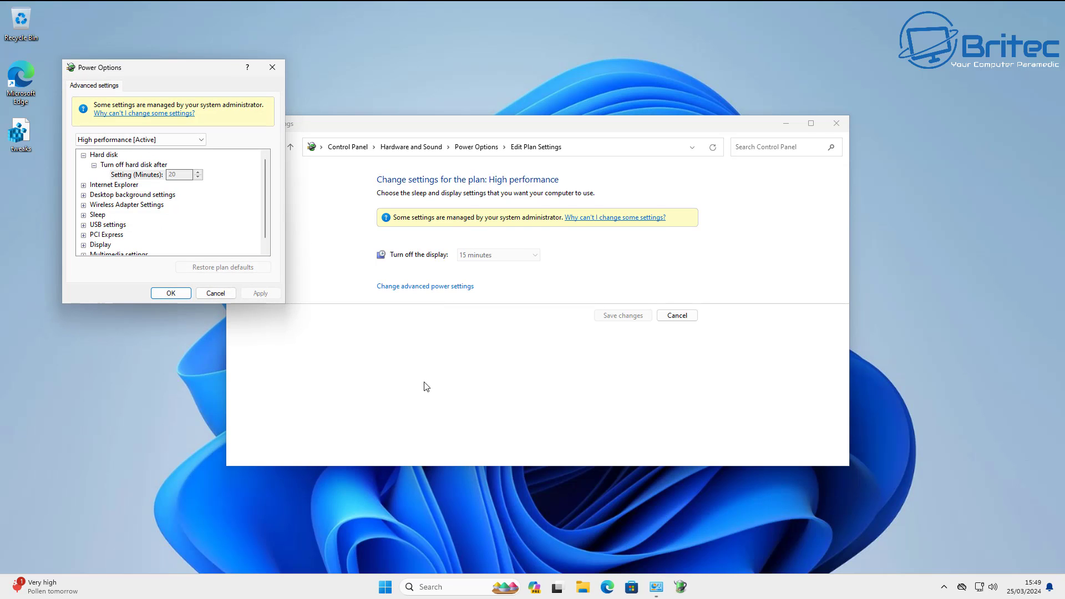
{"action": "left_click", "coordinate": [272, 67]}
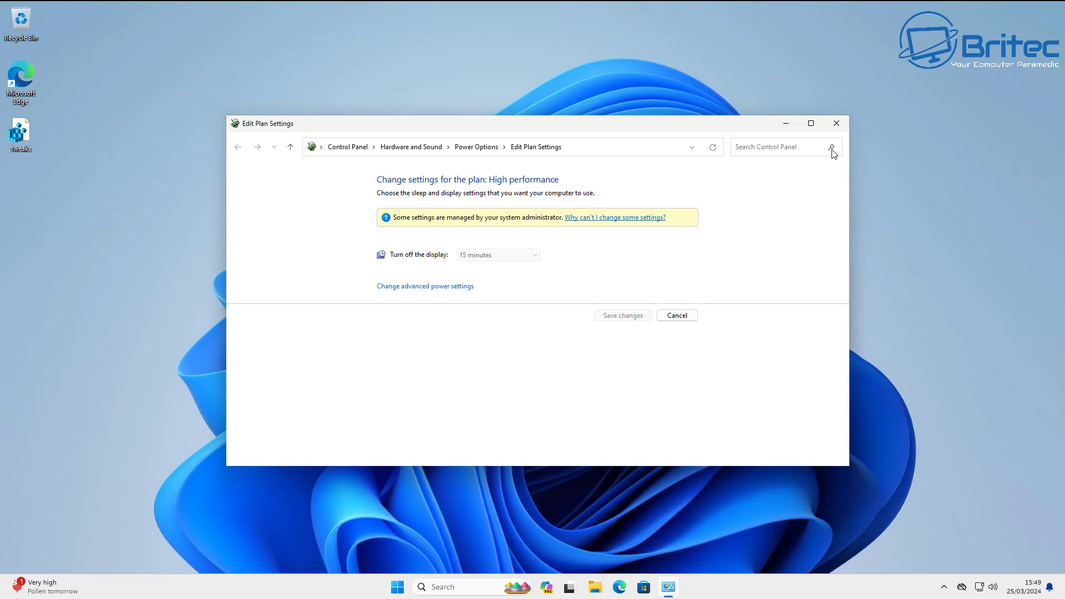
{"action": "left_click", "coordinate": [836, 123]}
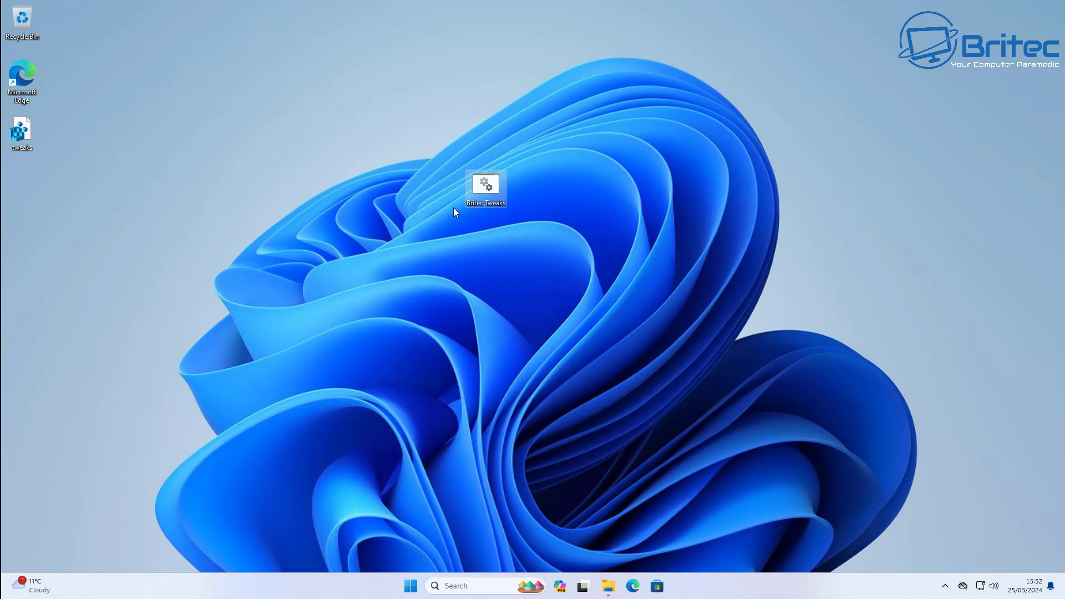
Run the Britec Tweaks batch file from the desktop as administrator and answer yes to apply the tweaks.
{"action": "right_click", "coordinate": [479, 186]}
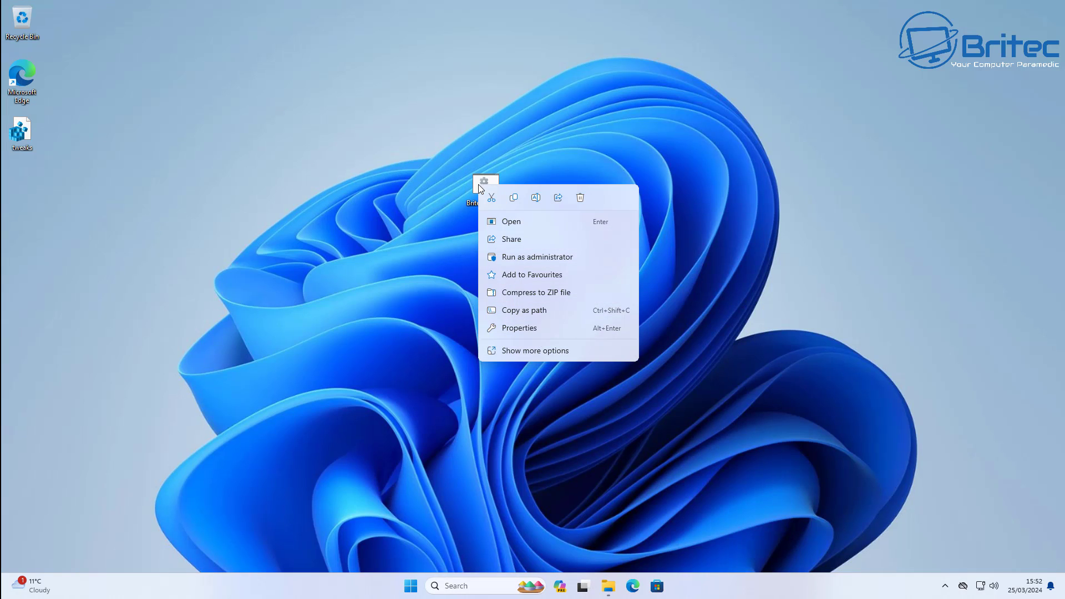
{"action": "left_click", "coordinate": [520, 257]}
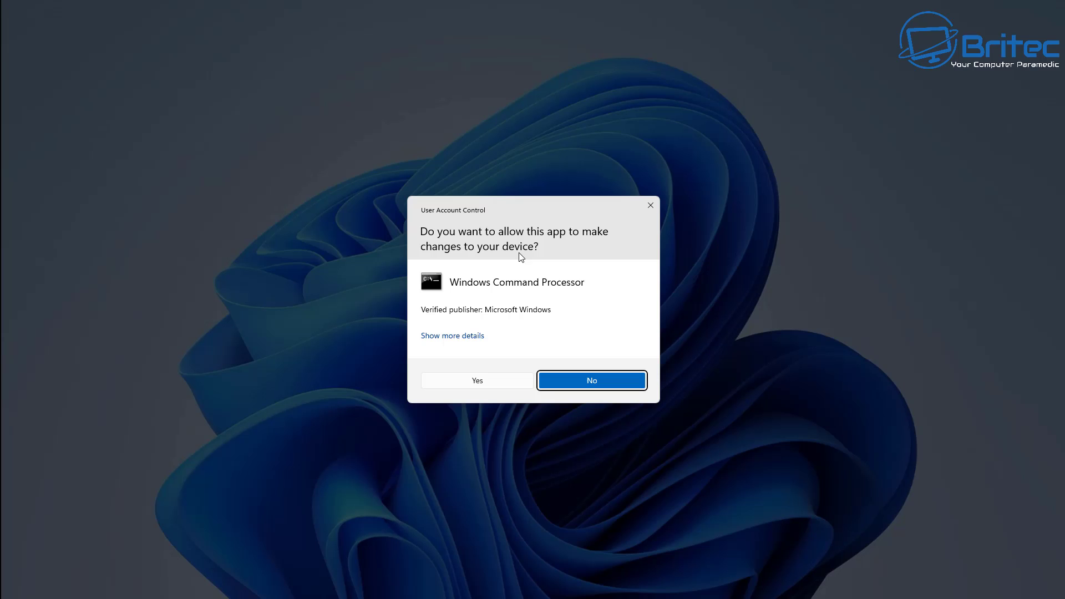
{"action": "left_click", "coordinate": [502, 382]}
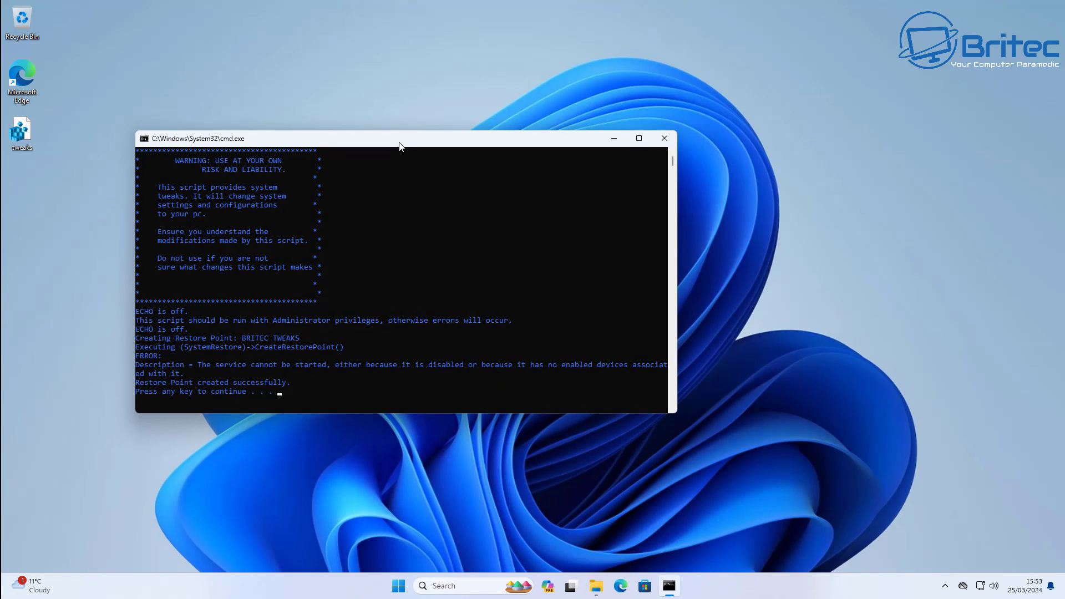
{"action": "left_click_drag", "start_coordinate": [401, 147], "coordinate": [501, 150]}
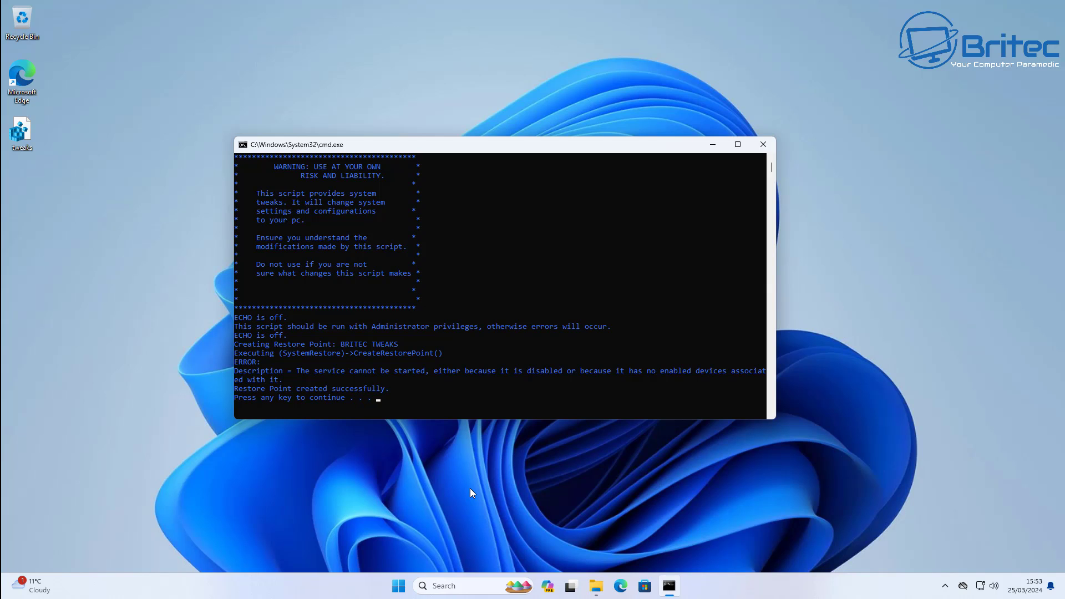
{"action": "key", "text": "Return"}
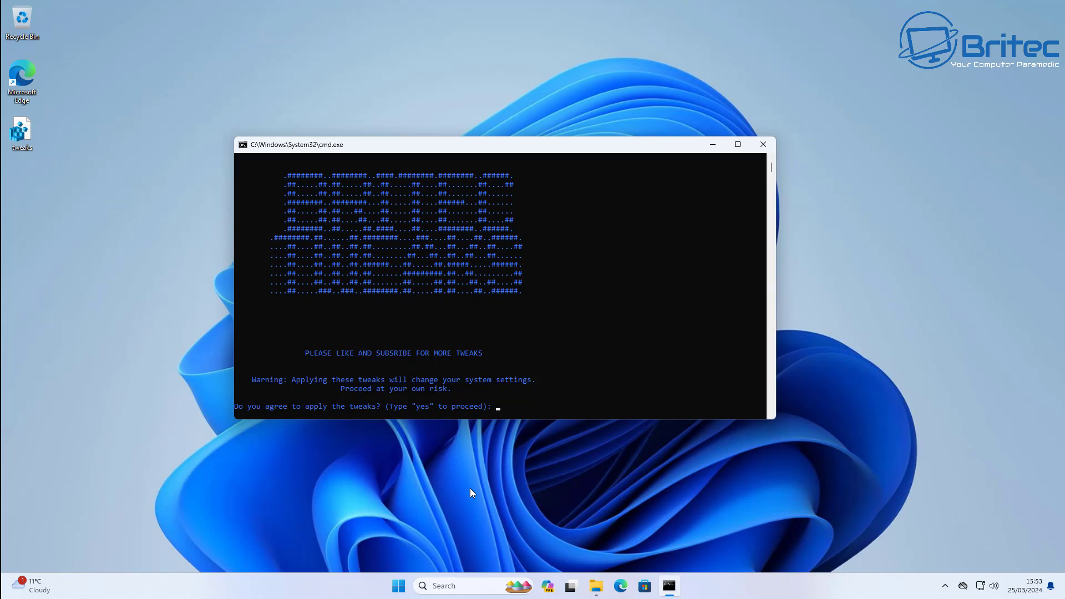
{"action": "type", "text": "yes"}
{"action": "key", "text": "Return"}
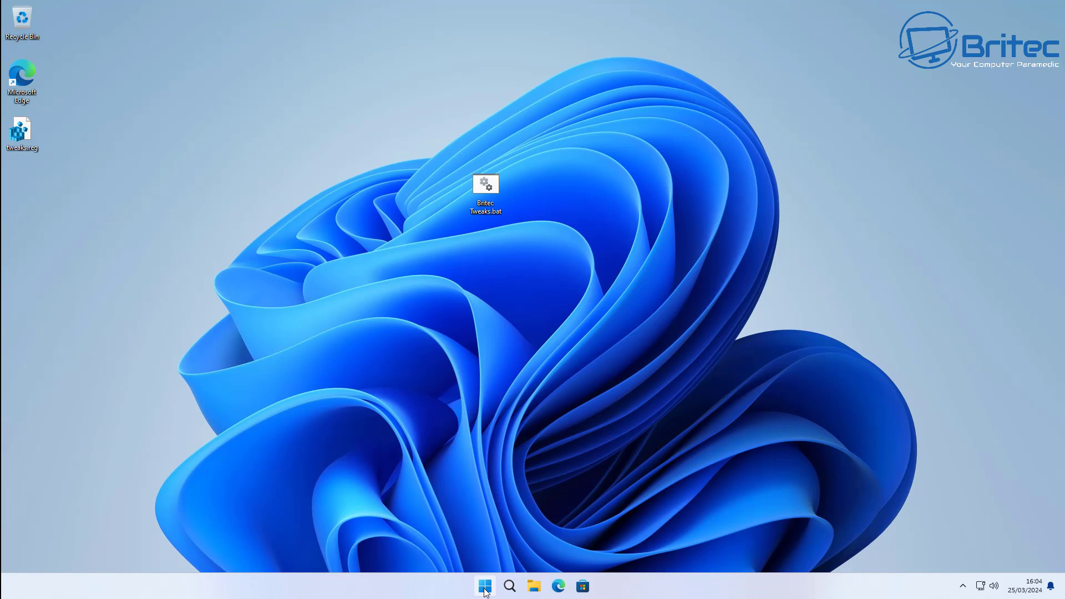
Examine the pinned apps and the full list of installed apps in the Start menu, and close it.
{"action": "left_click", "coordinate": [485, 591]}
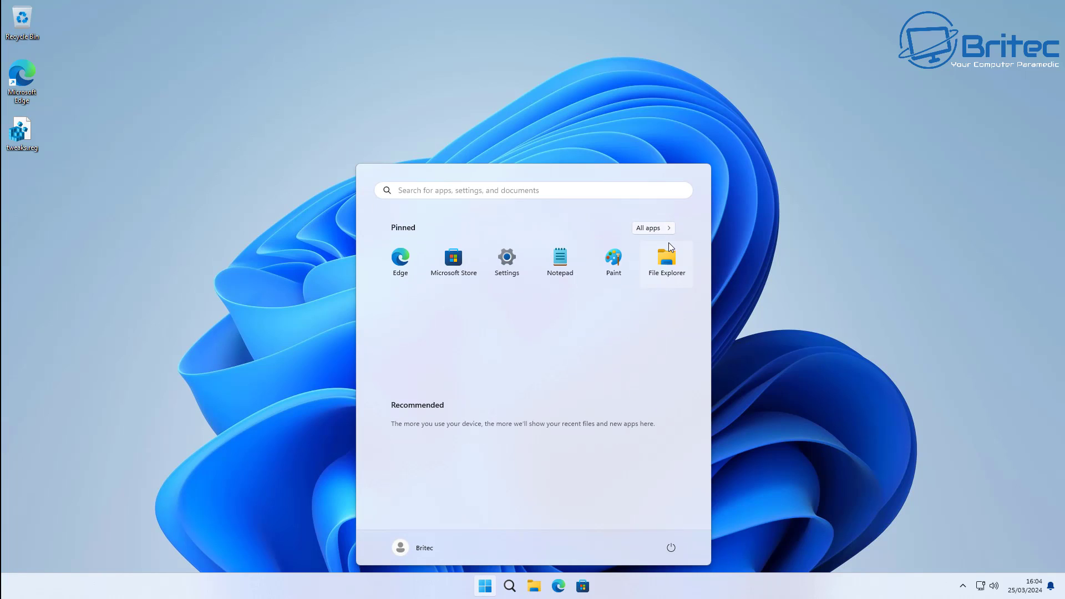
{"action": "left_click", "coordinate": [655, 232]}
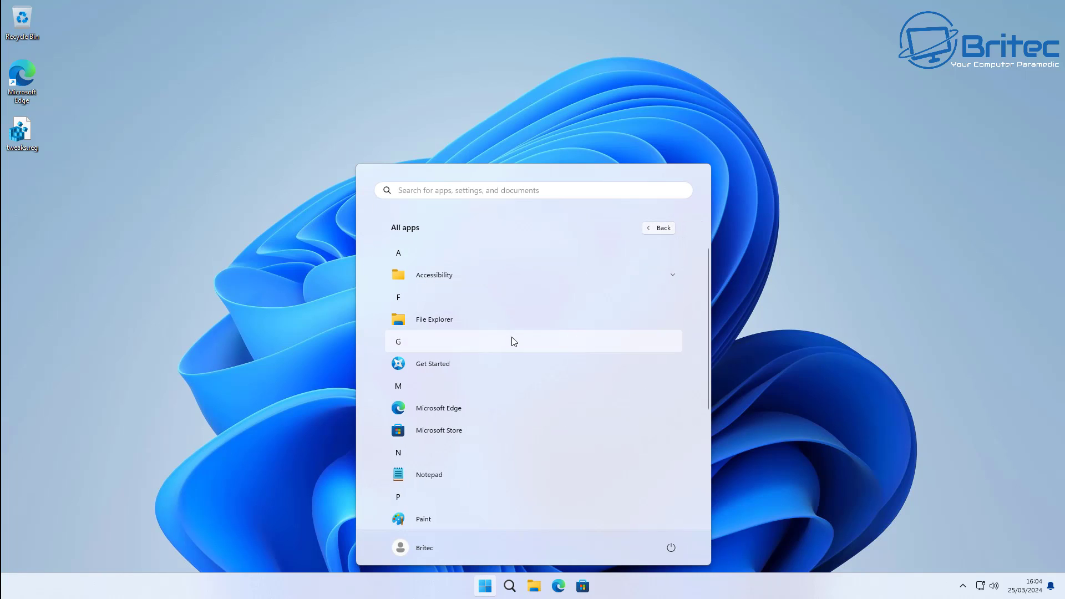
{"action": "scroll", "coordinate": [516, 333], "scroll_direction": "down", "scroll_amount": 2}
{"action": "scroll", "coordinate": [520, 360], "scroll_direction": "down", "scroll_amount": 3}
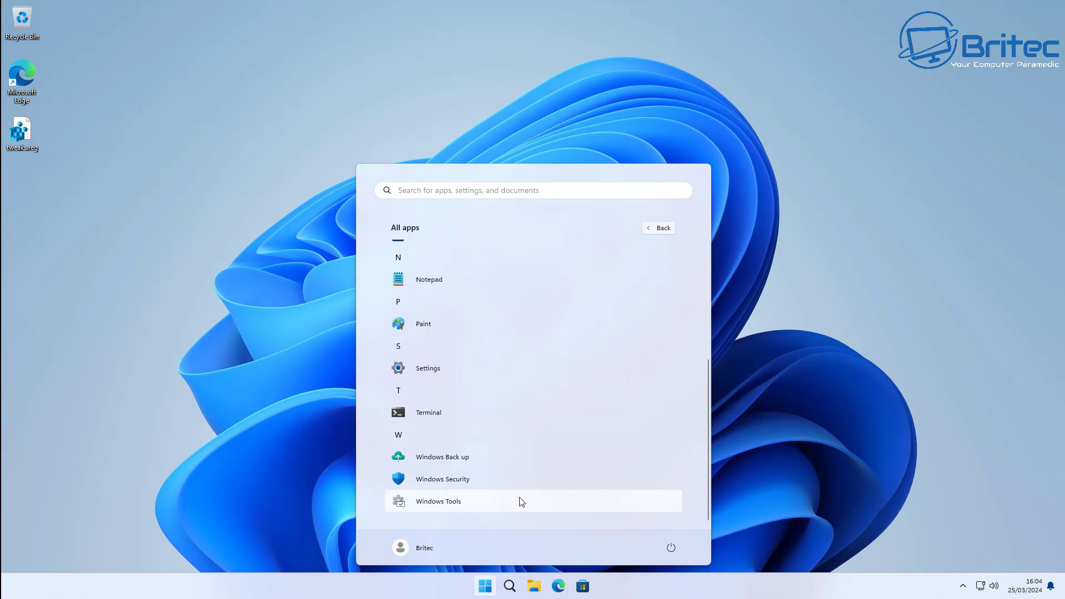
{"action": "scroll", "coordinate": [521, 499], "scroll_direction": "up", "scroll_amount": 3}
{"action": "scroll", "coordinate": [520, 499], "scroll_direction": "down", "scroll_amount": 3}
{"action": "scroll", "coordinate": [520, 499], "scroll_direction": "up", "scroll_amount": 3}
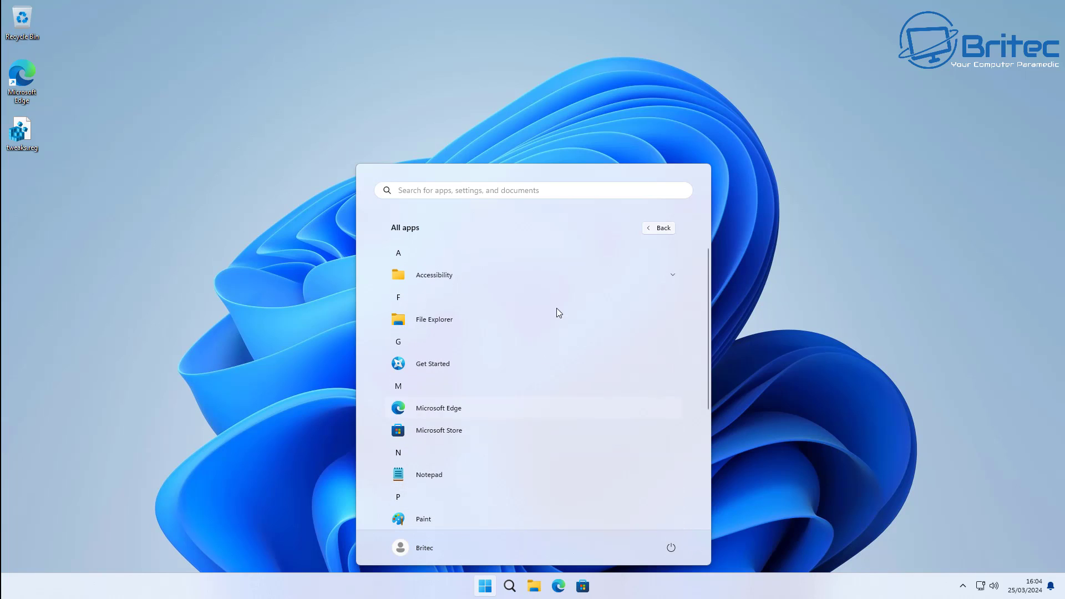
{"action": "left_click", "coordinate": [651, 229]}
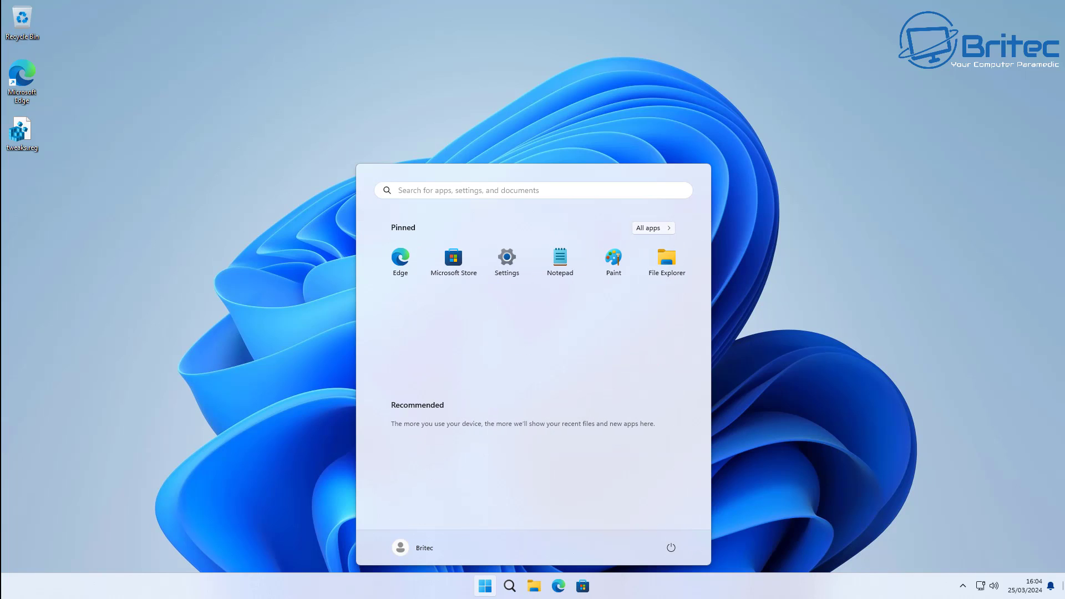
{"action": "key", "text": "Escape"}
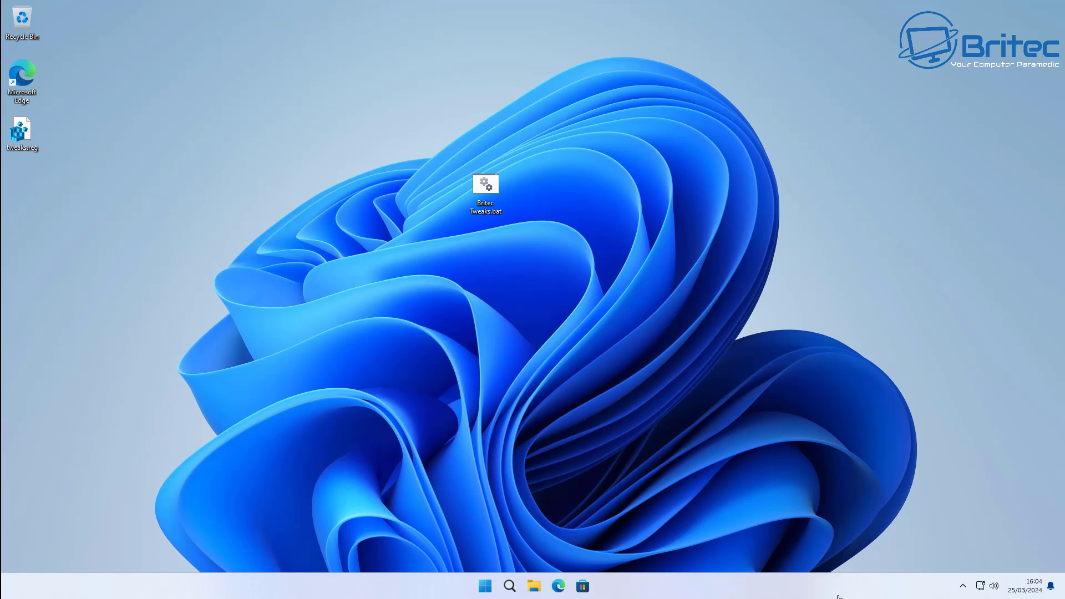
Open Windows Settings, check the Remote Desktop page under System, and return to the System page.
{"action": "left_click", "coordinate": [485, 587]}
{"action": "left_click", "coordinate": [506, 257]}
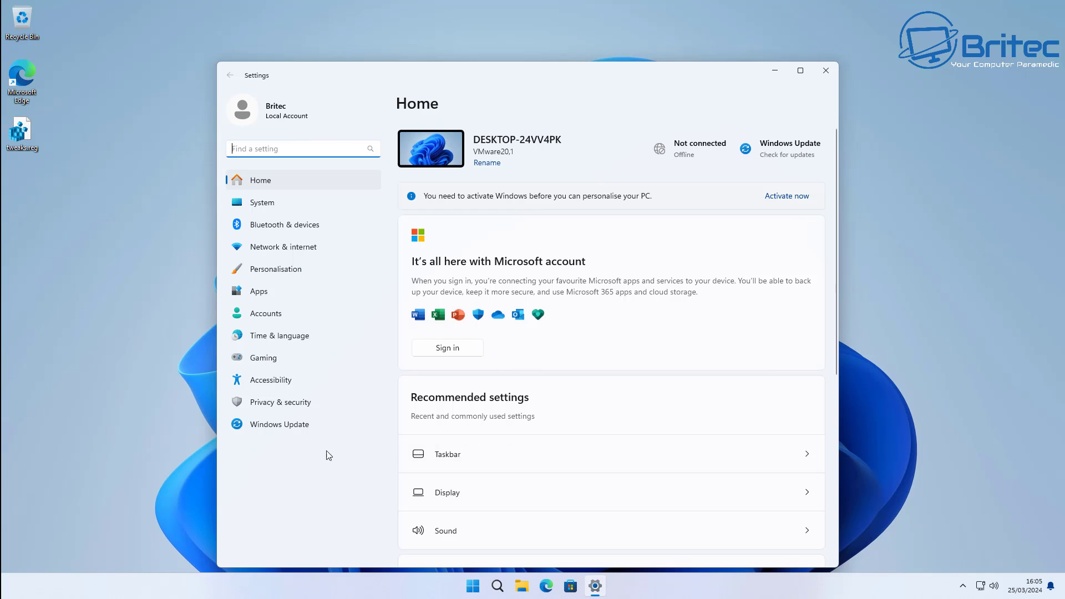
{"action": "left_click", "coordinate": [267, 205]}
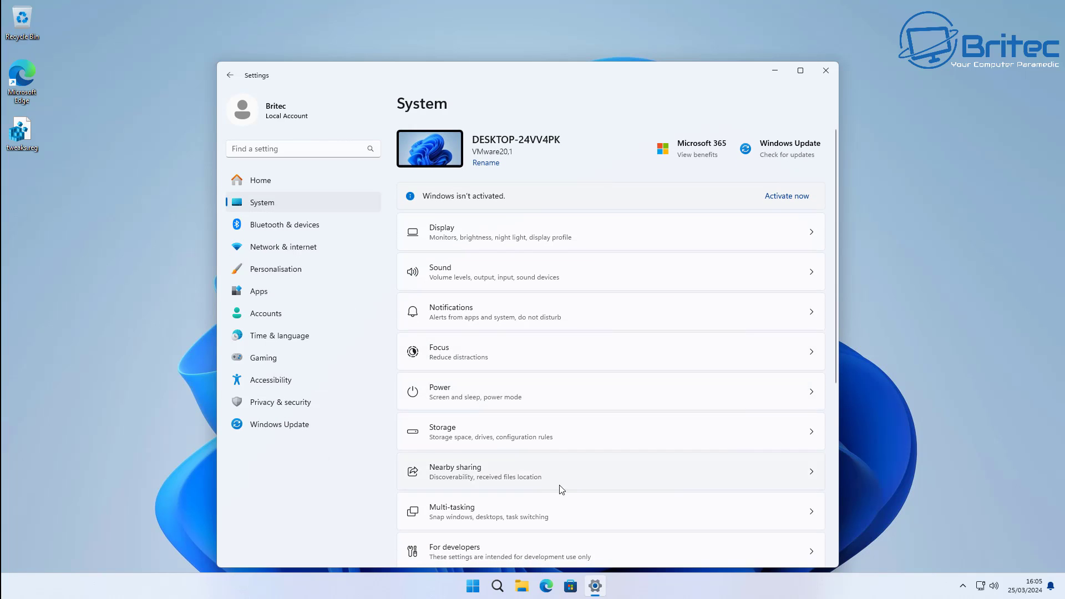
{"action": "scroll", "coordinate": [560, 489], "scroll_direction": "down", "scroll_amount": 5}
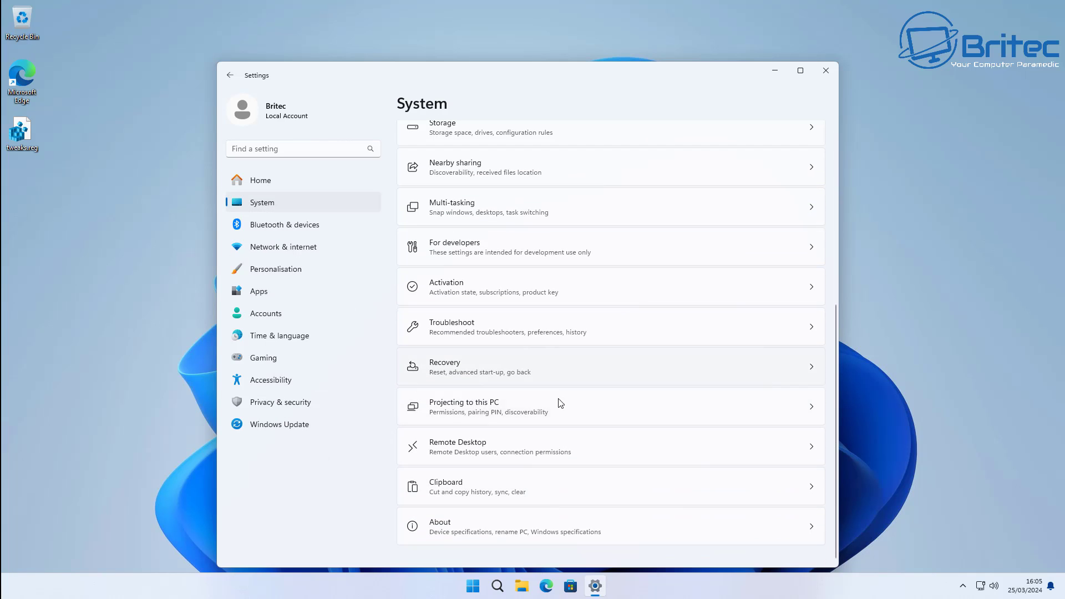
{"action": "left_click", "coordinate": [535, 443]}
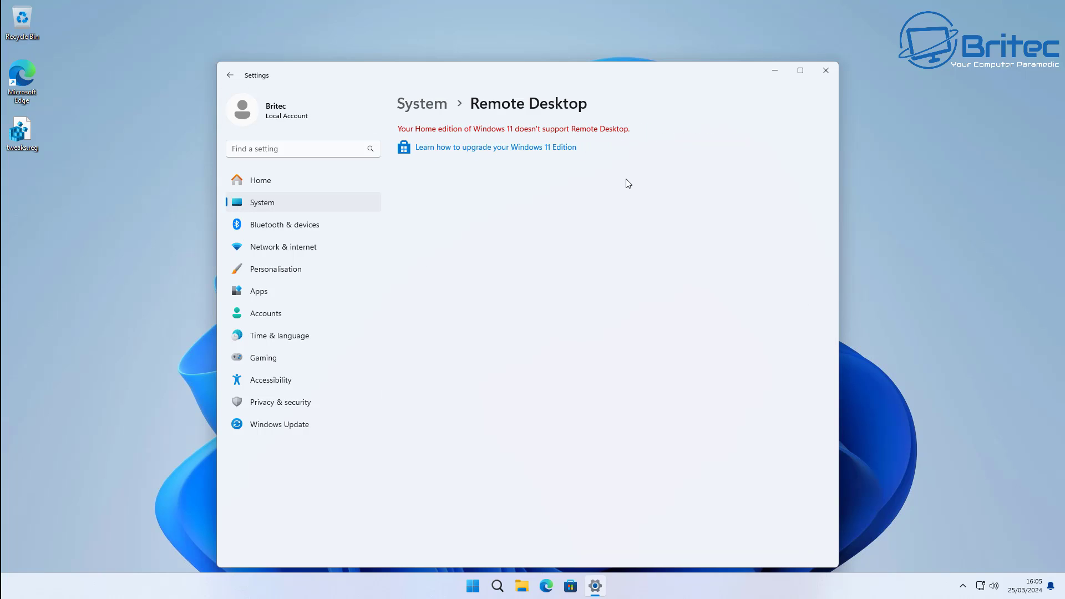
{"action": "left_click", "coordinate": [232, 76]}
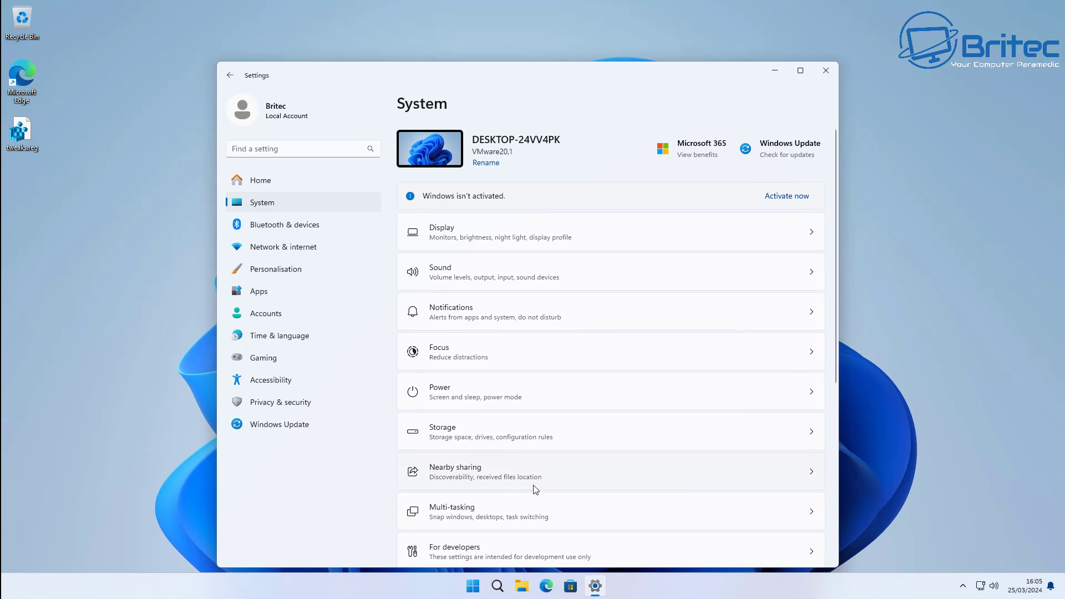
Open the Projecting to this PC page in the System settings.
{"action": "scroll", "coordinate": [534, 492], "scroll_direction": "down", "scroll_amount": 5}
{"action": "scroll", "coordinate": [535, 492], "scroll_direction": "down", "scroll_amount": 1}
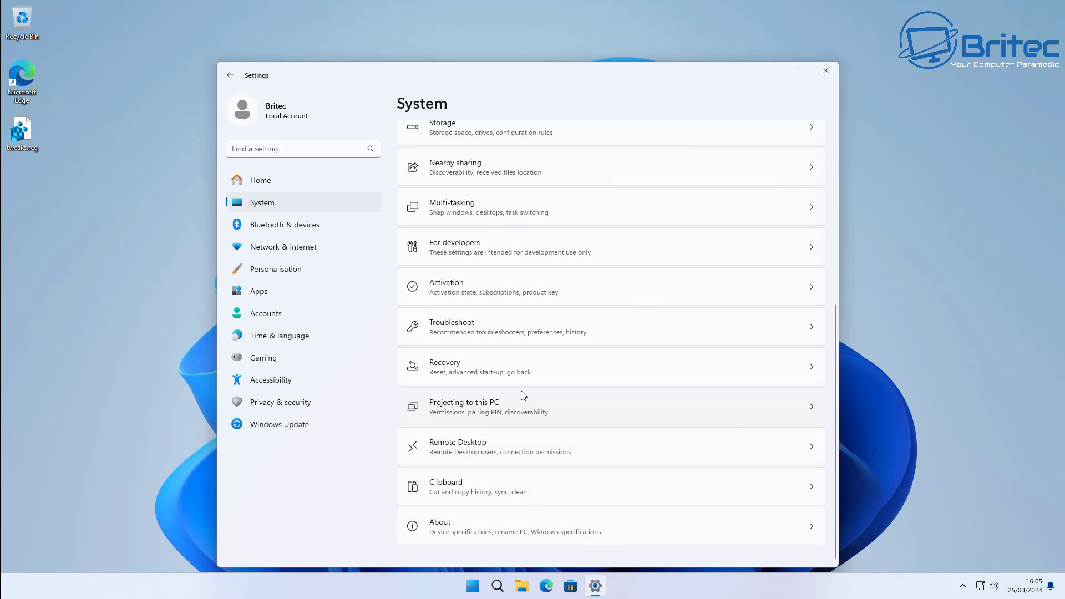
{"action": "left_click", "coordinate": [519, 411]}
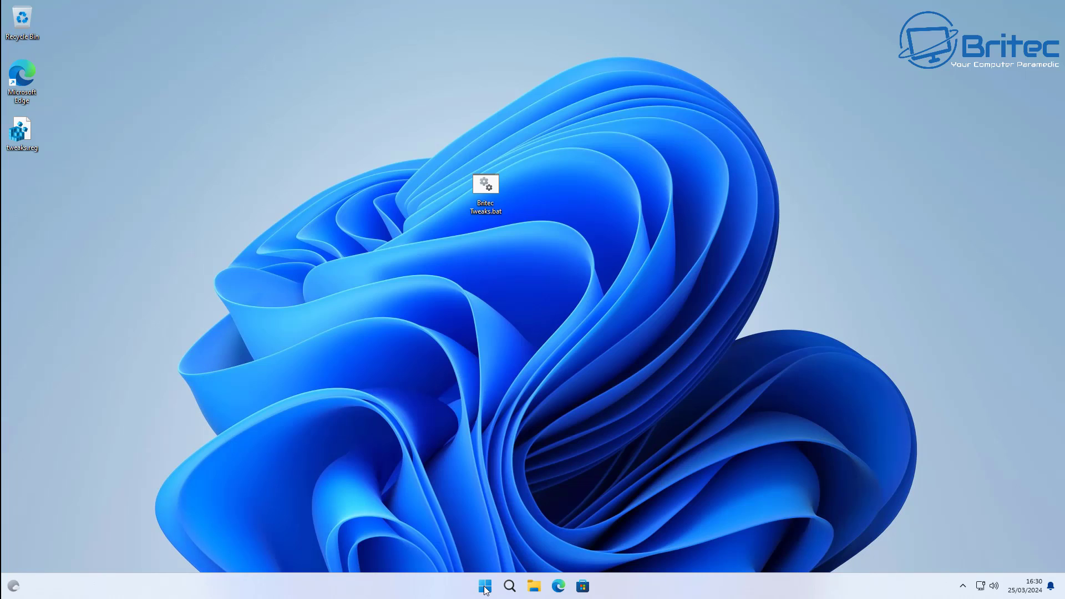
Open Task Manager, review the running processes and the CPU and memory performance graphs, and close it.
{"action": "right_click", "coordinate": [484, 588]}
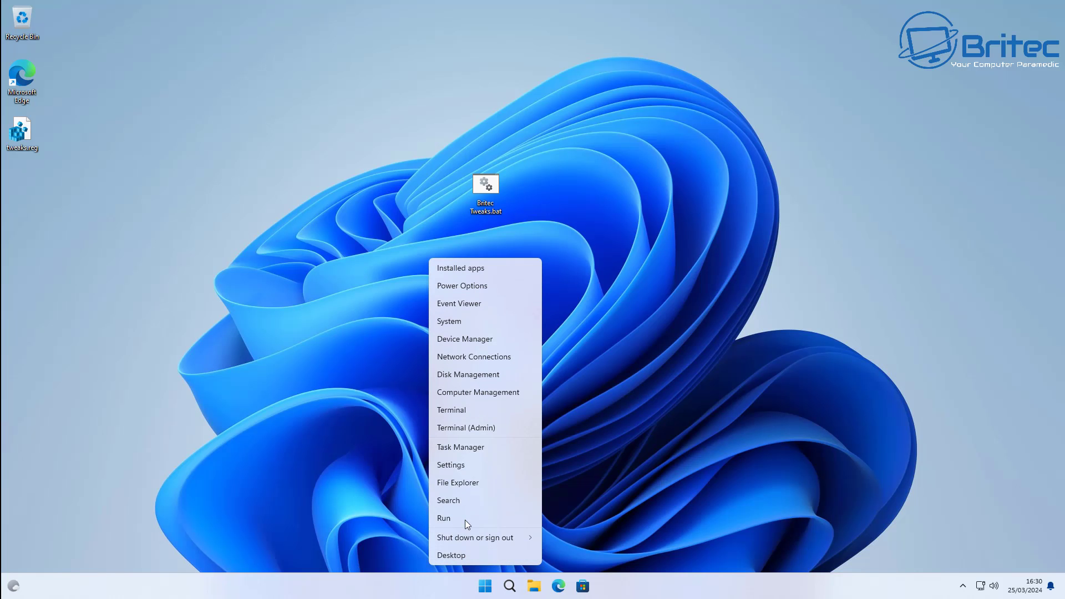
{"action": "left_click", "coordinate": [473, 447]}
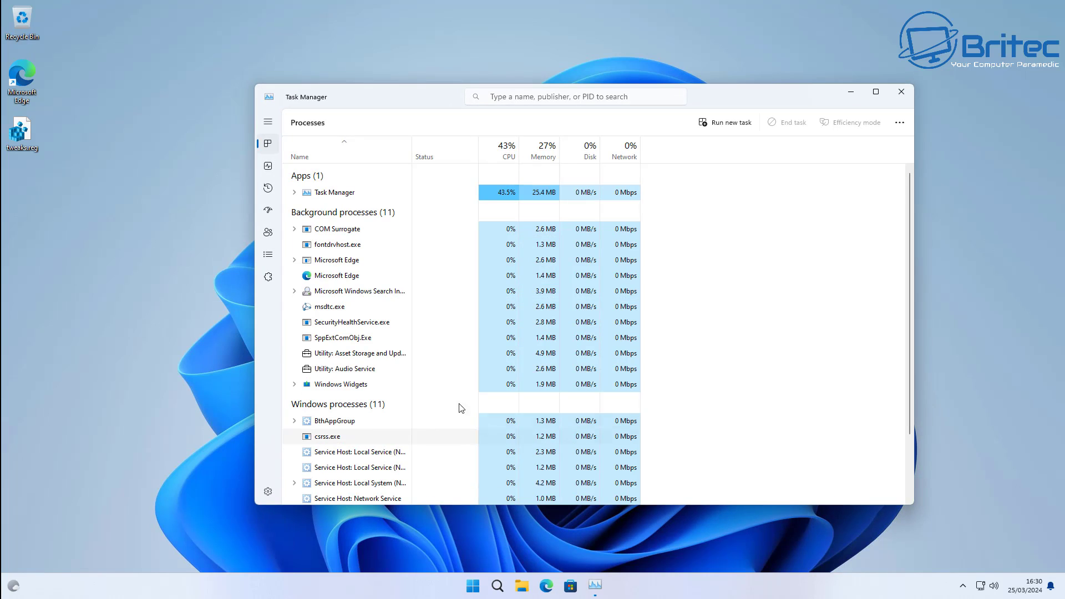
{"action": "left_click", "coordinate": [268, 166]}
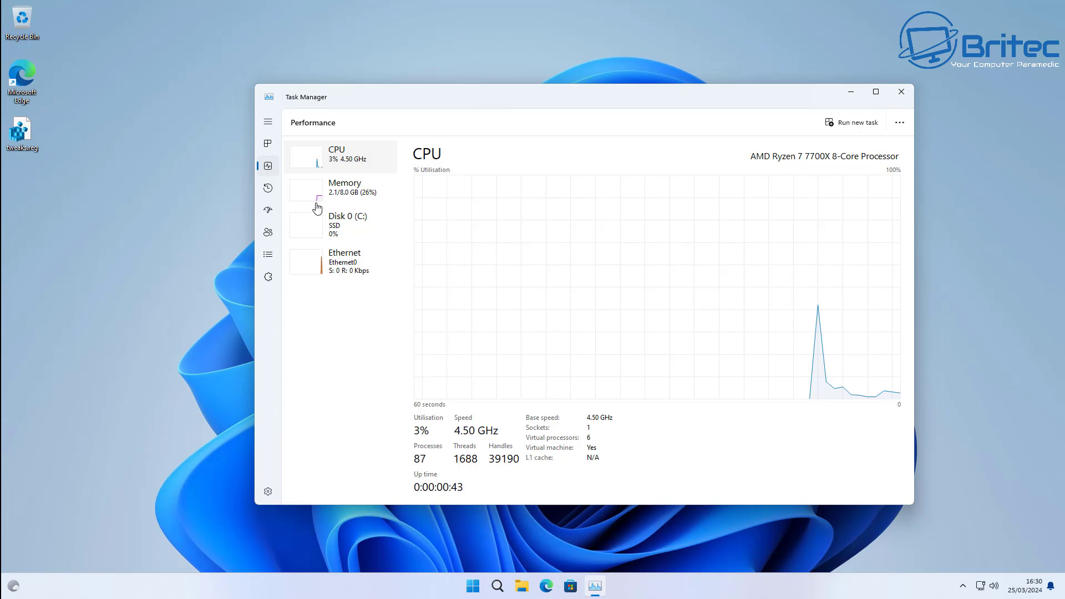
{"action": "left_click", "coordinate": [344, 188]}
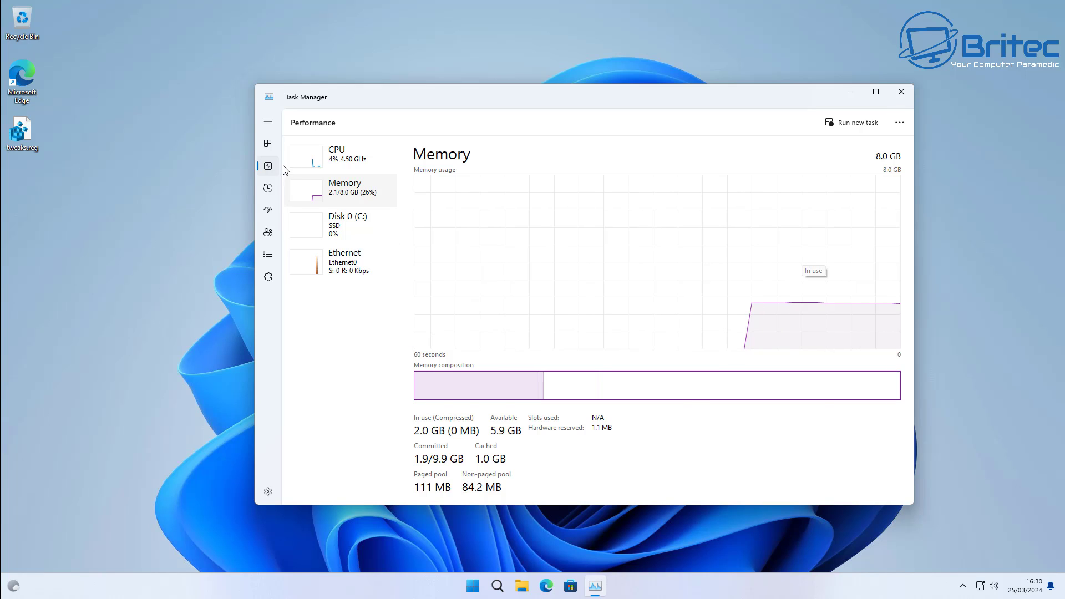
{"action": "left_click", "coordinate": [347, 161]}
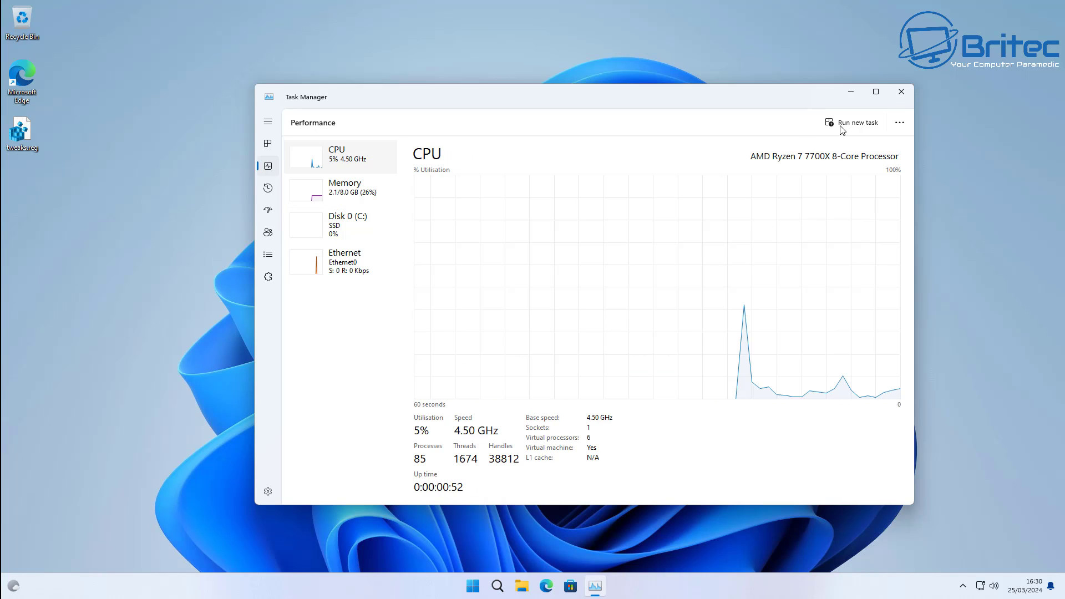
{"action": "left_click", "coordinate": [901, 91]}
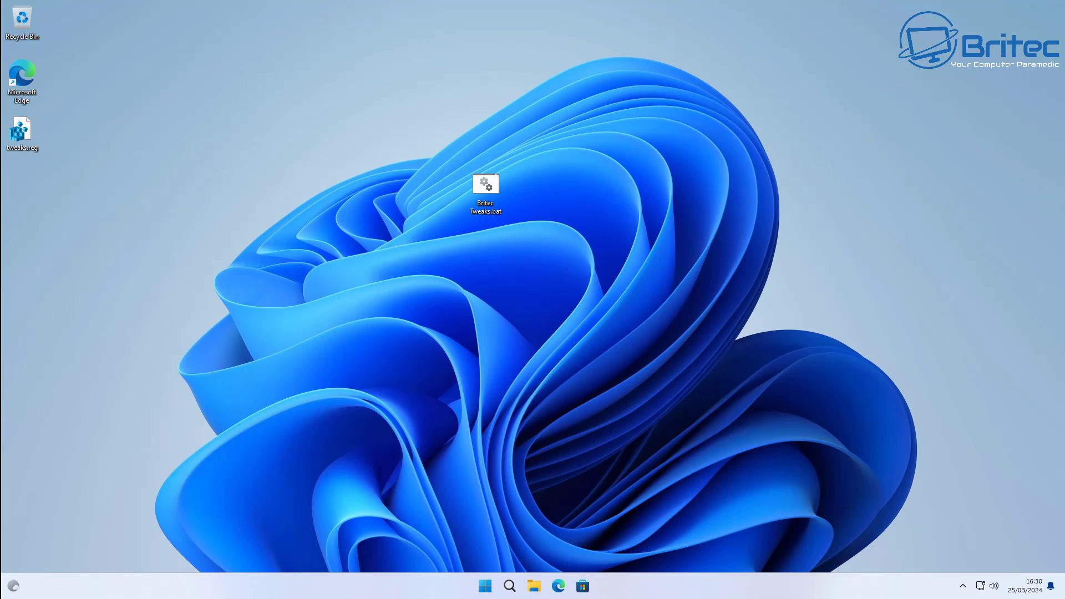